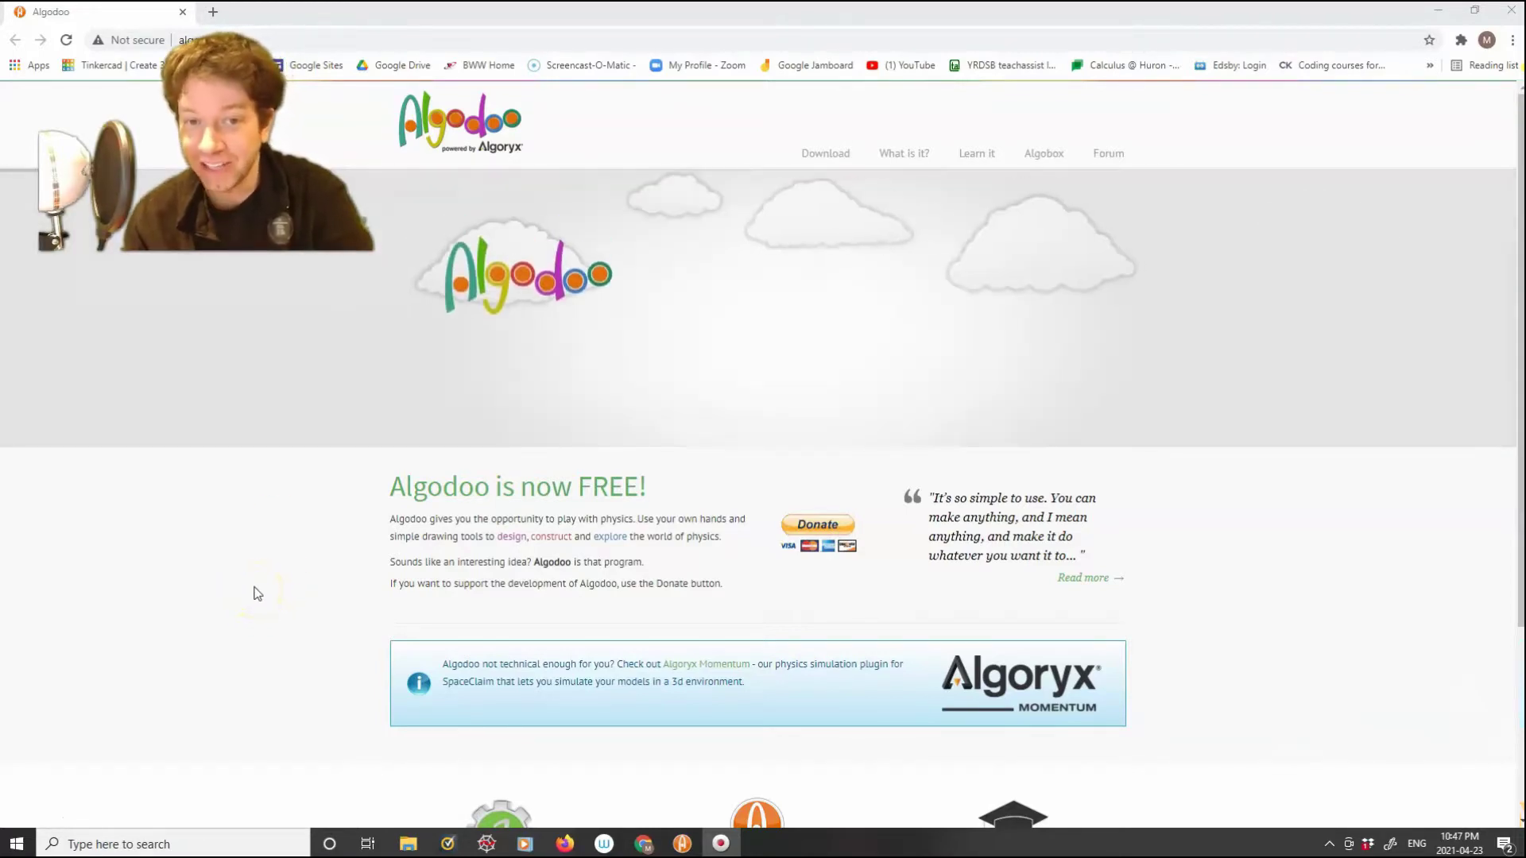
# - Look over the Algodoo home page with its free download section, and switch to the Algodoo application
pyautogui.scroll(-3, 323, 573)
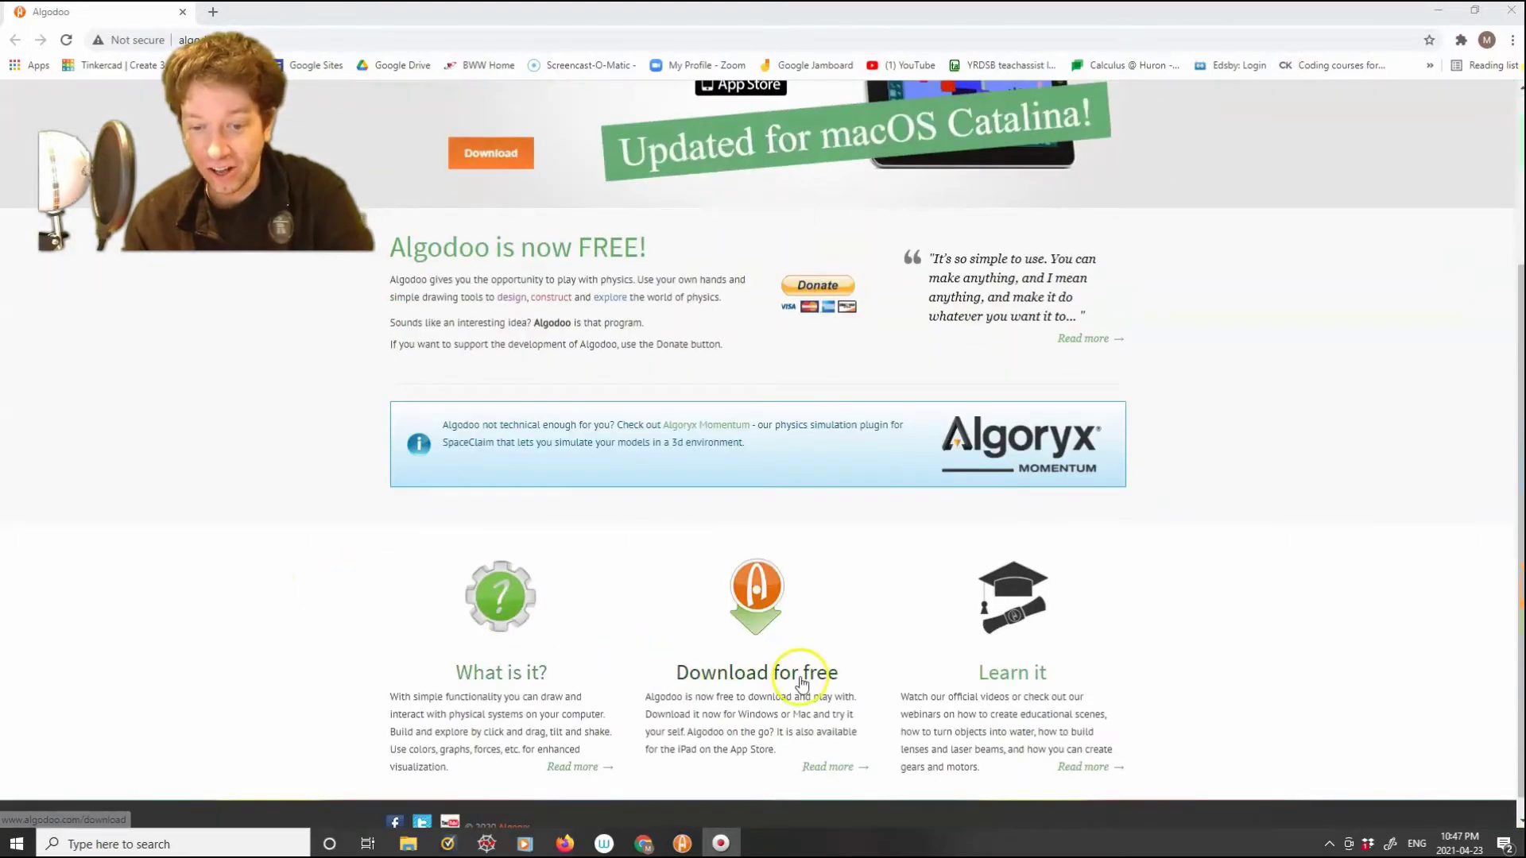
pyautogui.scroll(3, 308, 518)
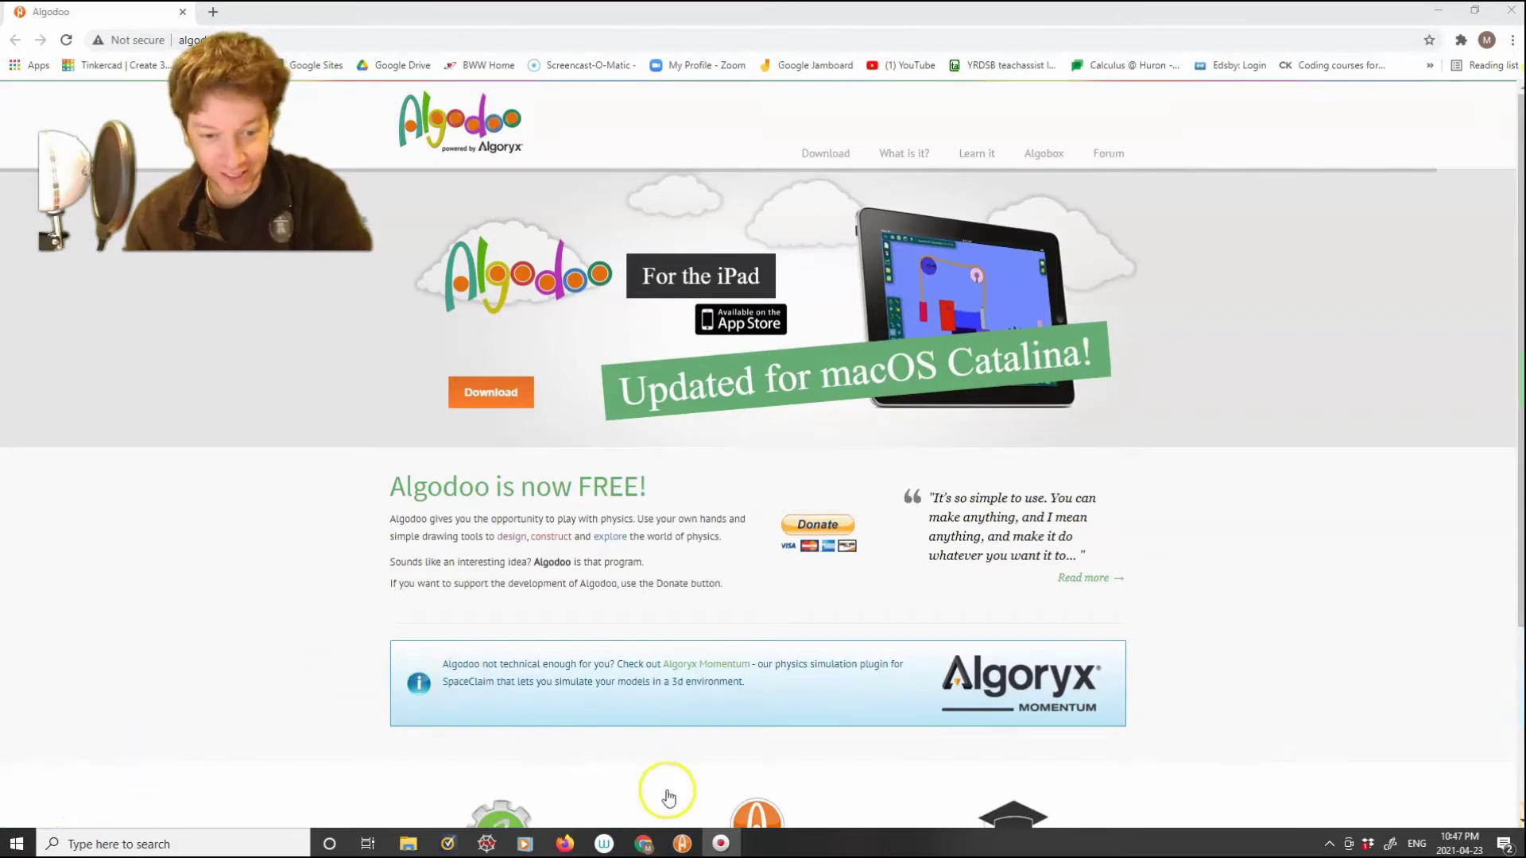
pyautogui.click(690, 849)
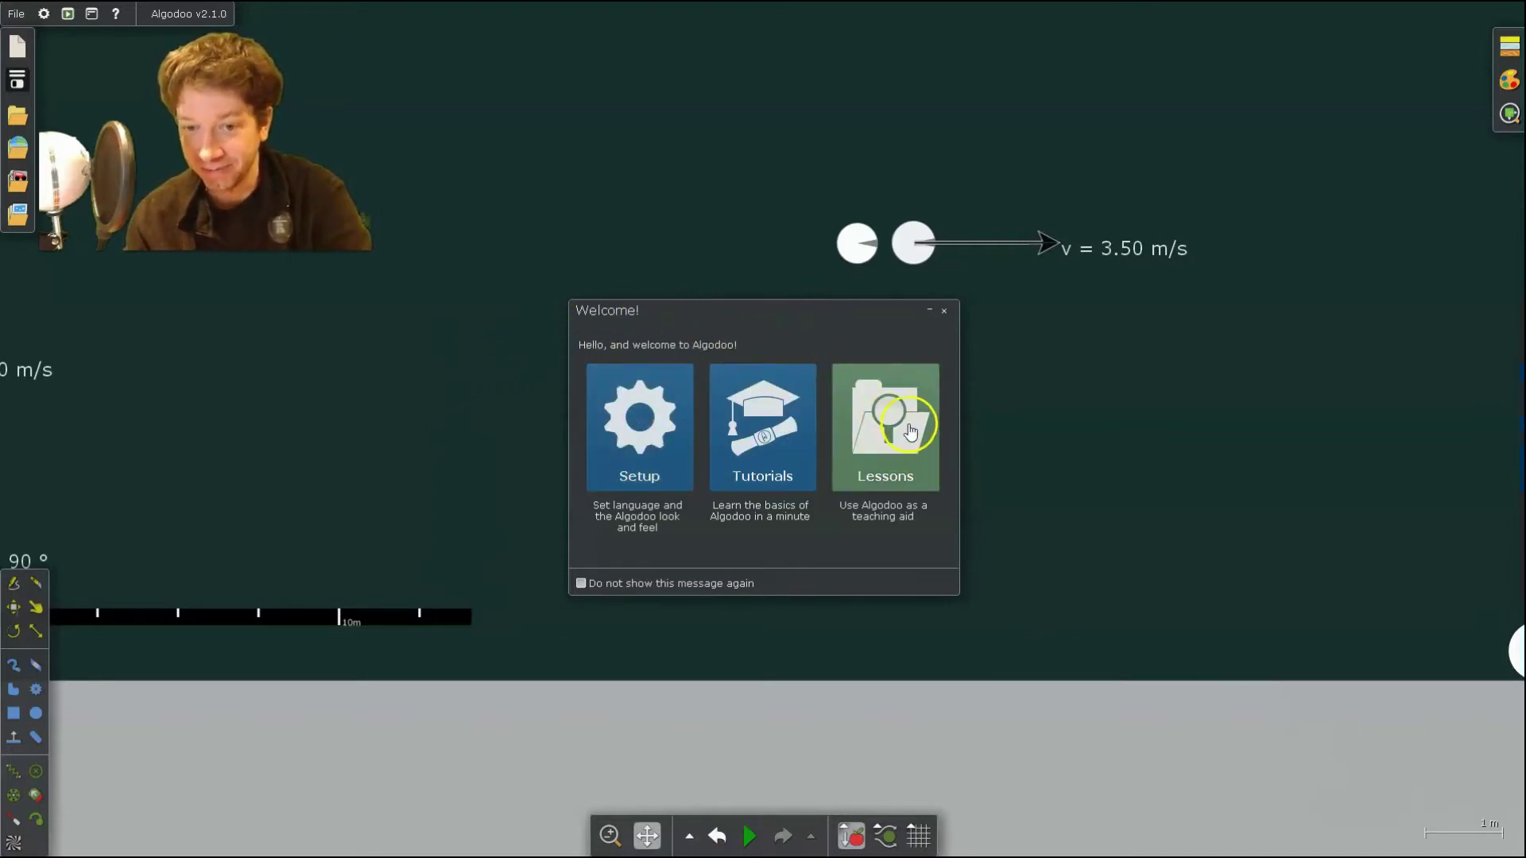
# - View the available tutorials from the welcome window, and close both the help and welcome windows
pyautogui.click(765, 410)
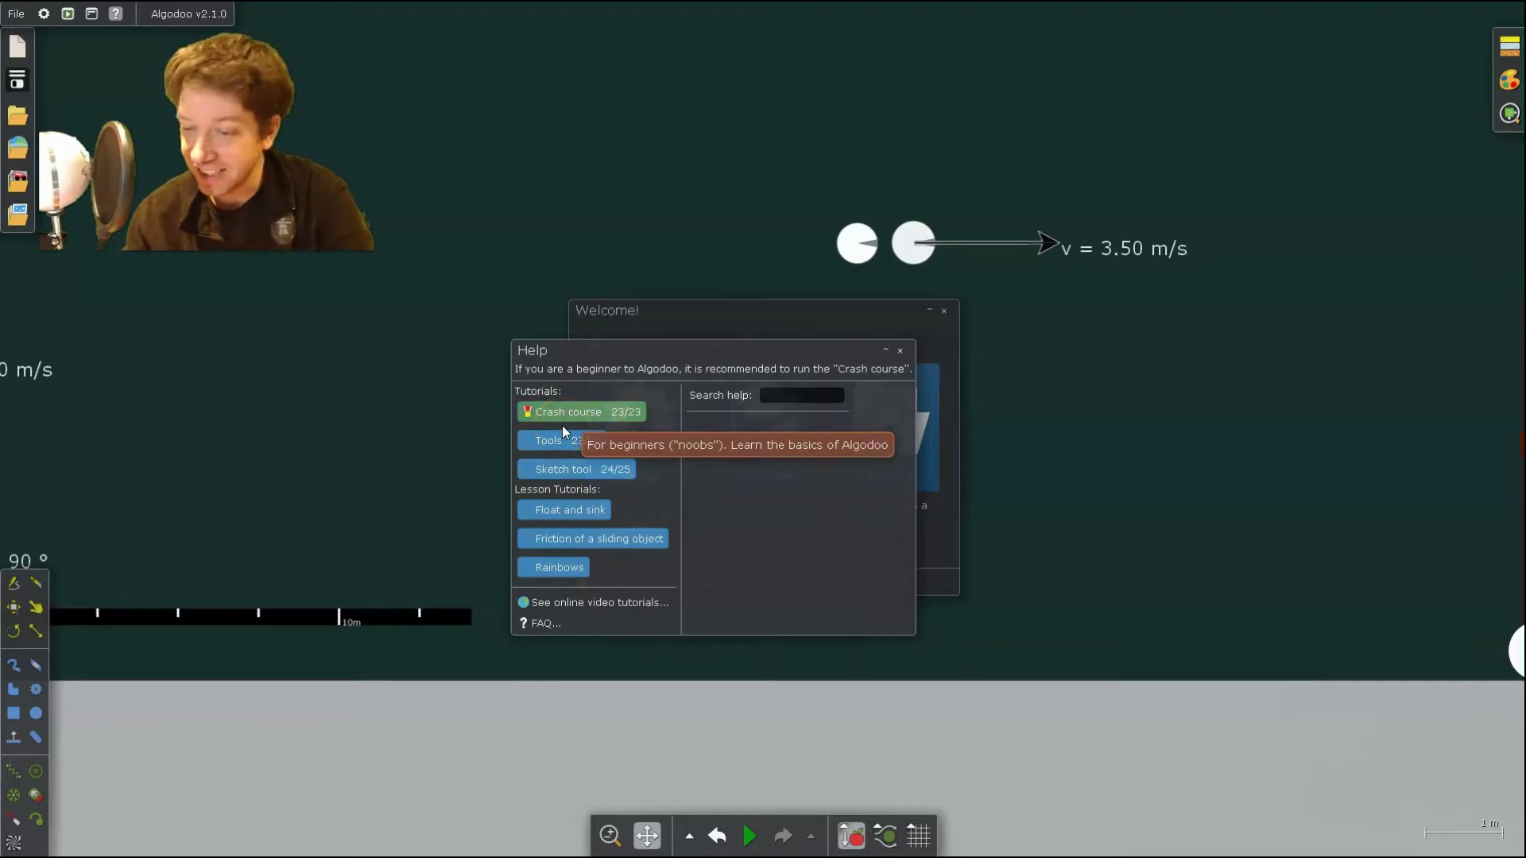
pyautogui.click(577, 474)
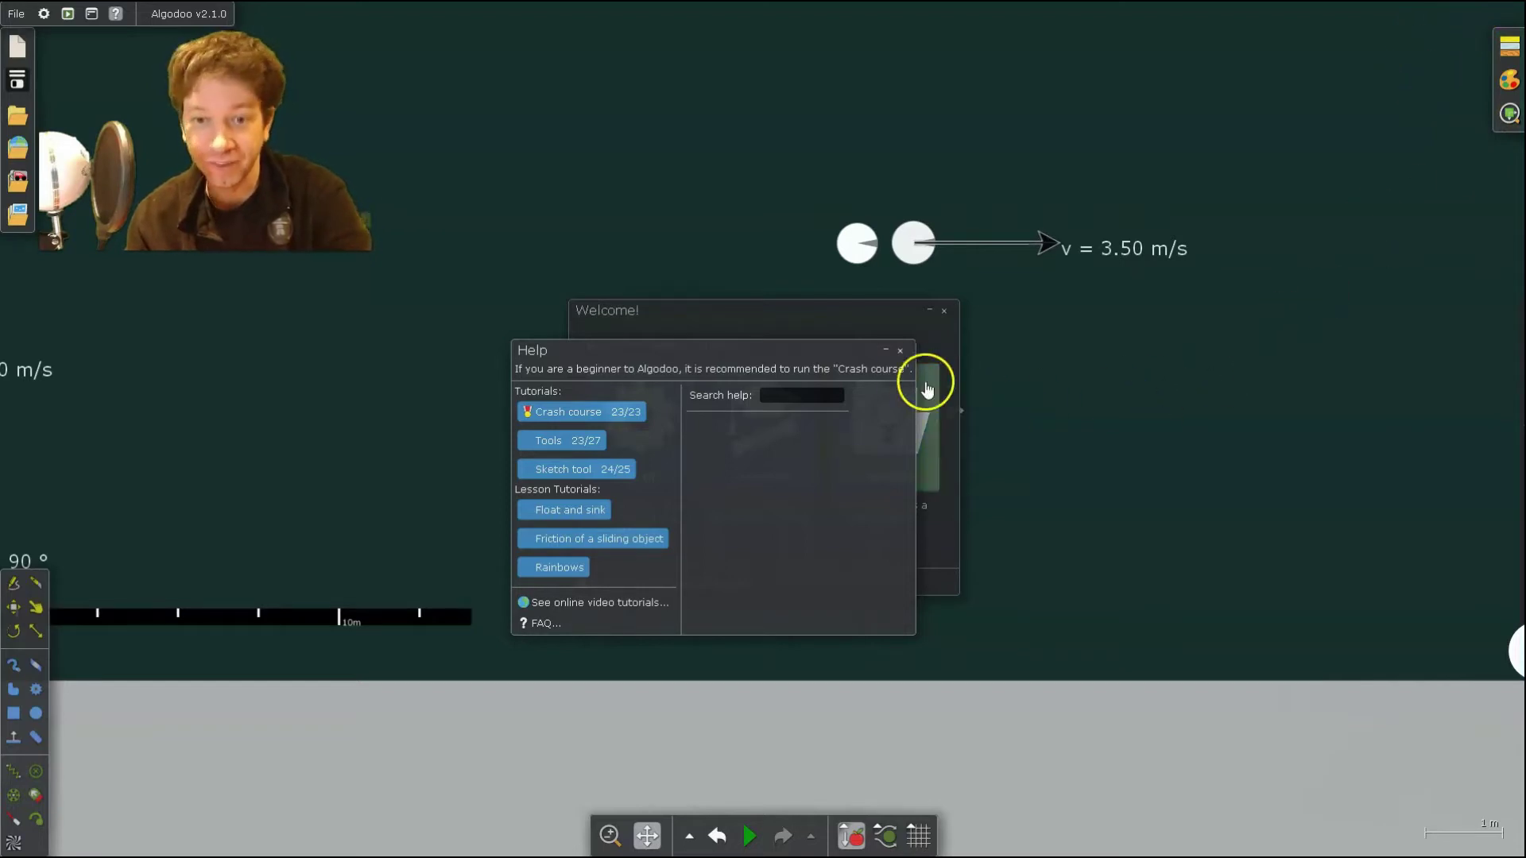
pyautogui.click(900, 352)
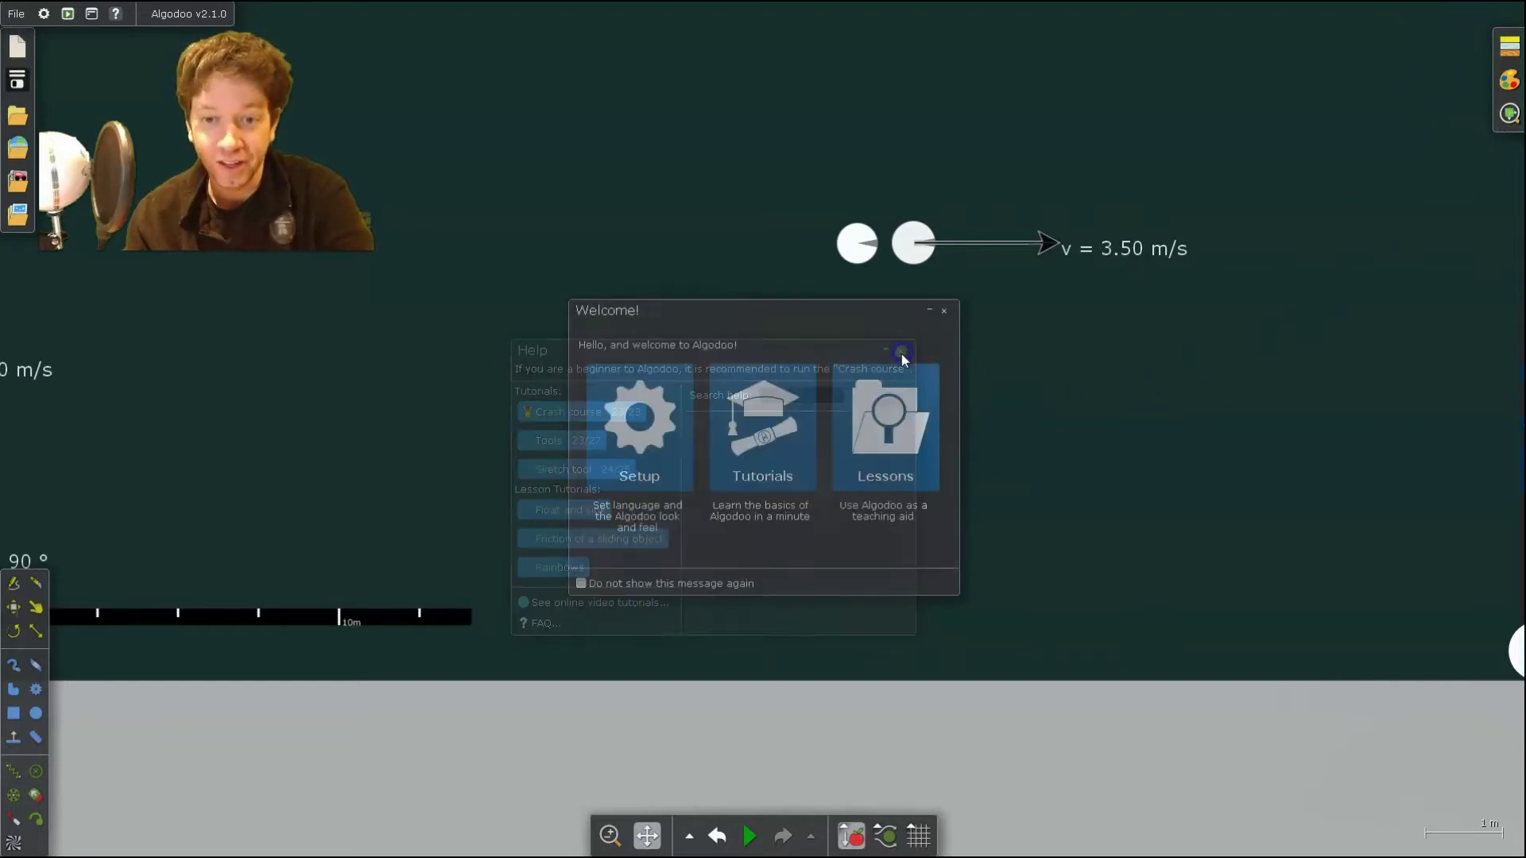
pyautogui.click(947, 309)
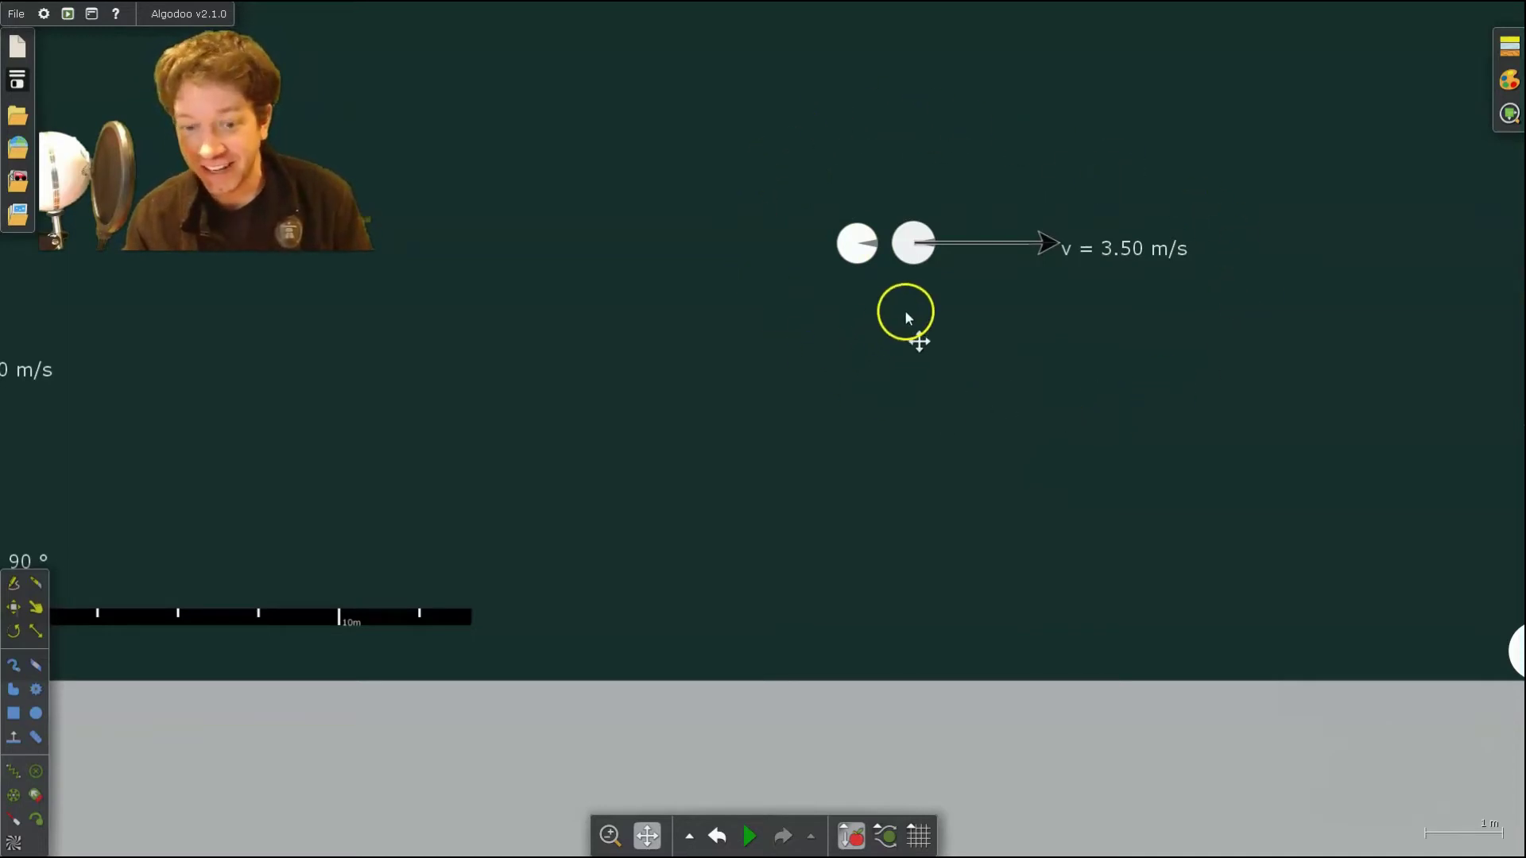
# - Run the simulation of the dropped and horizontally launched balls, pause it, and restore the starting scene
pyautogui.click(751, 841)
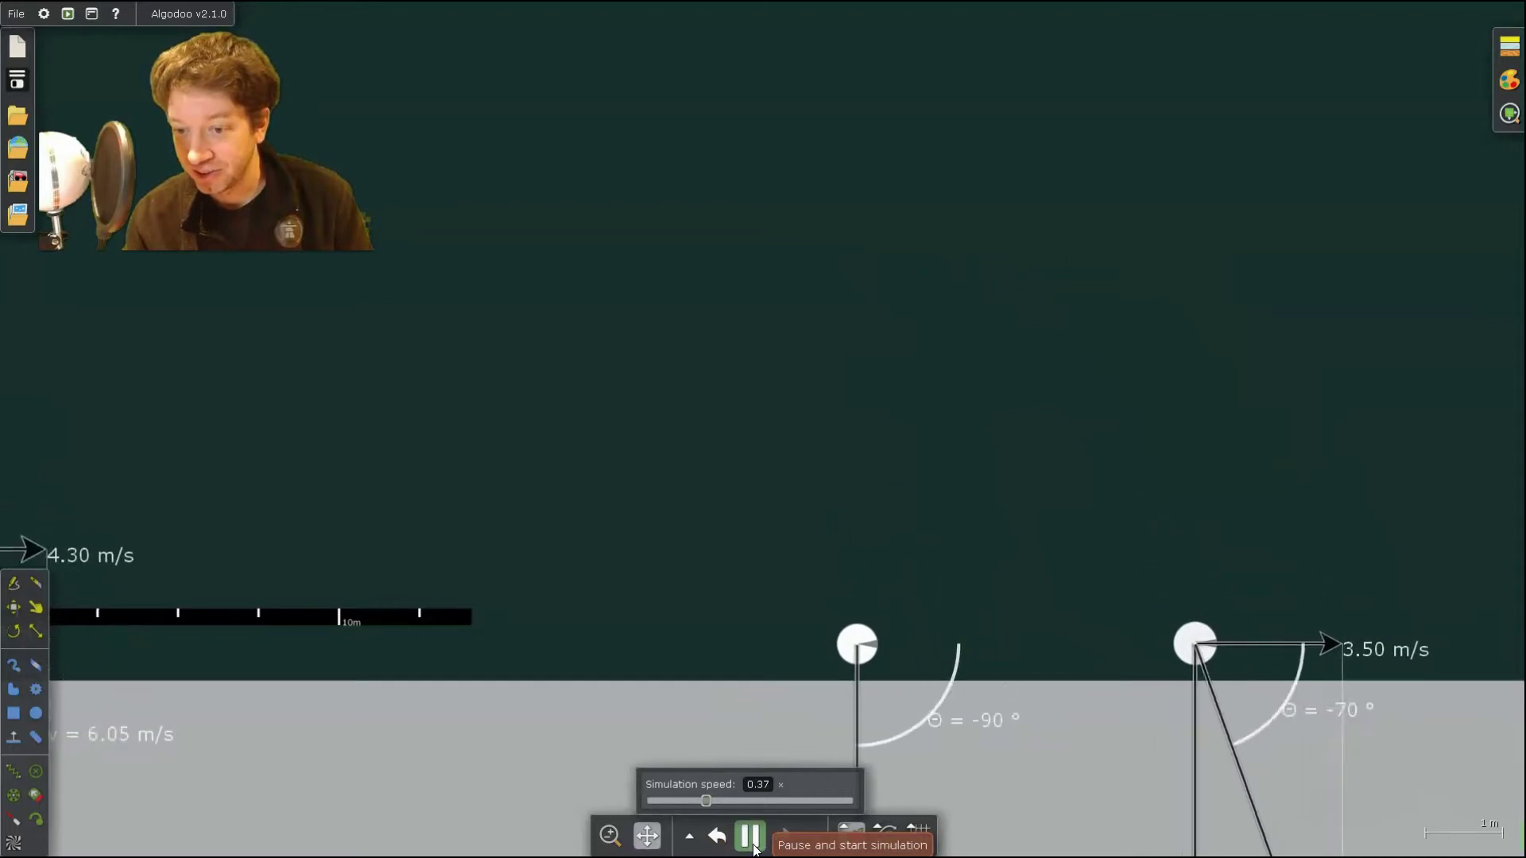
pyautogui.click(752, 838)
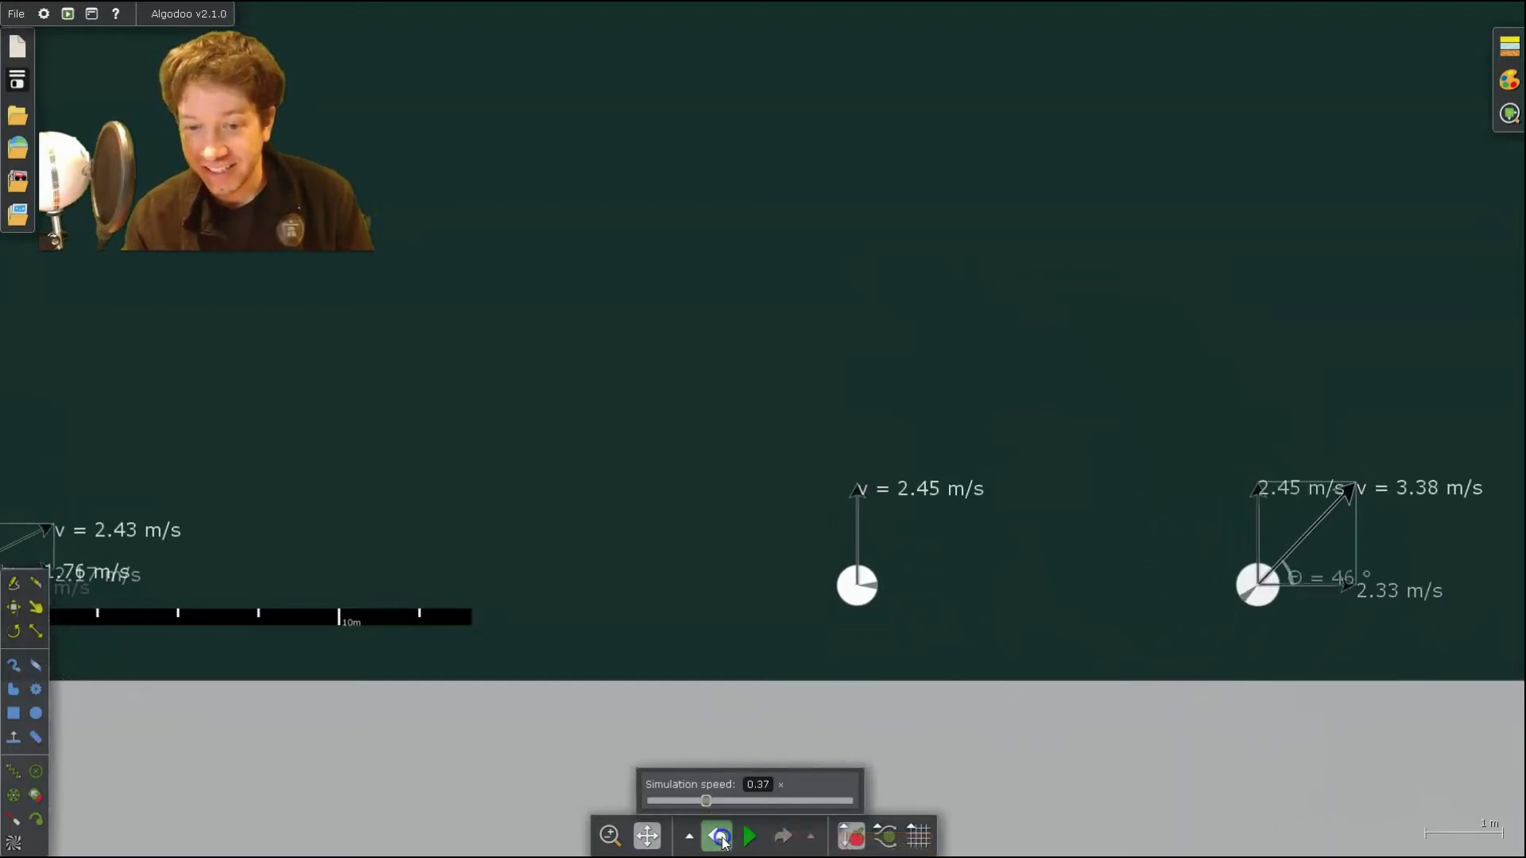
pyautogui.click(717, 836)
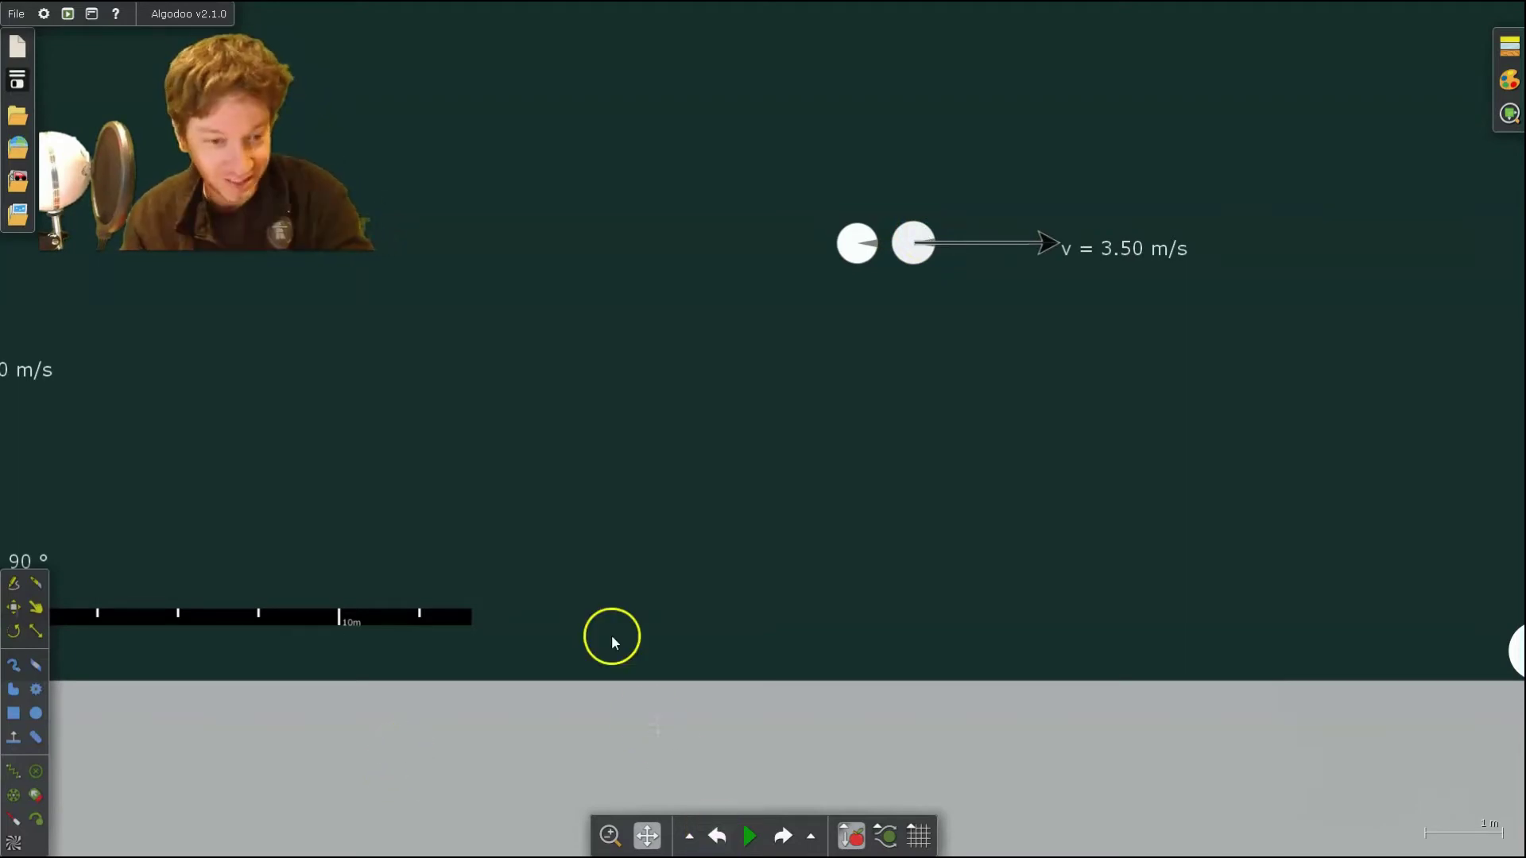
# - Play the simulation of the angled and vertically launched balls, pausing it to compare their motion, and restore the starting scene
pyautogui.moveTo(497, 504); pyautogui.dragTo(853, 500)
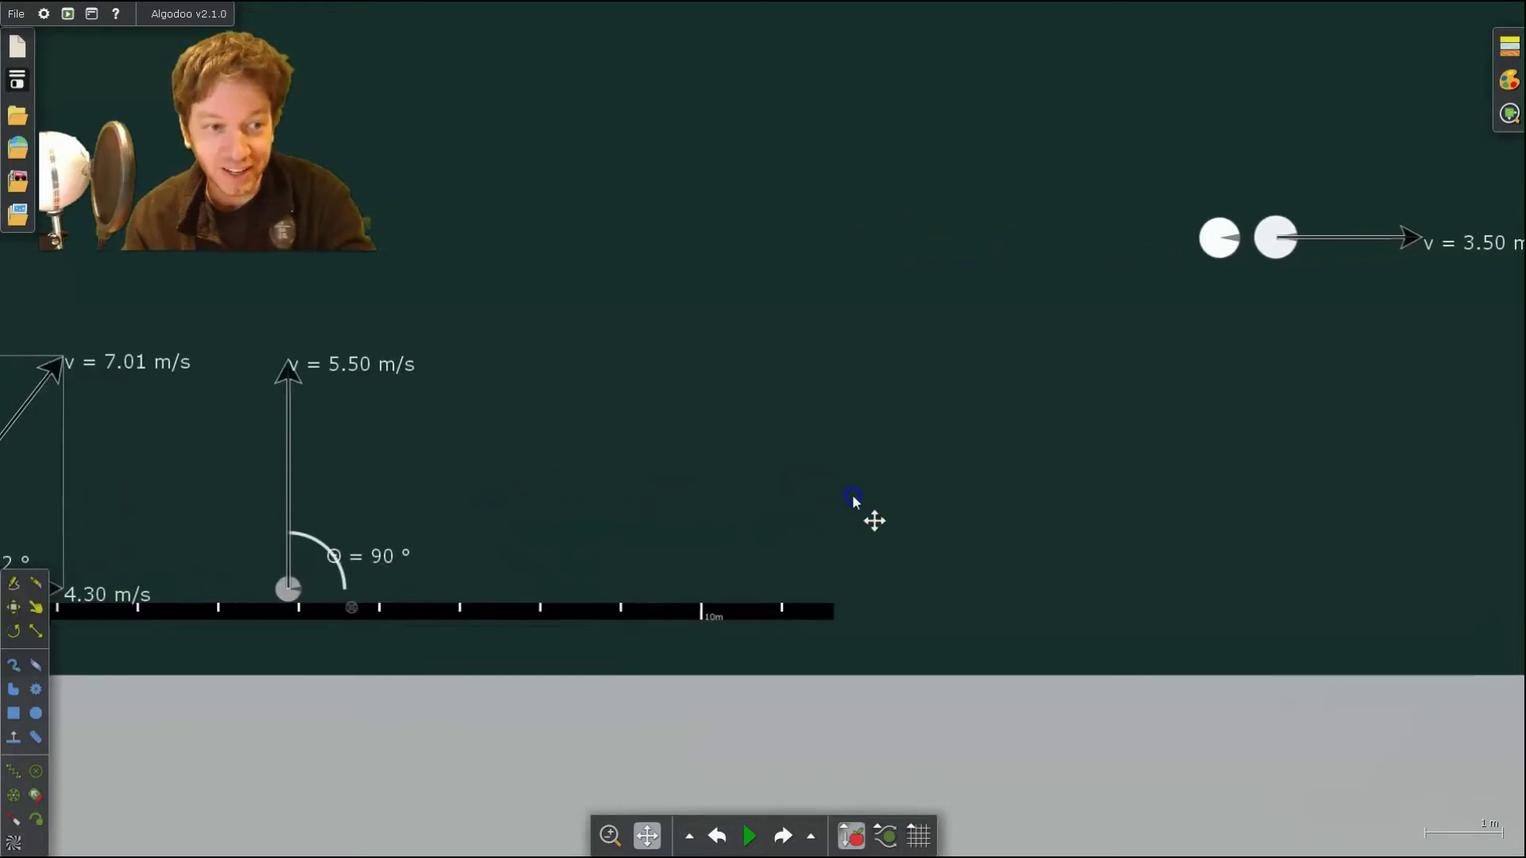
pyautogui.moveTo(555, 467); pyautogui.dragTo(1090, 436)
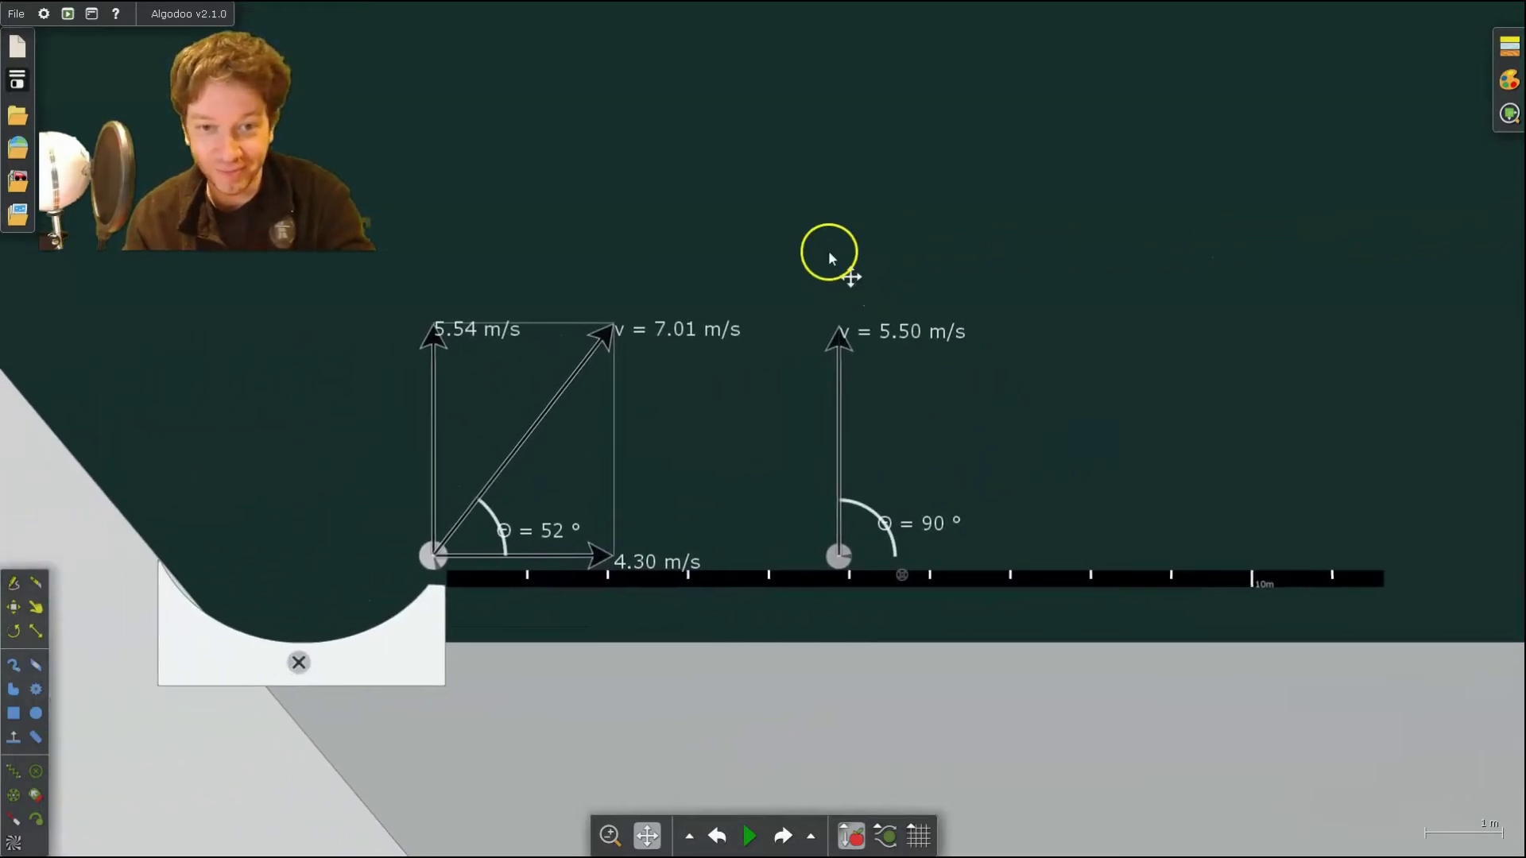
pyautogui.moveTo(827, 252); pyautogui.dragTo(964, 334)
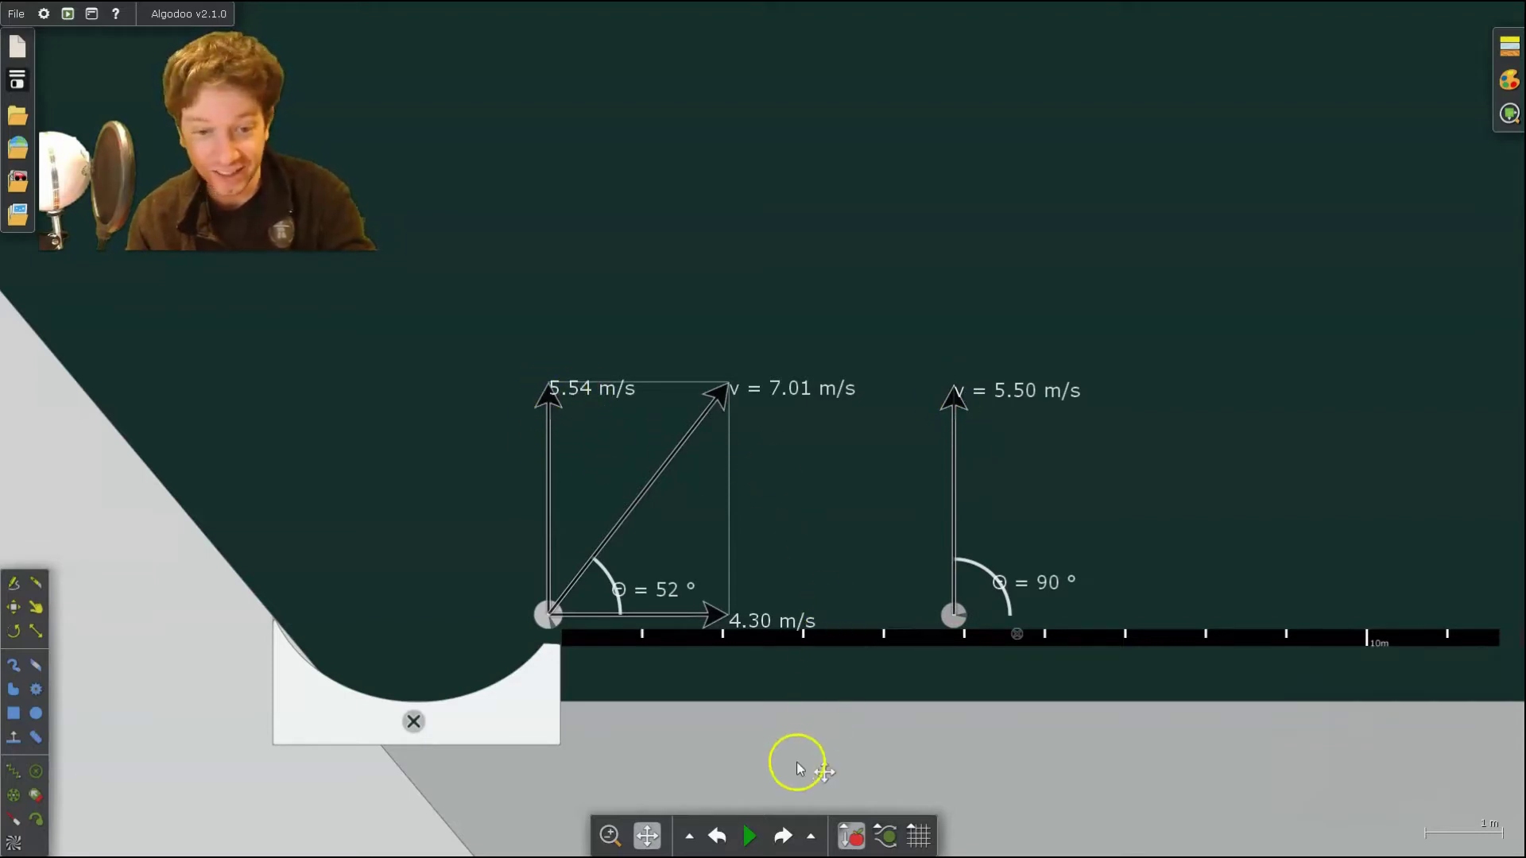
pyautogui.click(750, 839)
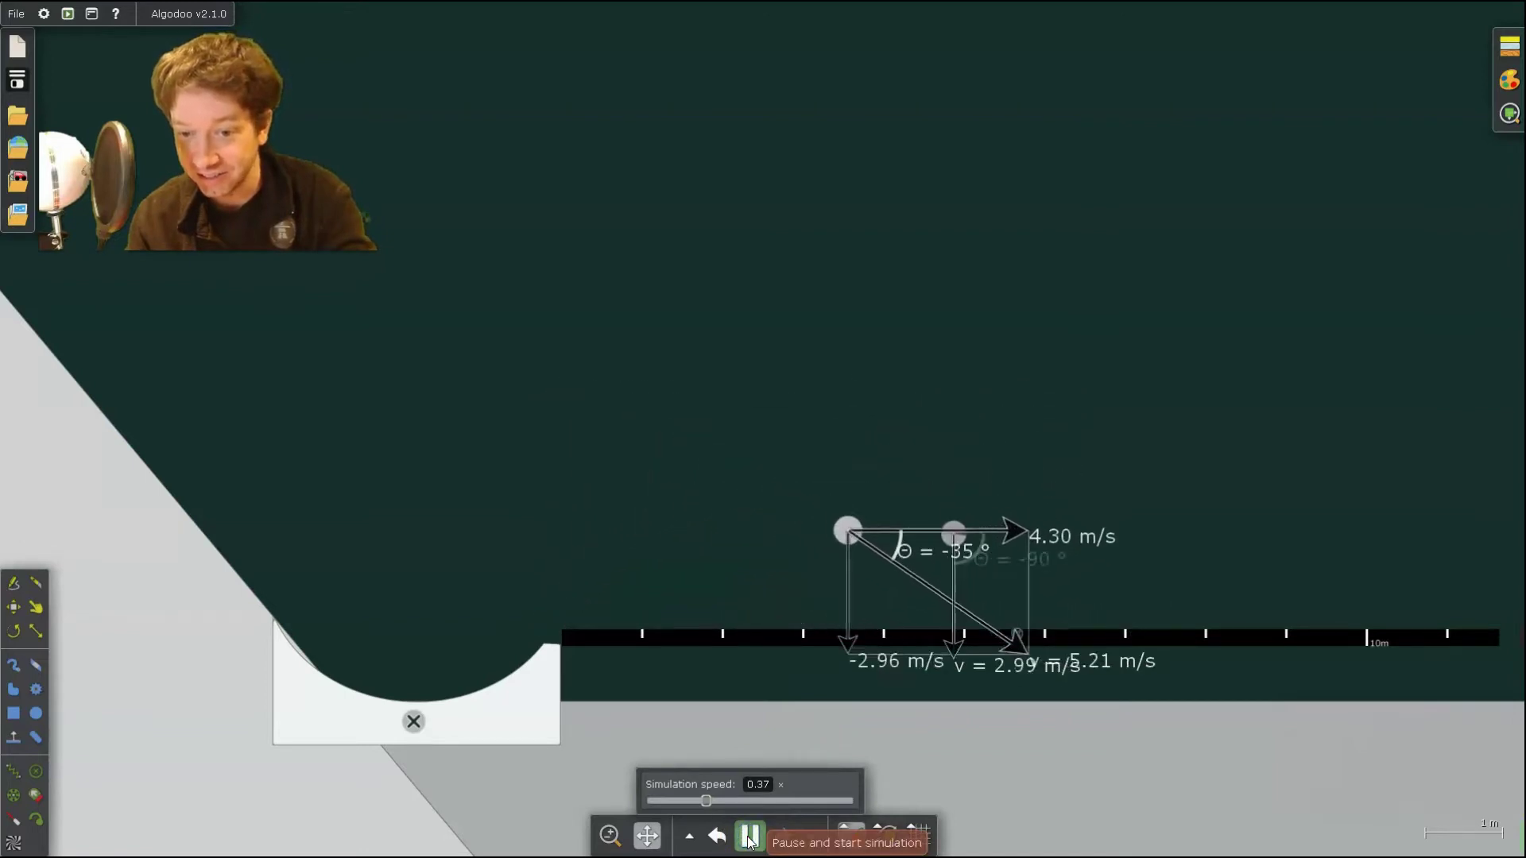
pyautogui.click(750, 839)
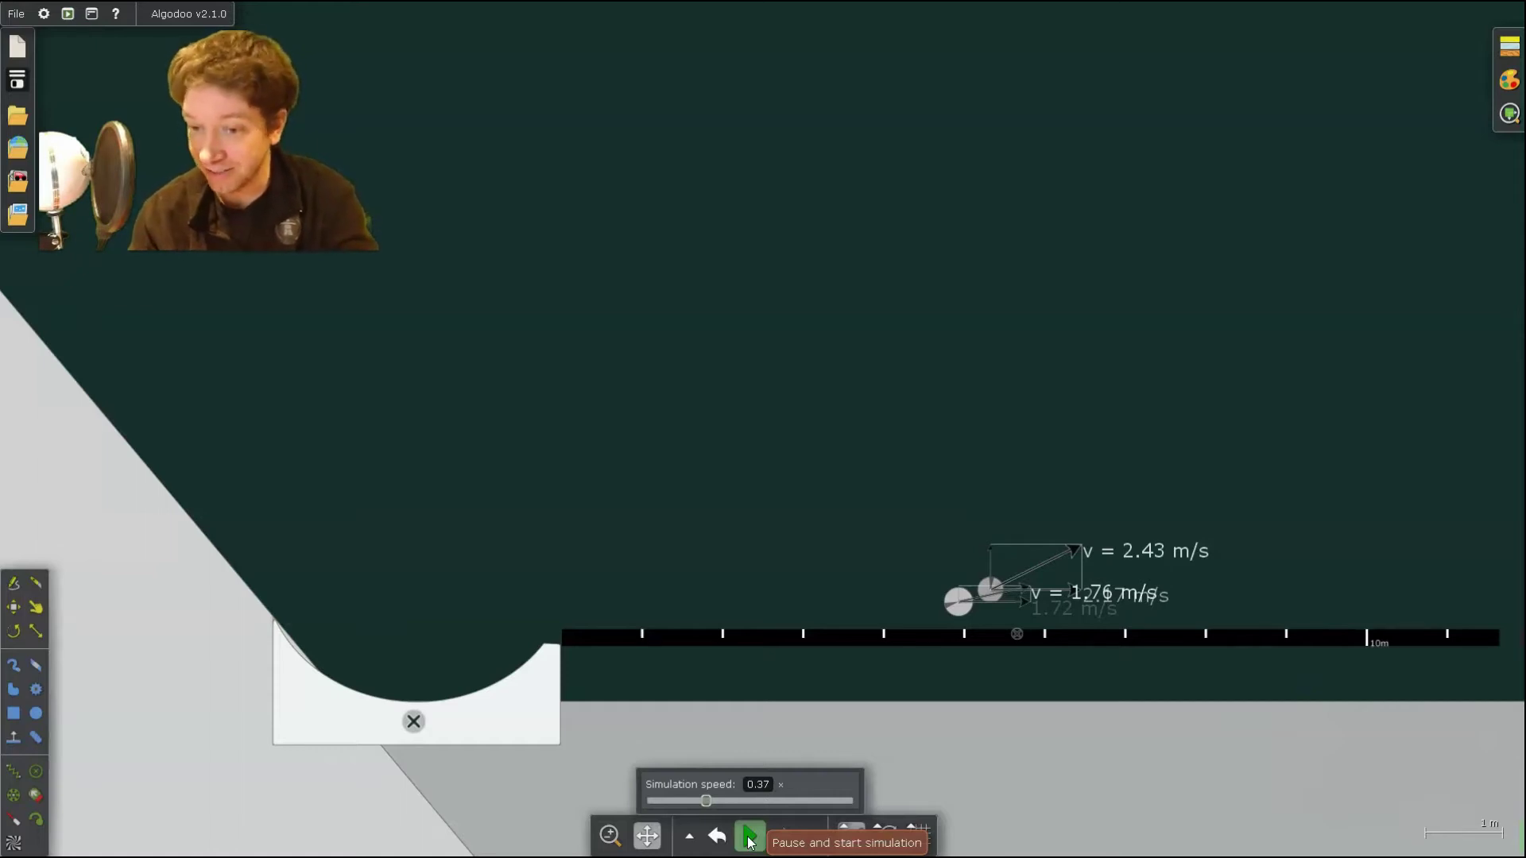
pyautogui.click(750, 839)
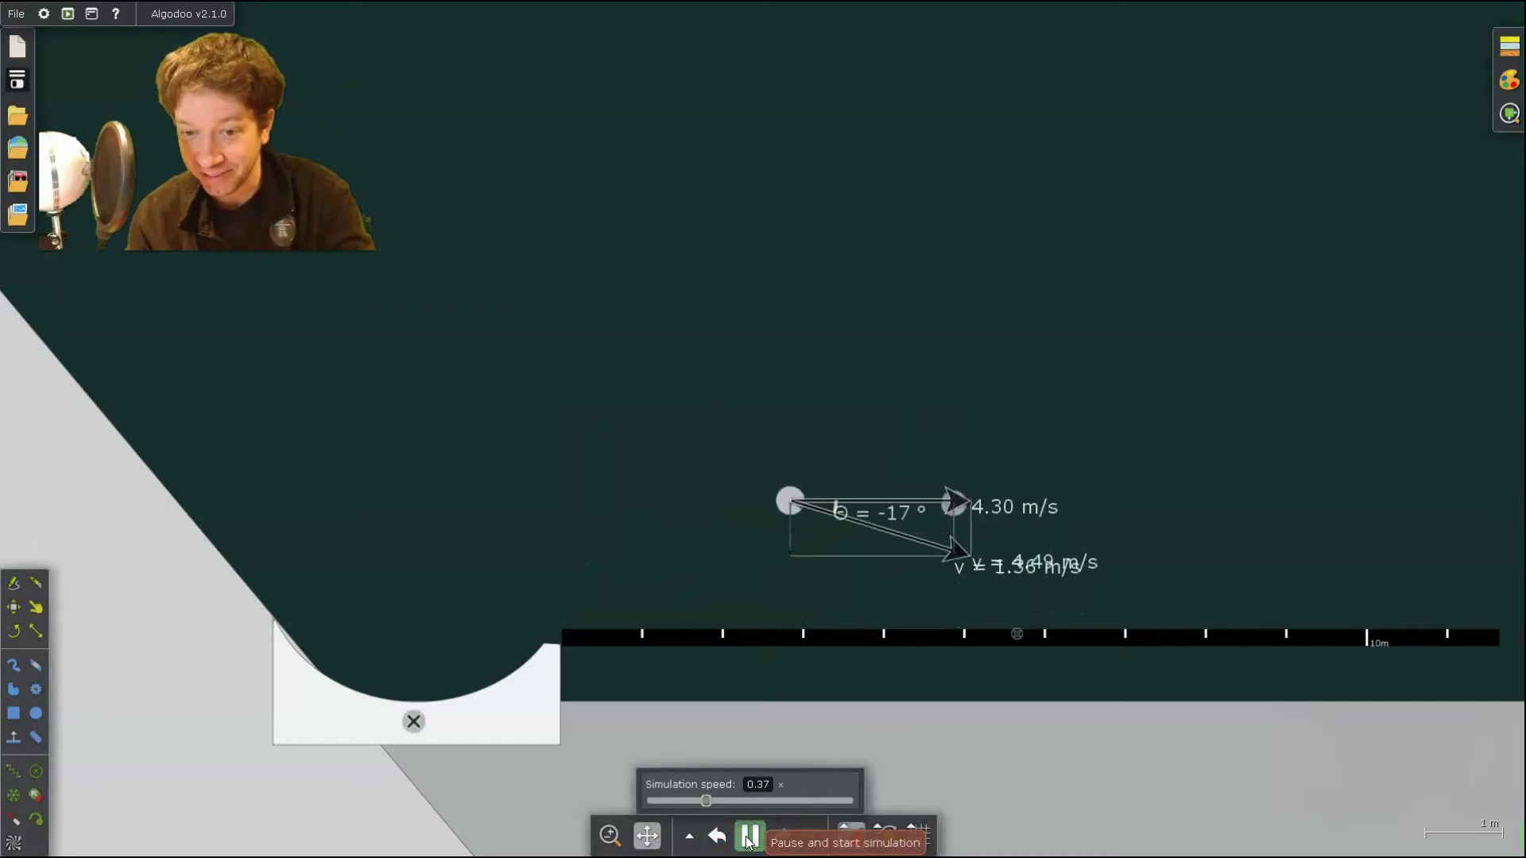
pyautogui.click(749, 838)
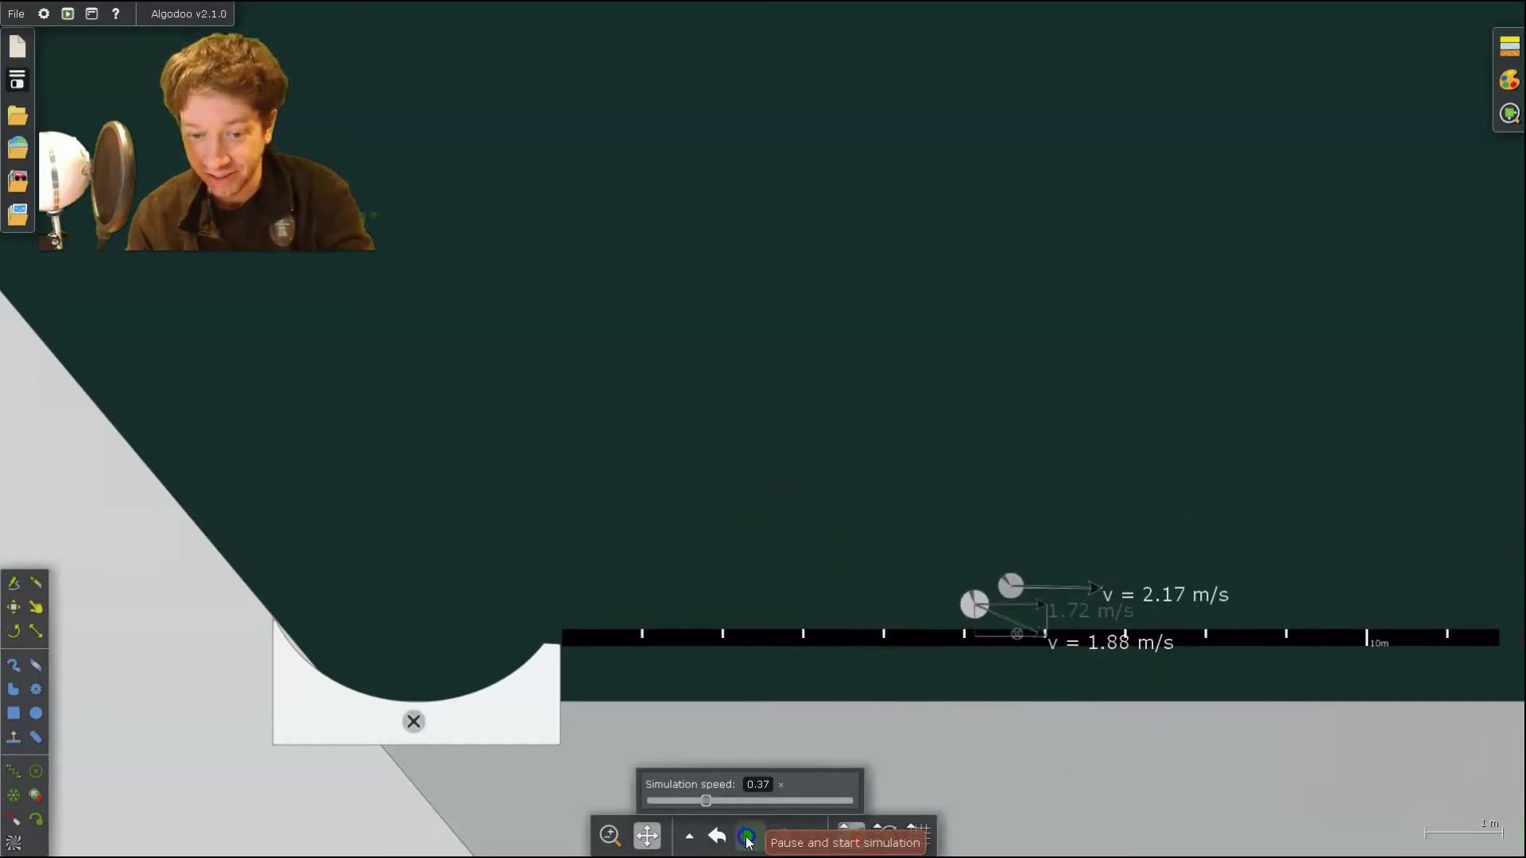
pyautogui.click(718, 837)
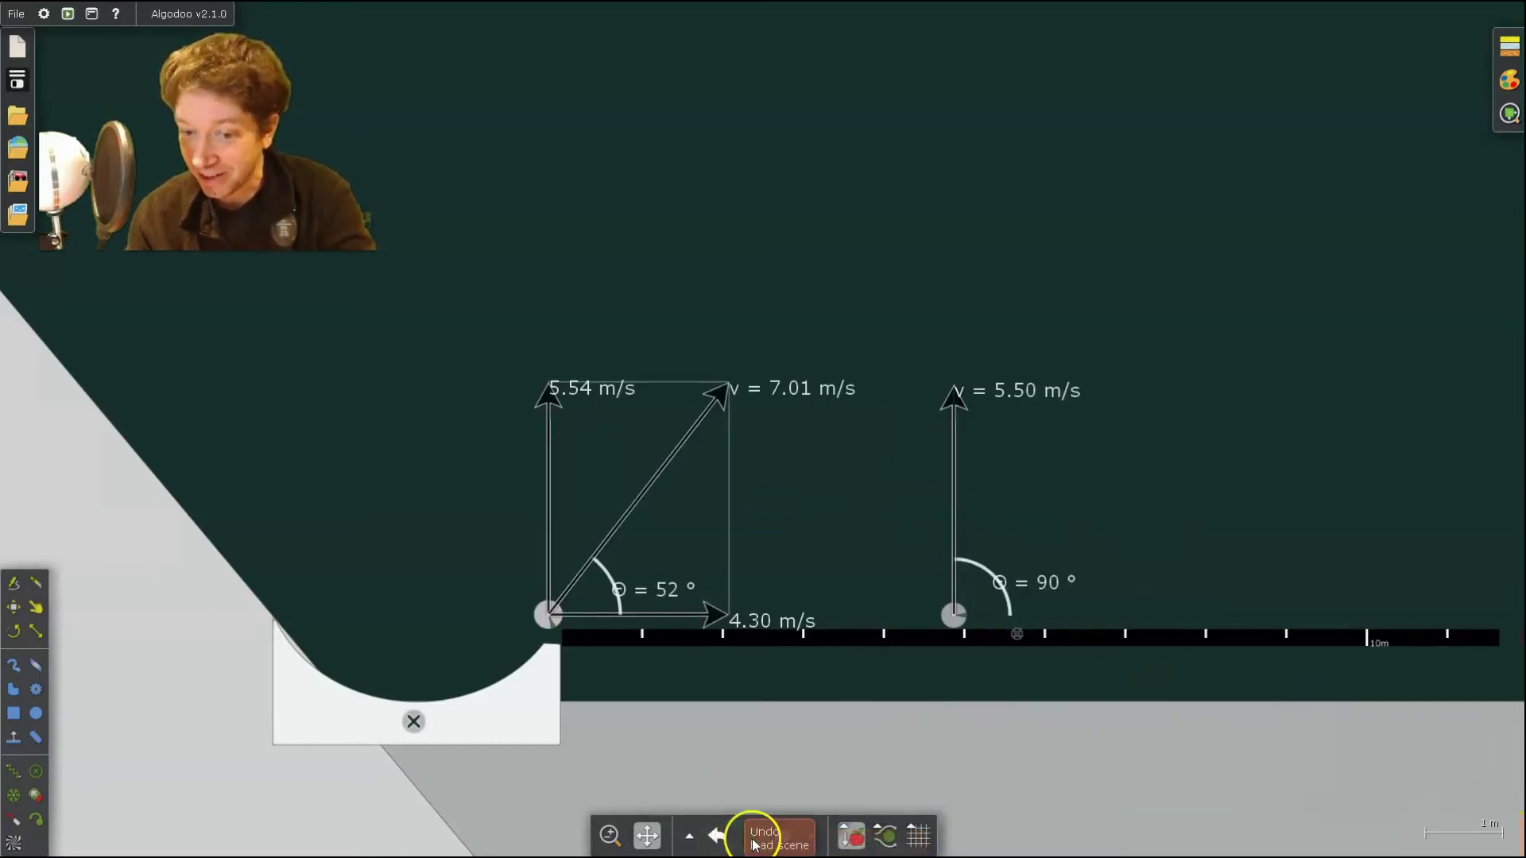
# - Set the simulation speed to 1.00, run and pause the two launched balls, and restore the starting scene
pyautogui.moveTo(754, 841)
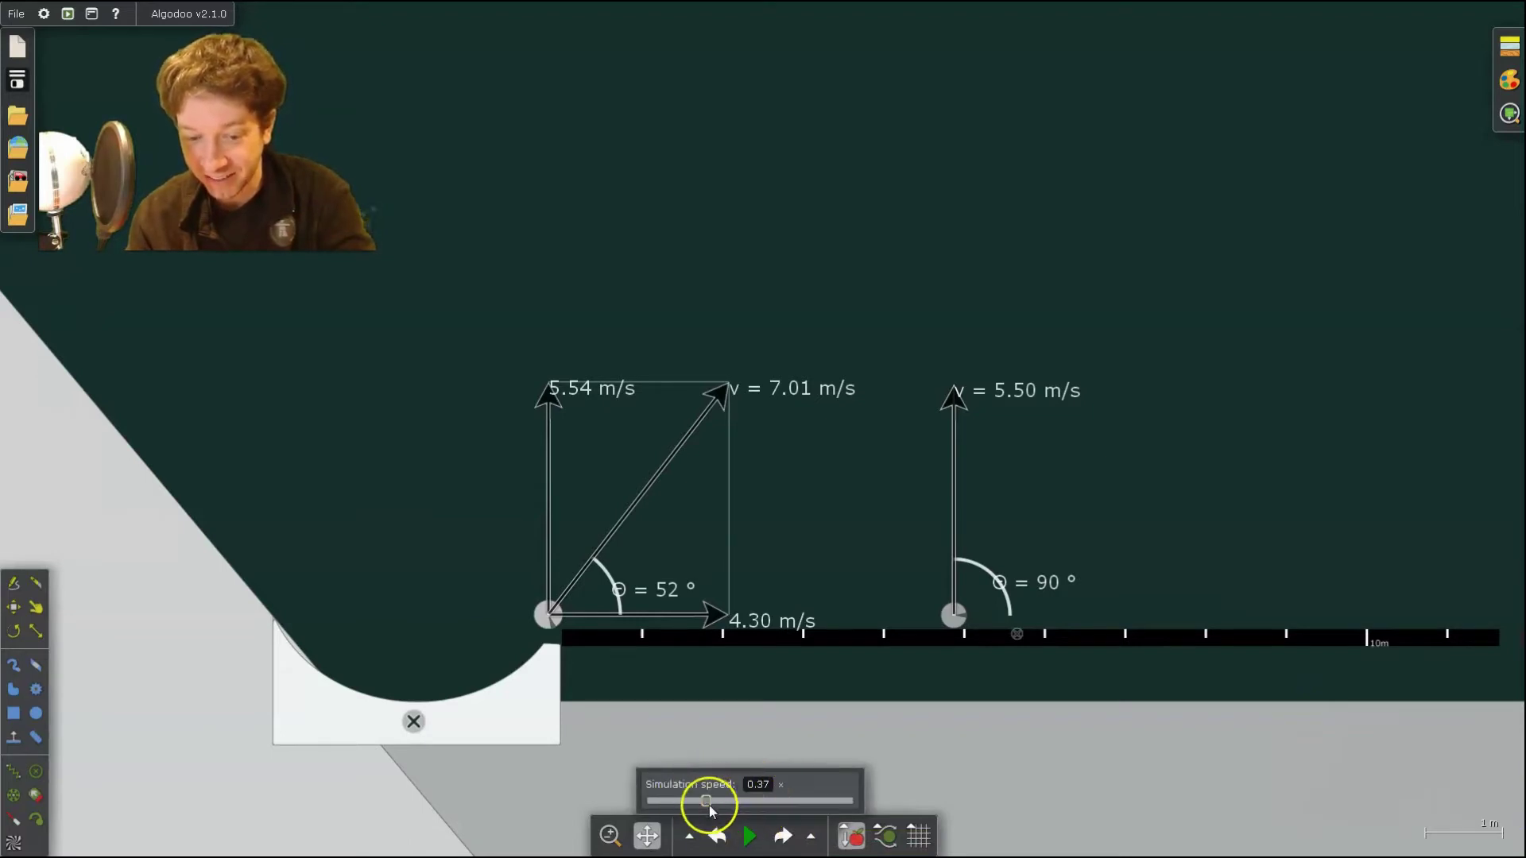
pyautogui.moveTo(706, 802); pyautogui.dragTo(755, 803)
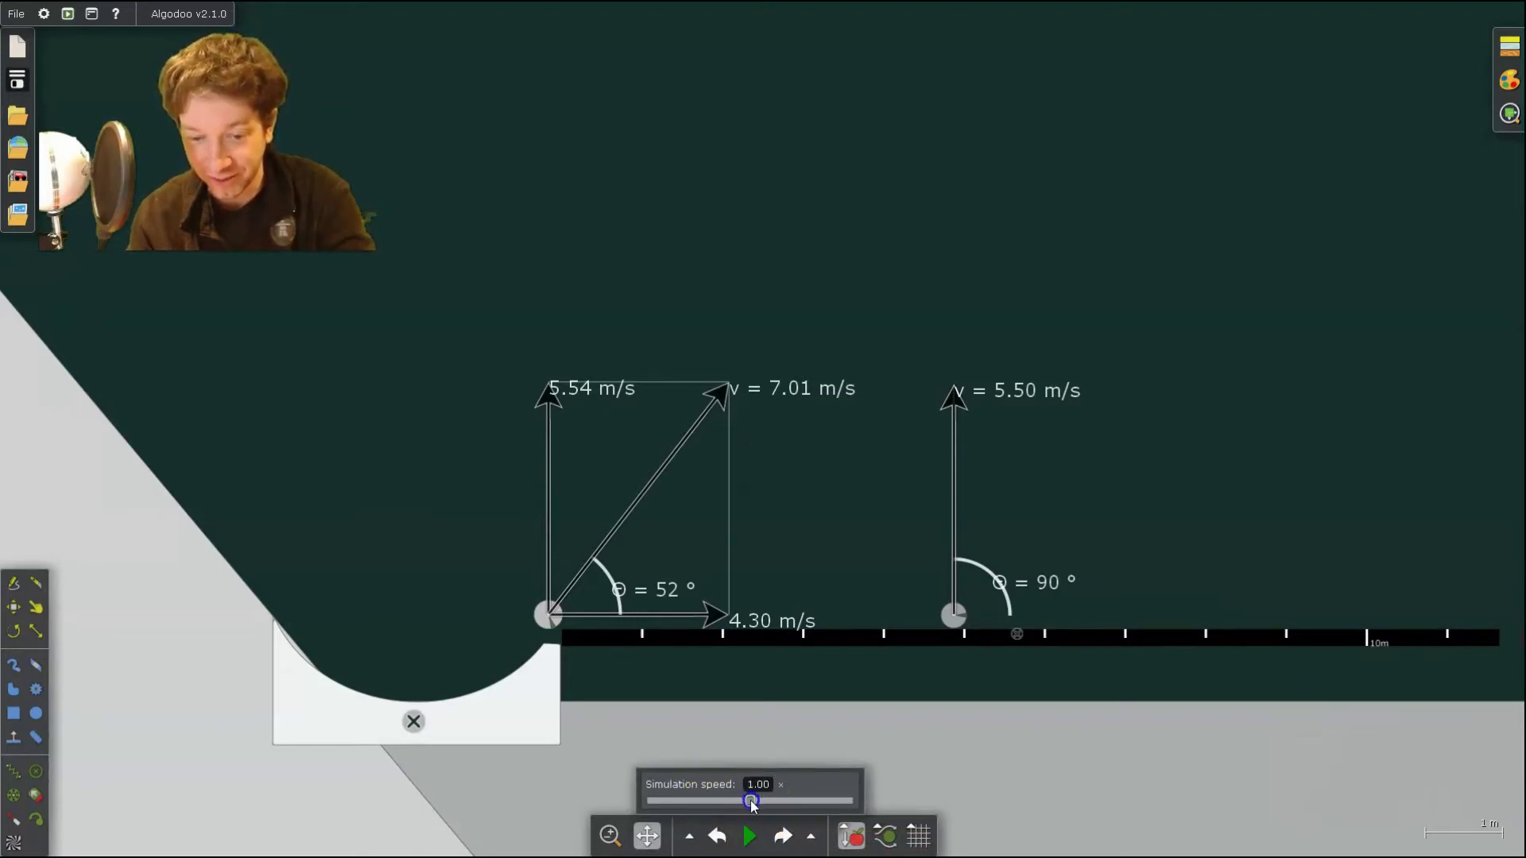
pyautogui.click(750, 836)
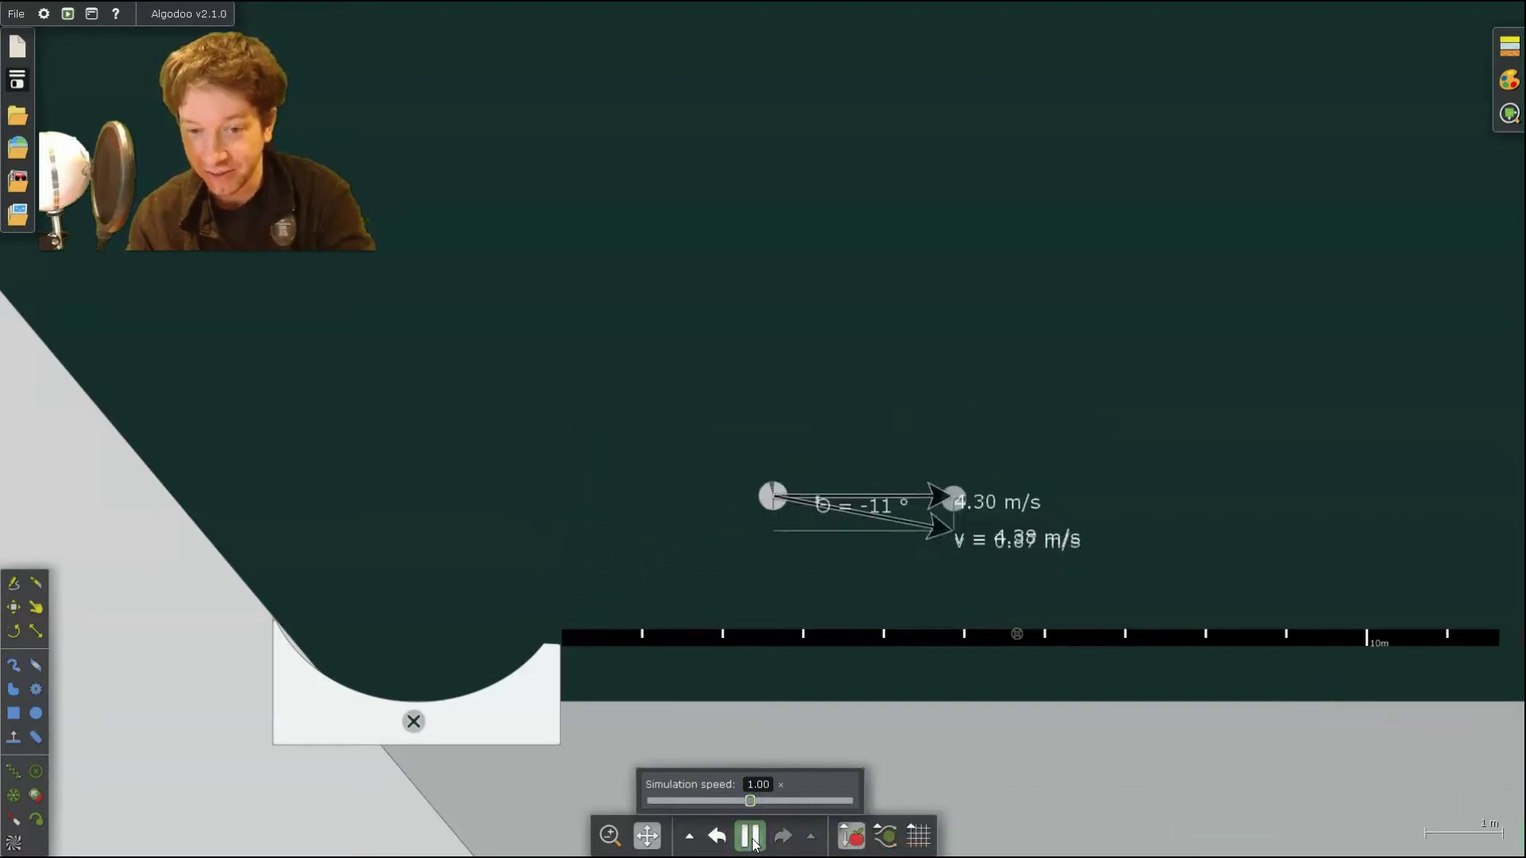
pyautogui.click(751, 838)
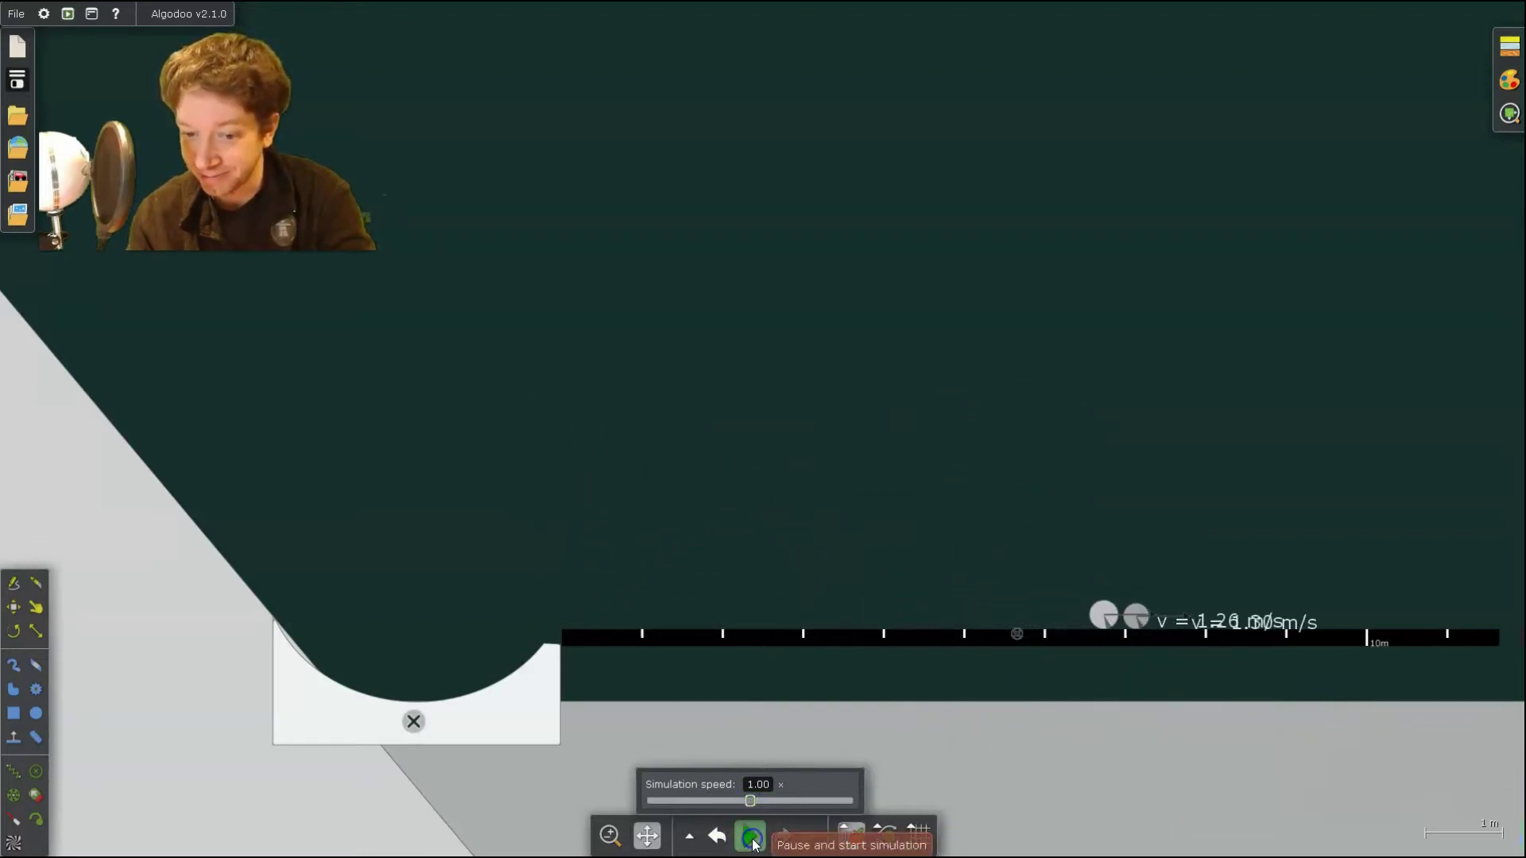
pyautogui.click(717, 836)
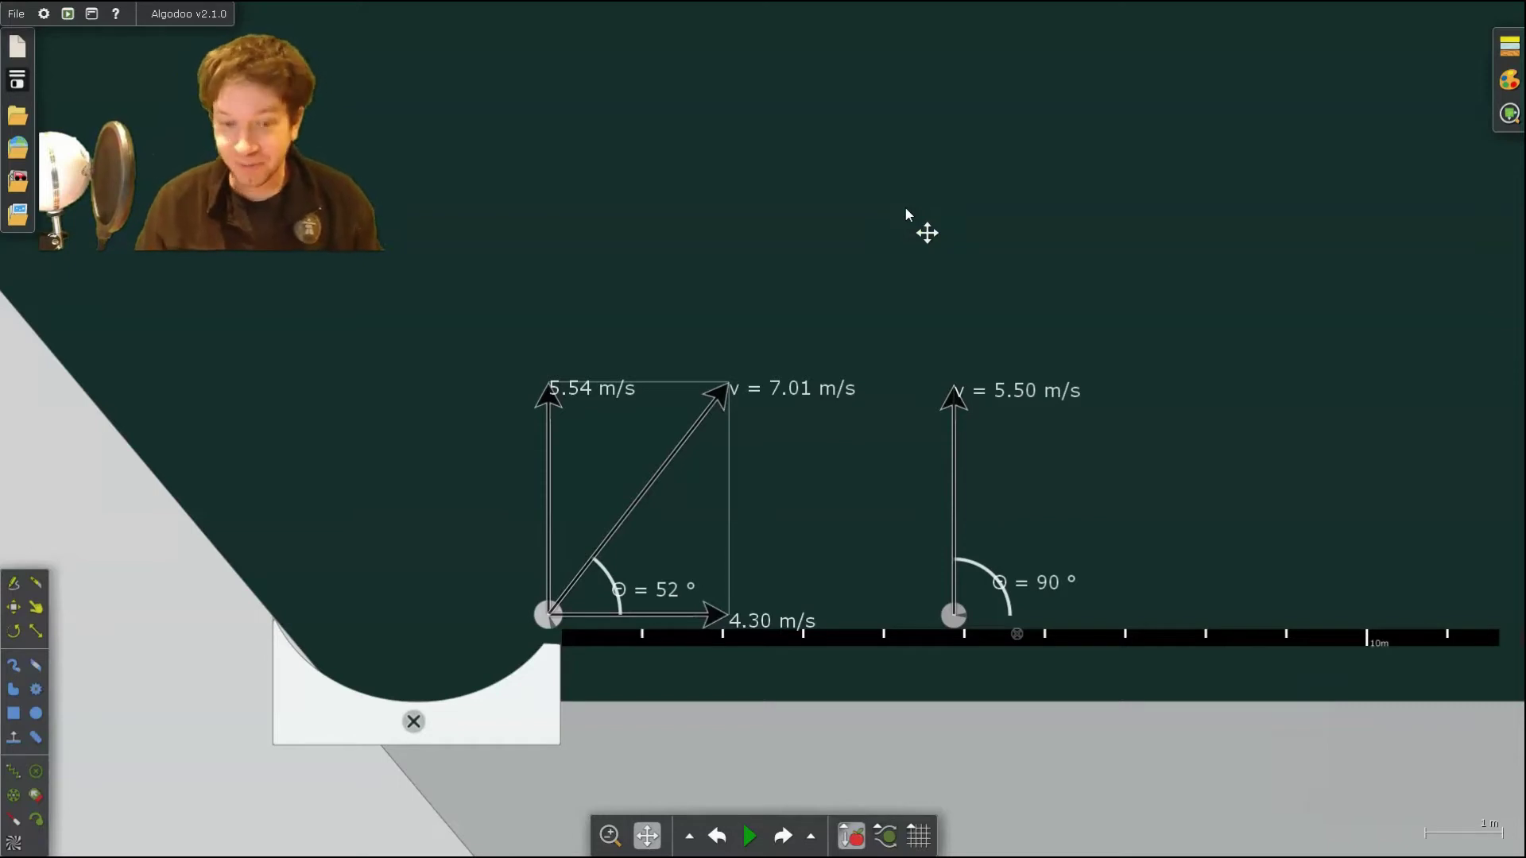
# - Create a new scene with the Chalkboard palette and sketch a small circle high above the ground
pyautogui.click(24, 54)
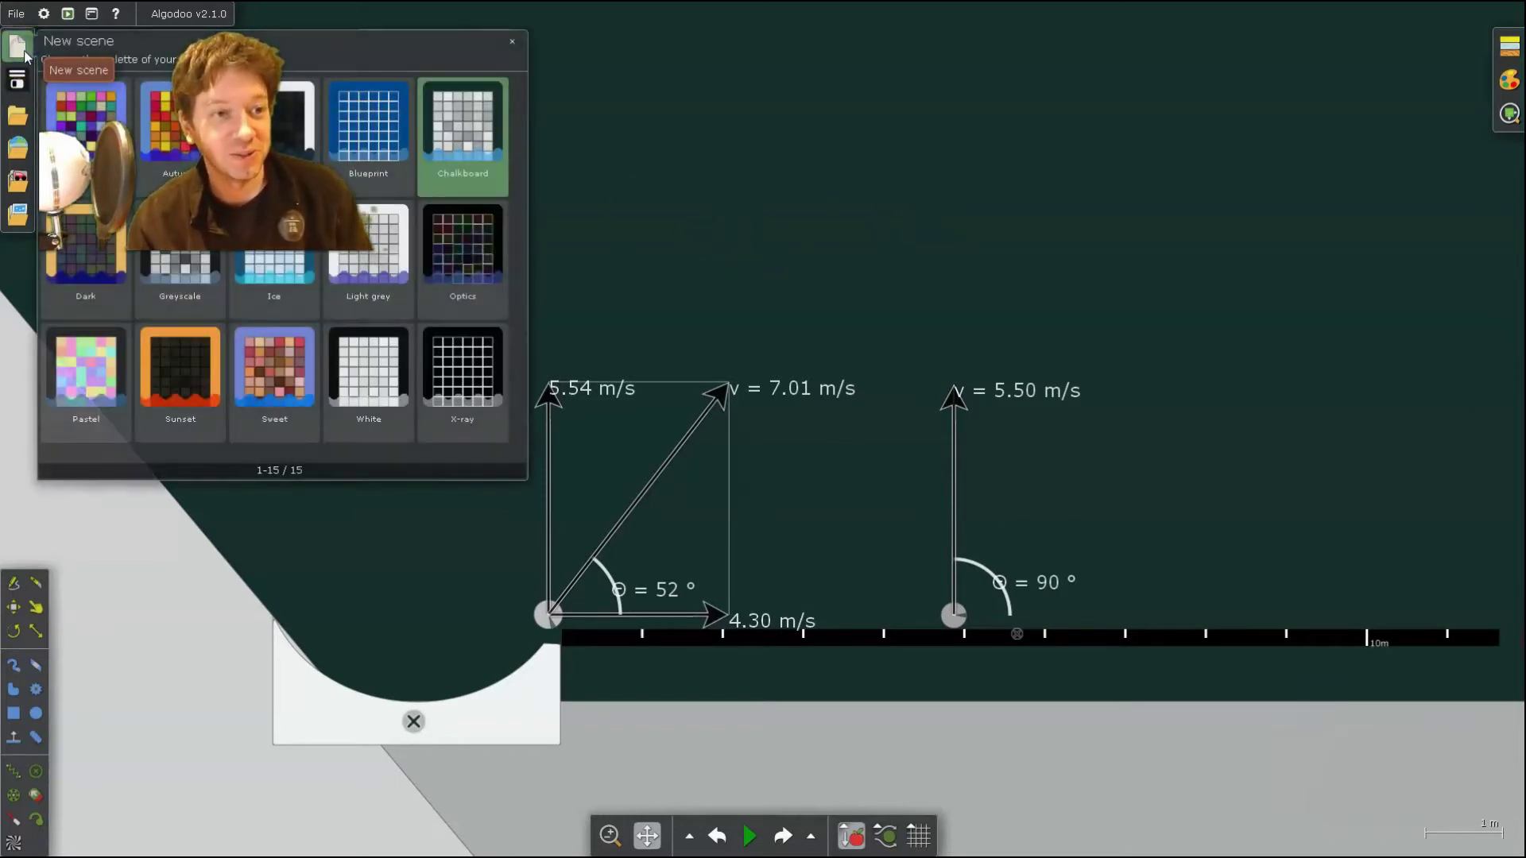
pyautogui.click(464, 135)
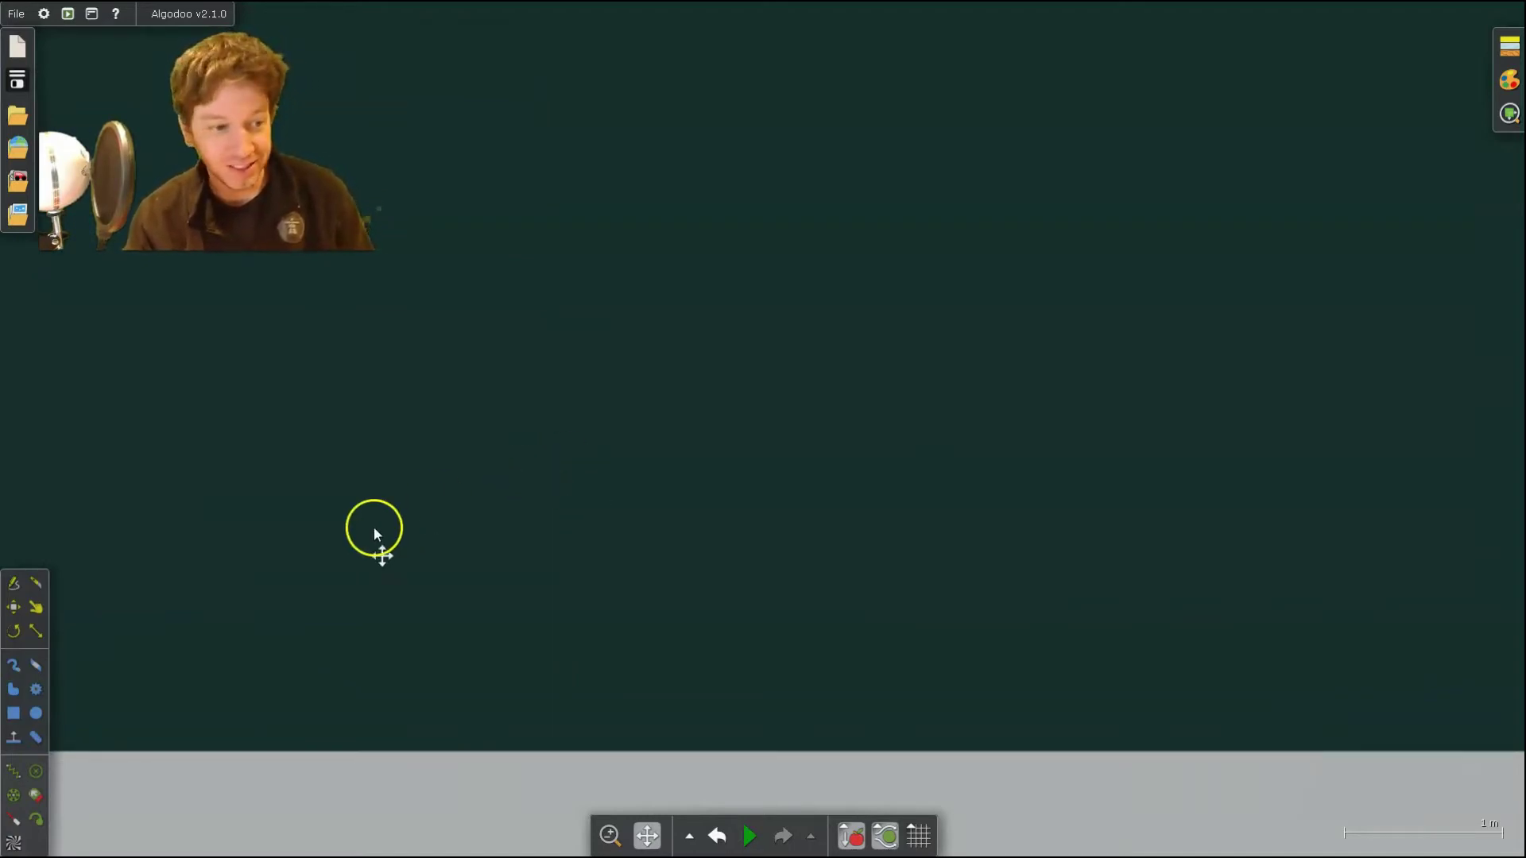
pyautogui.click(19, 589)
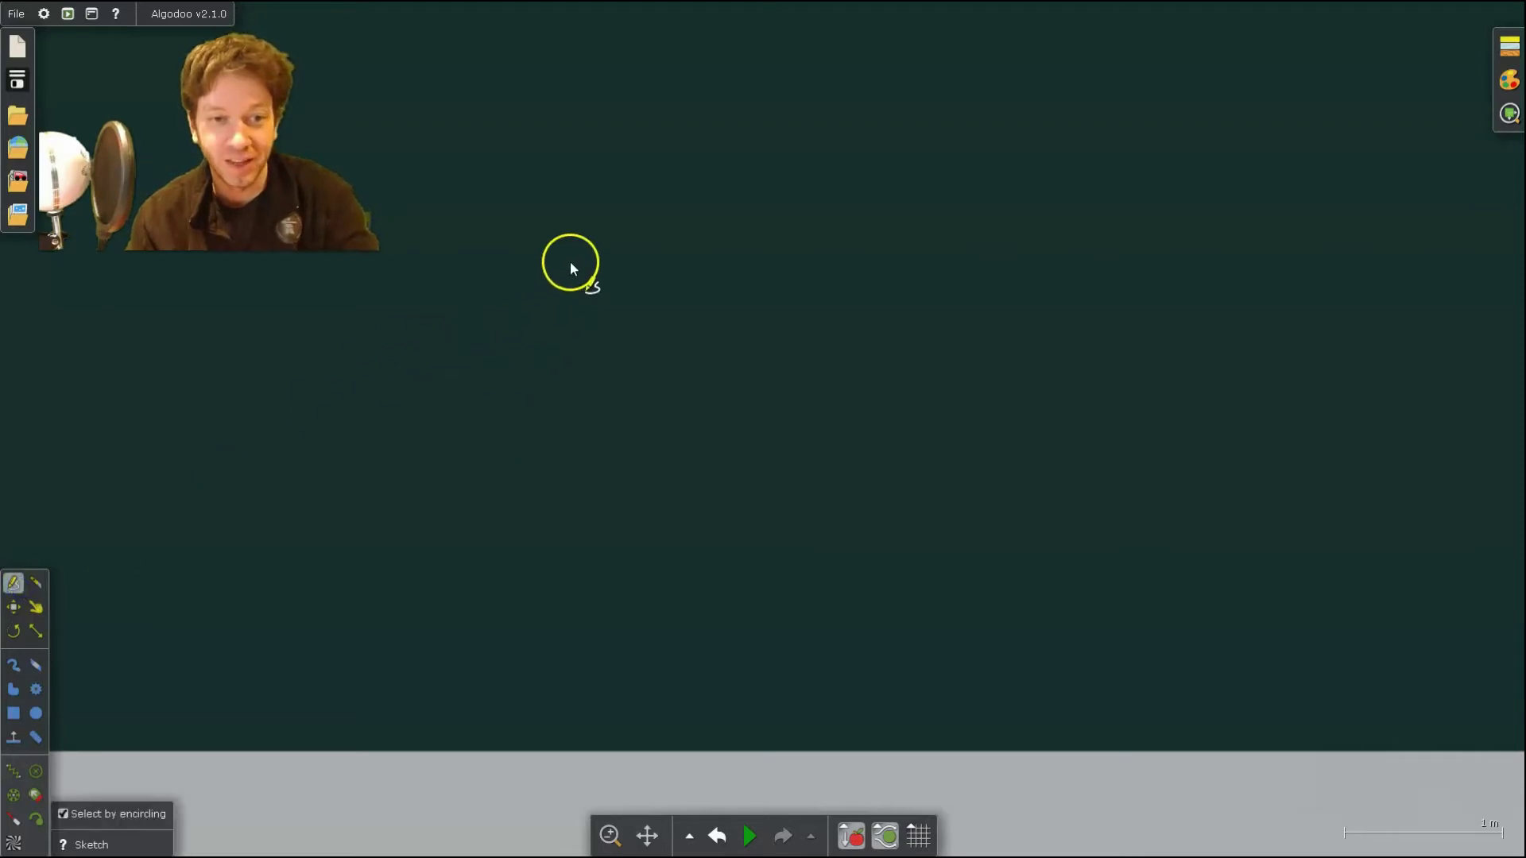
pyautogui.moveTo(612, 213)
pyautogui.mouseDown()
pyautogui.moveTo(576, 241)
pyautogui.moveTo(634, 257)
pyautogui.moveTo(622, 223)
pyautogui.mouseUp()
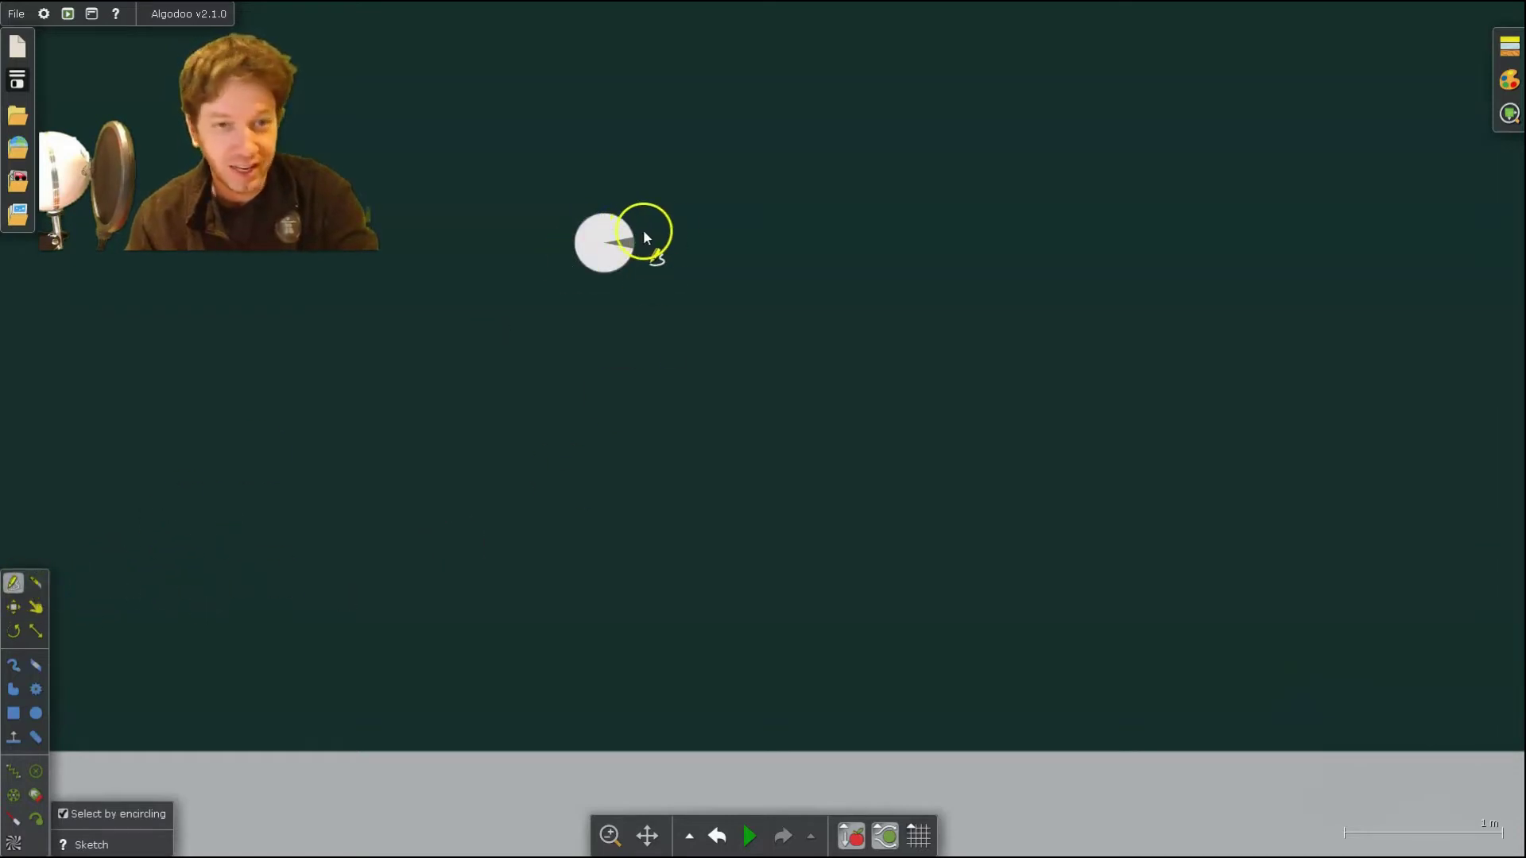
# - Sketch a small square beside the circle and scratch it out with the Sketch tool
pyautogui.moveTo(745, 218)
pyautogui.mouseDown()
pyautogui.moveTo(723, 275)
pyautogui.moveTo(776, 237)
pyautogui.mouseUp()
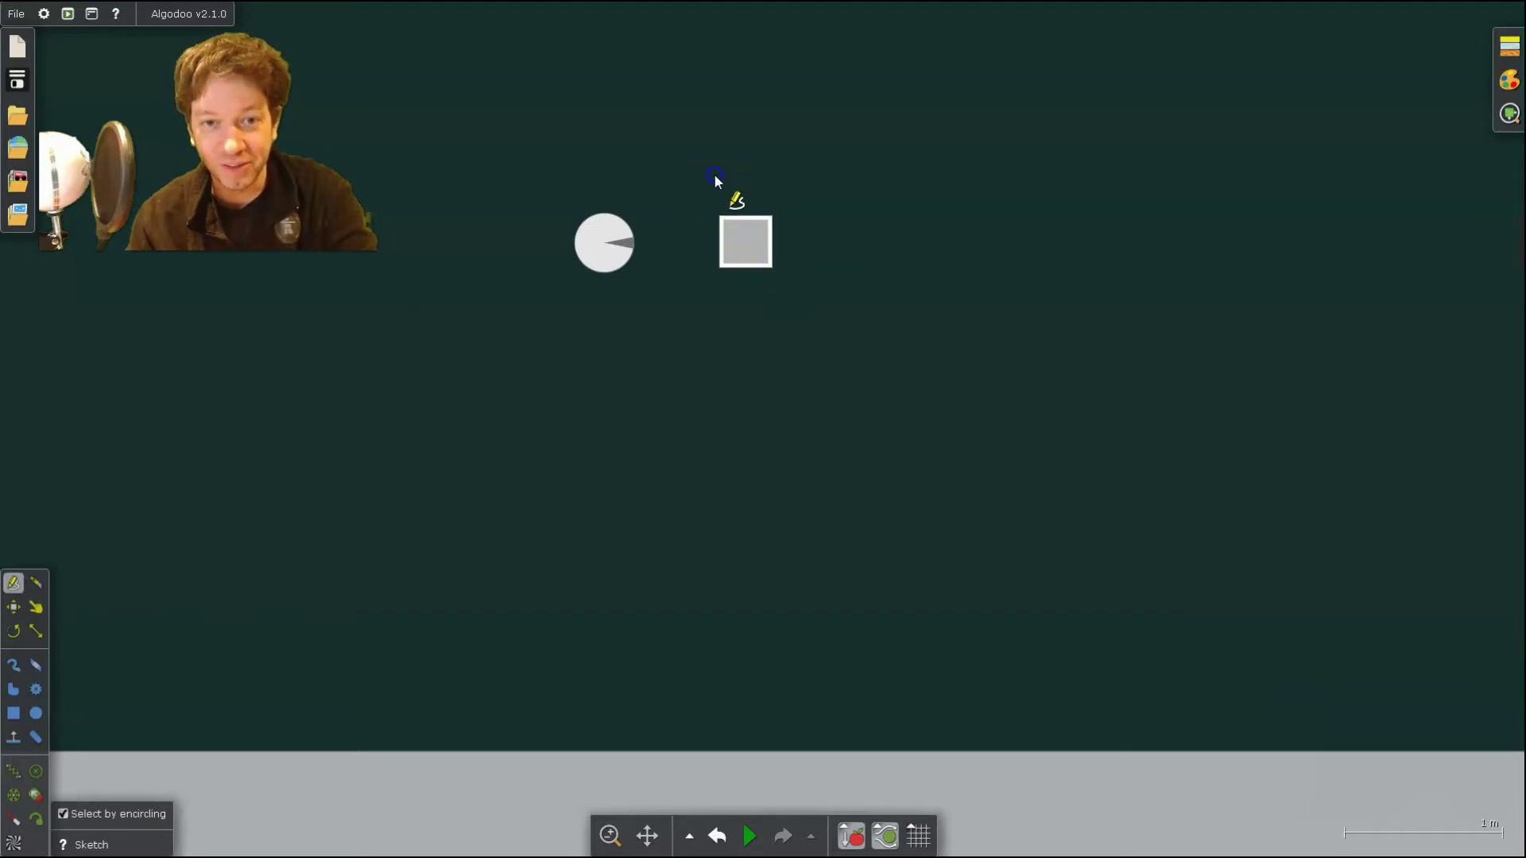
pyautogui.moveTo(714, 177); pyautogui.dragTo(773, 306)
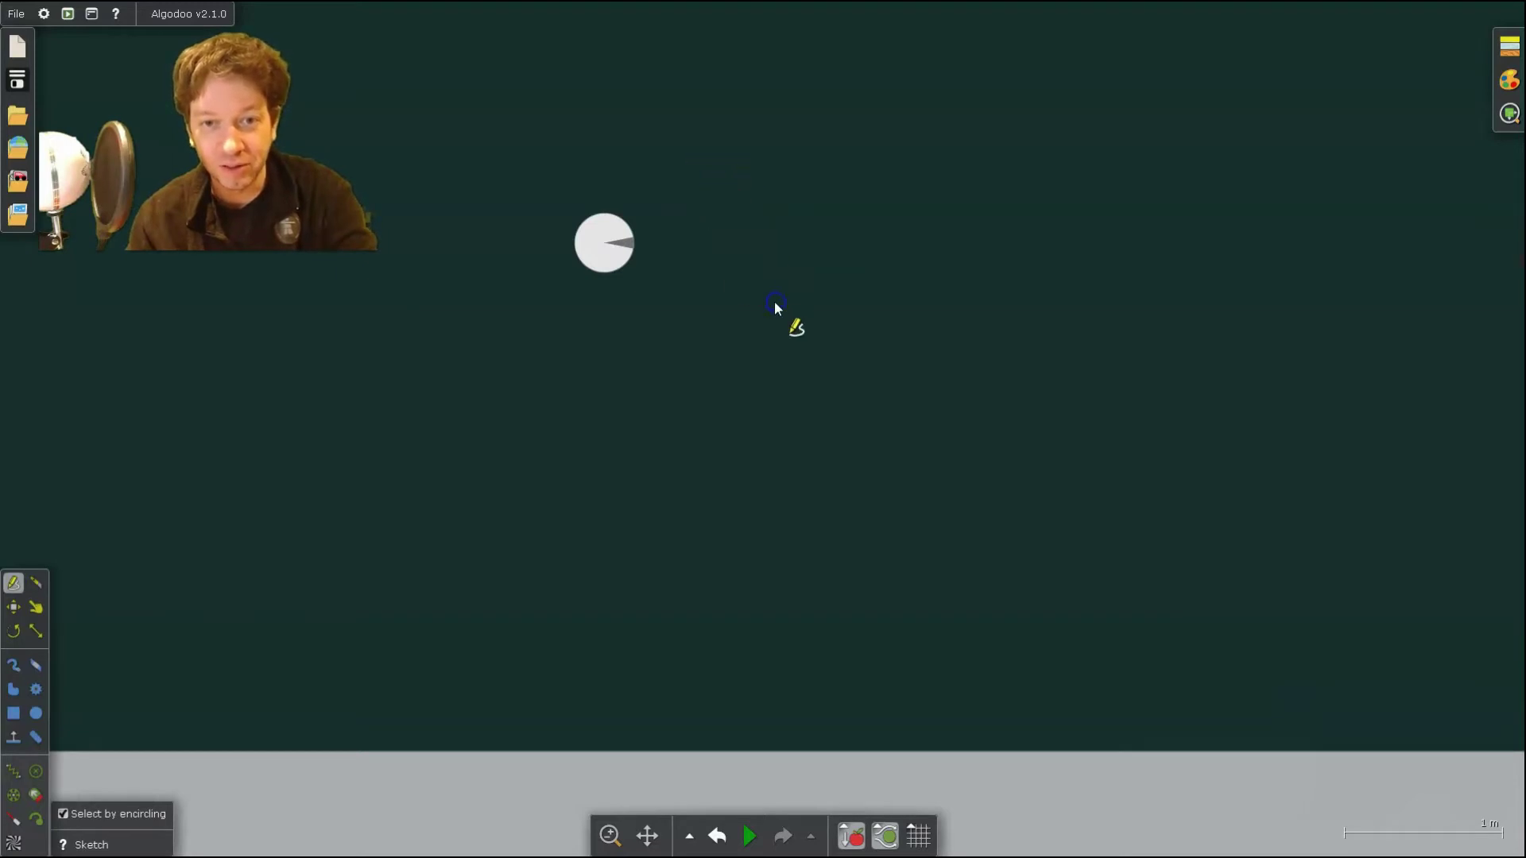
# - Clone the circle and place the copy beside it at the same height
pyautogui.rightClick(616, 246)
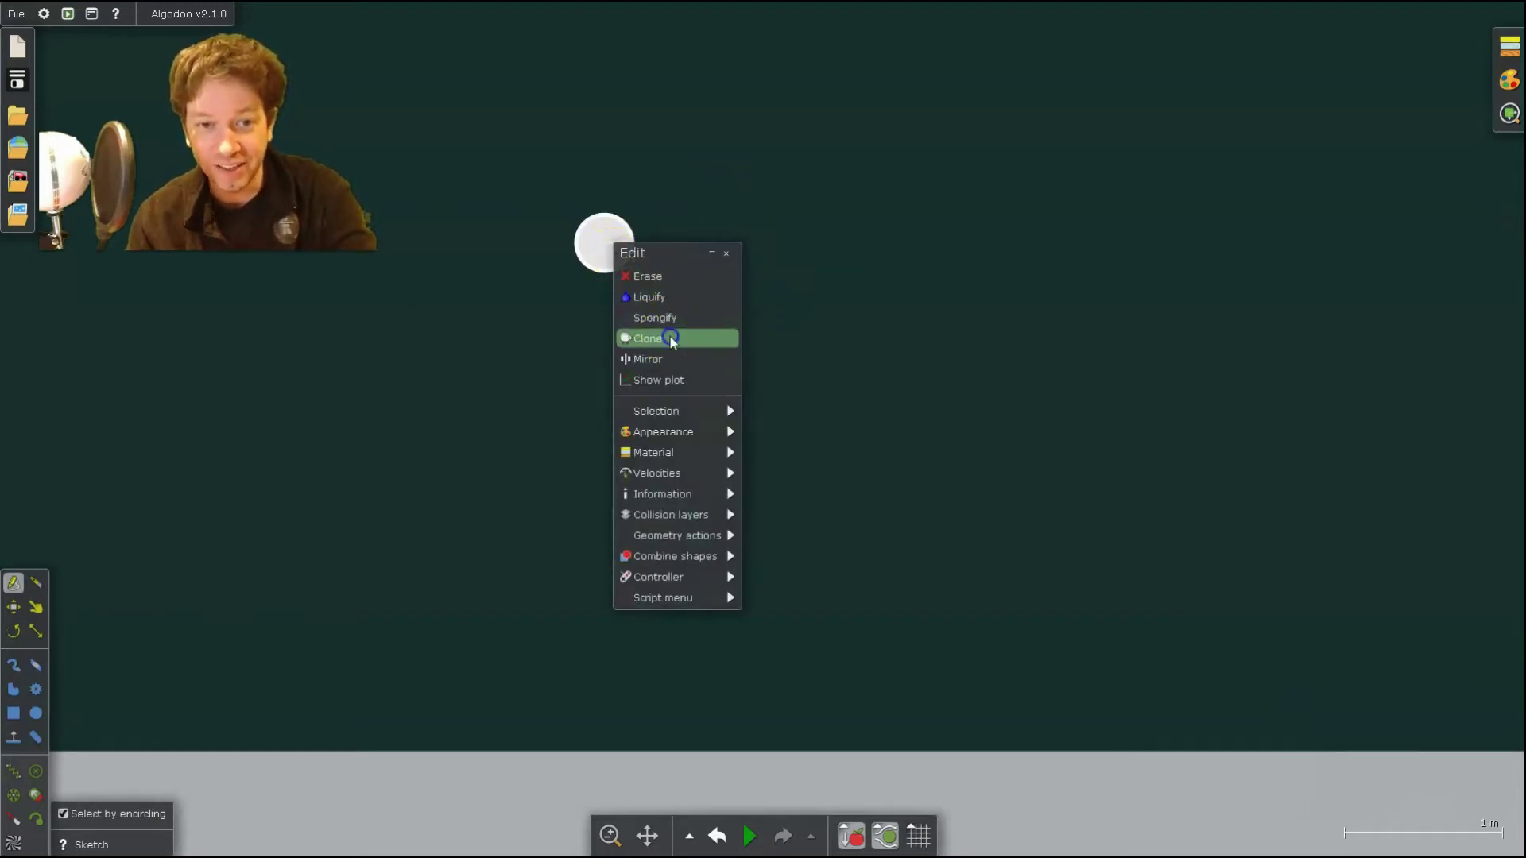
pyautogui.click(669, 337)
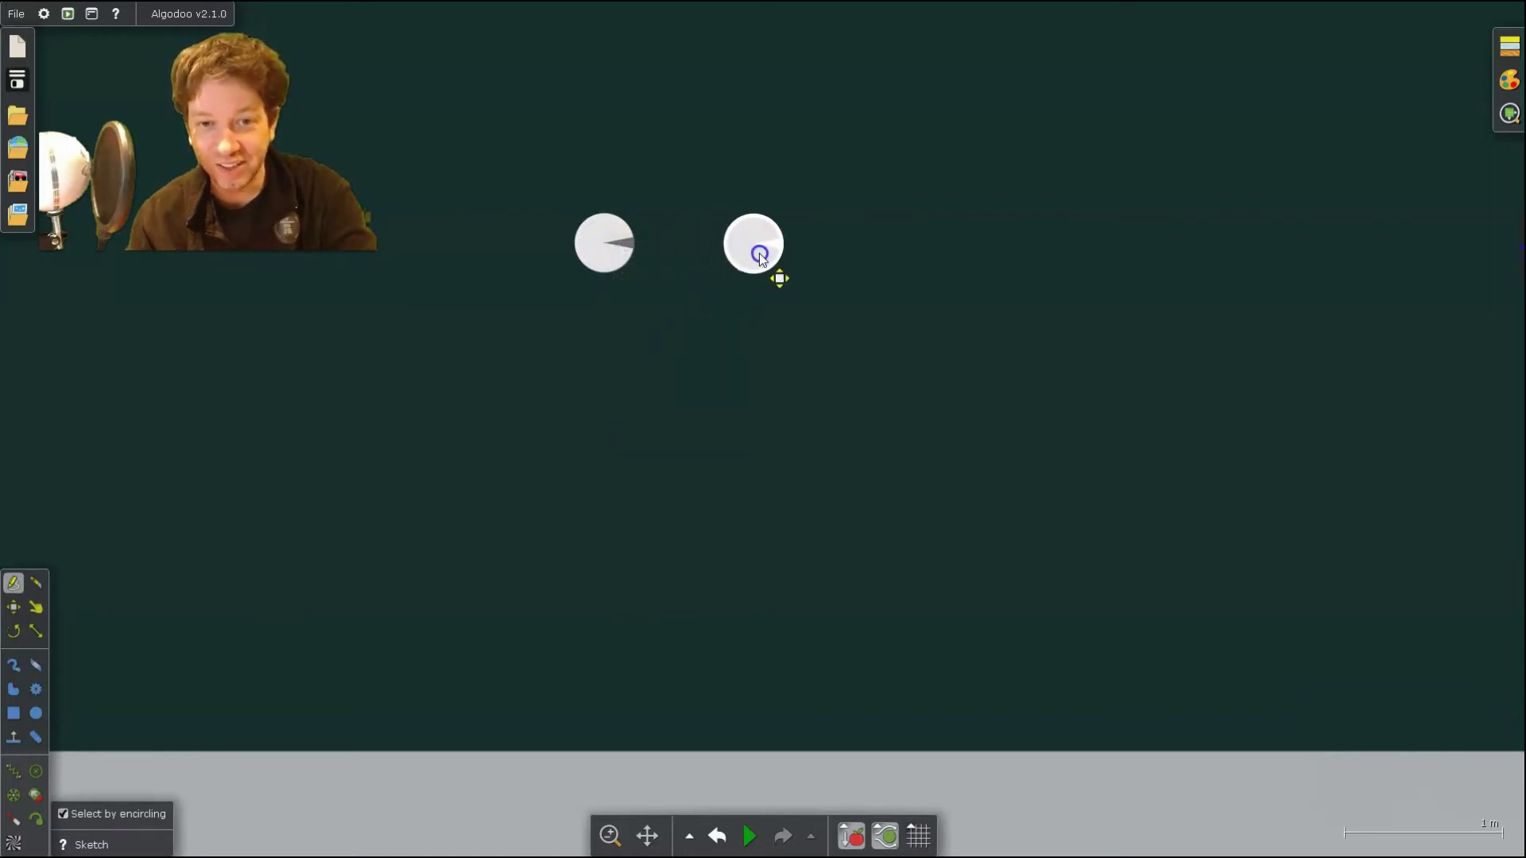
pyautogui.click(760, 253)
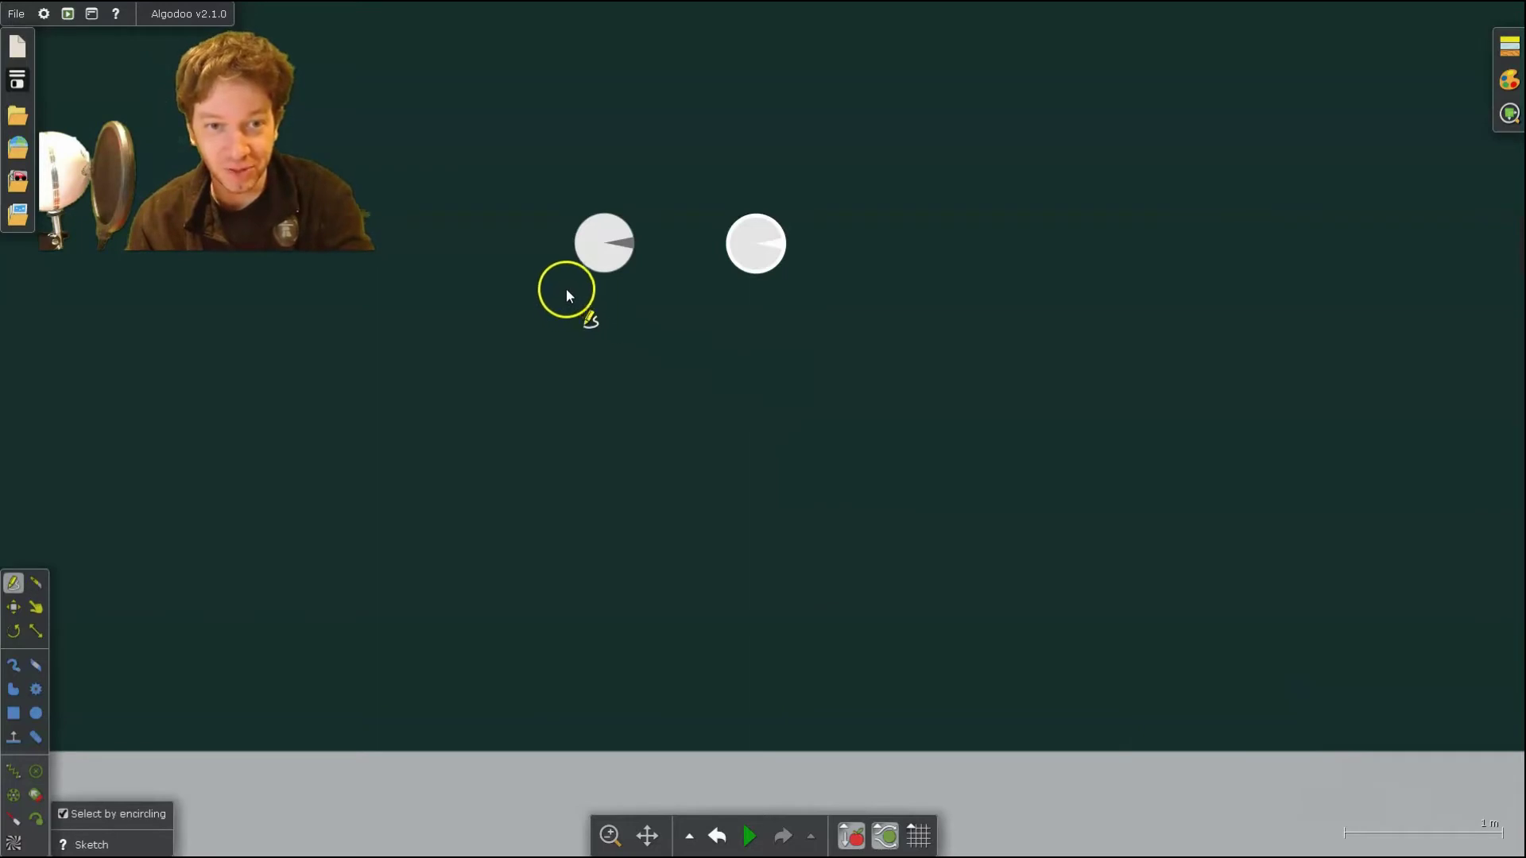
# - Sketch a thin horizontal plank just beneath both circles and fixate its middle to the background
pyautogui.moveTo(566, 289)
pyautogui.mouseDown()
pyautogui.moveTo(579, 302)
pyautogui.moveTo(775, 303)
pyautogui.moveTo(565, 285)
pyautogui.mouseUp()
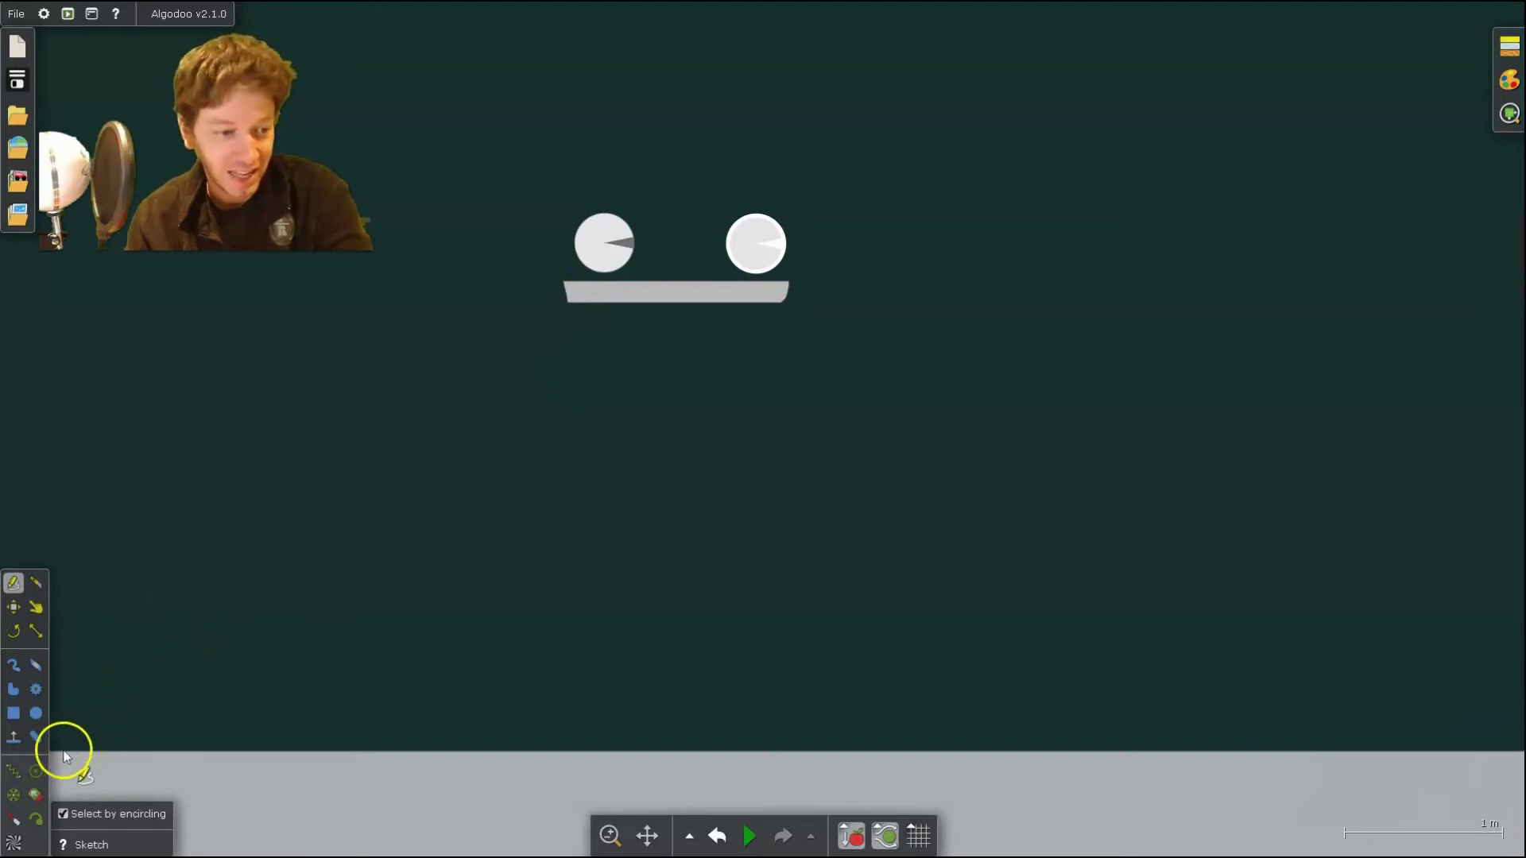
pyautogui.click(36, 771)
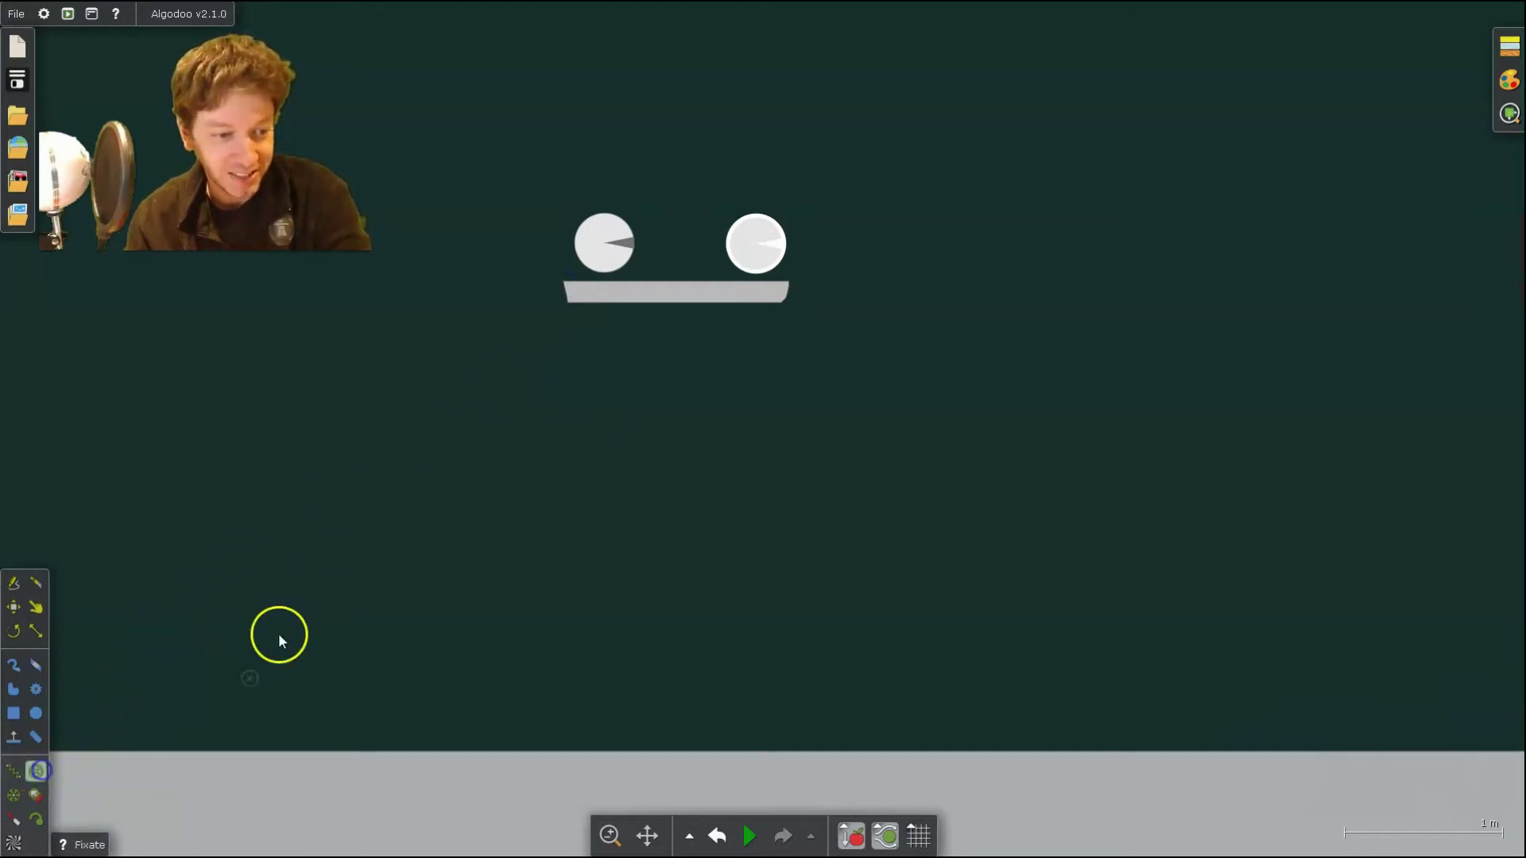
pyautogui.click(678, 293)
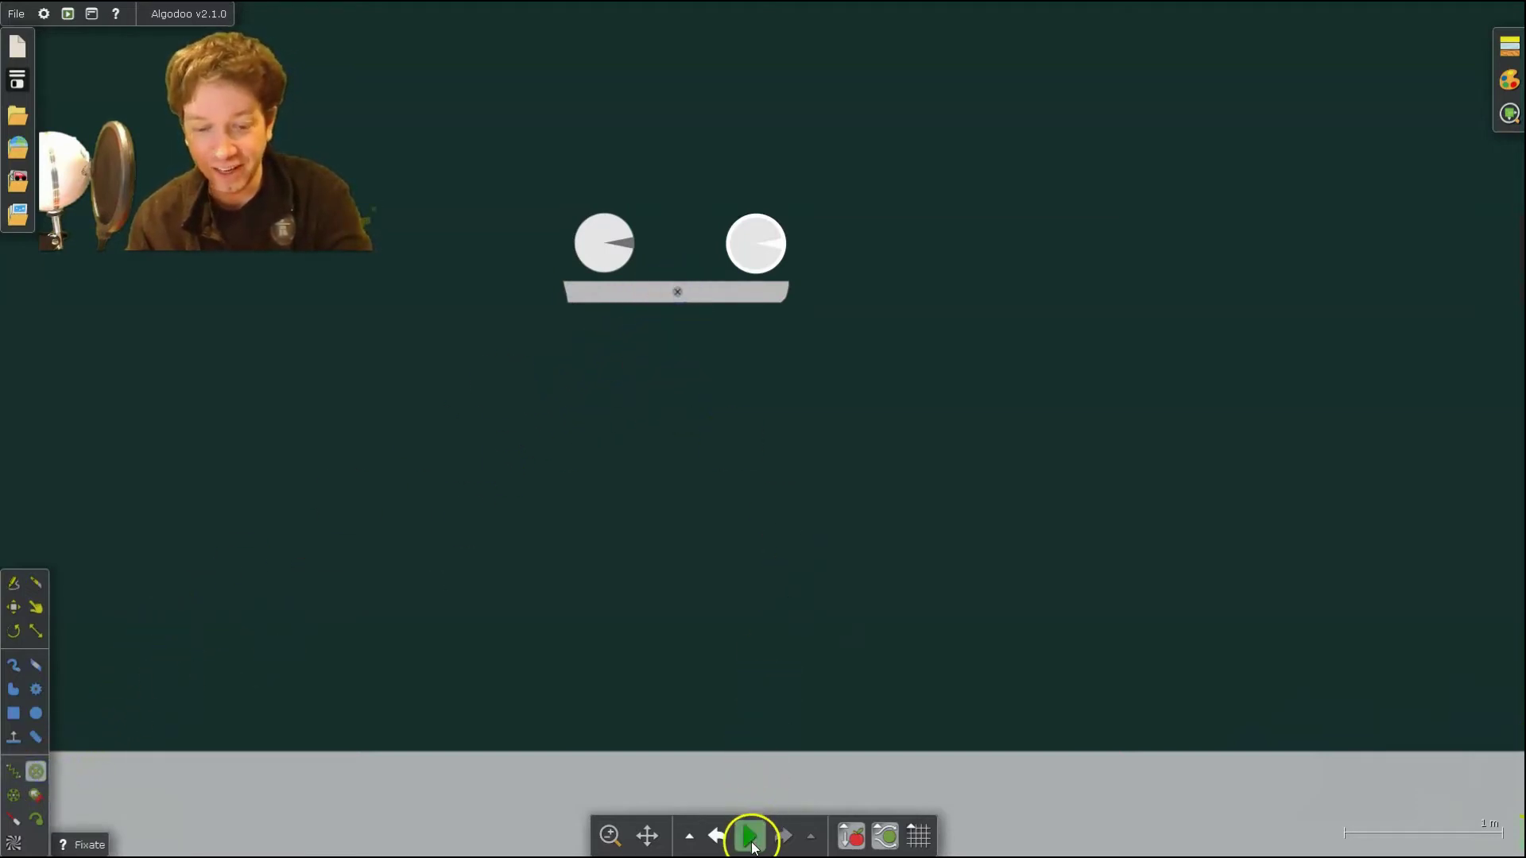
# - Run the simulation until both circles rest on the plank, pause it, and scratch out the plank with the Sketch tool
pyautogui.click(751, 836)
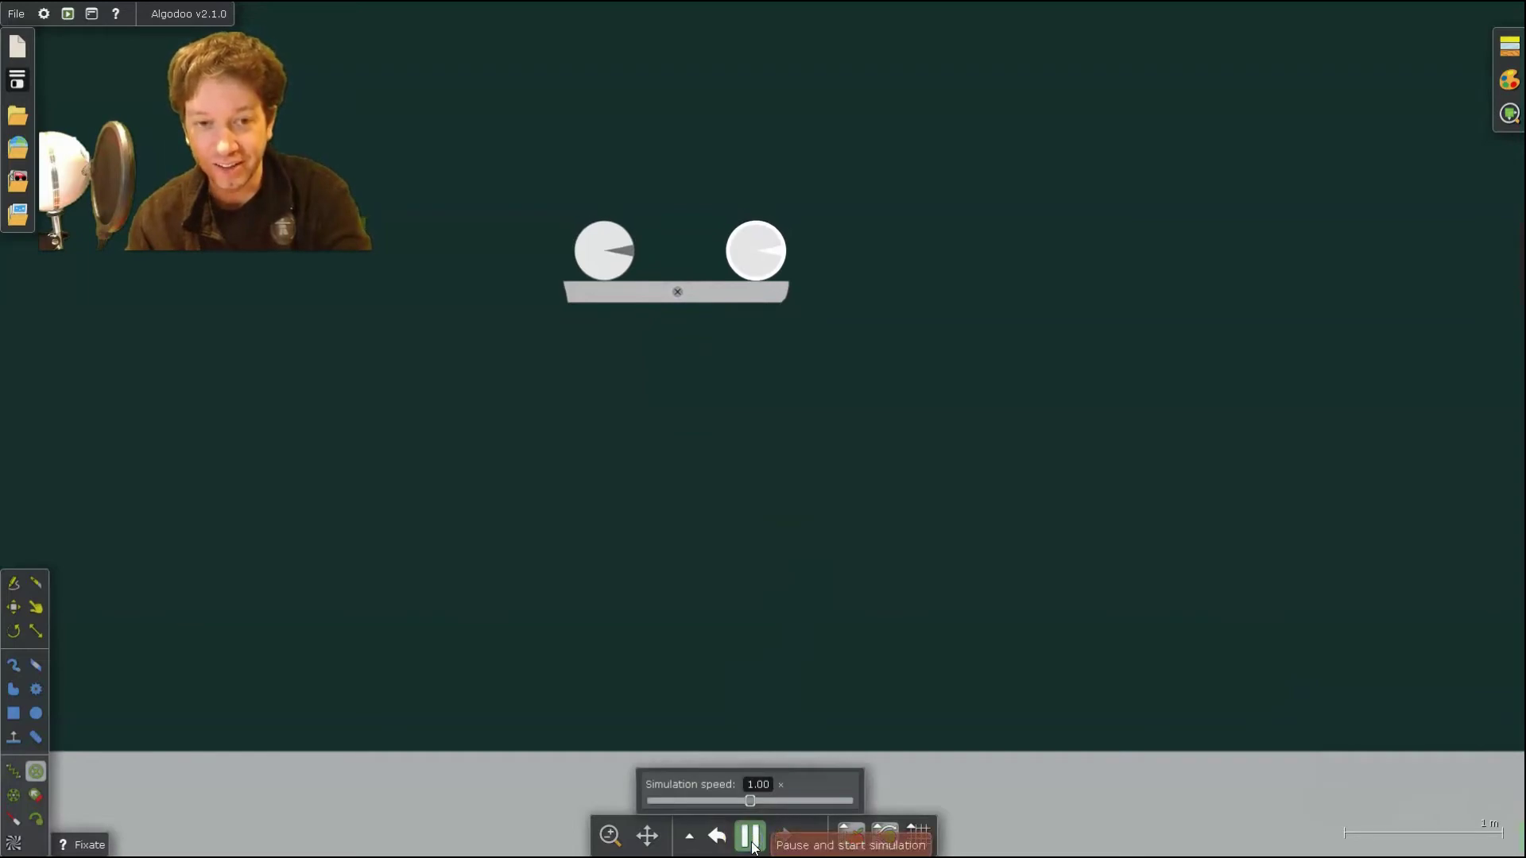
pyautogui.click(751, 836)
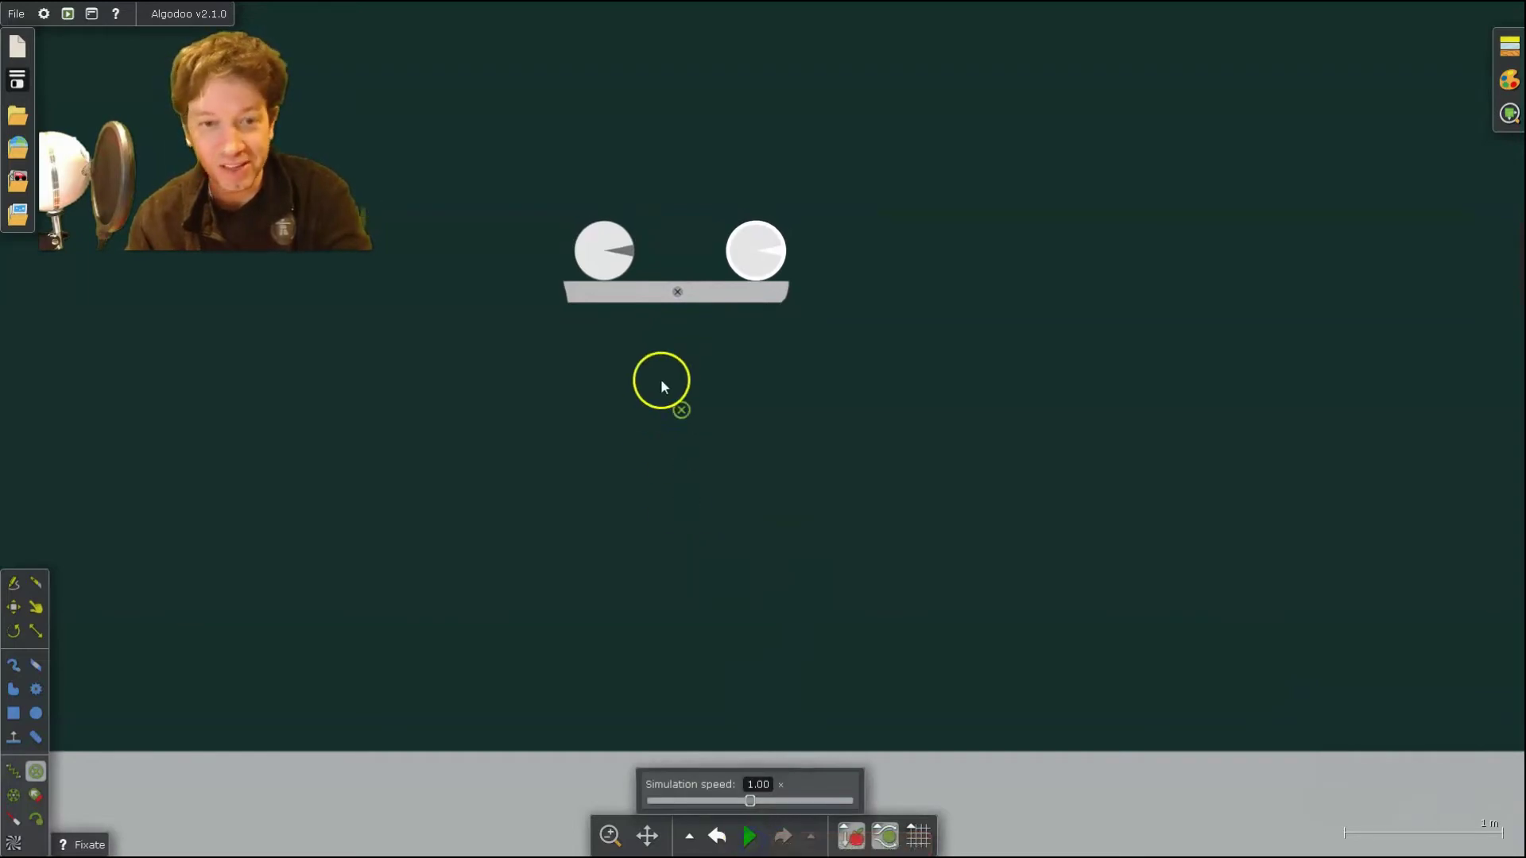
pyautogui.click(16, 584)
pyautogui.moveTo(678, 247); pyautogui.dragTo(677, 355)
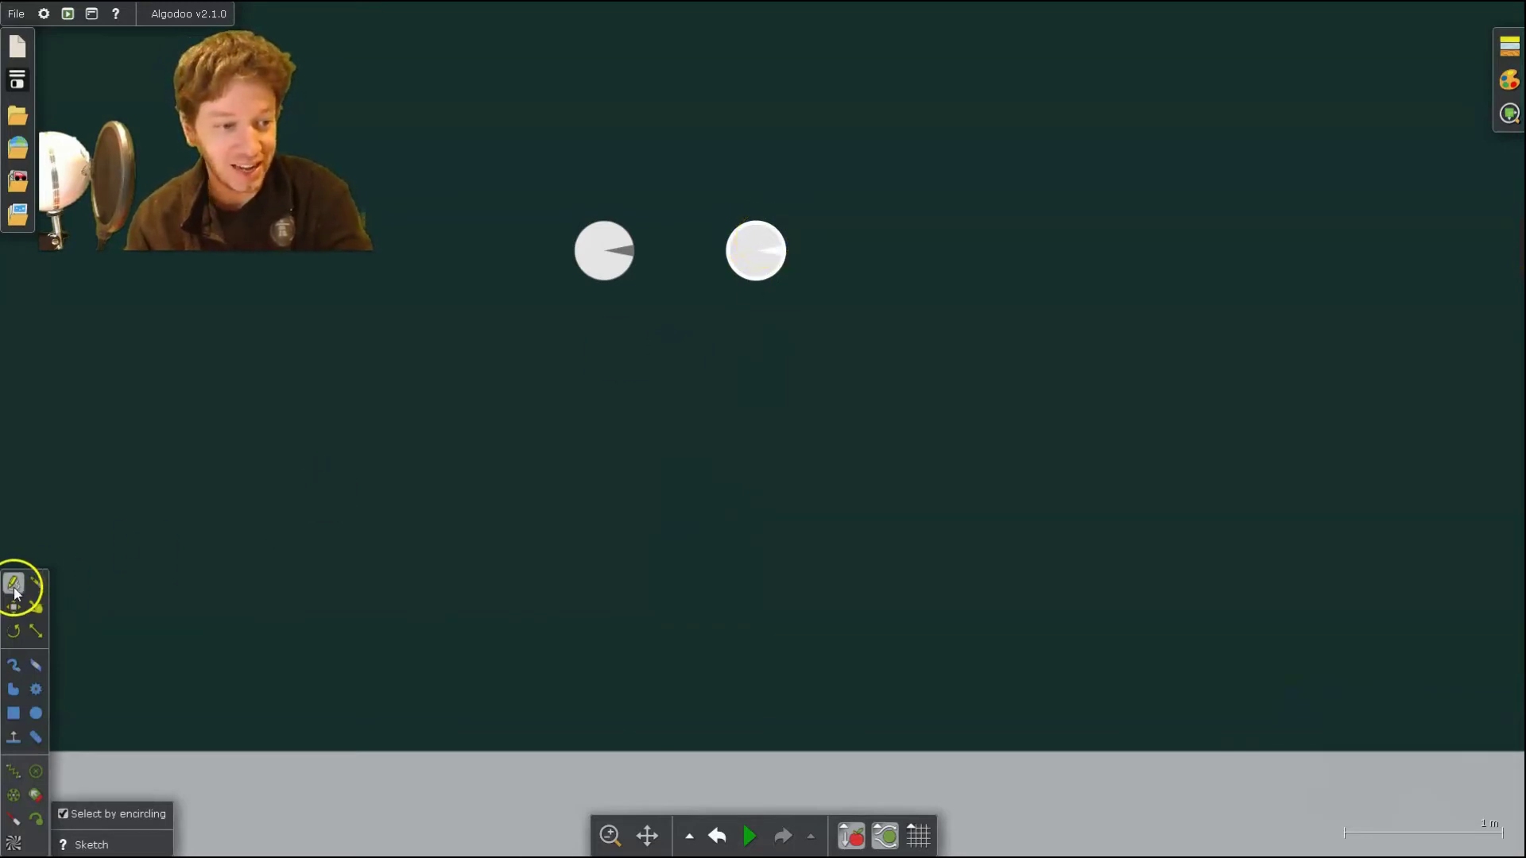
# - Set the right circle's horizontal velocity (X) to 10.0 m/s
pyautogui.rightClick(757, 253)
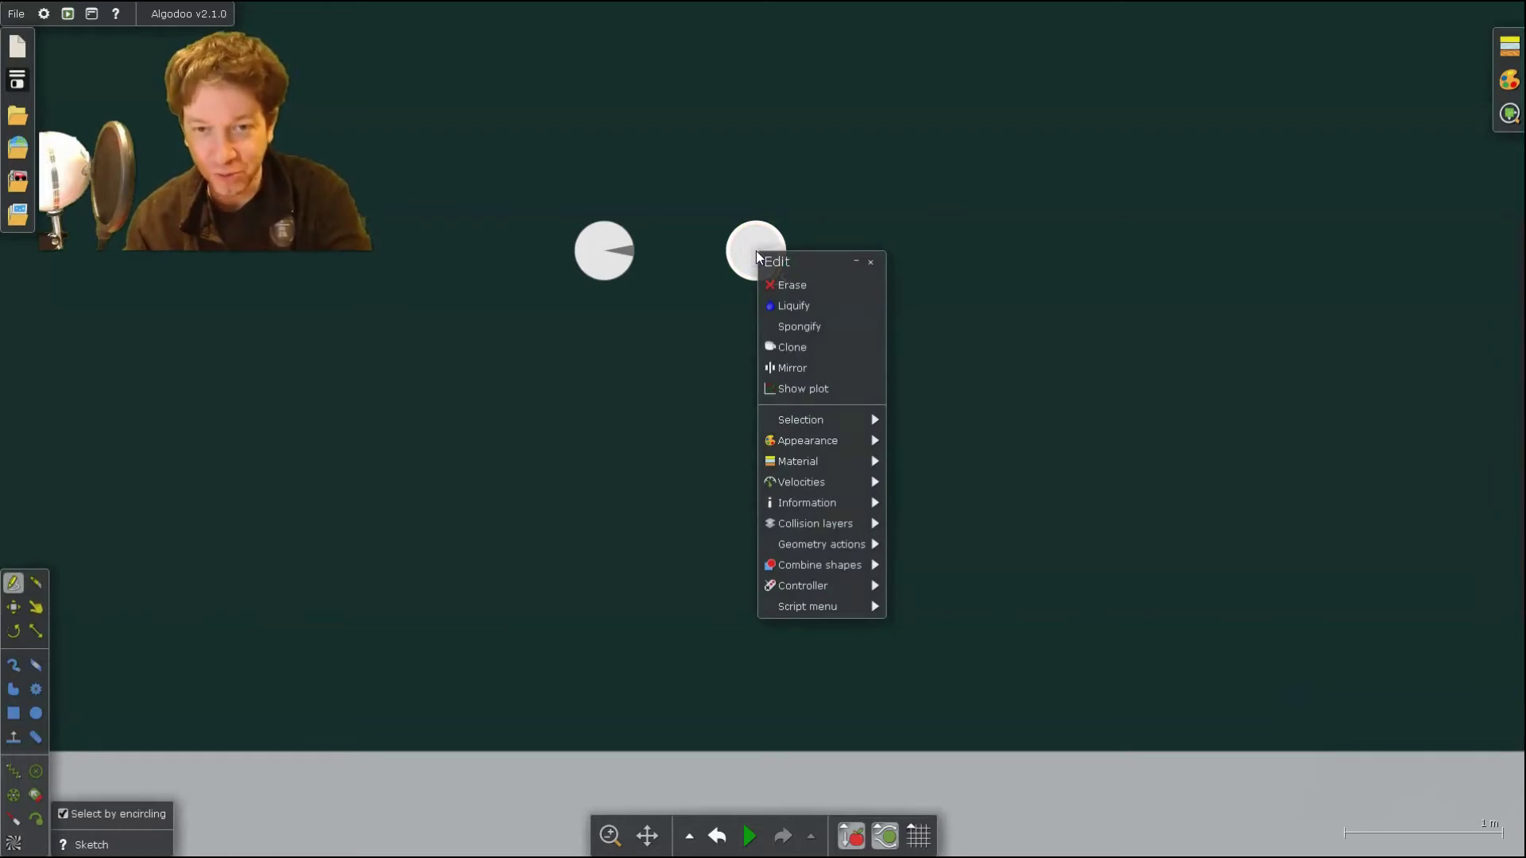
pyautogui.moveTo(832, 485)
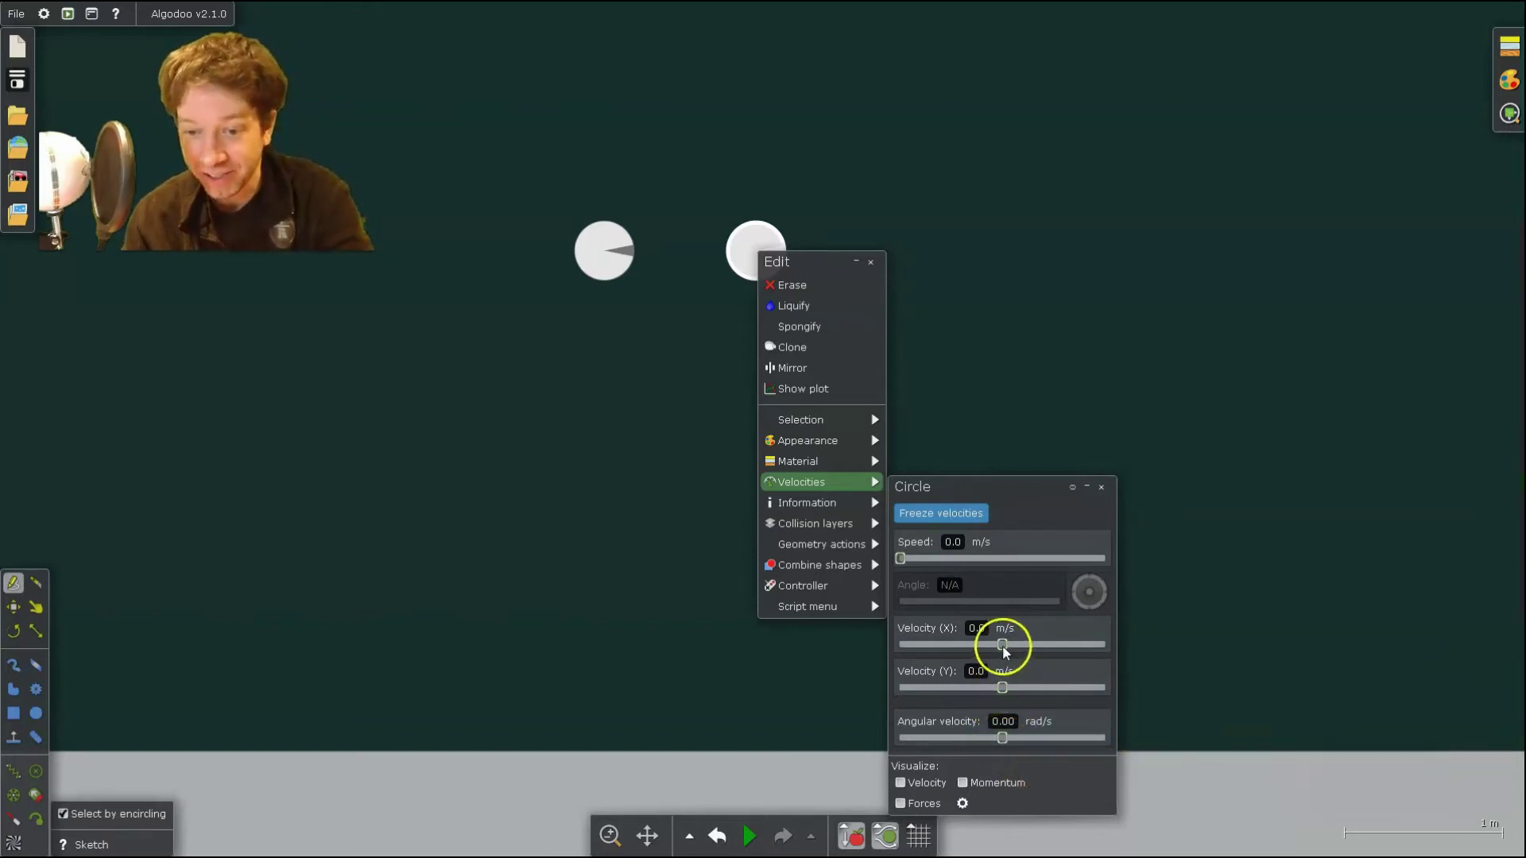
pyautogui.moveTo(1002, 645); pyautogui.dragTo(1045, 652)
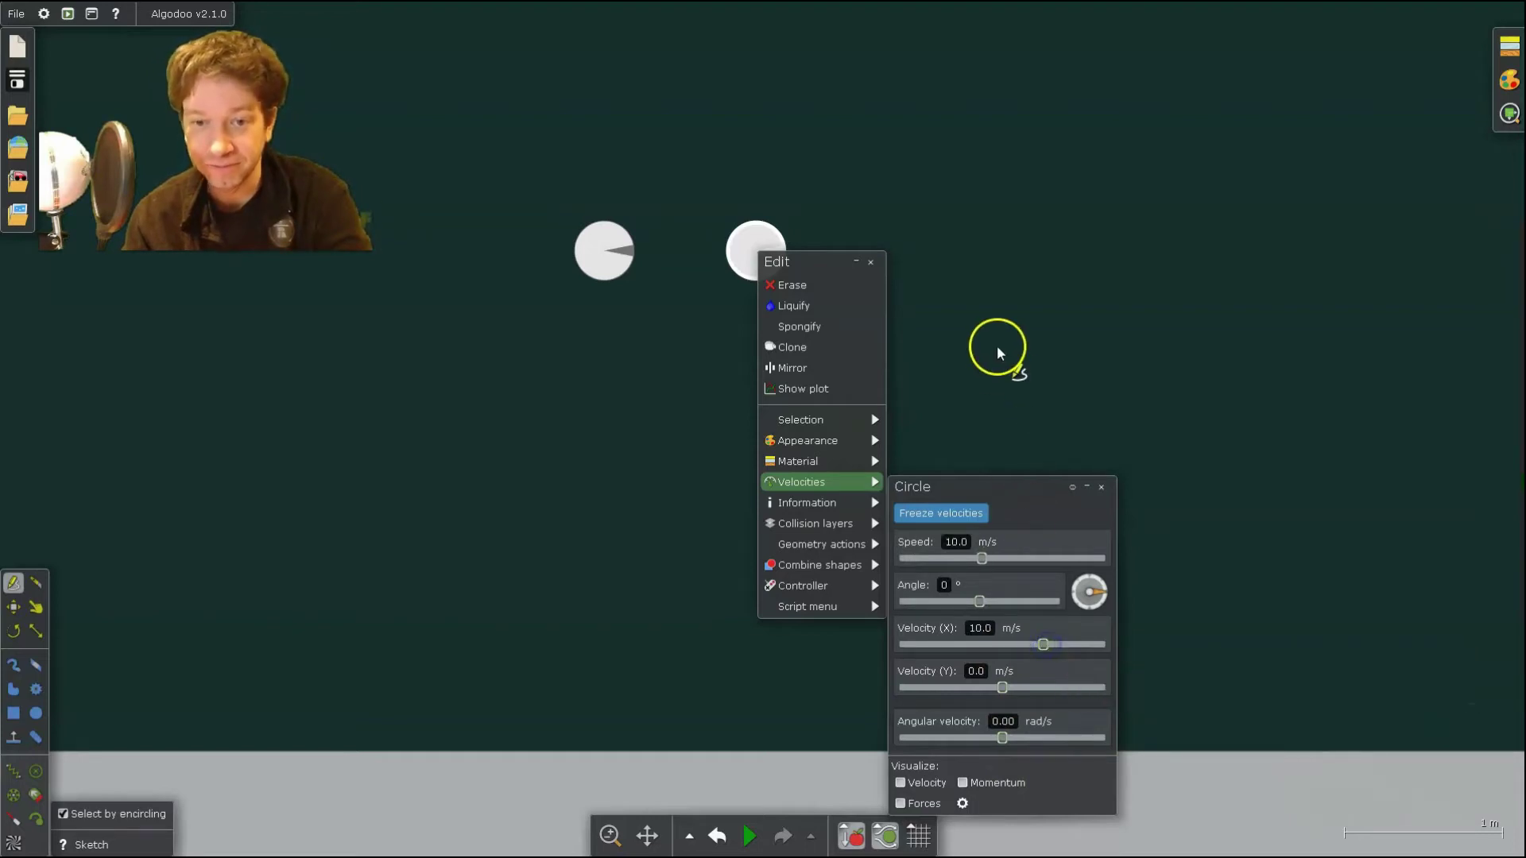
pyautogui.click(998, 352)
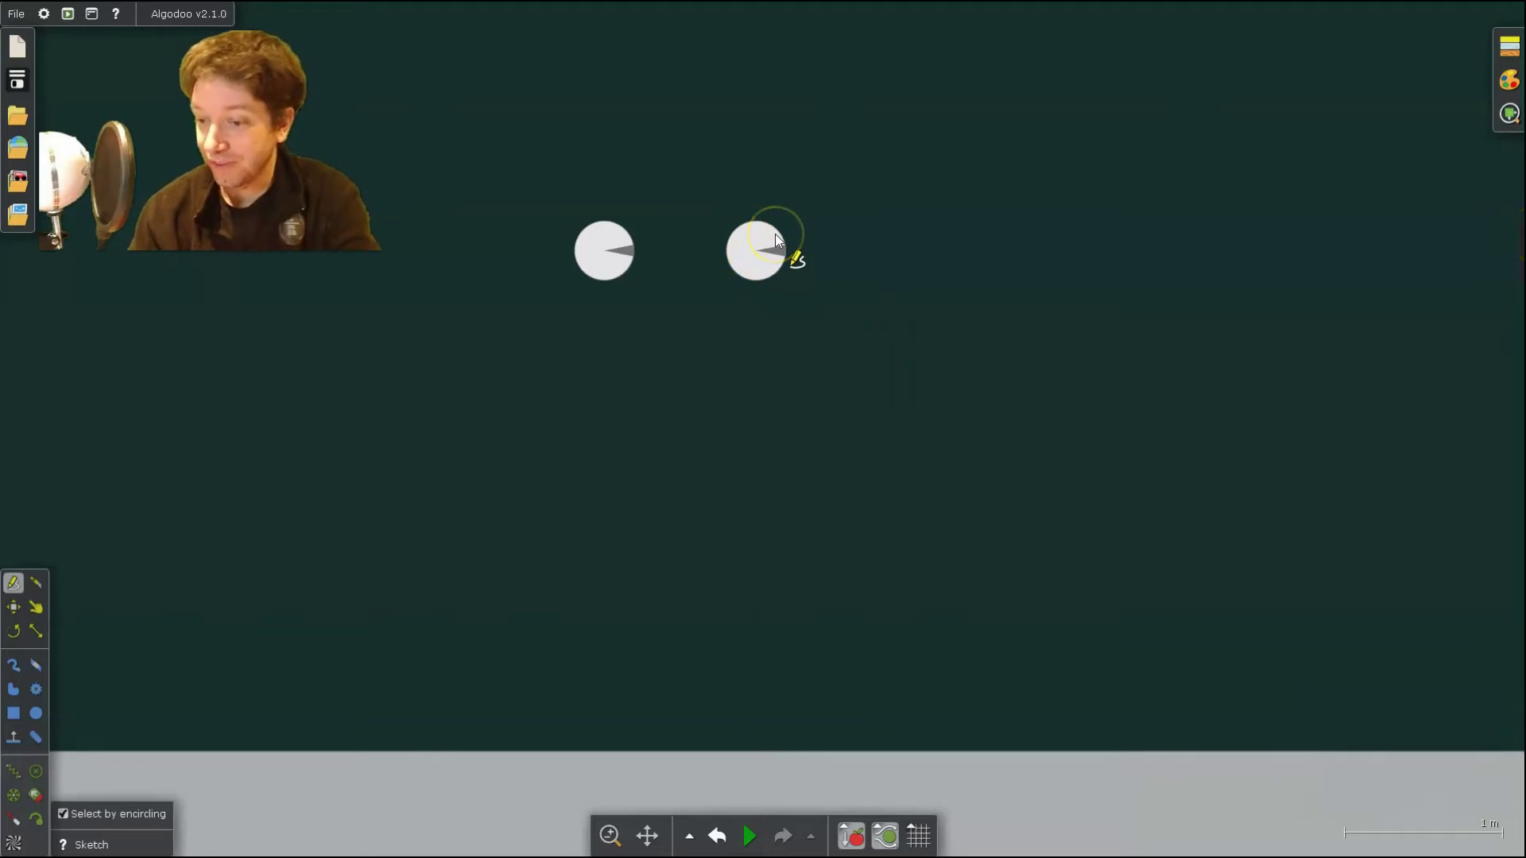
# - Select the right circle, browse its material and appearance options, and turn on the visualization of velocities
pyautogui.click(743, 264)
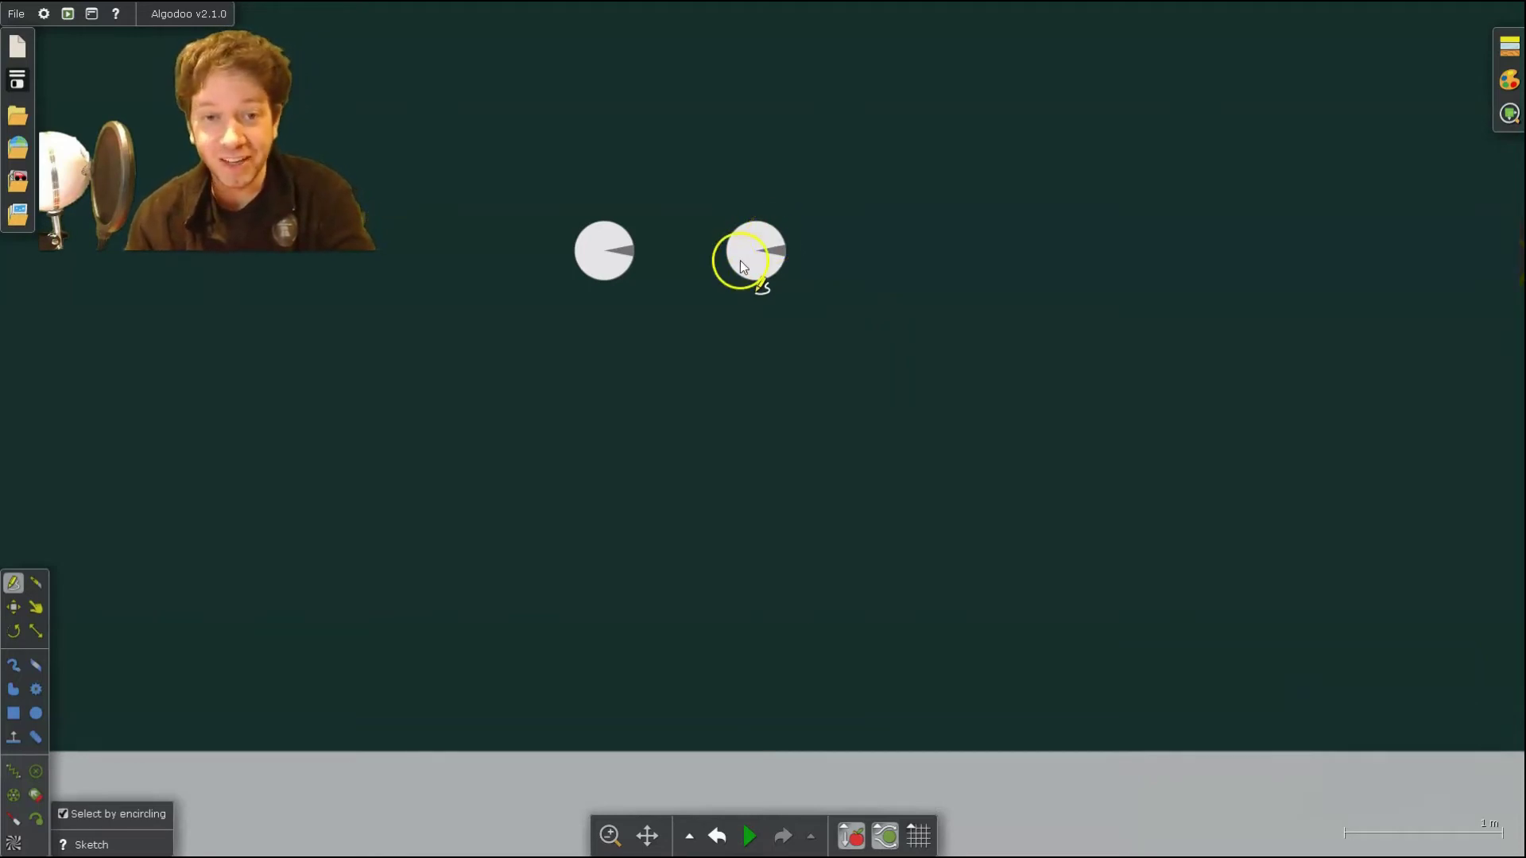
pyautogui.moveTo(744, 264)
pyautogui.mouseDown()
pyautogui.moveTo(759, 246)
pyautogui.moveTo(744, 263)
pyautogui.mouseUp()
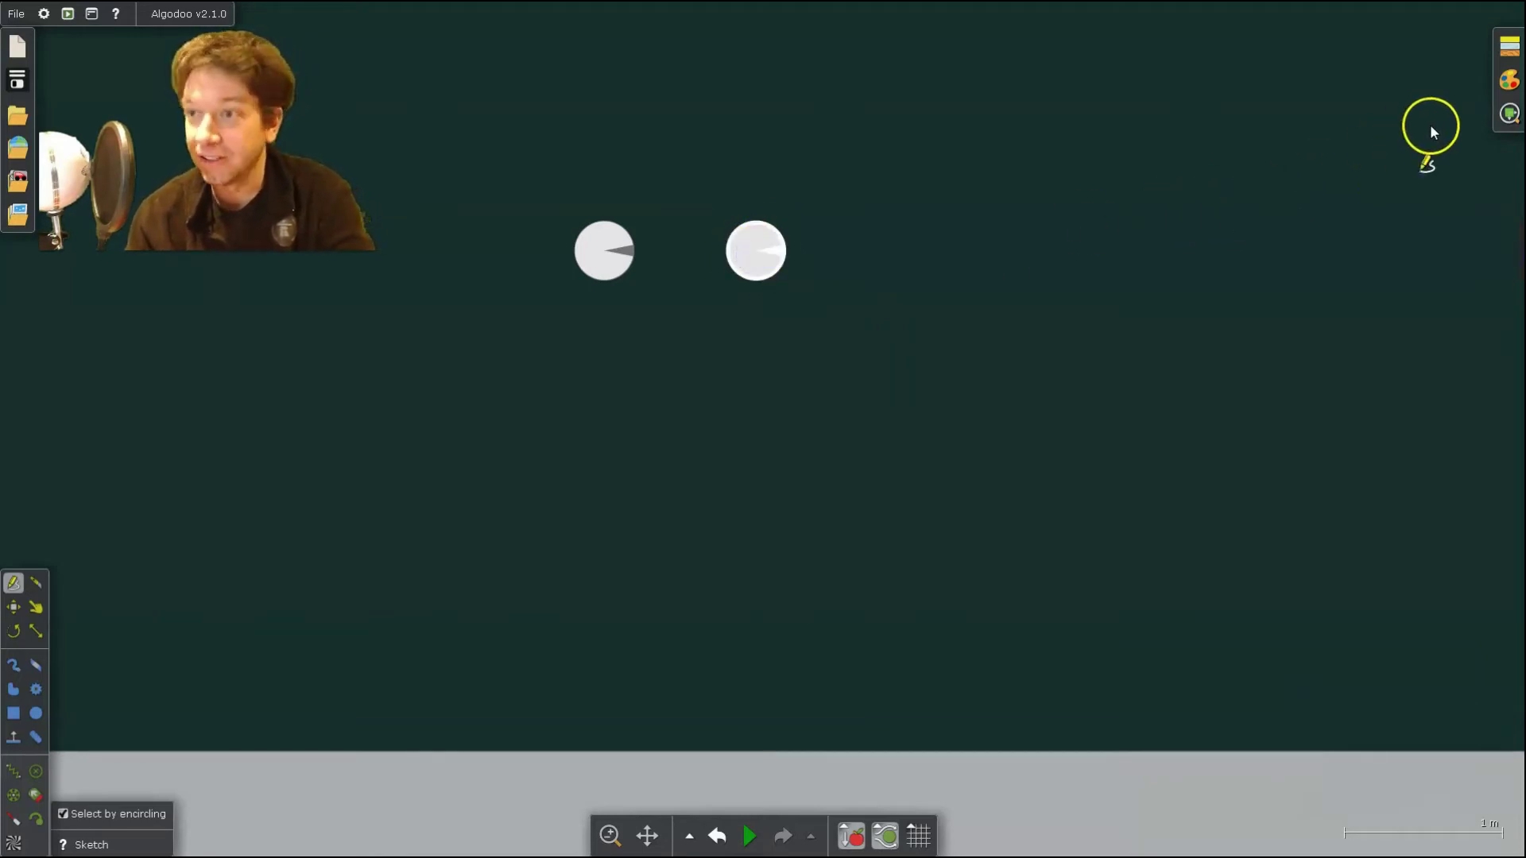
pyautogui.click(1509, 48)
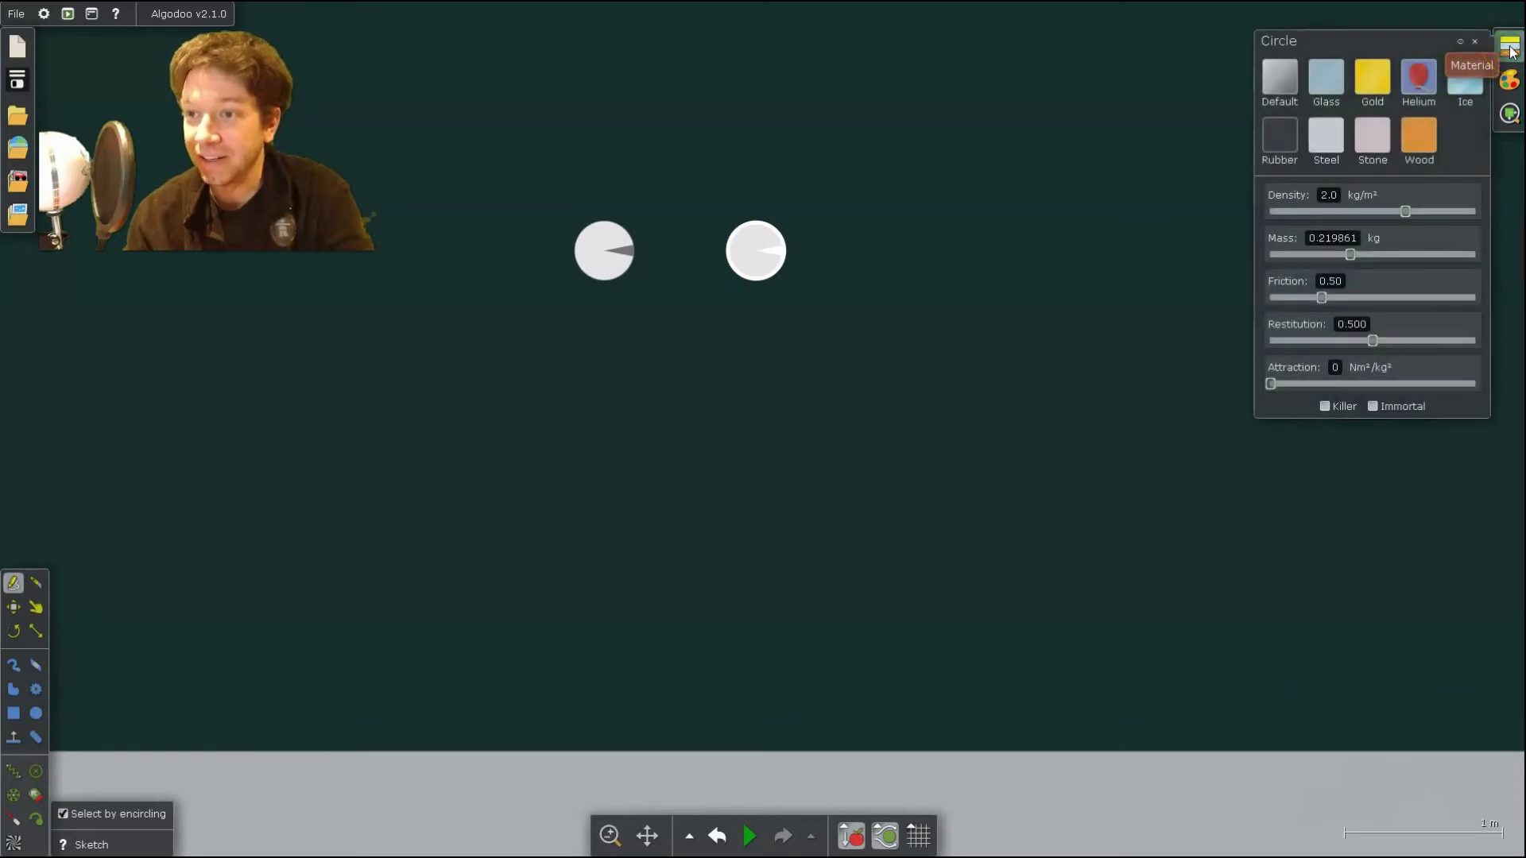
pyautogui.click(1510, 79)
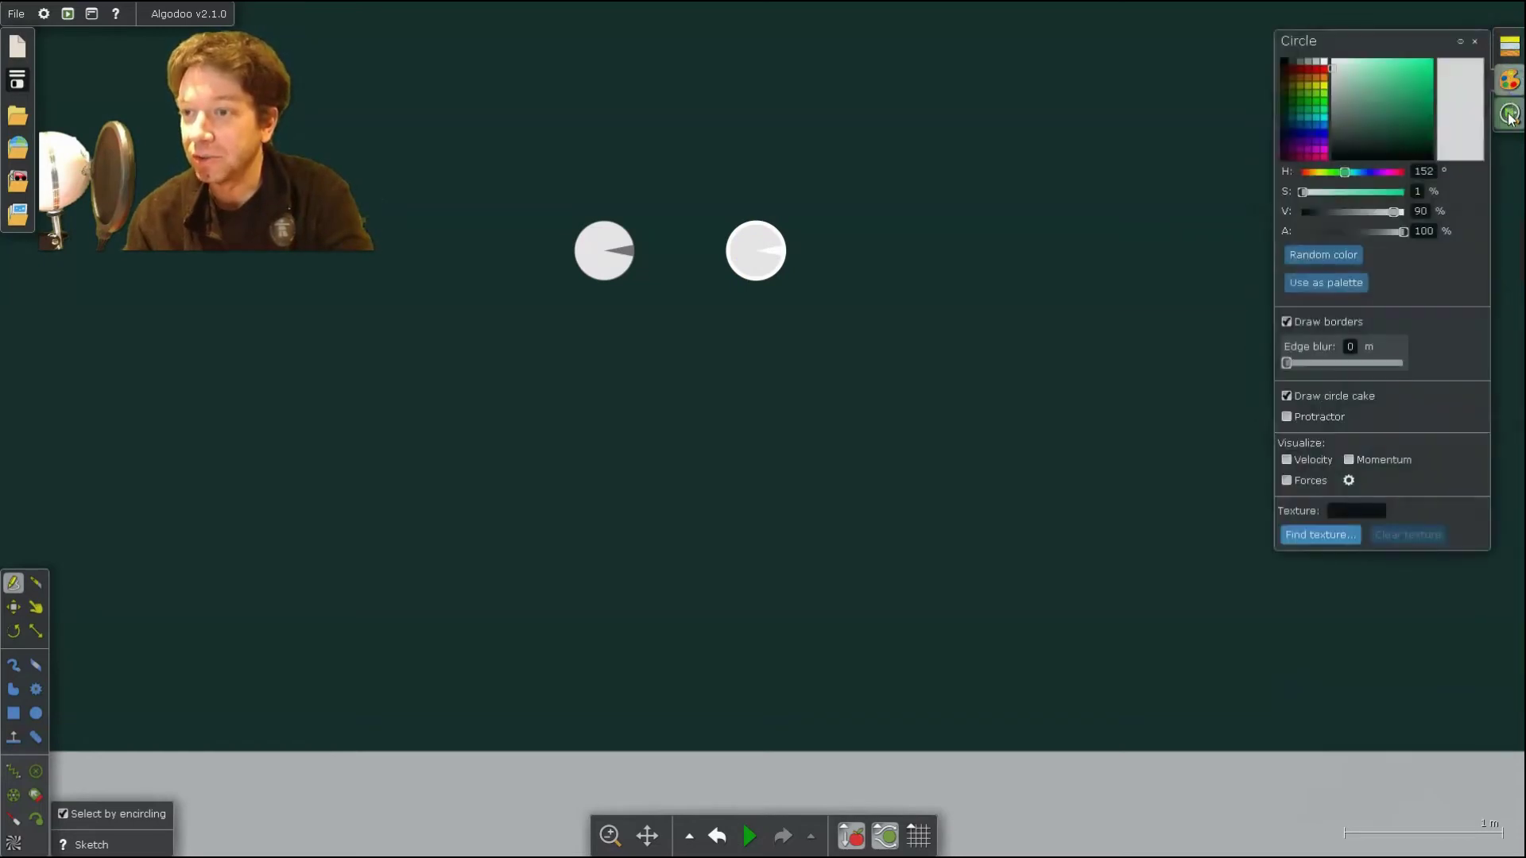
pyautogui.click(1510, 114)
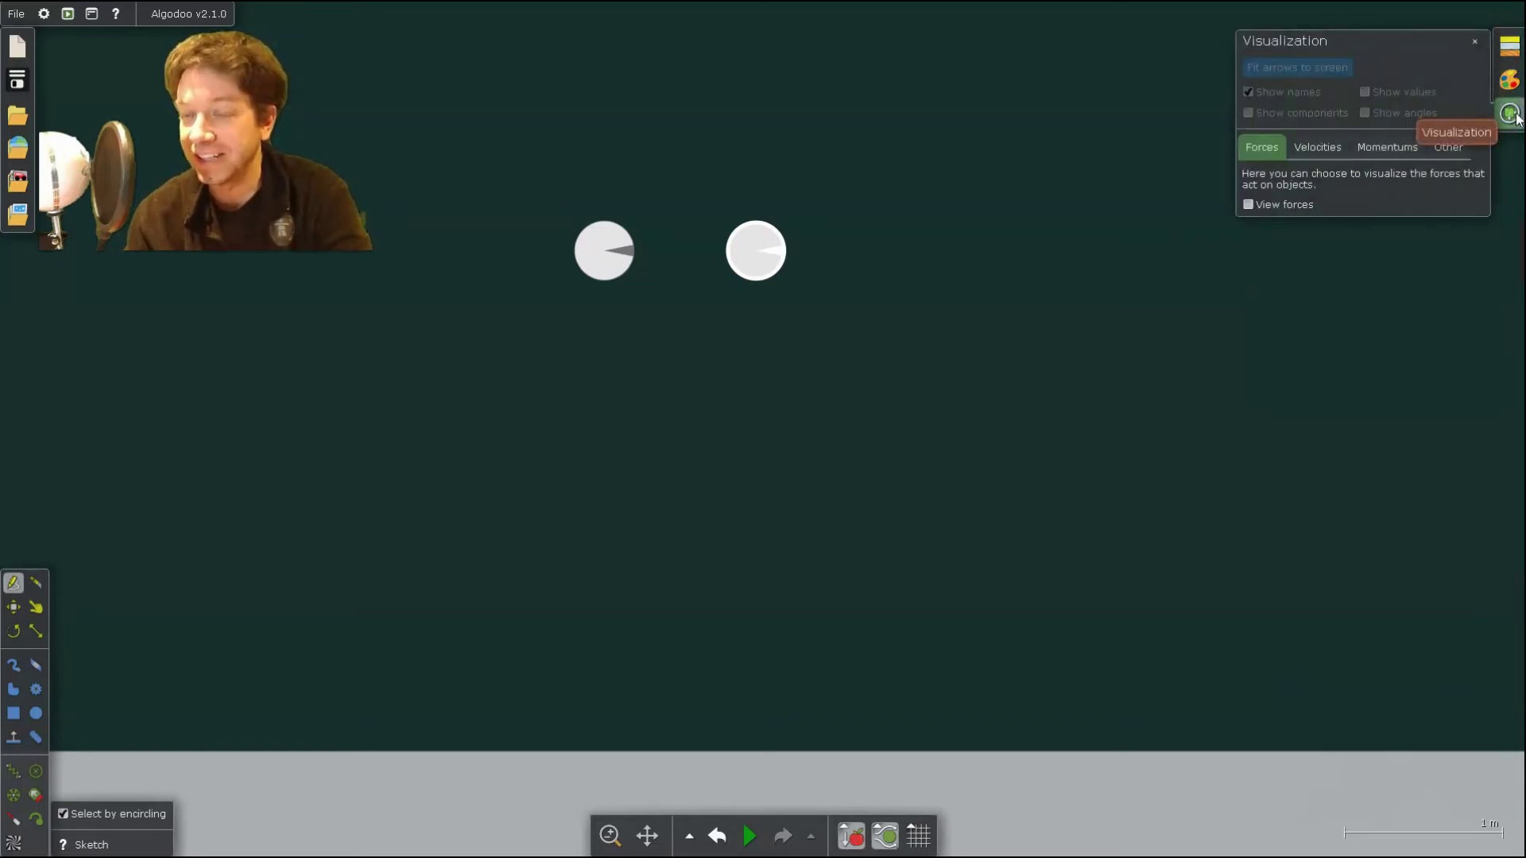
pyautogui.click(1317, 146)
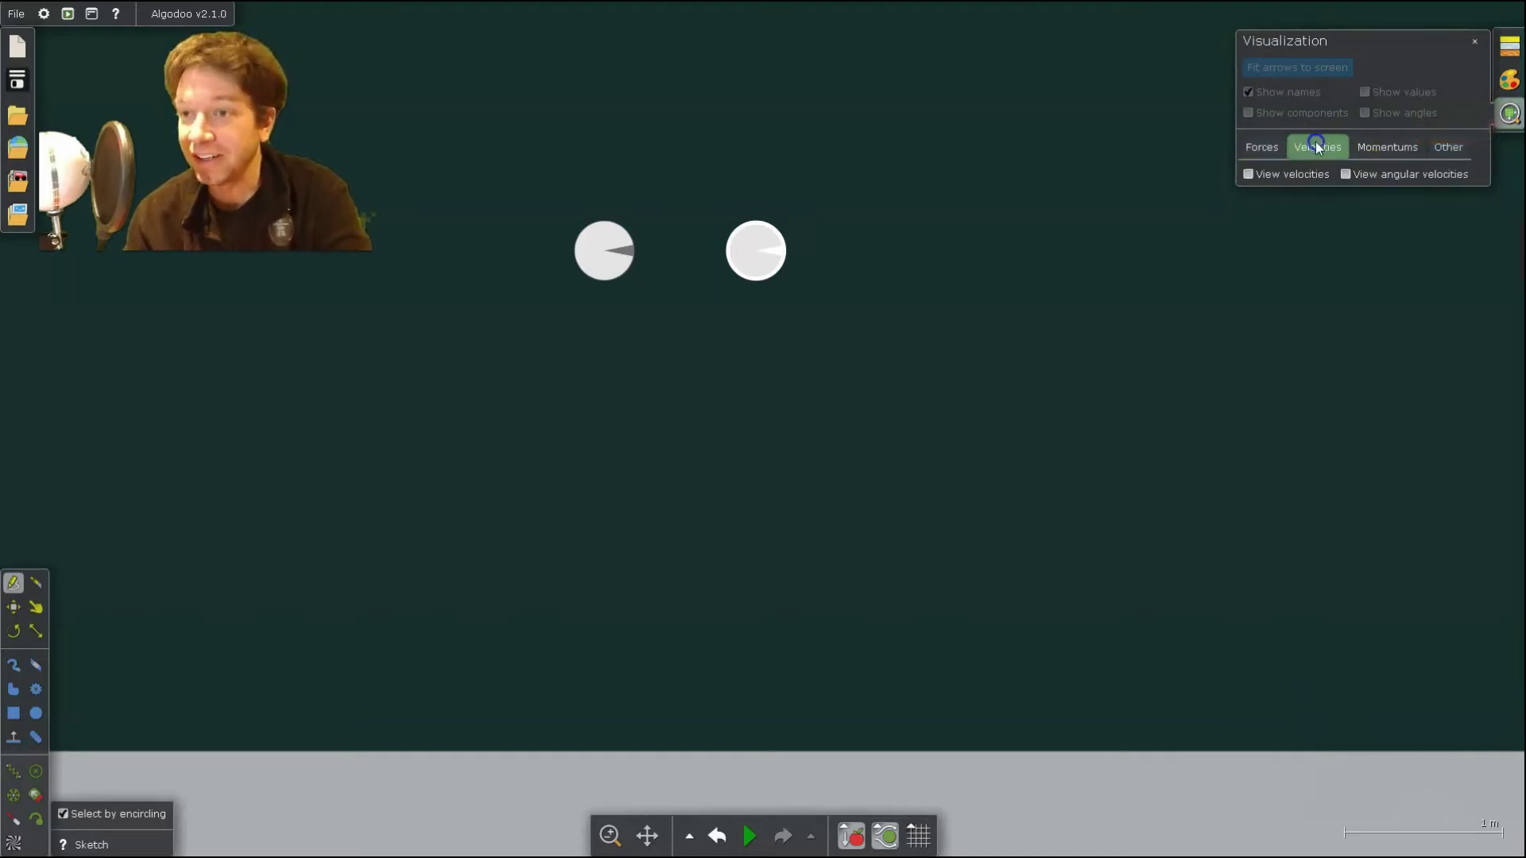
pyautogui.click(1247, 175)
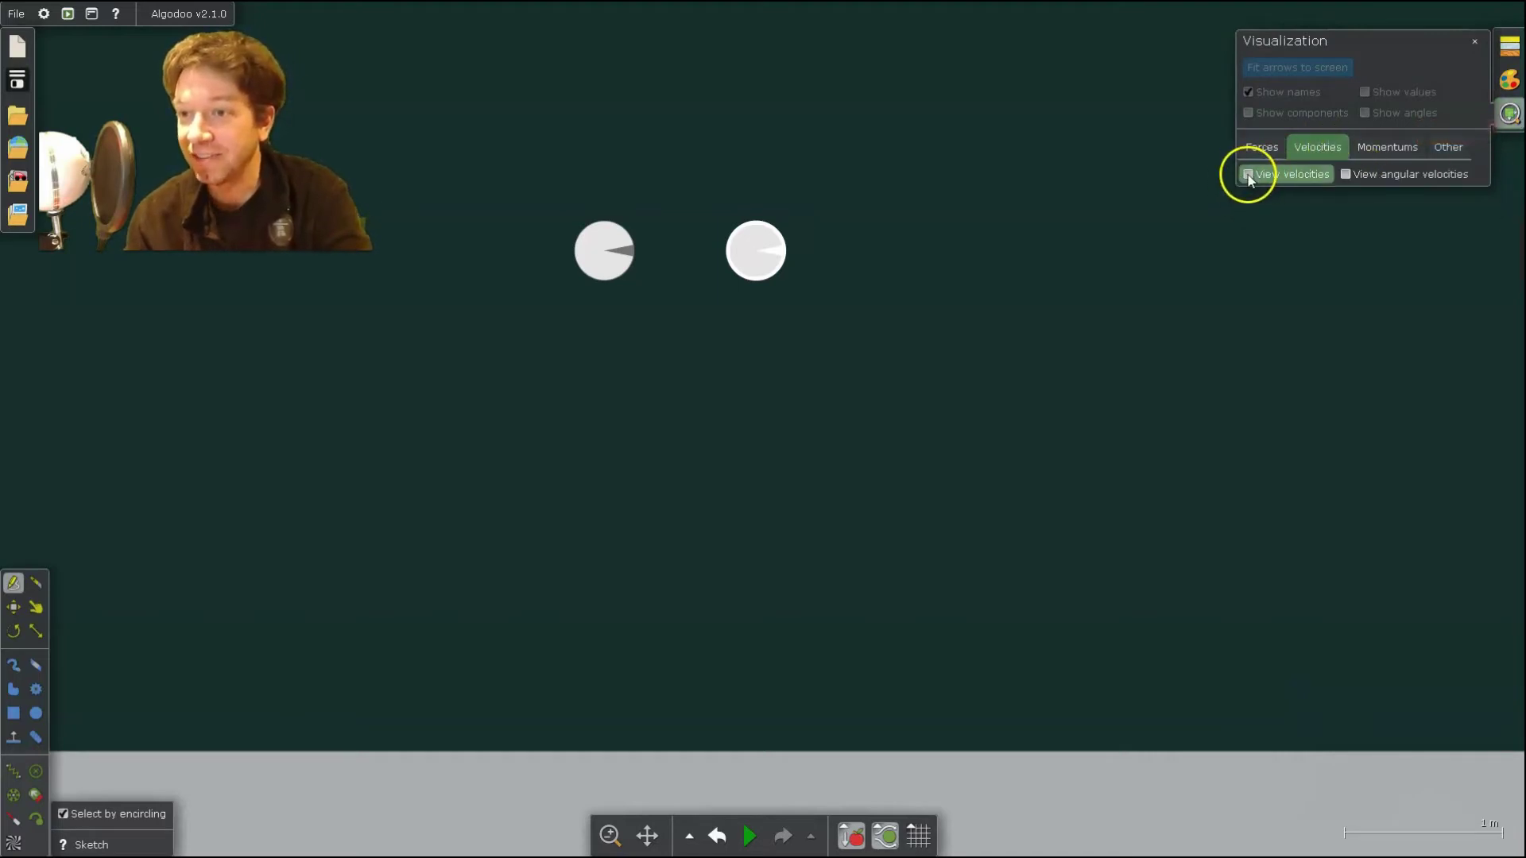
pyautogui.click(1273, 247)
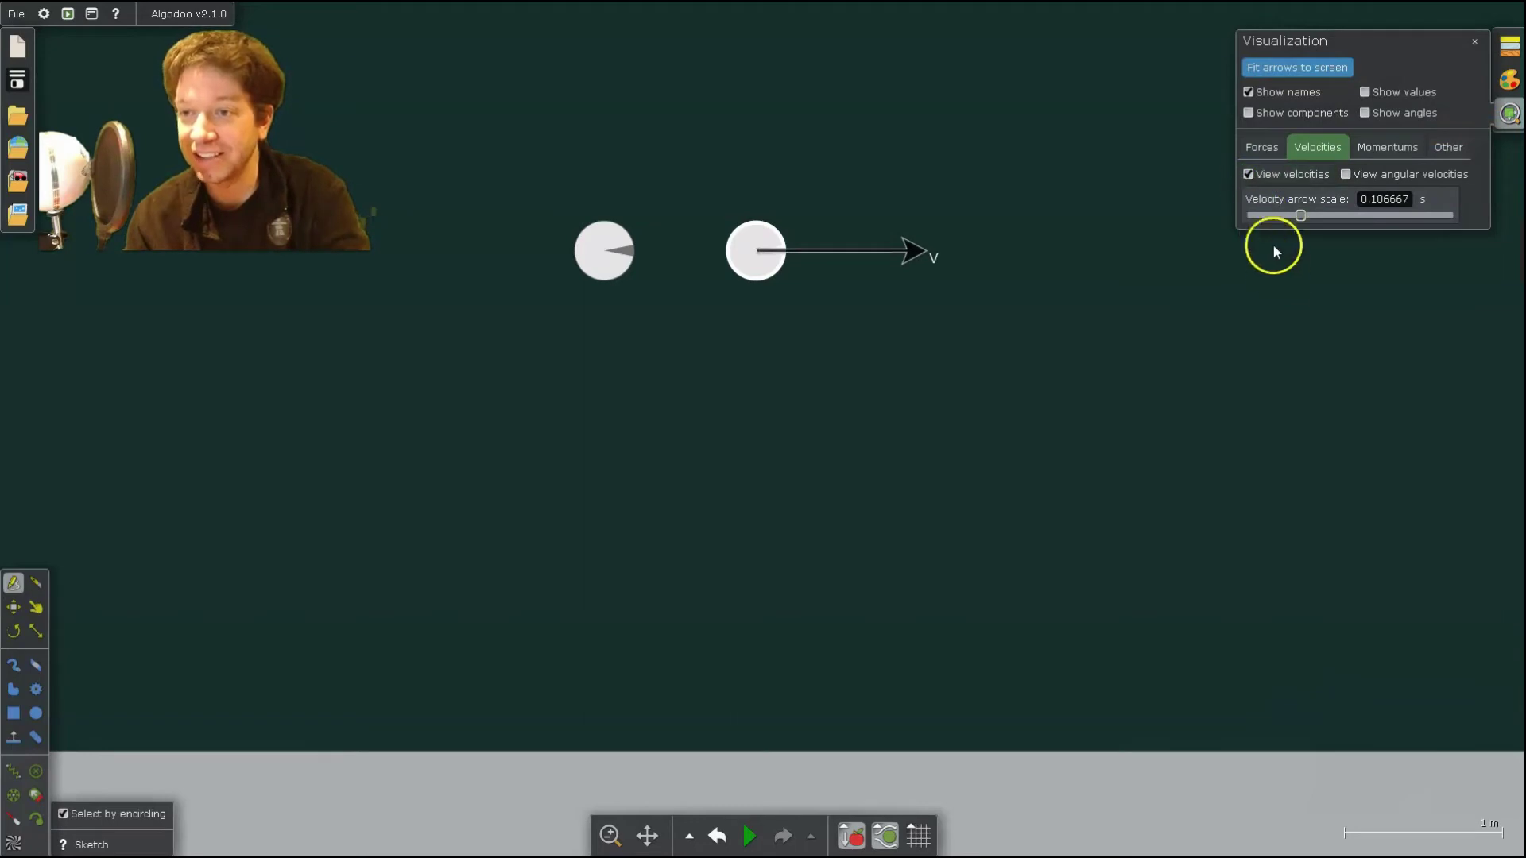
# - Show values, components and angles on the velocity arrows and close the visualization options
pyautogui.click(1364, 92)
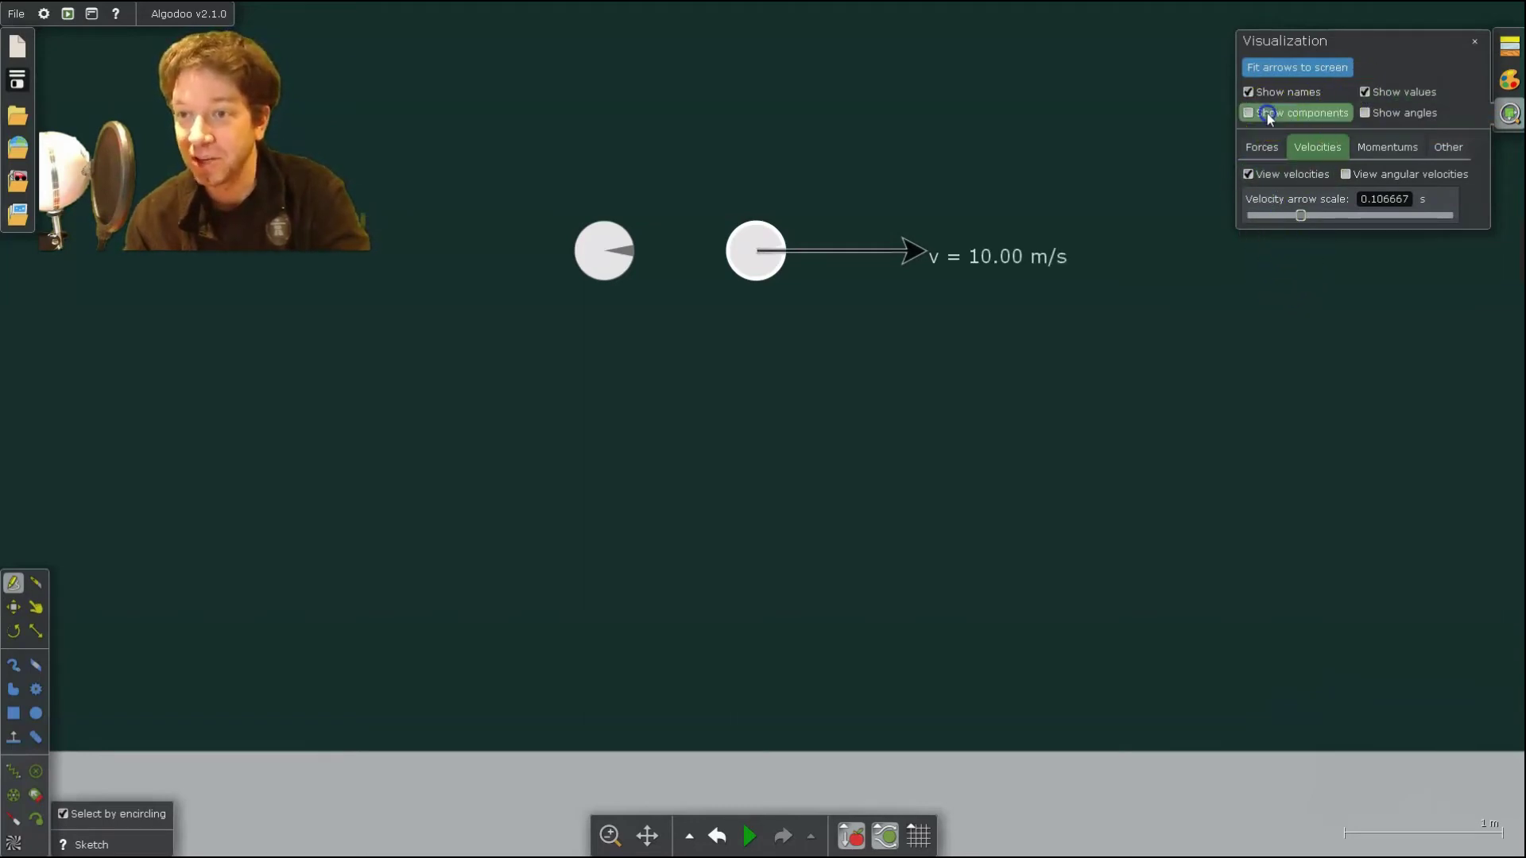
pyautogui.click(1365, 113)
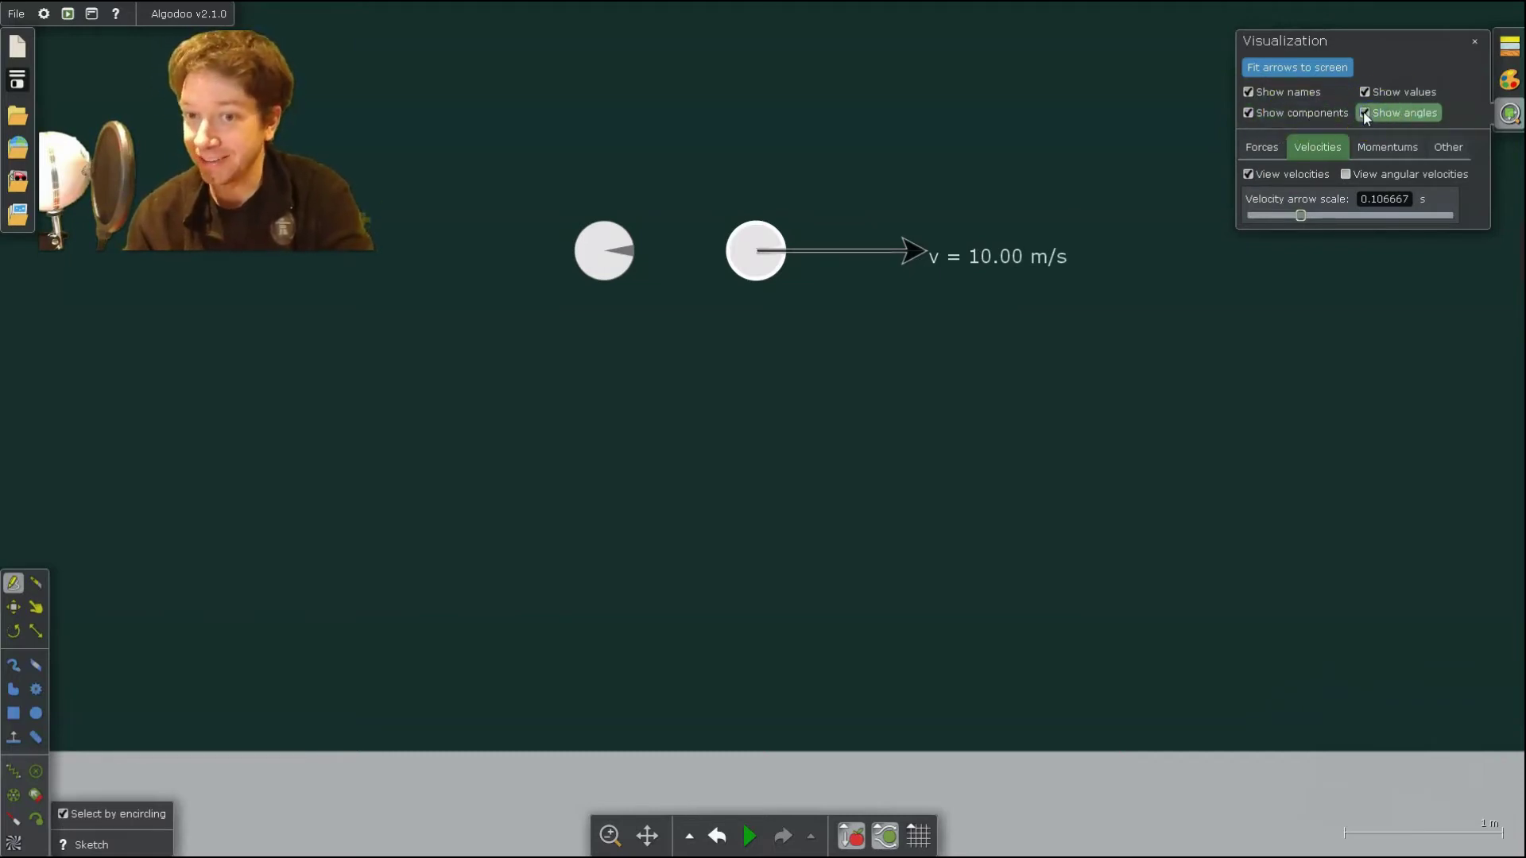
pyautogui.click(1461, 54)
pyautogui.click(1080, 513)
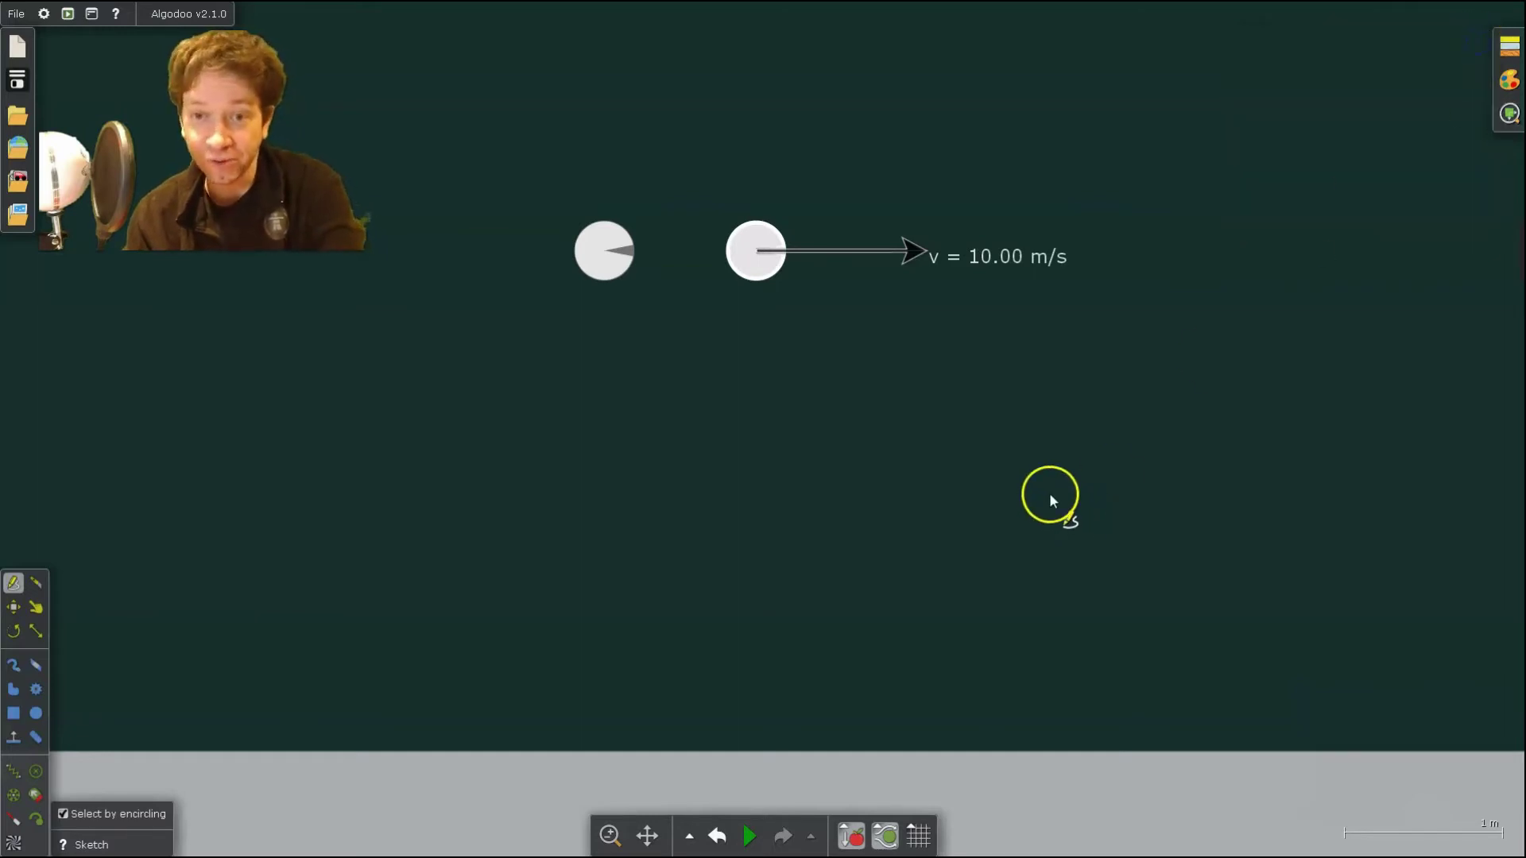
# - Run the simulation until the dropped circle reaches the ground, pause it, and undo back to the starting positions
pyautogui.click(749, 835)
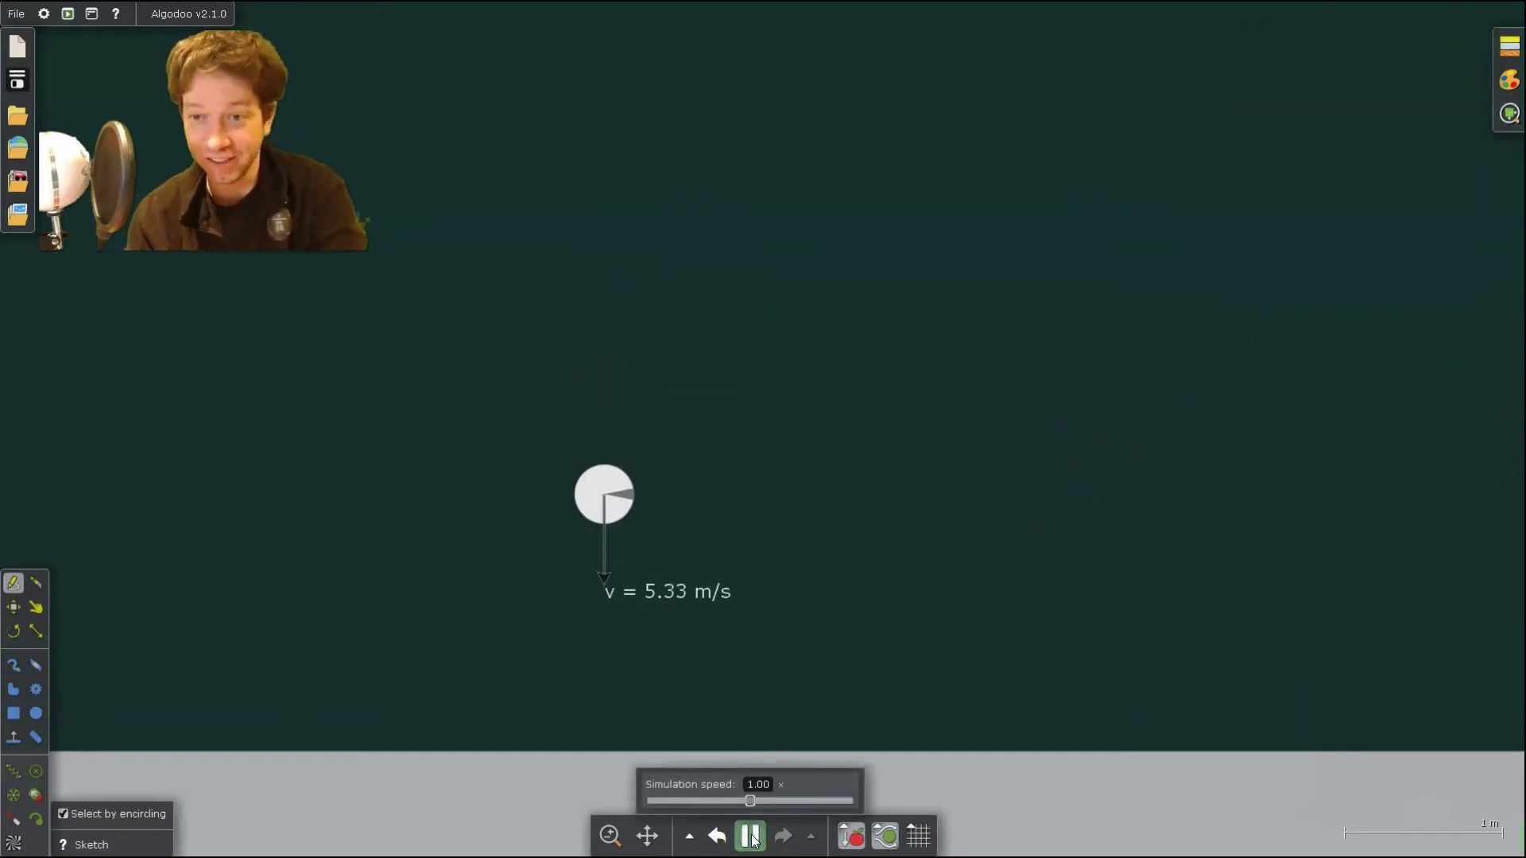
pyautogui.click(751, 837)
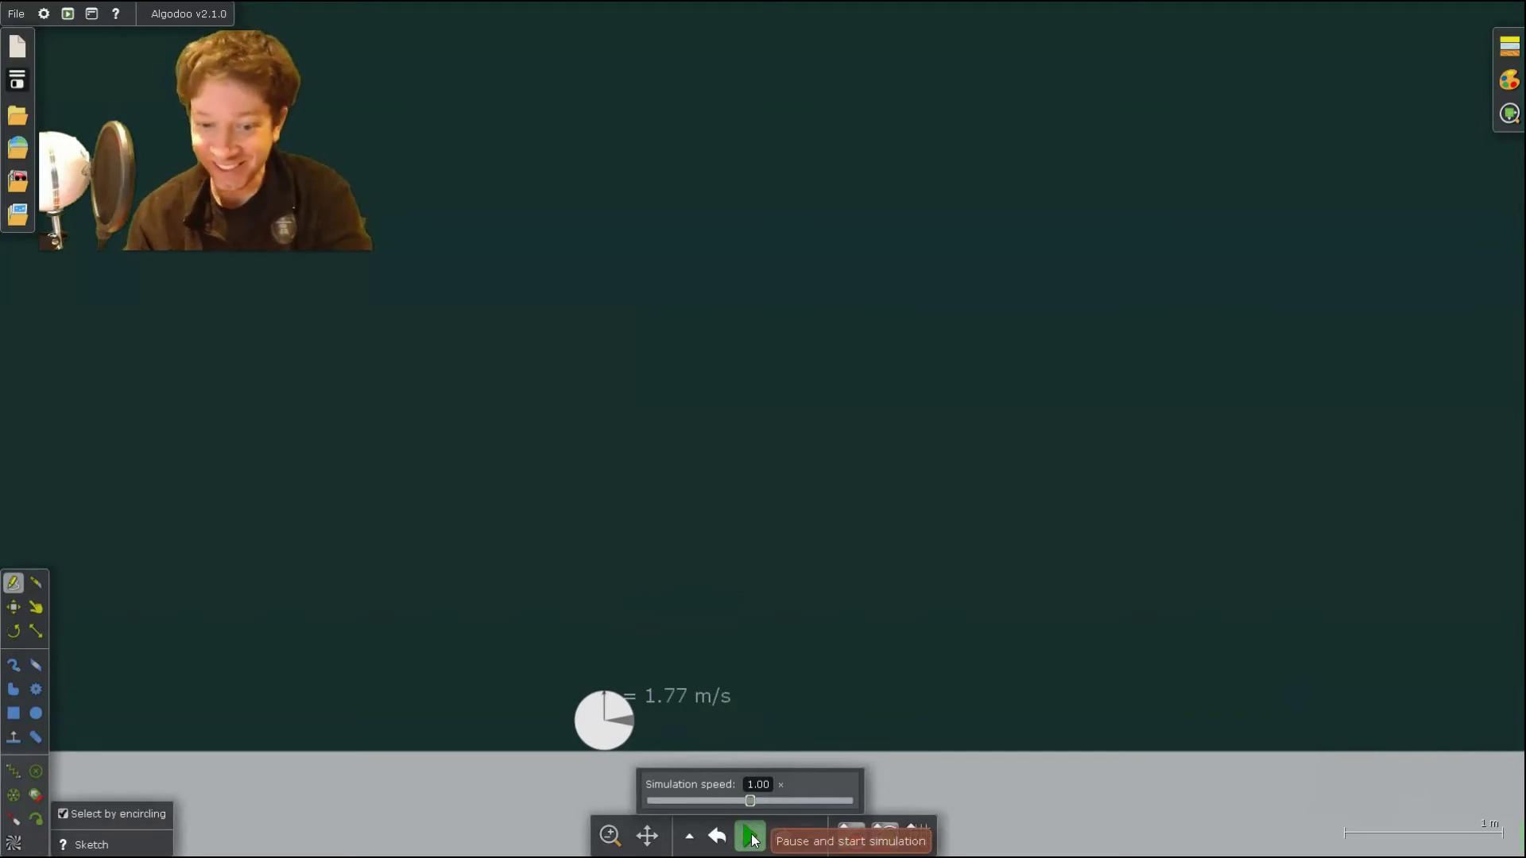
pyautogui.click(717, 835)
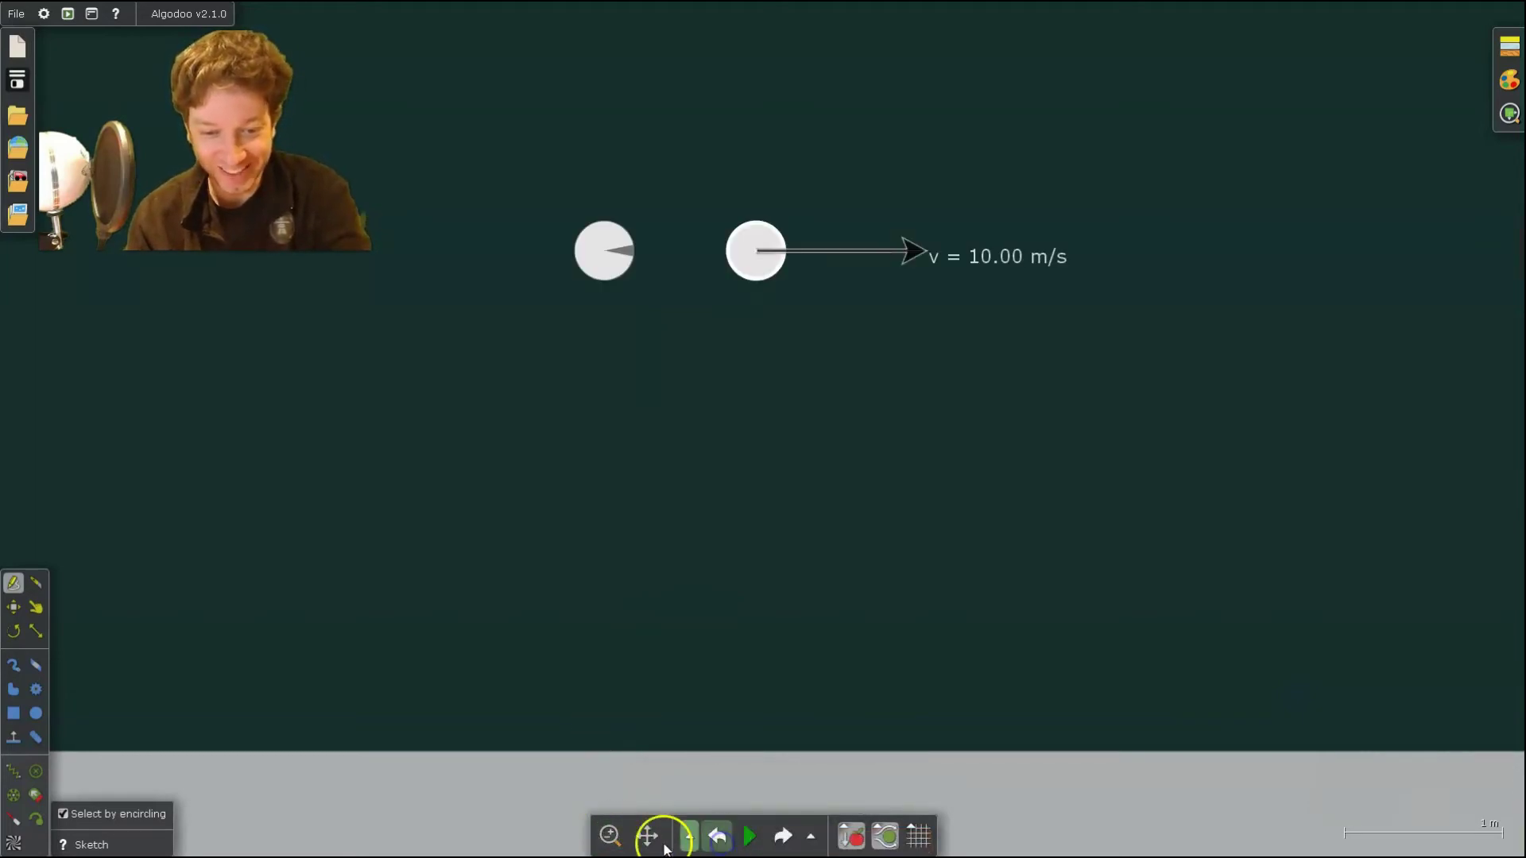
# - Zoom the view out to 0.50x, run the simulation of both circles again and pause it after the landing
pyautogui.click(611, 835)
pyautogui.click(621, 801)
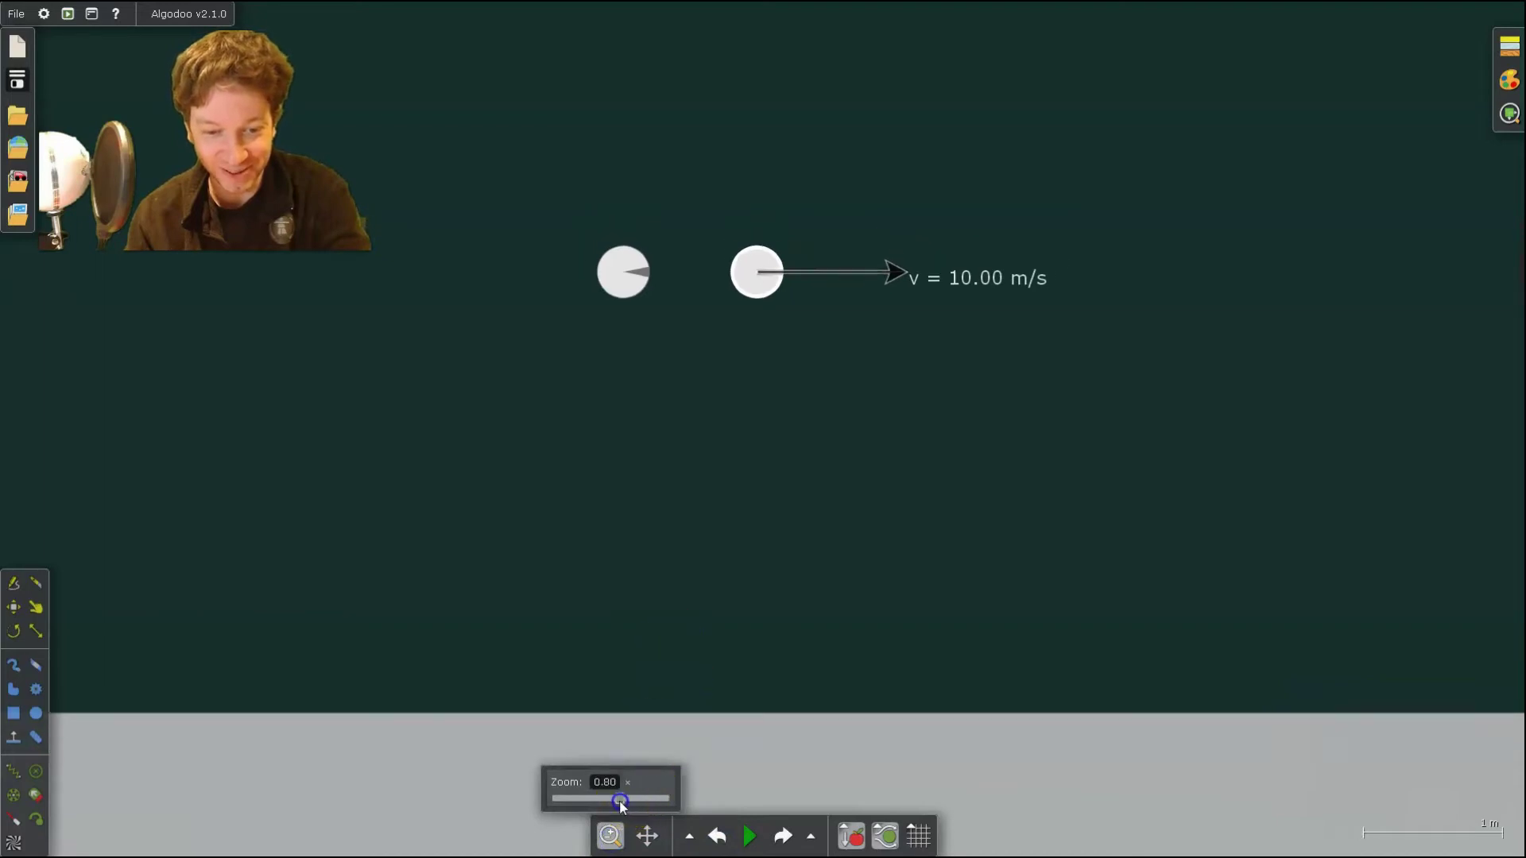
pyautogui.moveTo(622, 801); pyautogui.dragTo(614, 802)
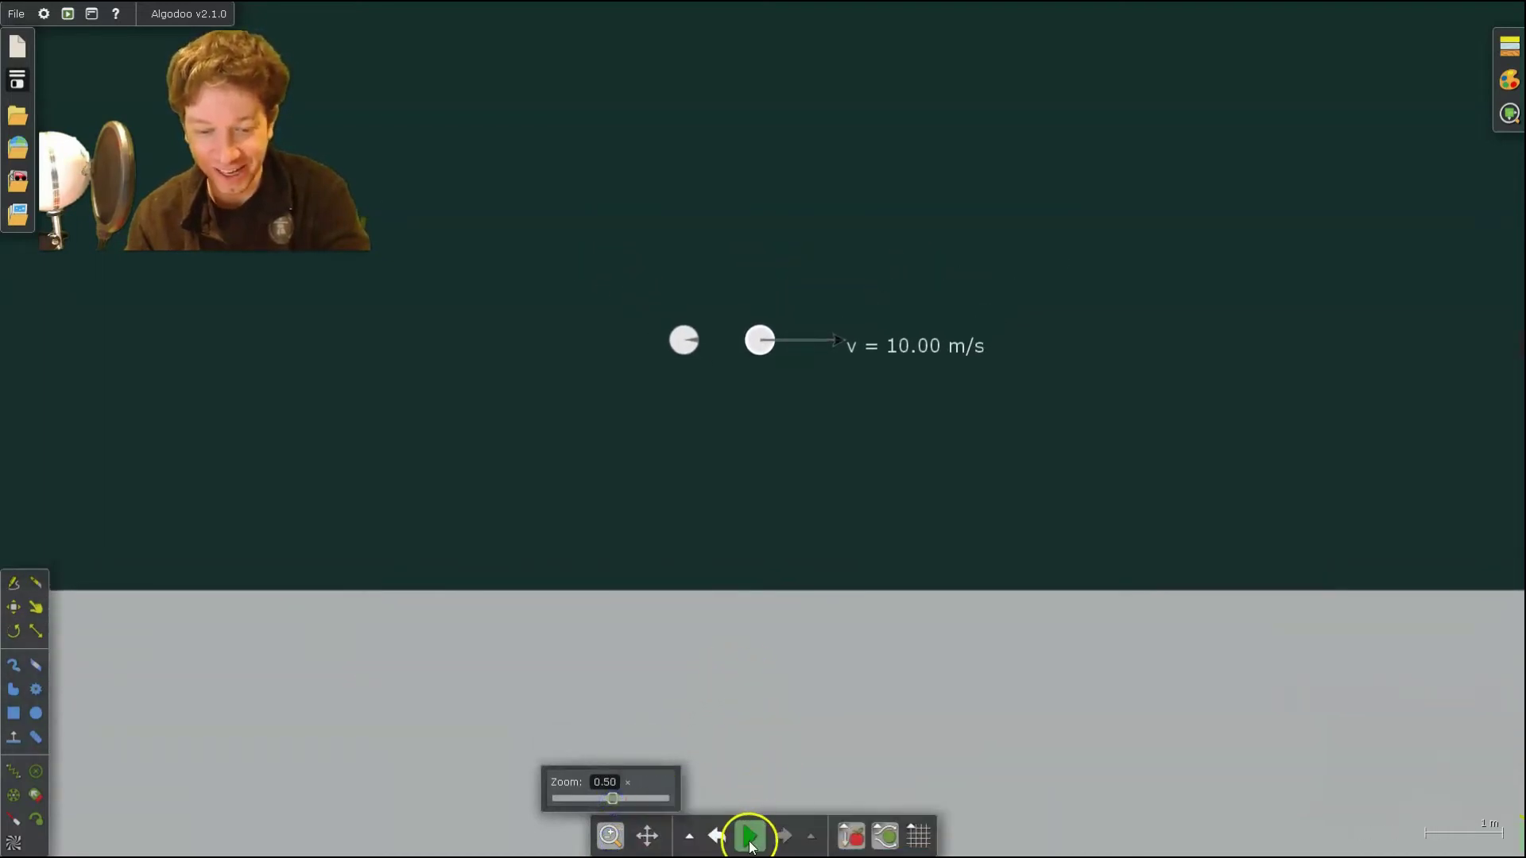
pyautogui.click(751, 841)
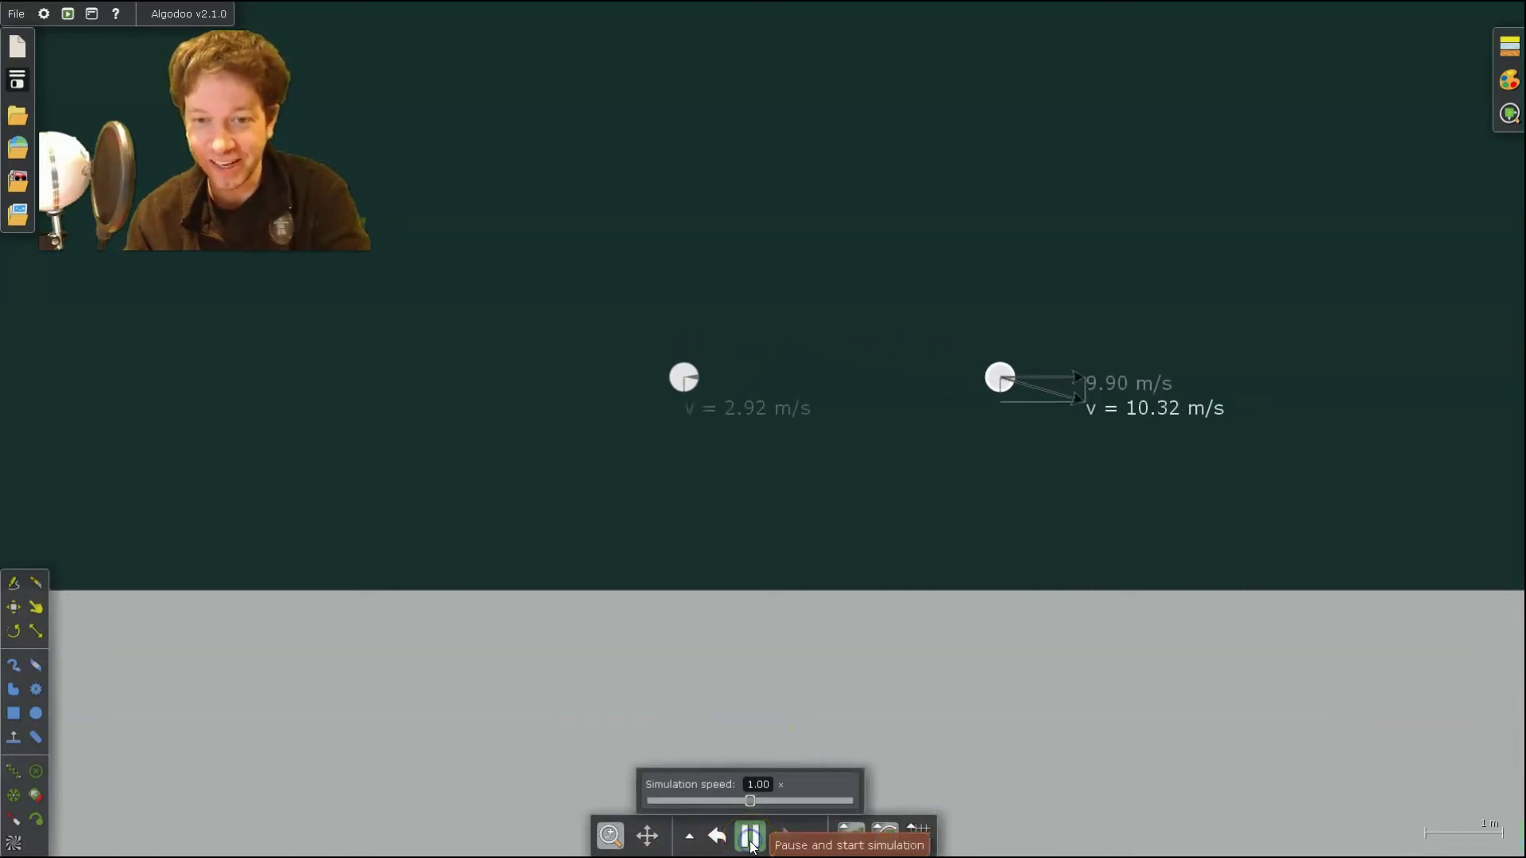
pyautogui.click(750, 841)
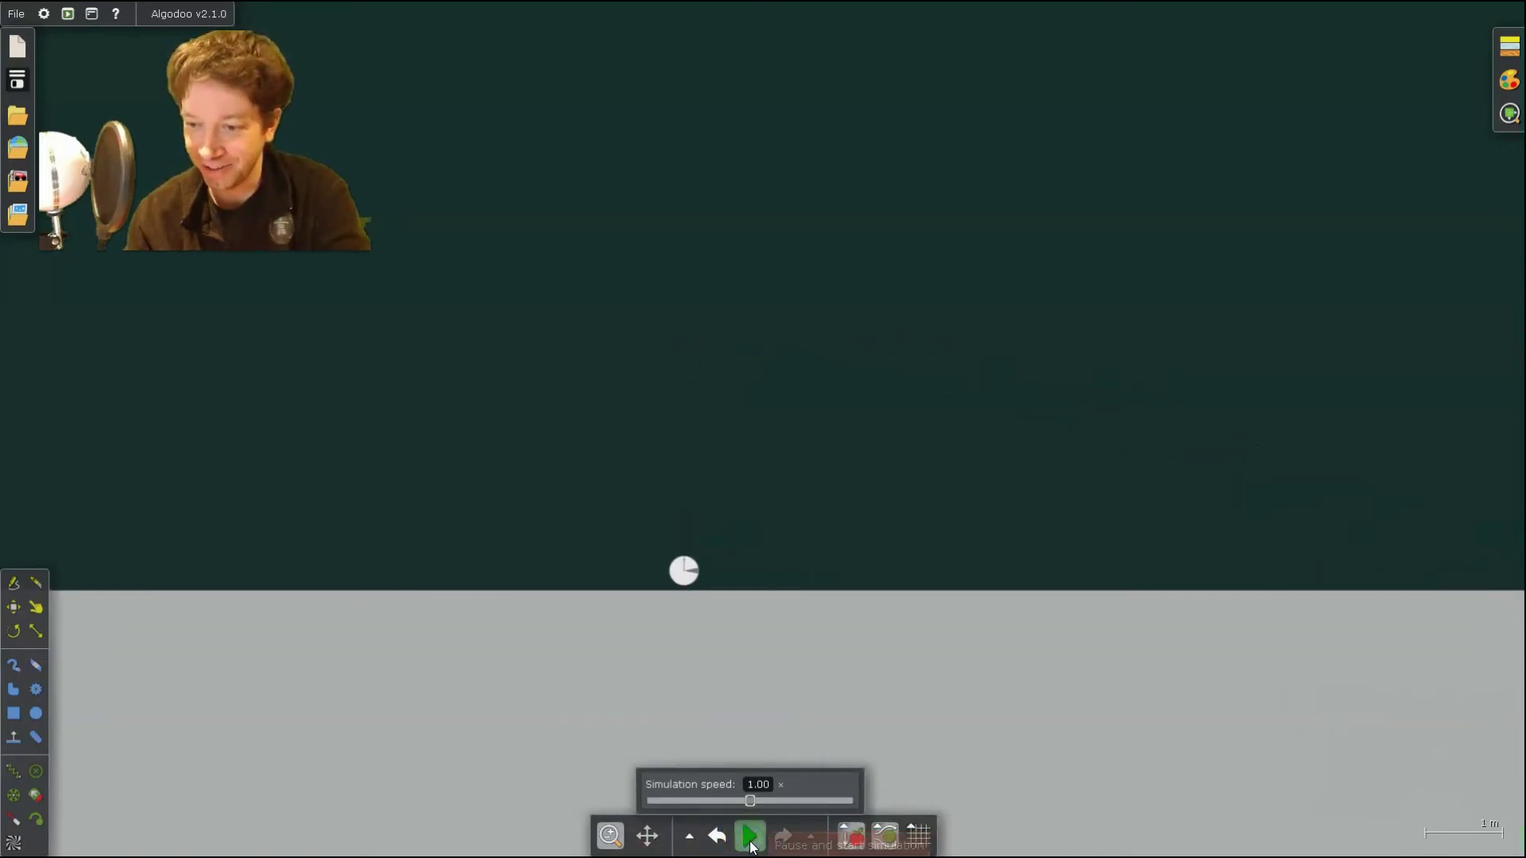
# - Undo back to the starting positions, set the simulation speed to 0.32x, and replay both circles' motion in slow motion before pausing
pyautogui.moveTo(751, 803); pyautogui.dragTo(709, 804)
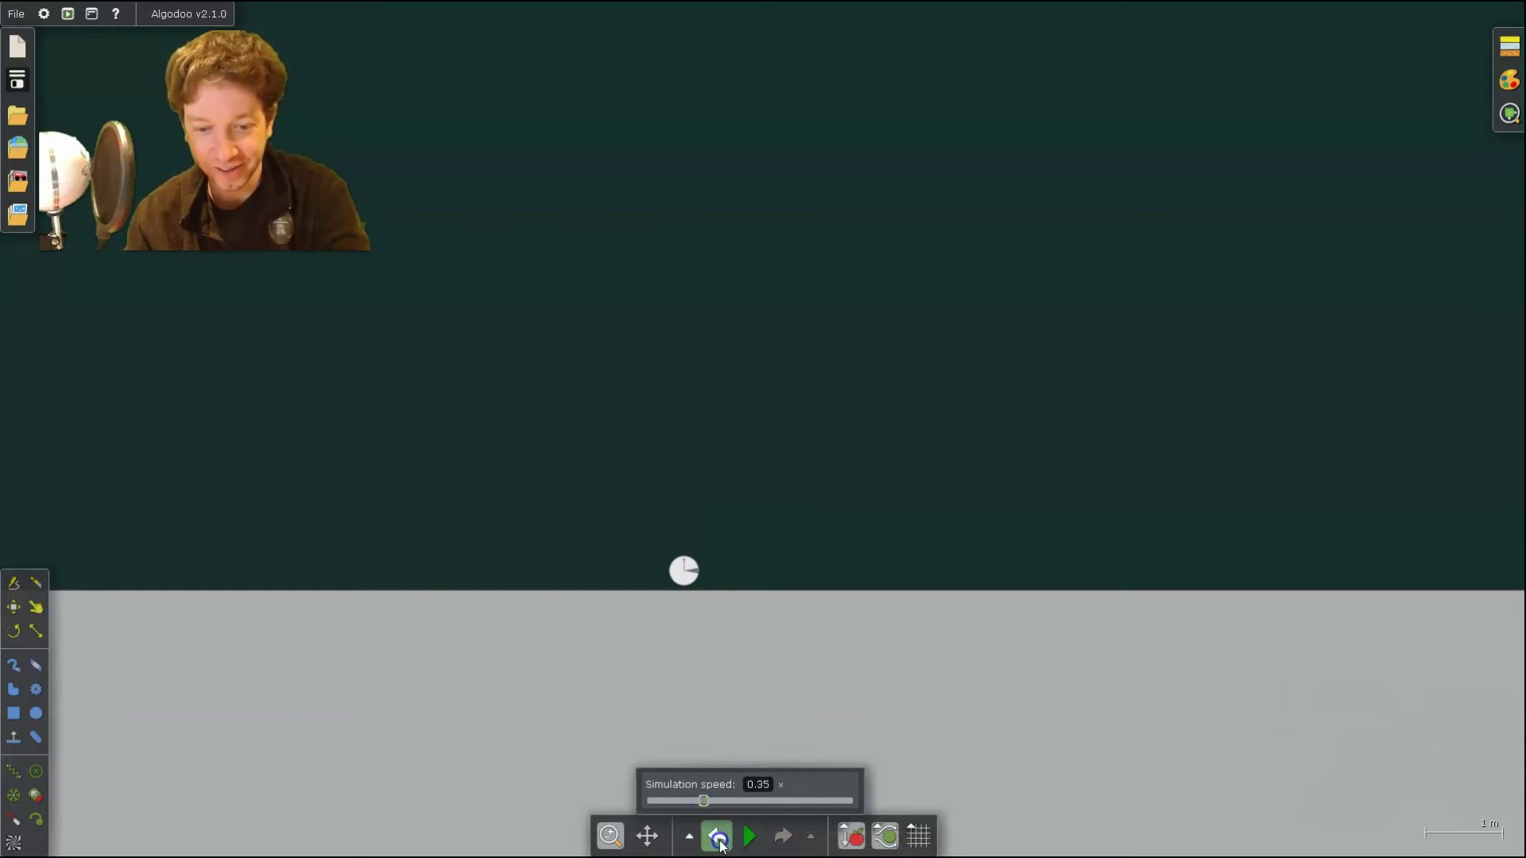
pyautogui.click(716, 835)
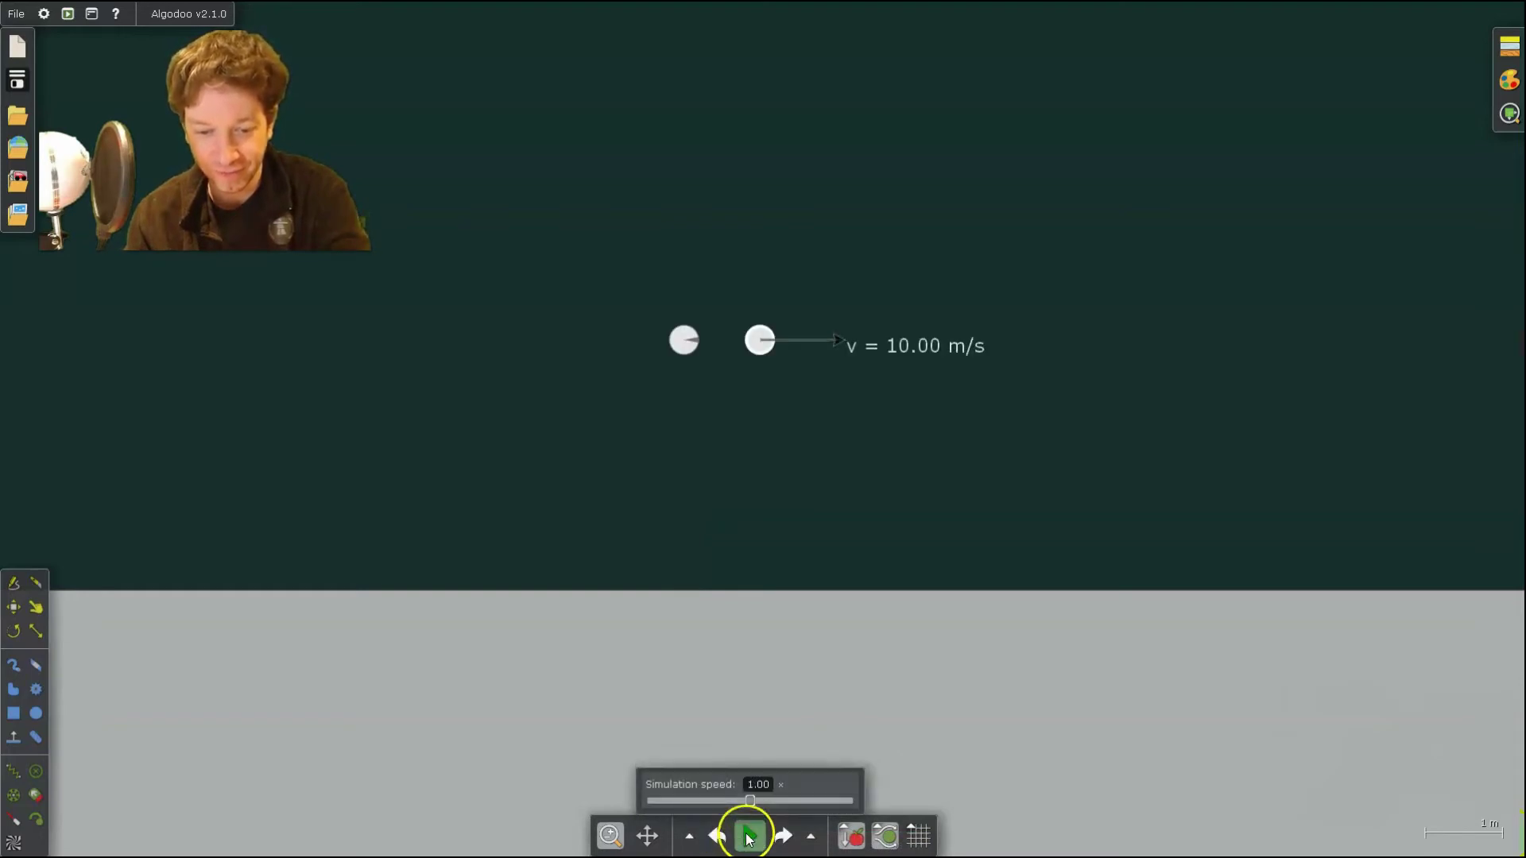
pyautogui.moveTo(748, 802); pyautogui.dragTo(699, 803)
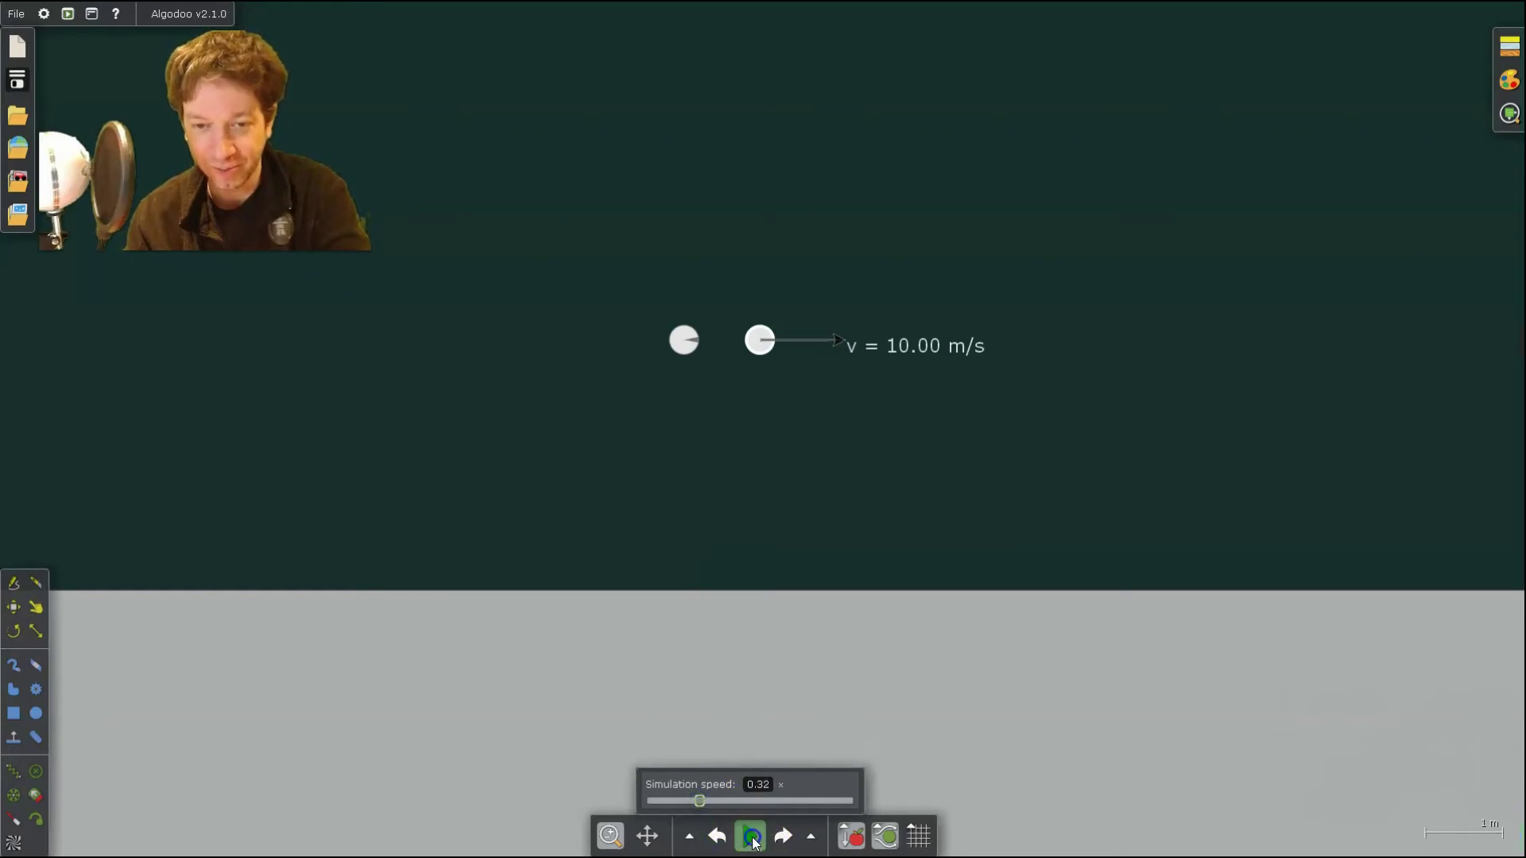
pyautogui.click(750, 837)
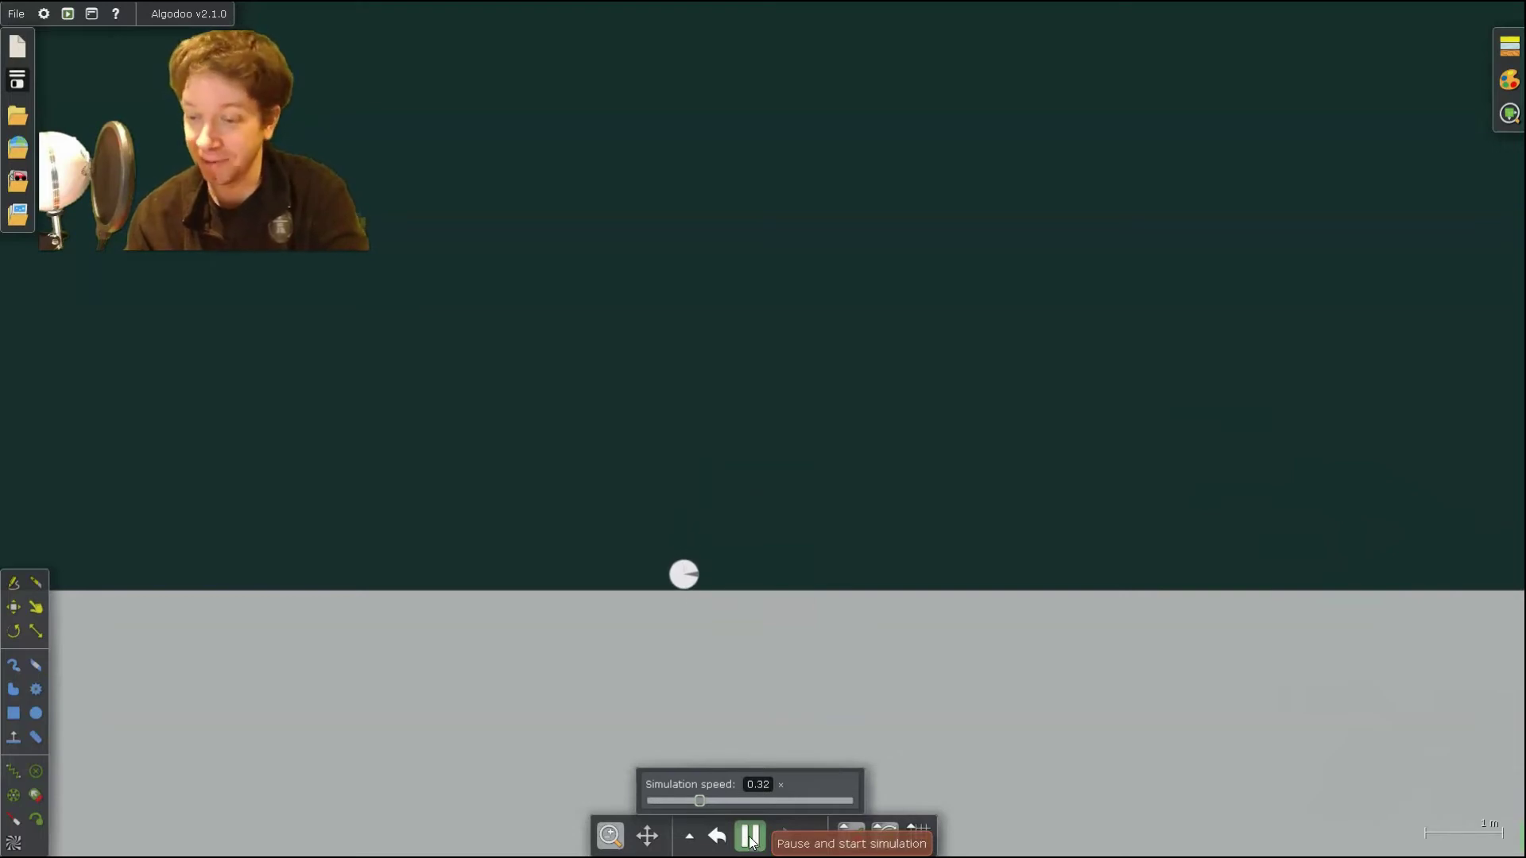
pyautogui.click(749, 837)
pyautogui.click(744, 839)
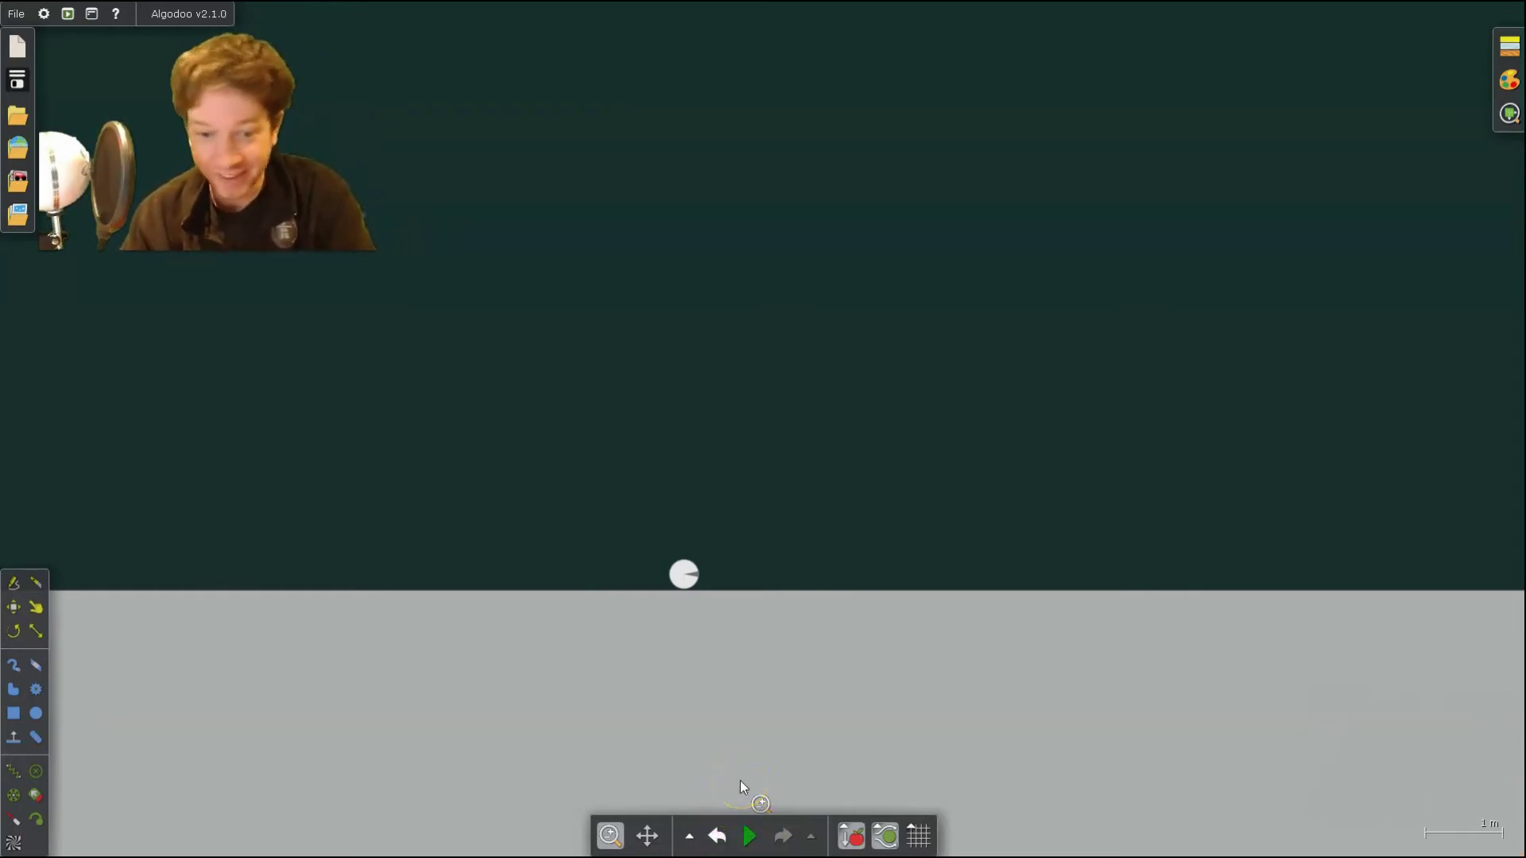
# - Create another new scene with the Chalkboard palette
pyautogui.click(19, 48)
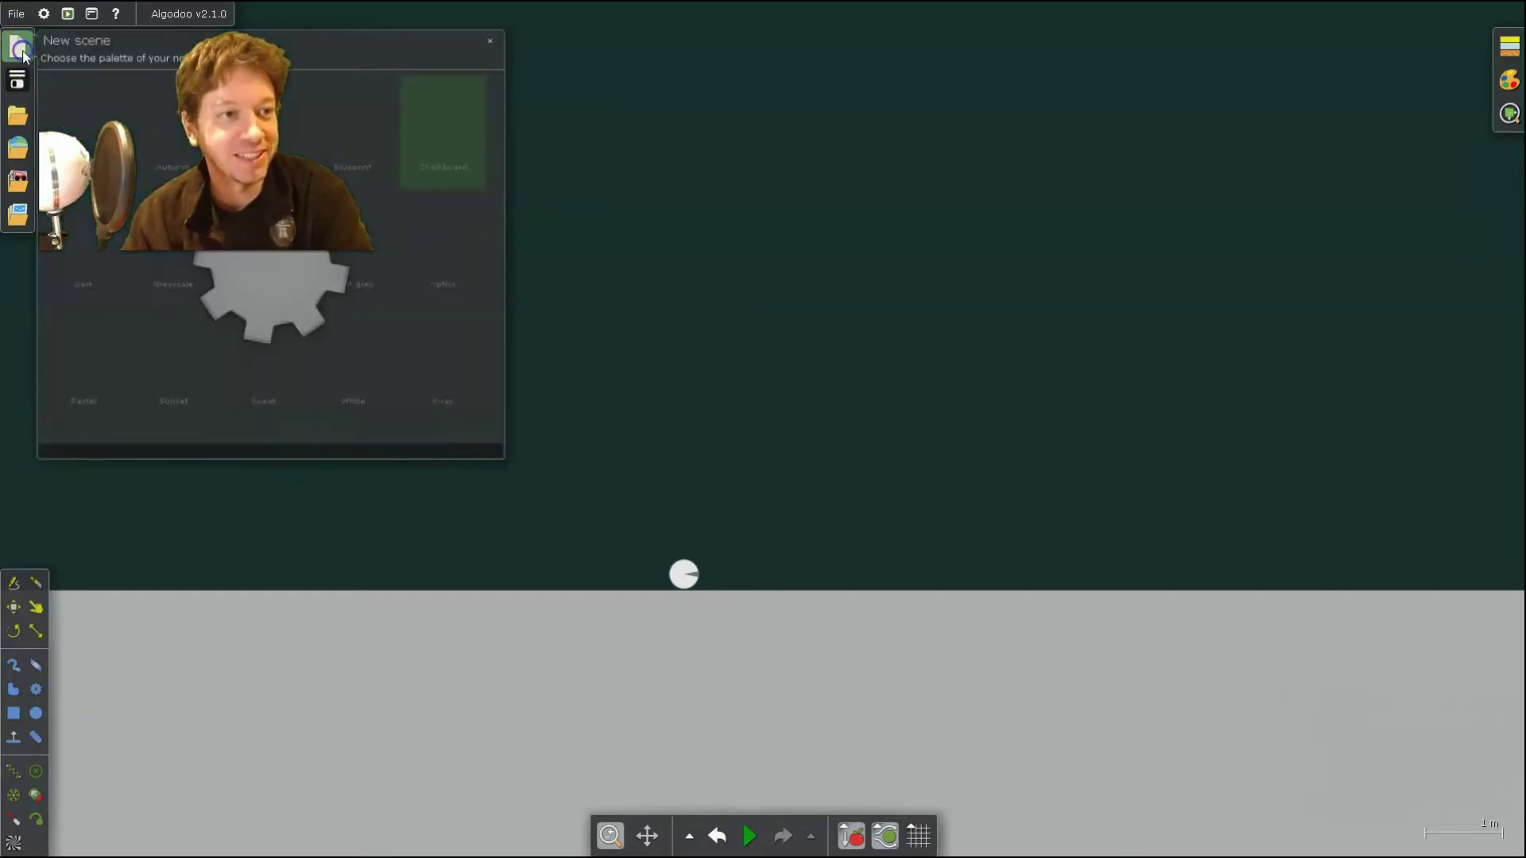
pyautogui.click(464, 133)
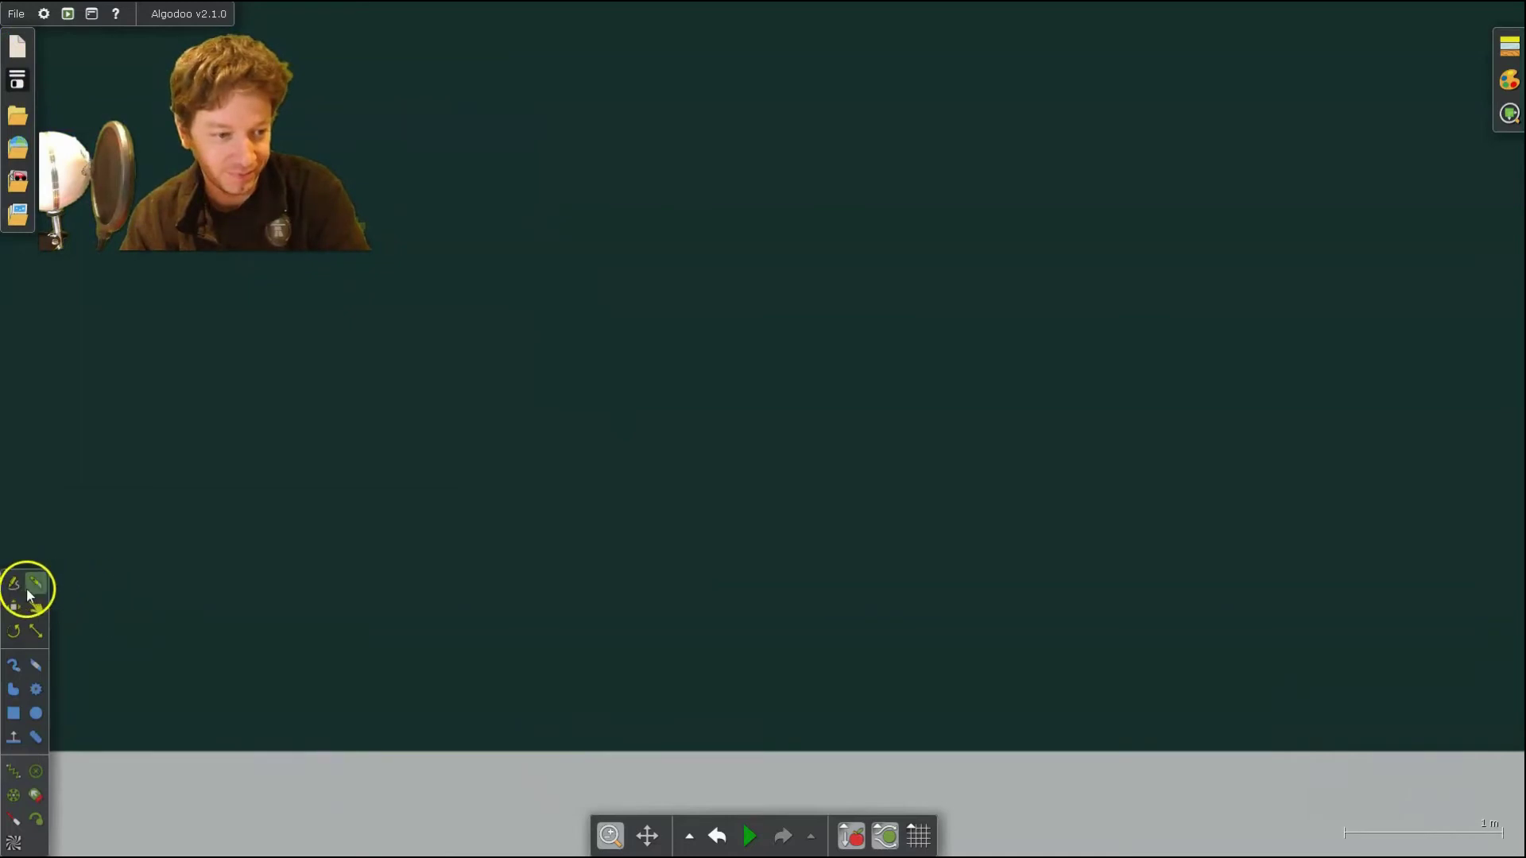
pyautogui.click(38, 819)
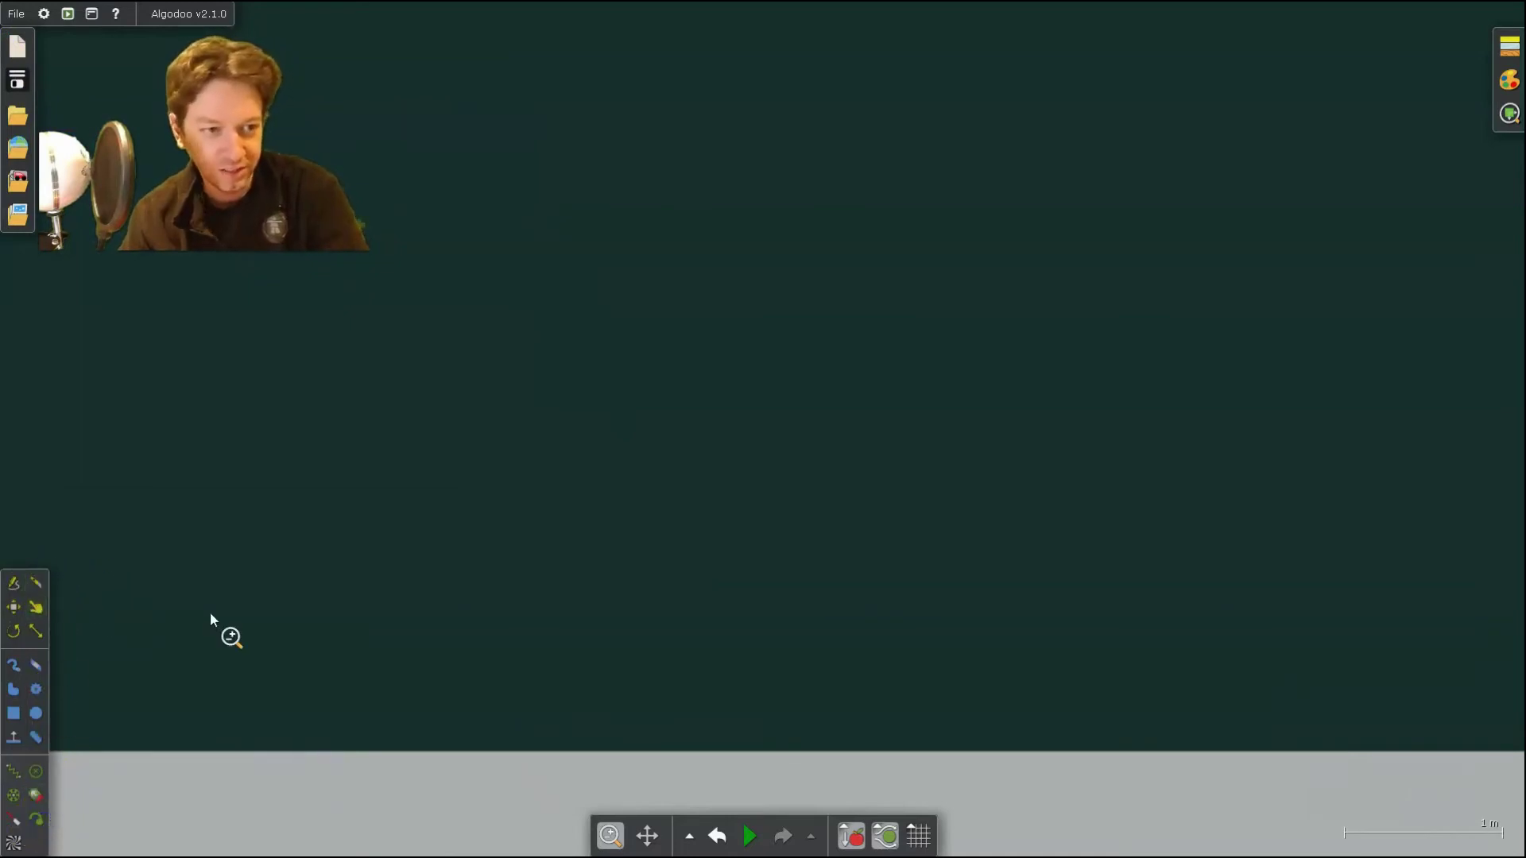
# - Sketch a large steep ramp at the scene's left side, sloping down to the right and meeting the ground
pyautogui.click(16, 584)
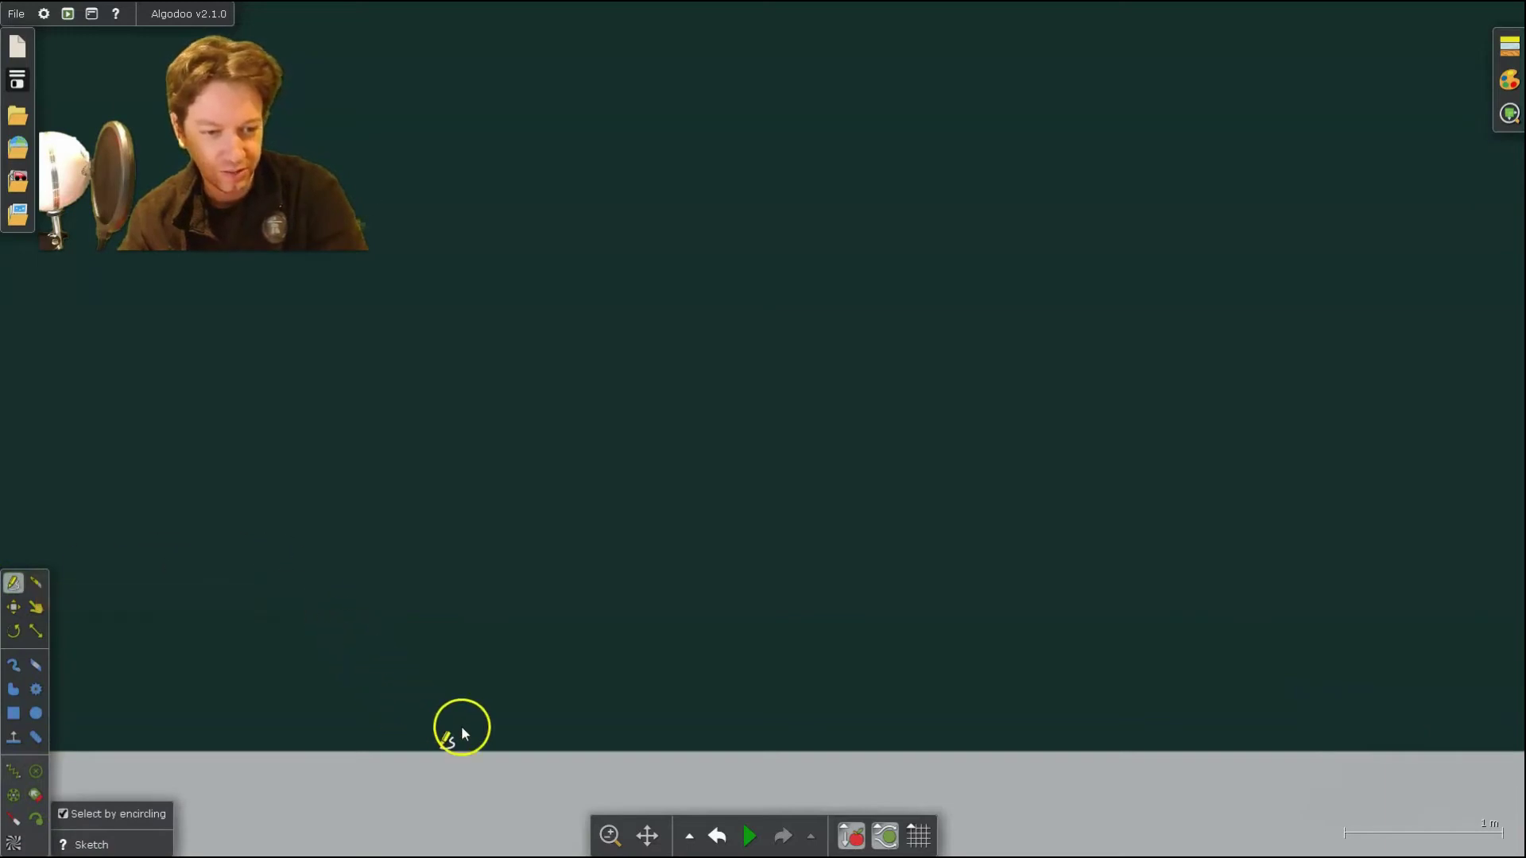
pyautogui.moveTo(537, 761)
pyautogui.mouseDown()
pyautogui.moveTo(194, 413)
pyautogui.moveTo(102, 297)
pyautogui.mouseUp()
pyautogui.moveTo(255, 501); pyautogui.dragTo(518, 263)
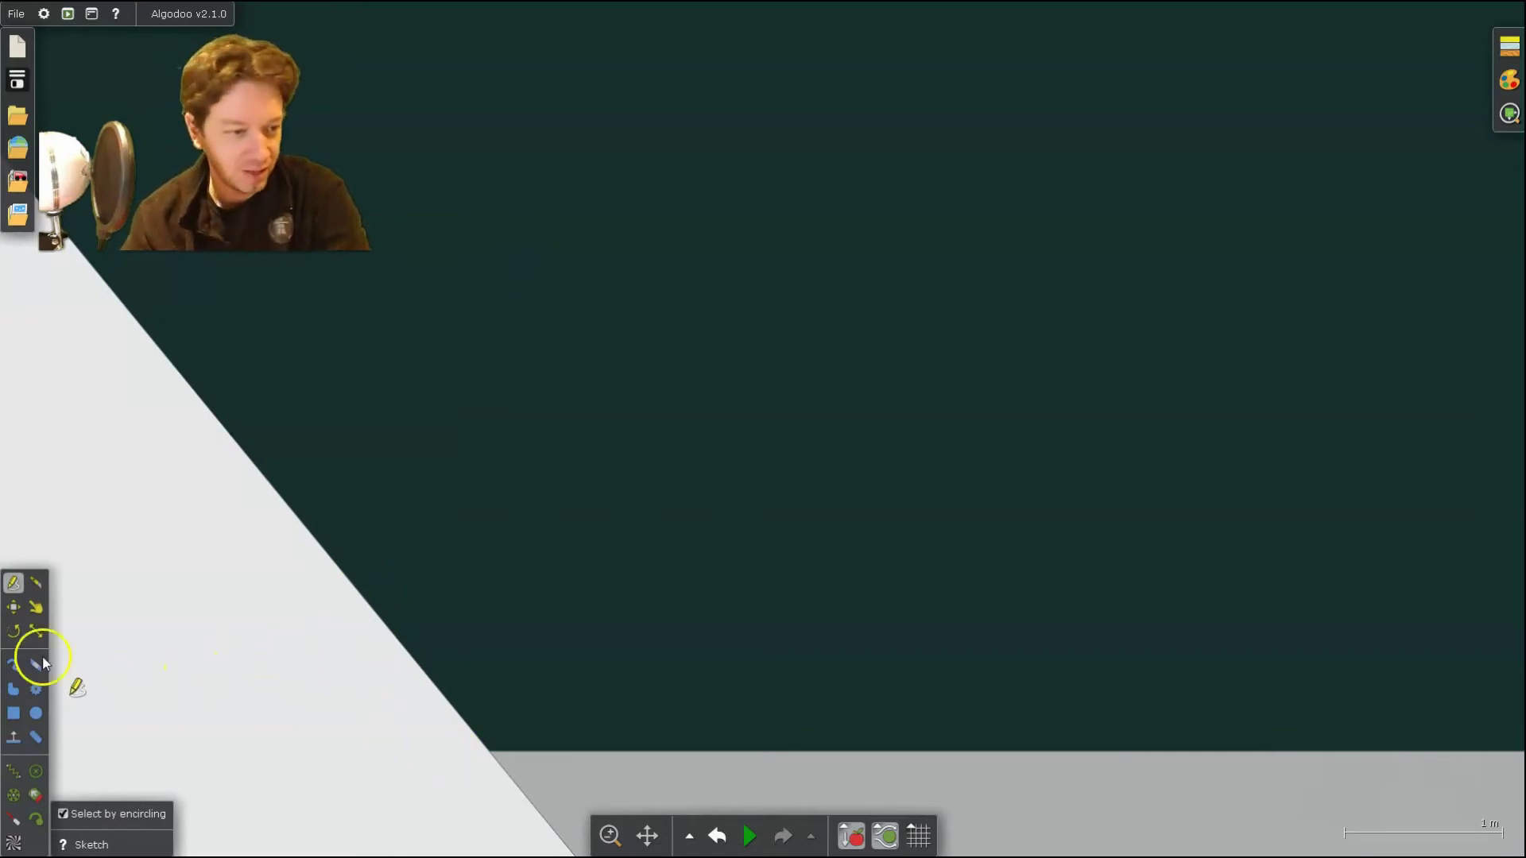
# - Rotate the large ramp to a gentler slope and shift it slightly so it still meets the ground
pyautogui.click(11, 635)
pyautogui.moveTo(340, 685); pyautogui.dragTo(352, 685)
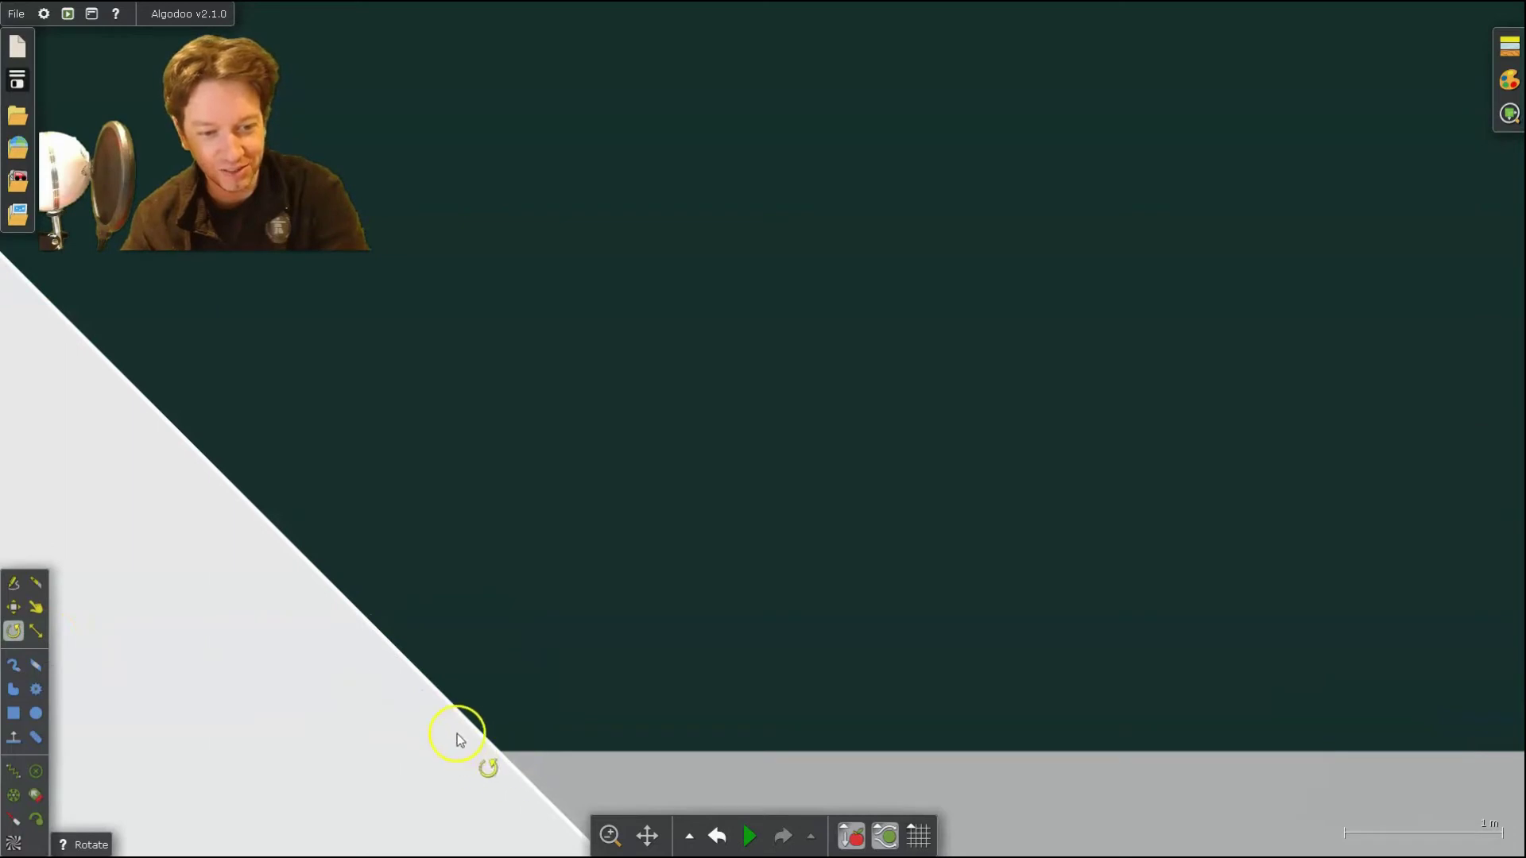
pyautogui.moveTo(62, 444)
pyautogui.mouseDown()
pyautogui.moveTo(43, 493)
pyautogui.moveTo(140, 379)
pyautogui.moveTo(55, 471)
pyautogui.mouseUp()
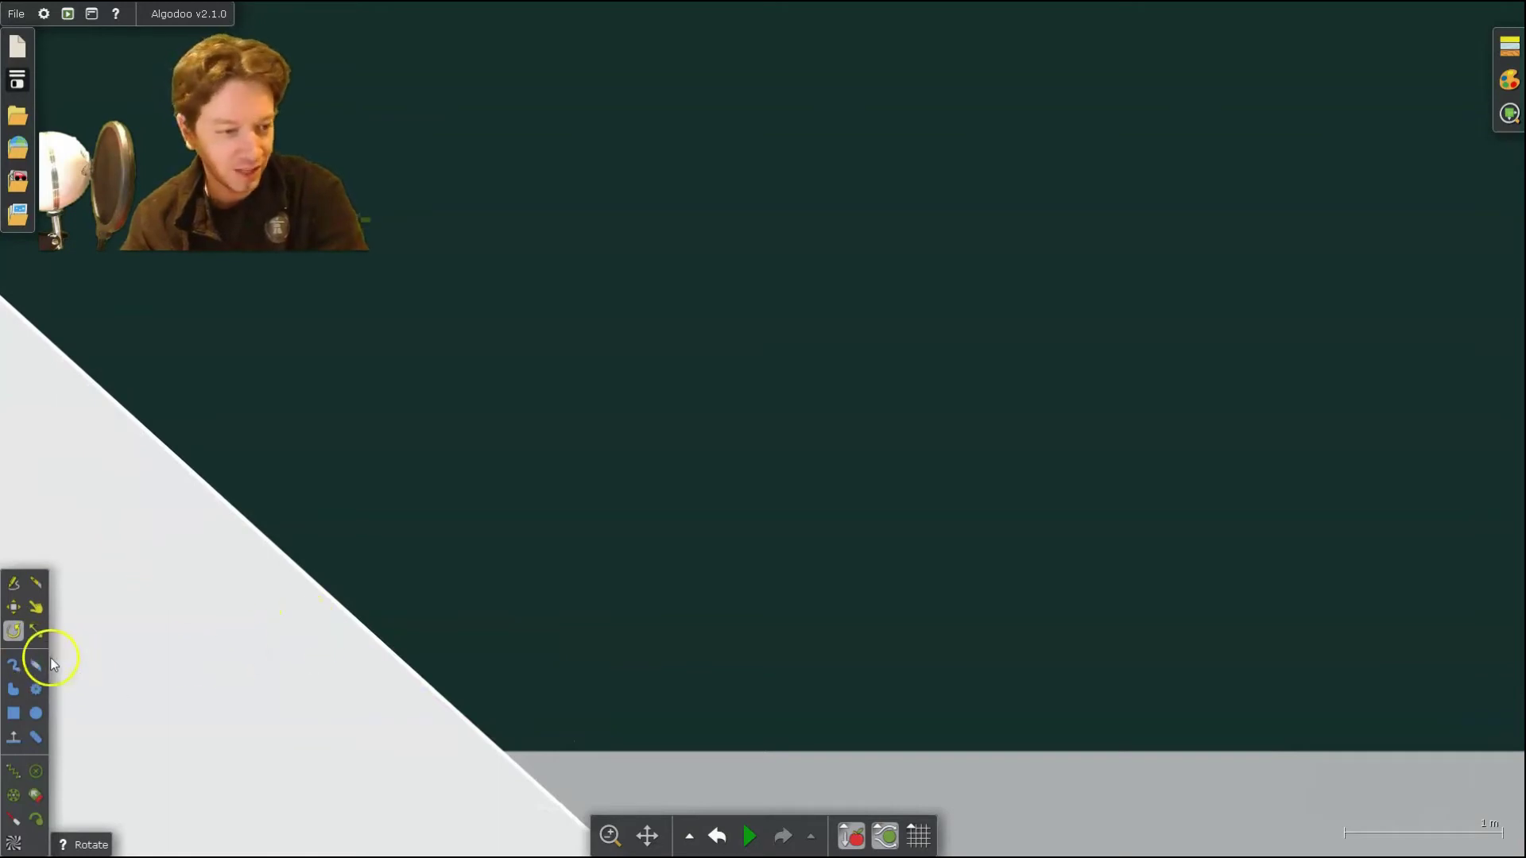
pyautogui.click(13, 582)
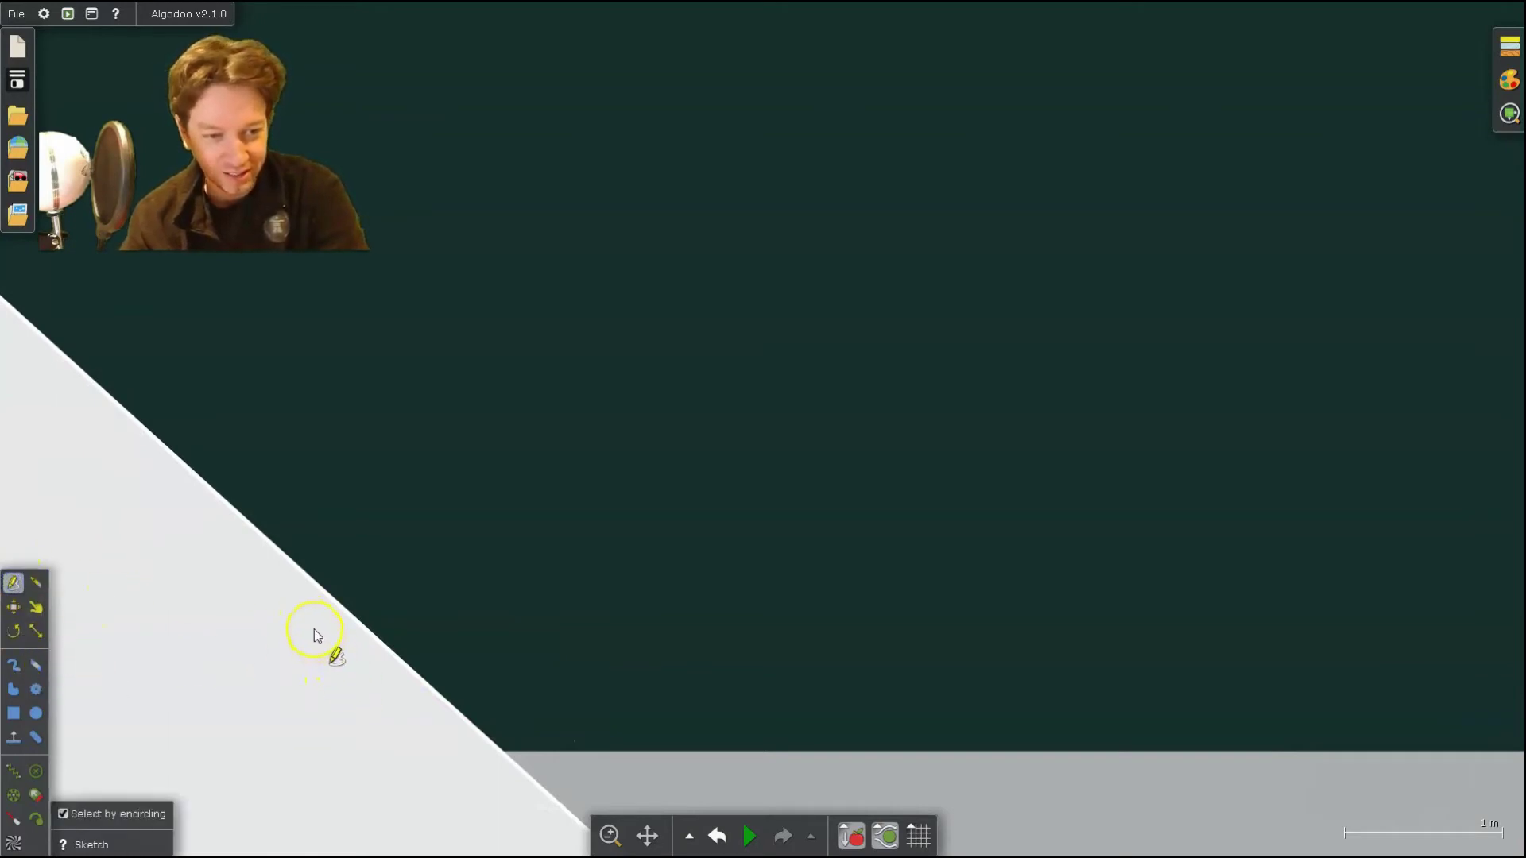
pyautogui.moveTo(316, 621)
pyautogui.mouseDown()
pyautogui.moveTo(314, 695)
pyautogui.moveTo(329, 628)
pyautogui.mouseUp()
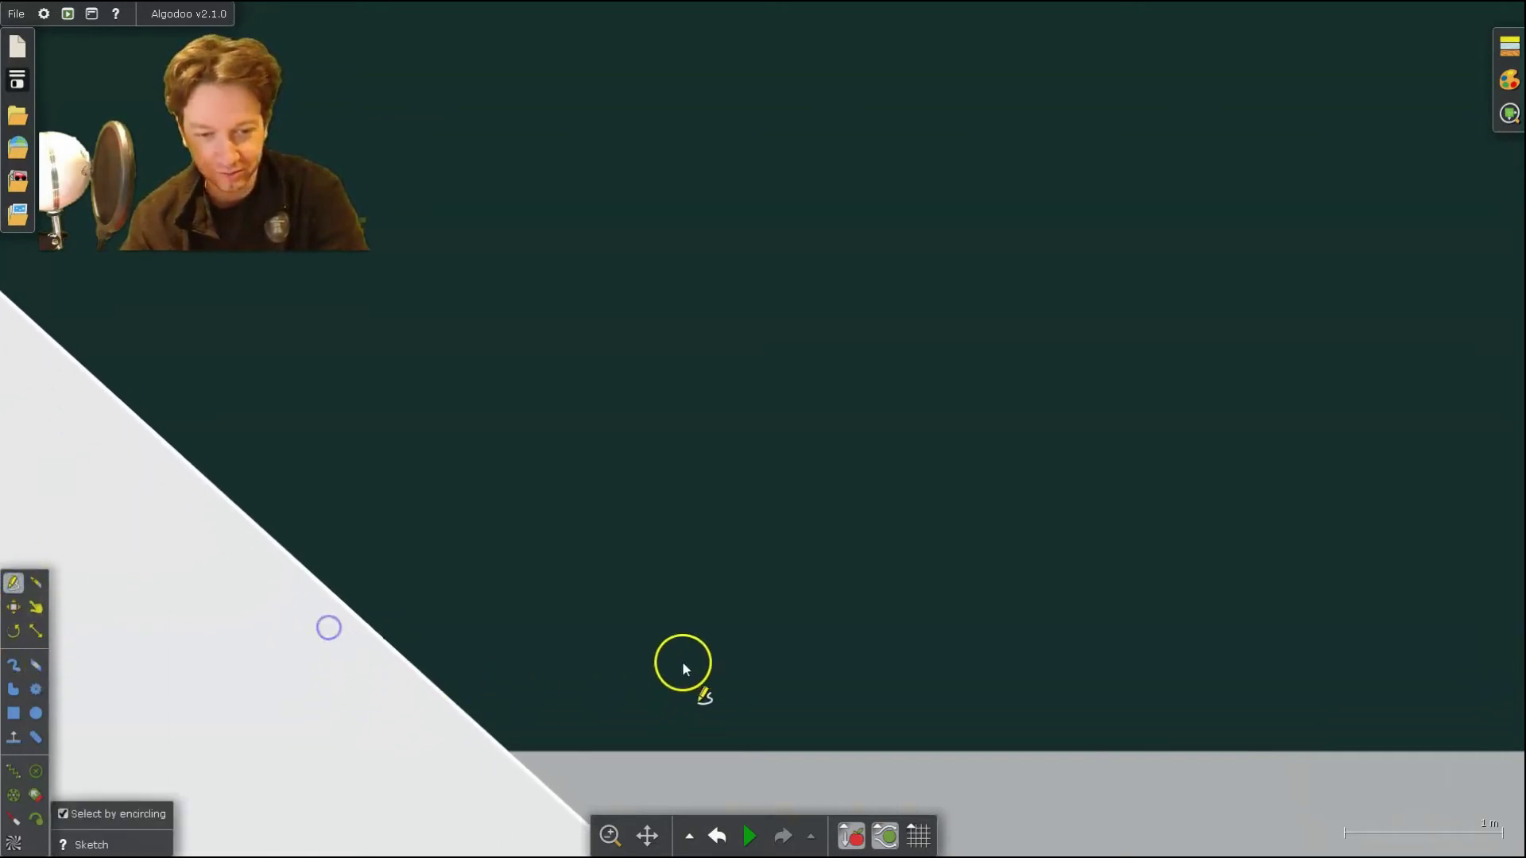
# - Sketch a rectangular block over the foot of the ramp and align it level on the ground against the slope
pyautogui.moveTo(638, 613)
pyautogui.mouseDown()
pyautogui.moveTo(627, 732)
pyautogui.moveTo(579, 752)
pyautogui.moveTo(358, 732)
pyautogui.moveTo(323, 647)
pyautogui.mouseUp()
pyautogui.moveTo(323, 590); pyautogui.dragTo(632, 608)
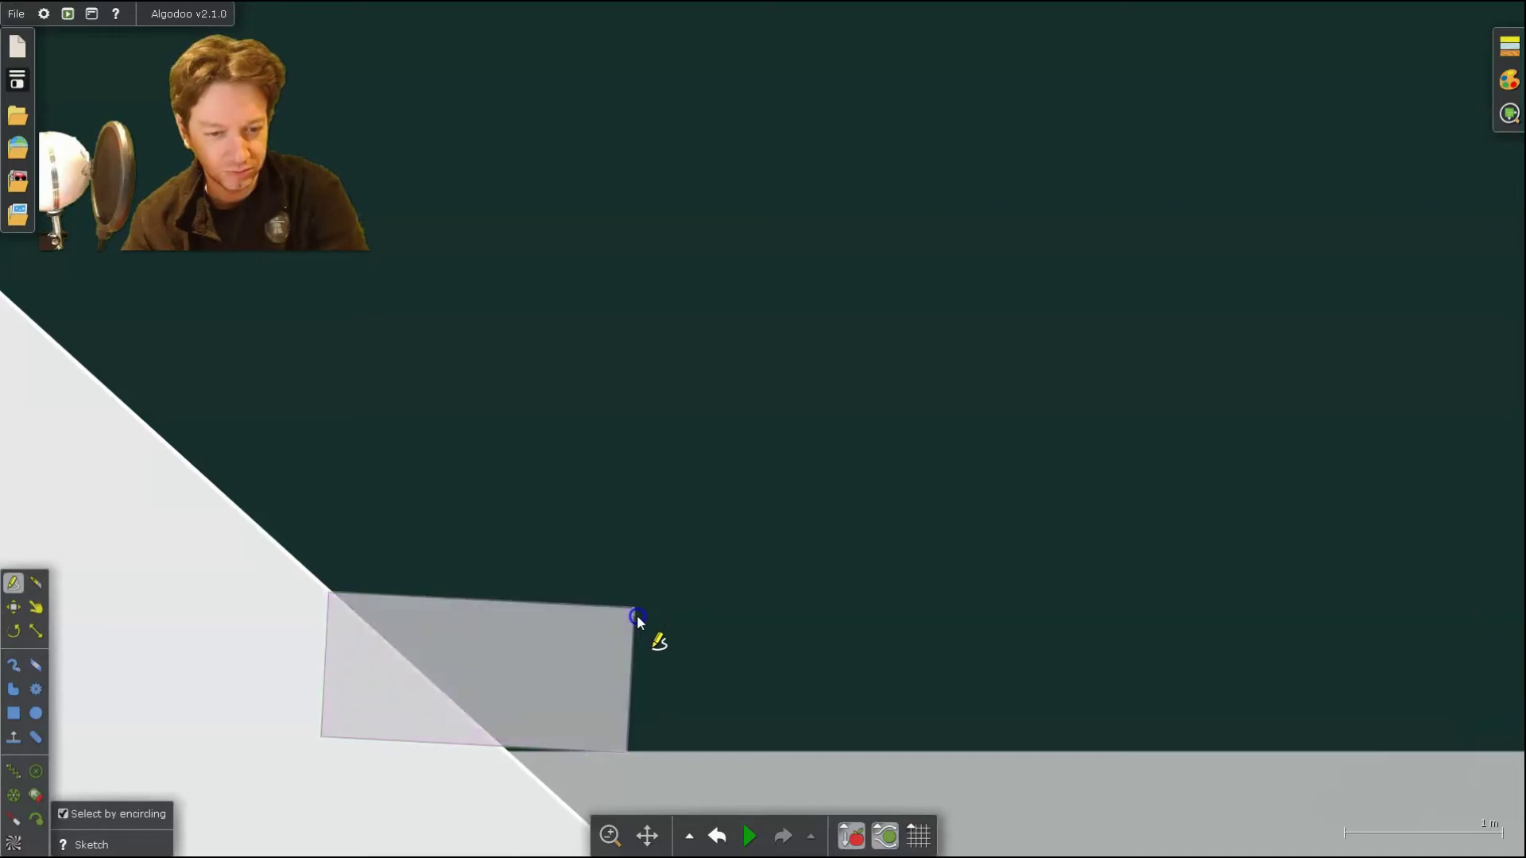
pyautogui.click(14, 632)
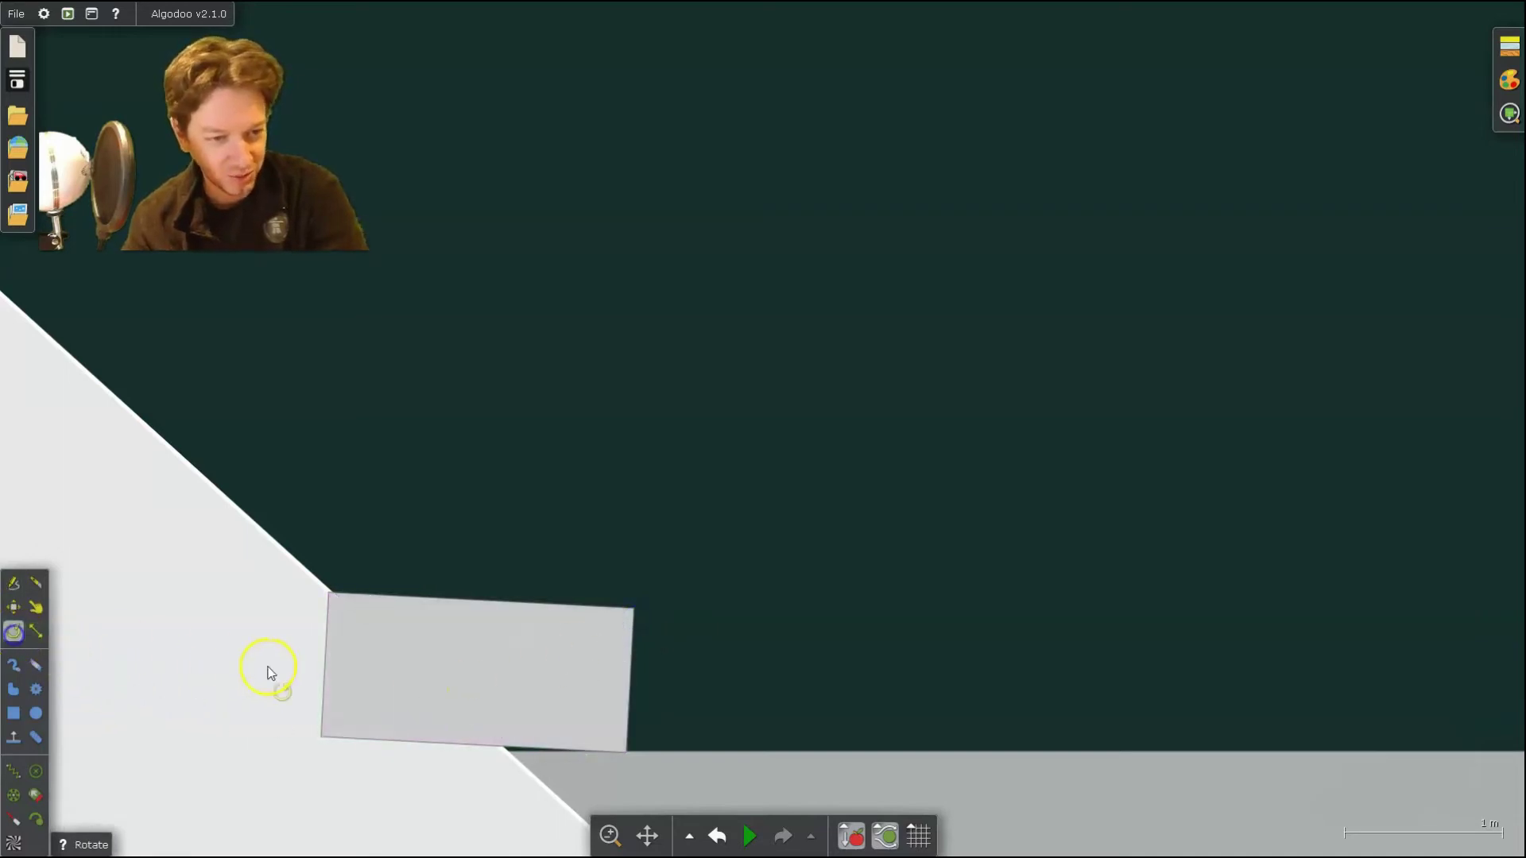
pyautogui.moveTo(355, 697); pyautogui.dragTo(350, 704)
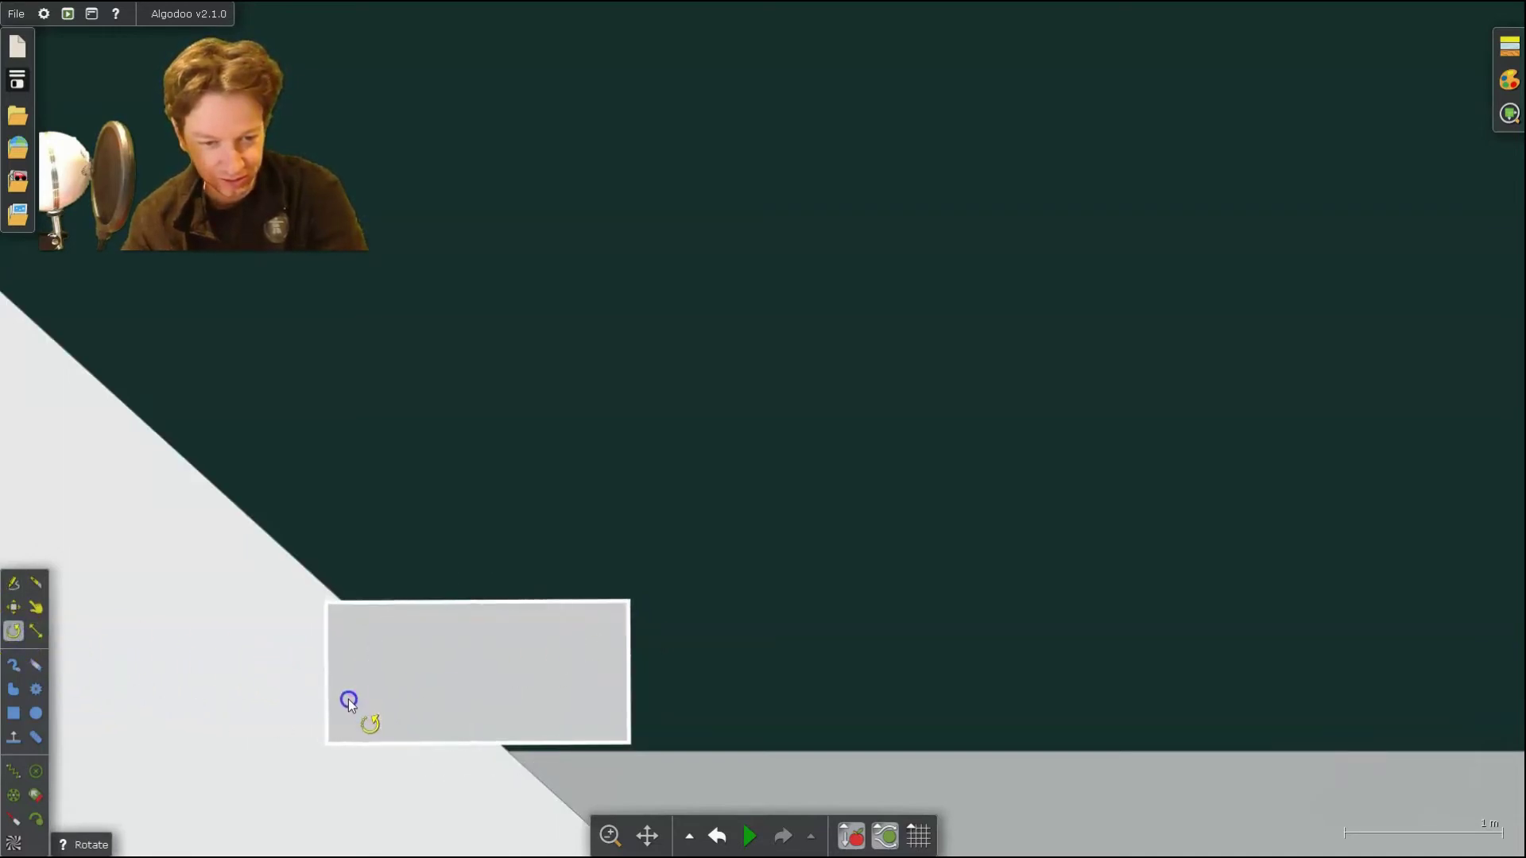
pyautogui.click(13, 583)
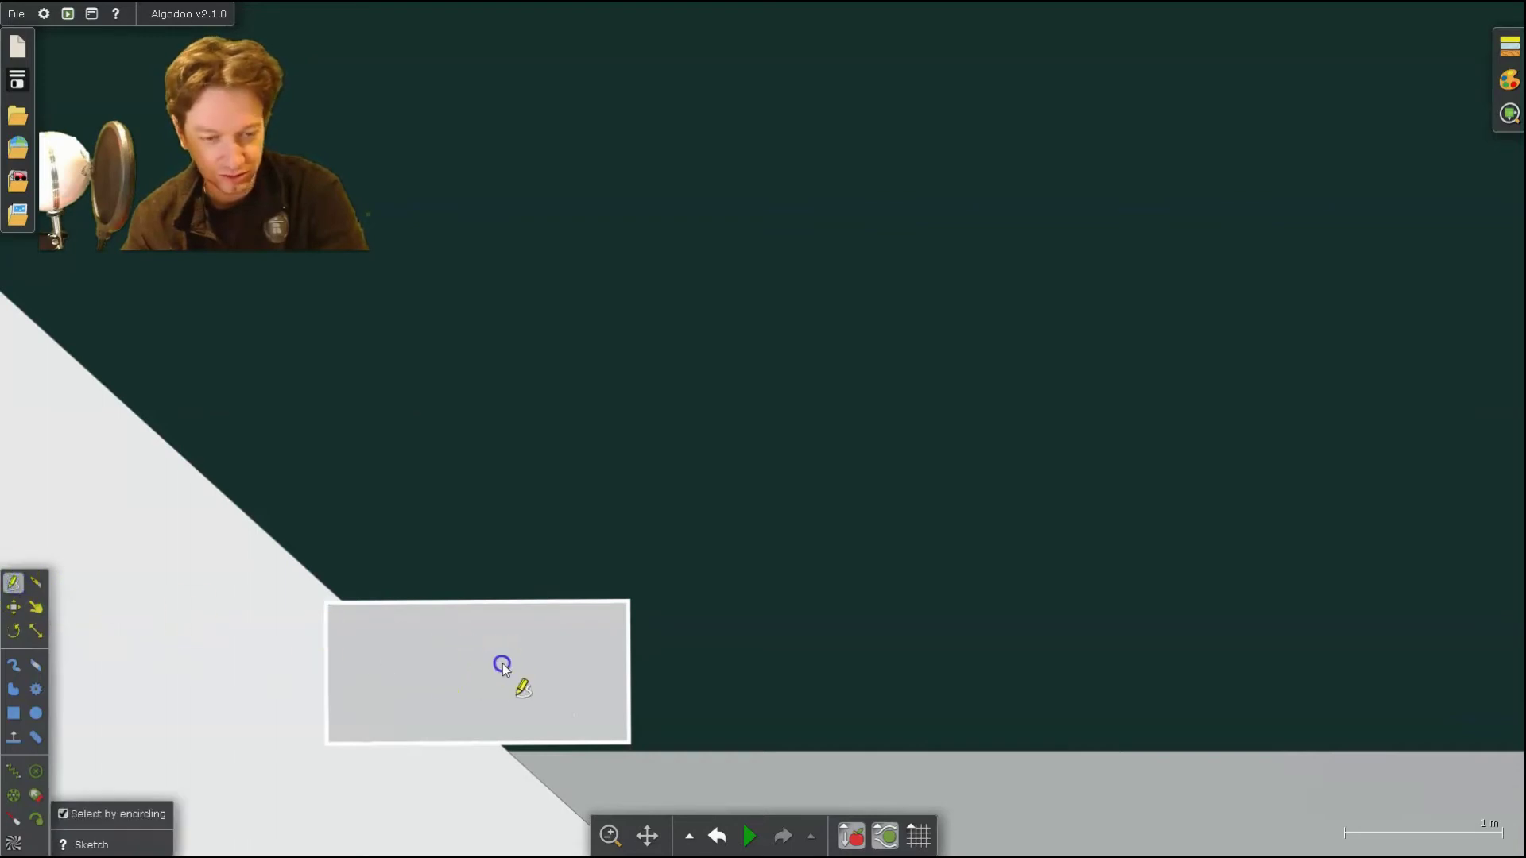
pyautogui.moveTo(510, 668)
pyautogui.mouseDown()
pyautogui.moveTo(558, 675)
pyautogui.moveTo(535, 675)
pyautogui.mouseUp()
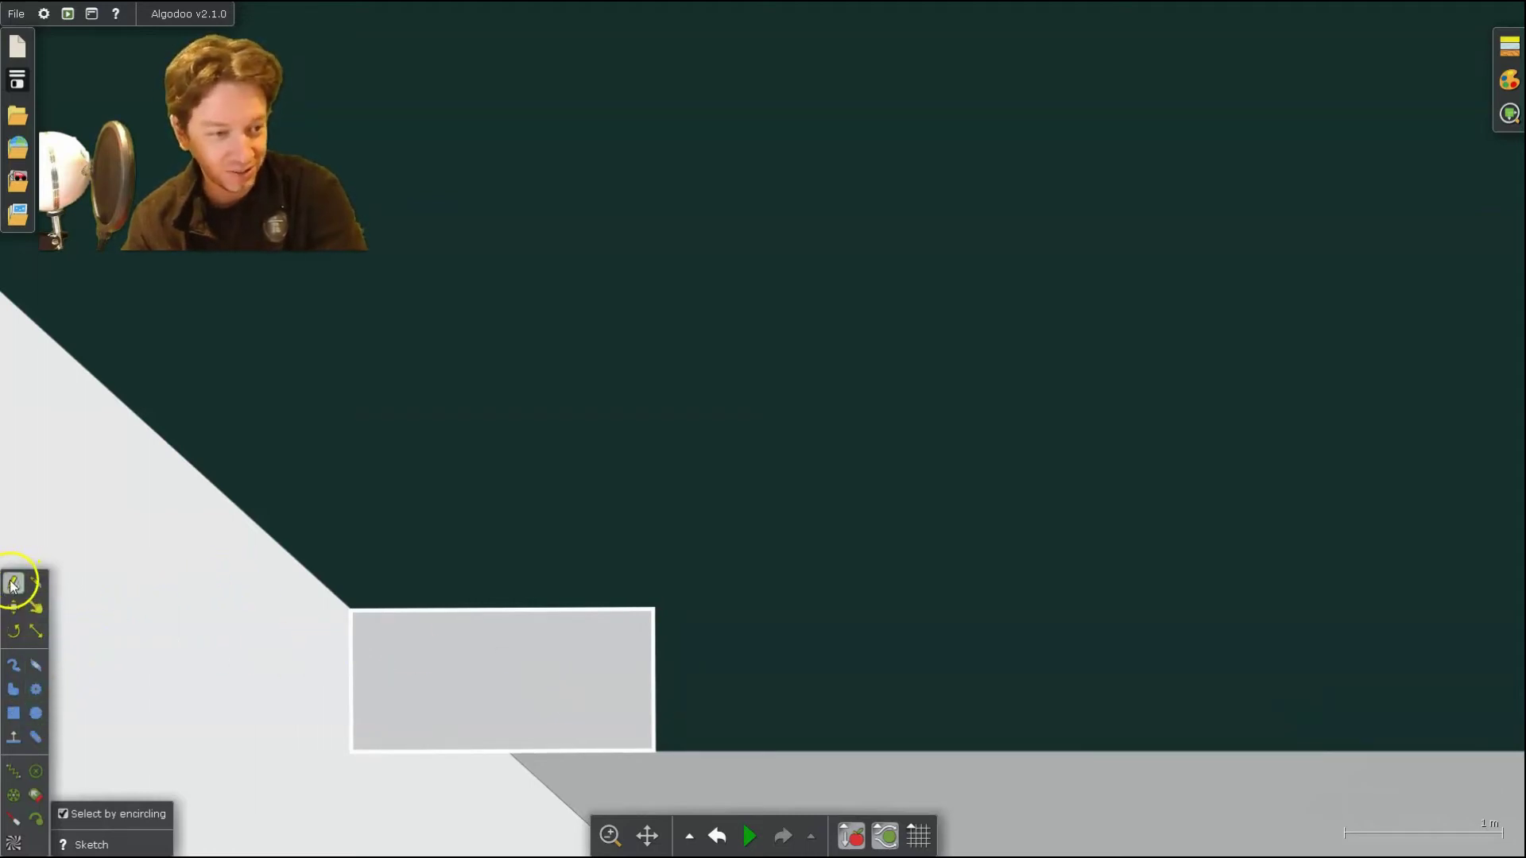
# - Draw a large circle above the rectangular block and undo the stray small circle inside it
pyautogui.click(35, 713)
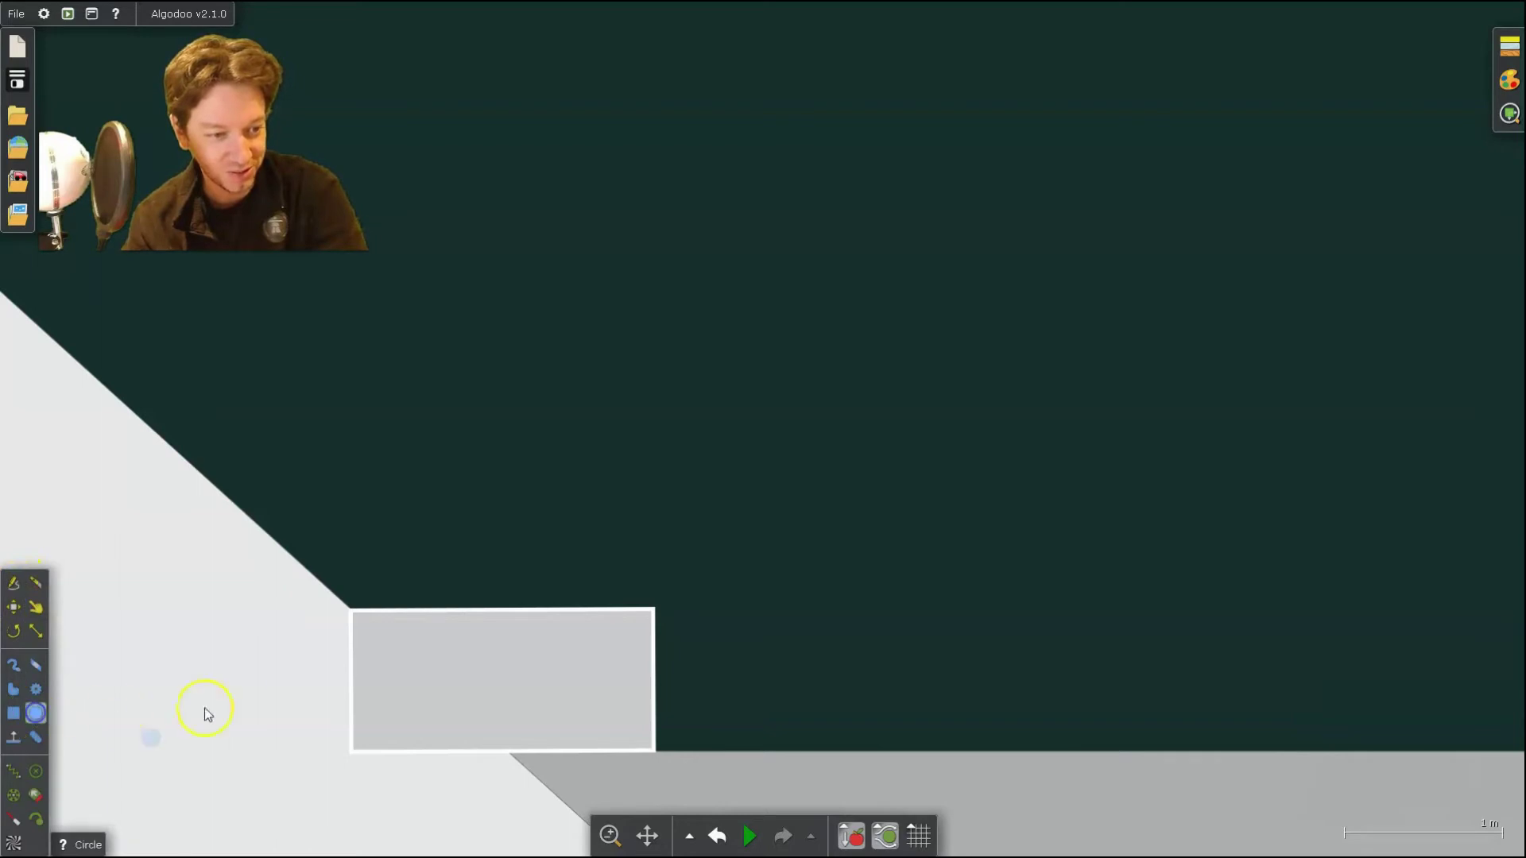
pyautogui.moveTo(407, 446); pyautogui.dragTo(478, 512)
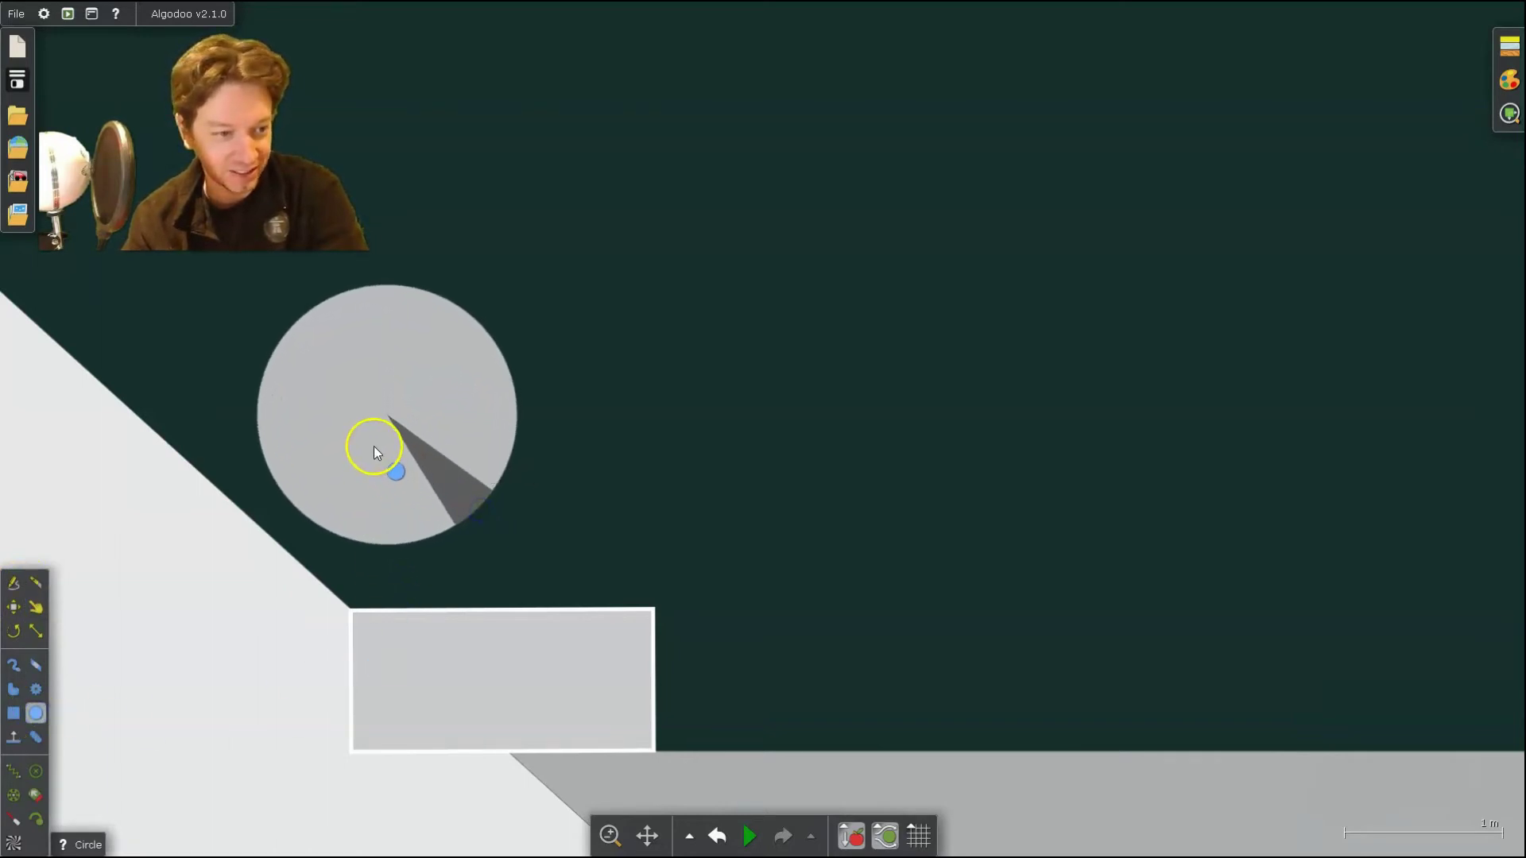
pyautogui.moveTo(373, 446)
pyautogui.mouseDown()
pyautogui.moveTo(391, 463)
pyautogui.moveTo(383, 453)
pyautogui.mouseUp()
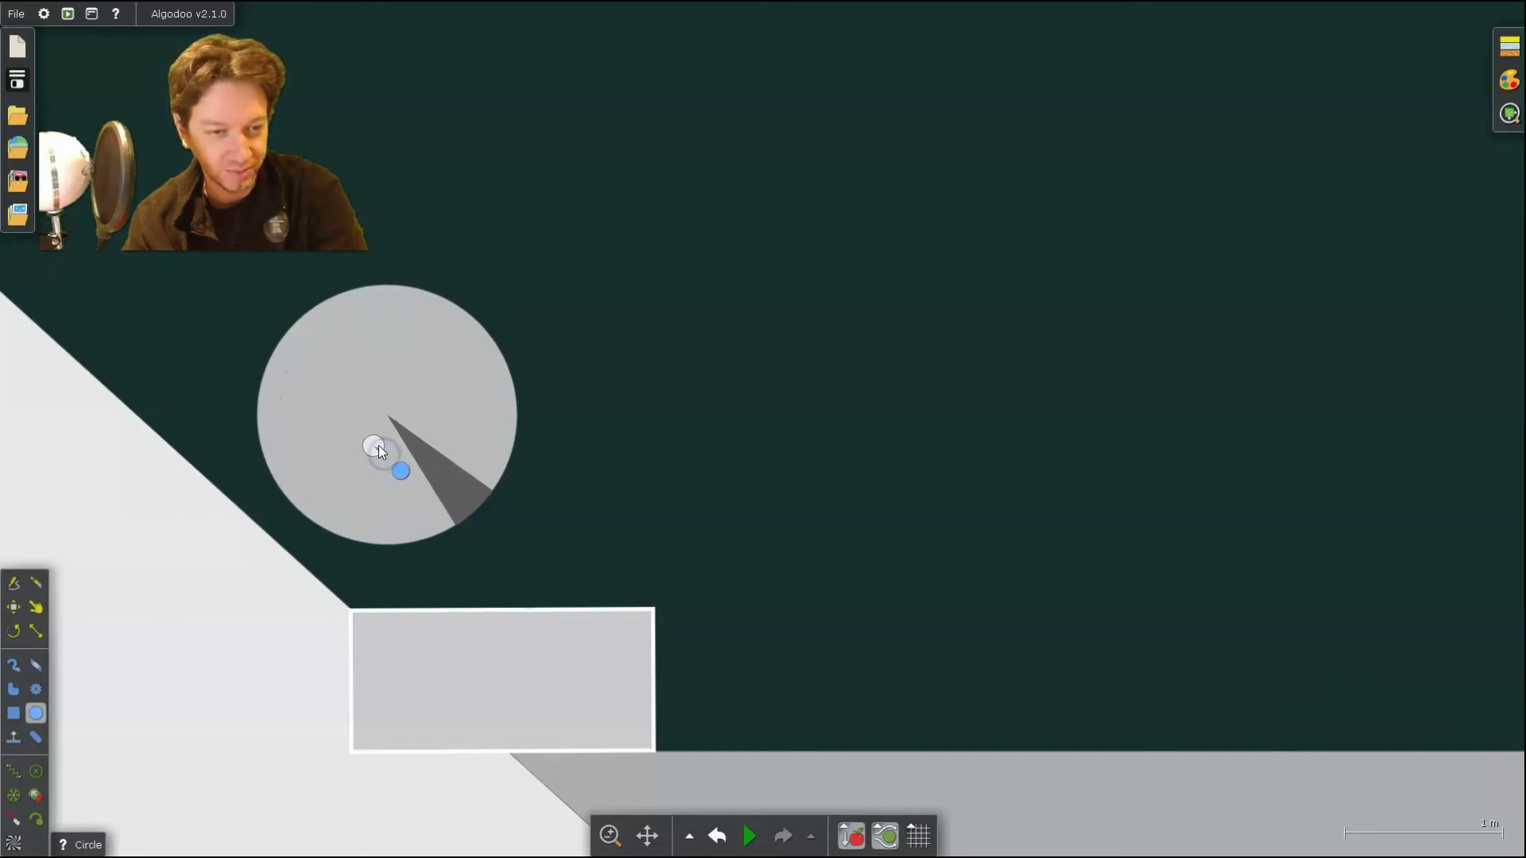
pyautogui.click(517, 571)
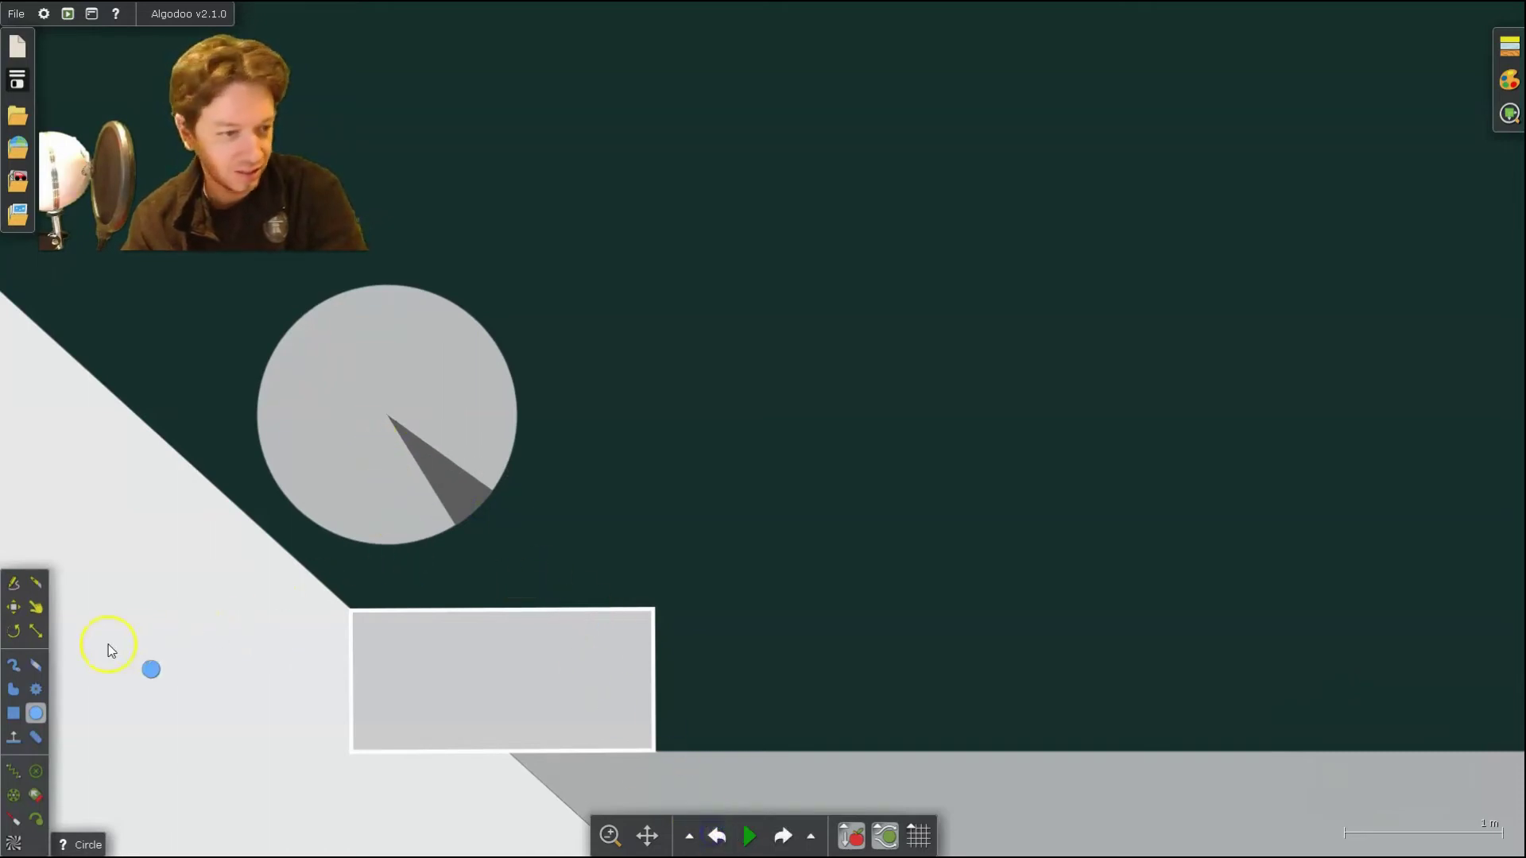
# - Move the circle down onto the block and enlarge it to reach from the block's ramp-side edge down to the ground
pyautogui.click(14, 583)
pyautogui.moveTo(338, 450); pyautogui.dragTo(481, 622)
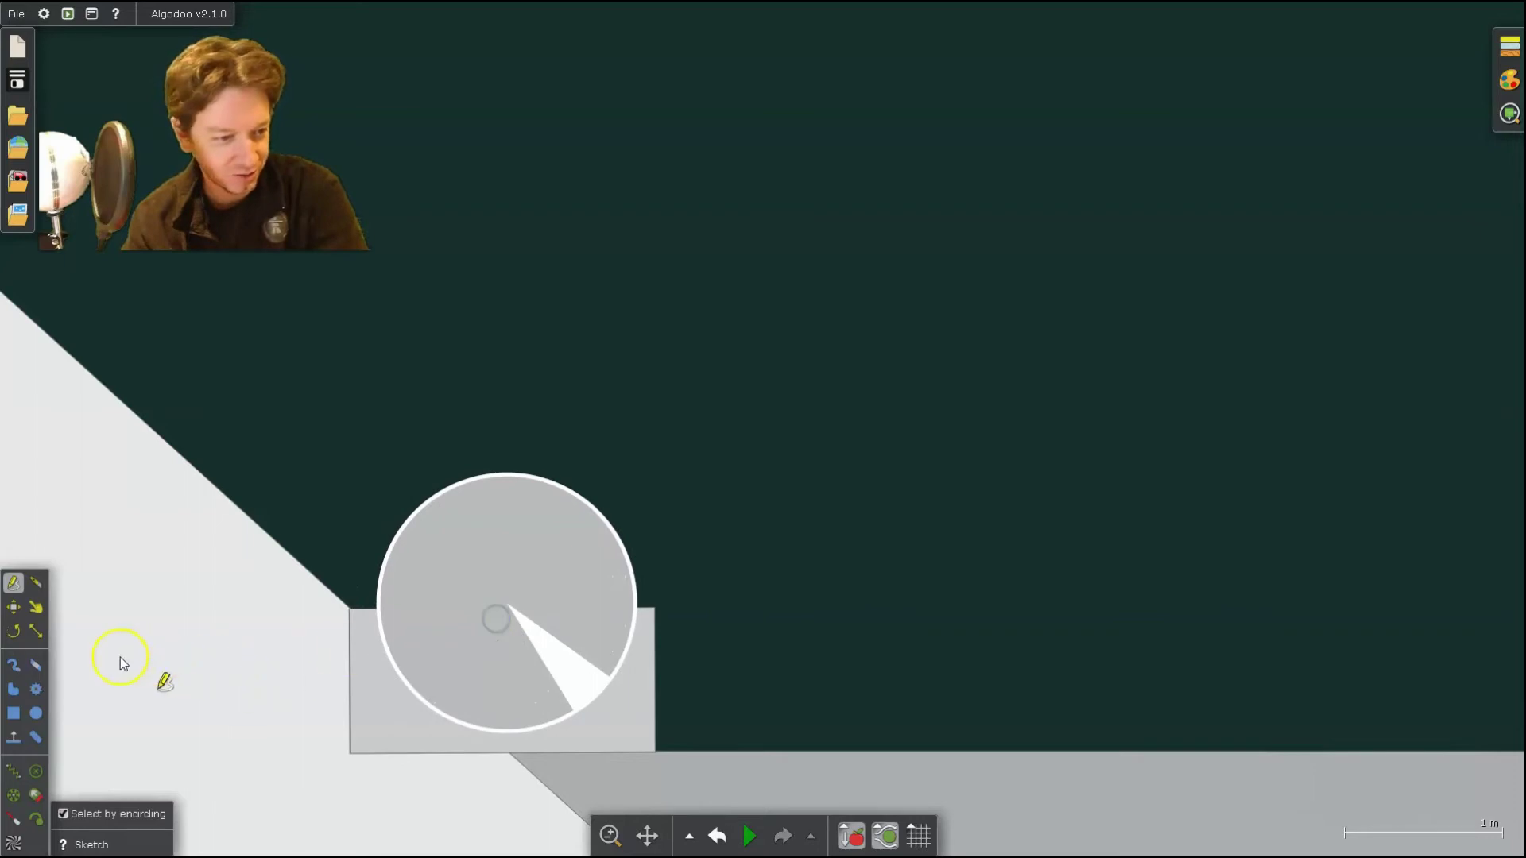
pyautogui.click(35, 632)
pyautogui.moveTo(636, 473); pyautogui.dragTo(672, 416)
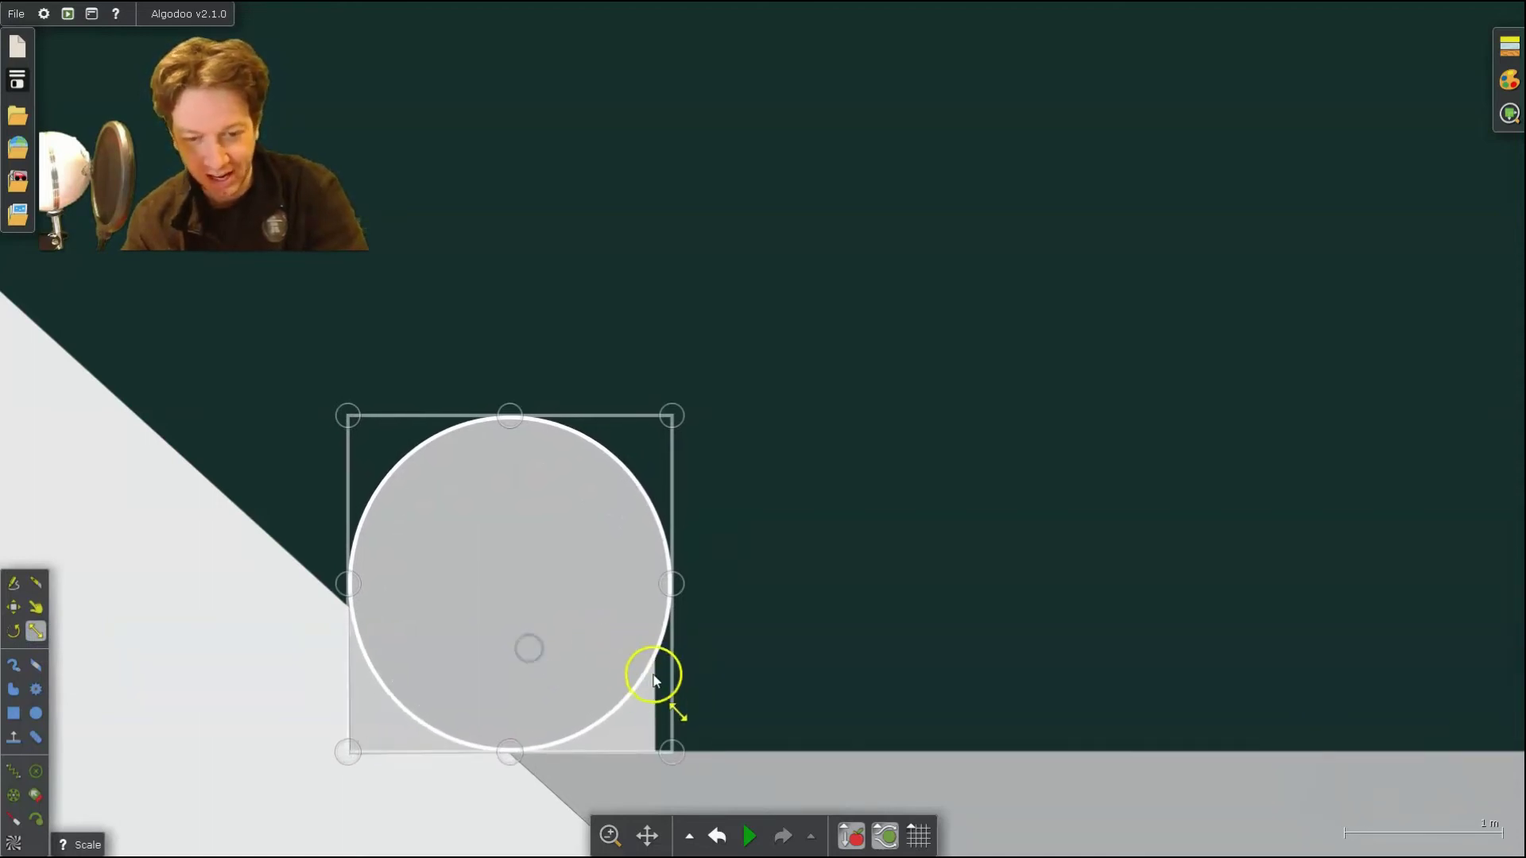
# - Cut the block along the circle's outline by combining the shapes, and delete the circle
pyautogui.rightClick(607, 599)
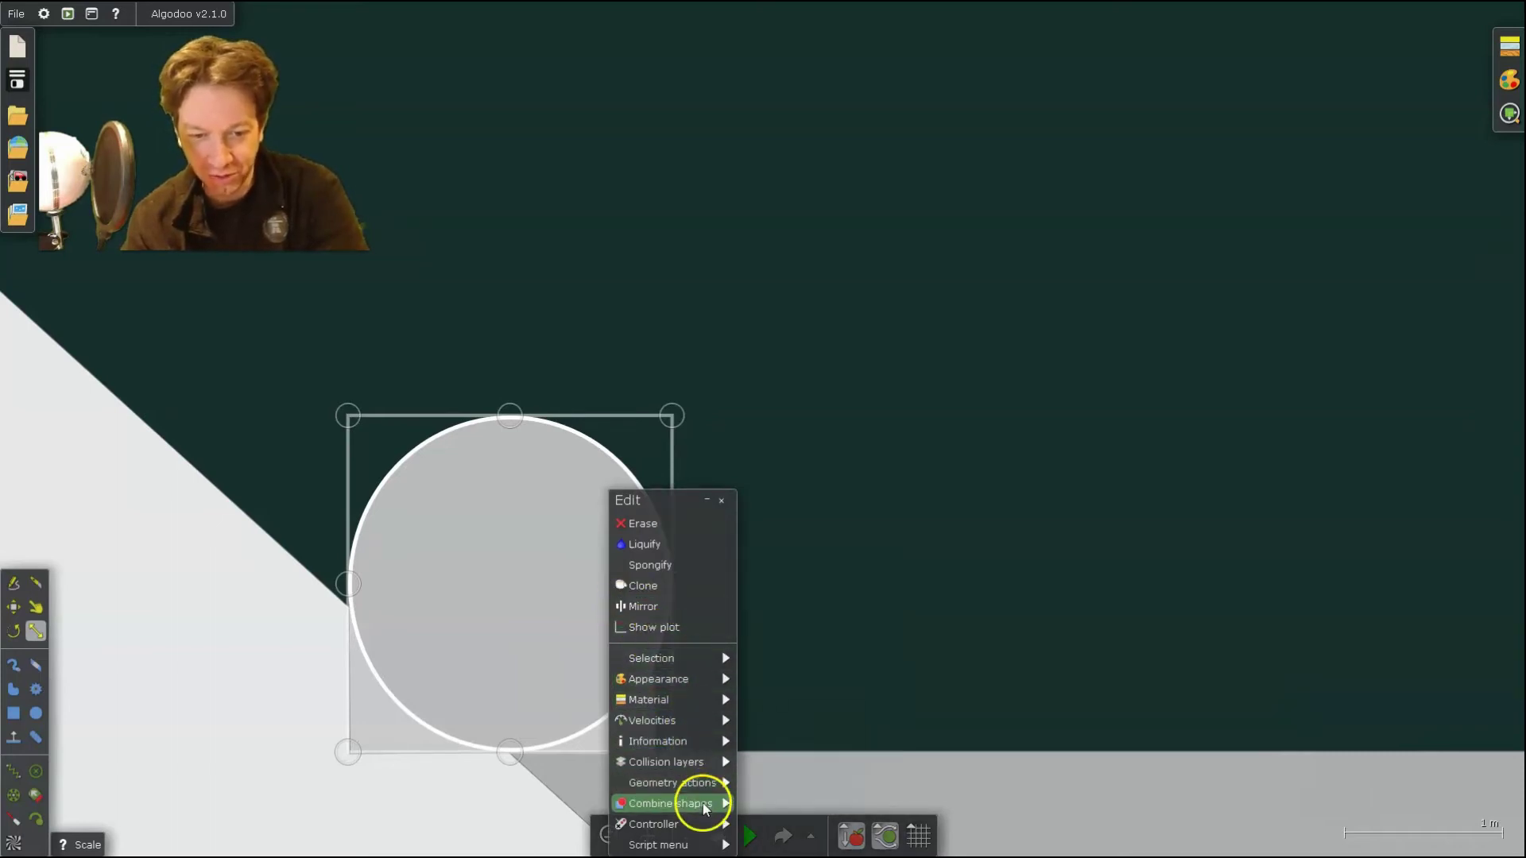
pyautogui.moveTo(704, 803)
pyautogui.click(779, 785)
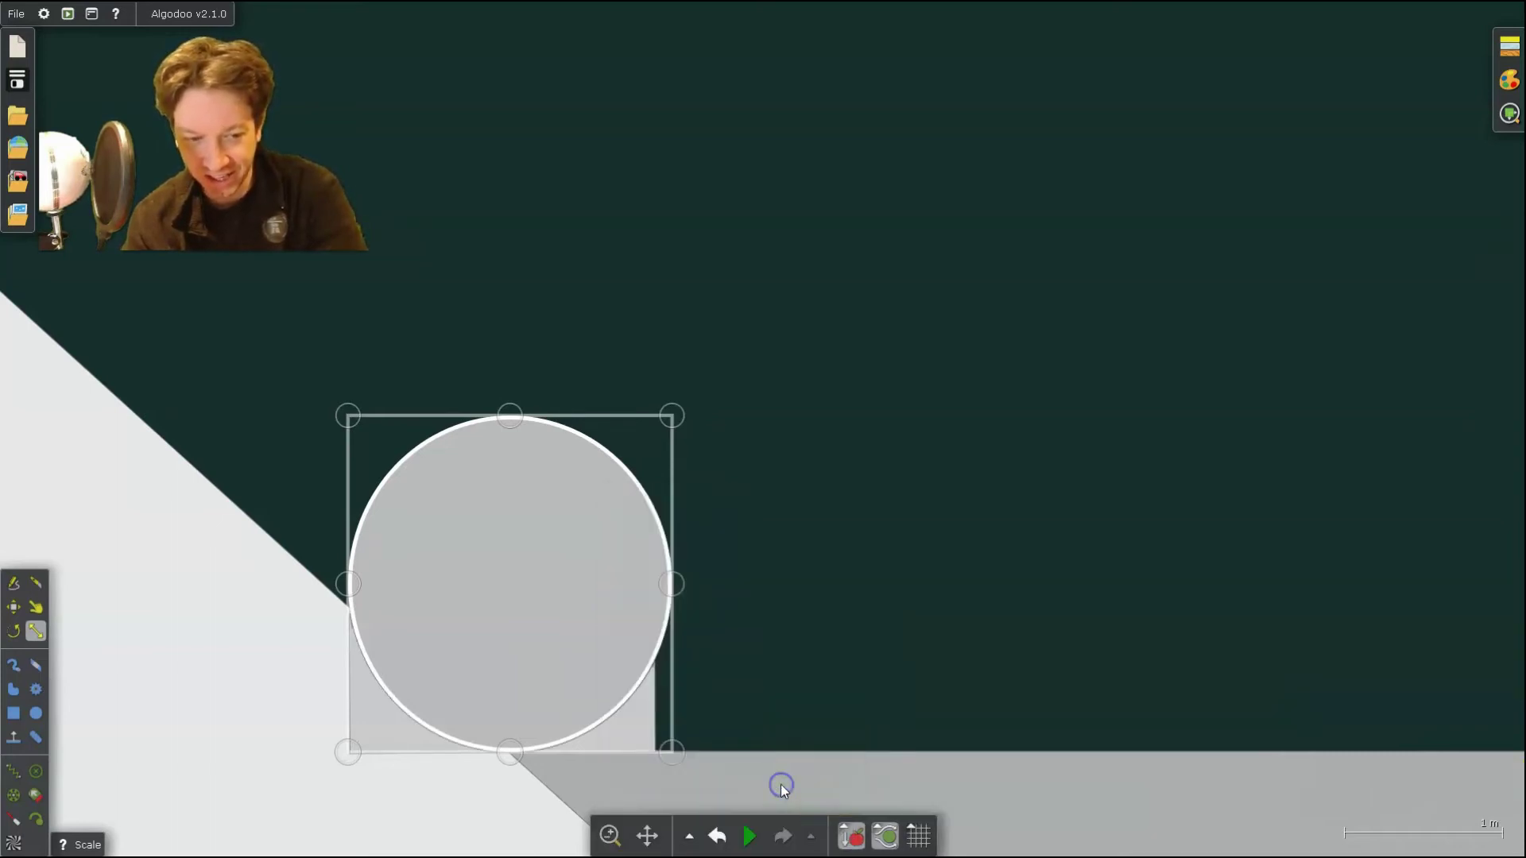
pyautogui.moveTo(589, 612); pyautogui.dragTo(954, 421)
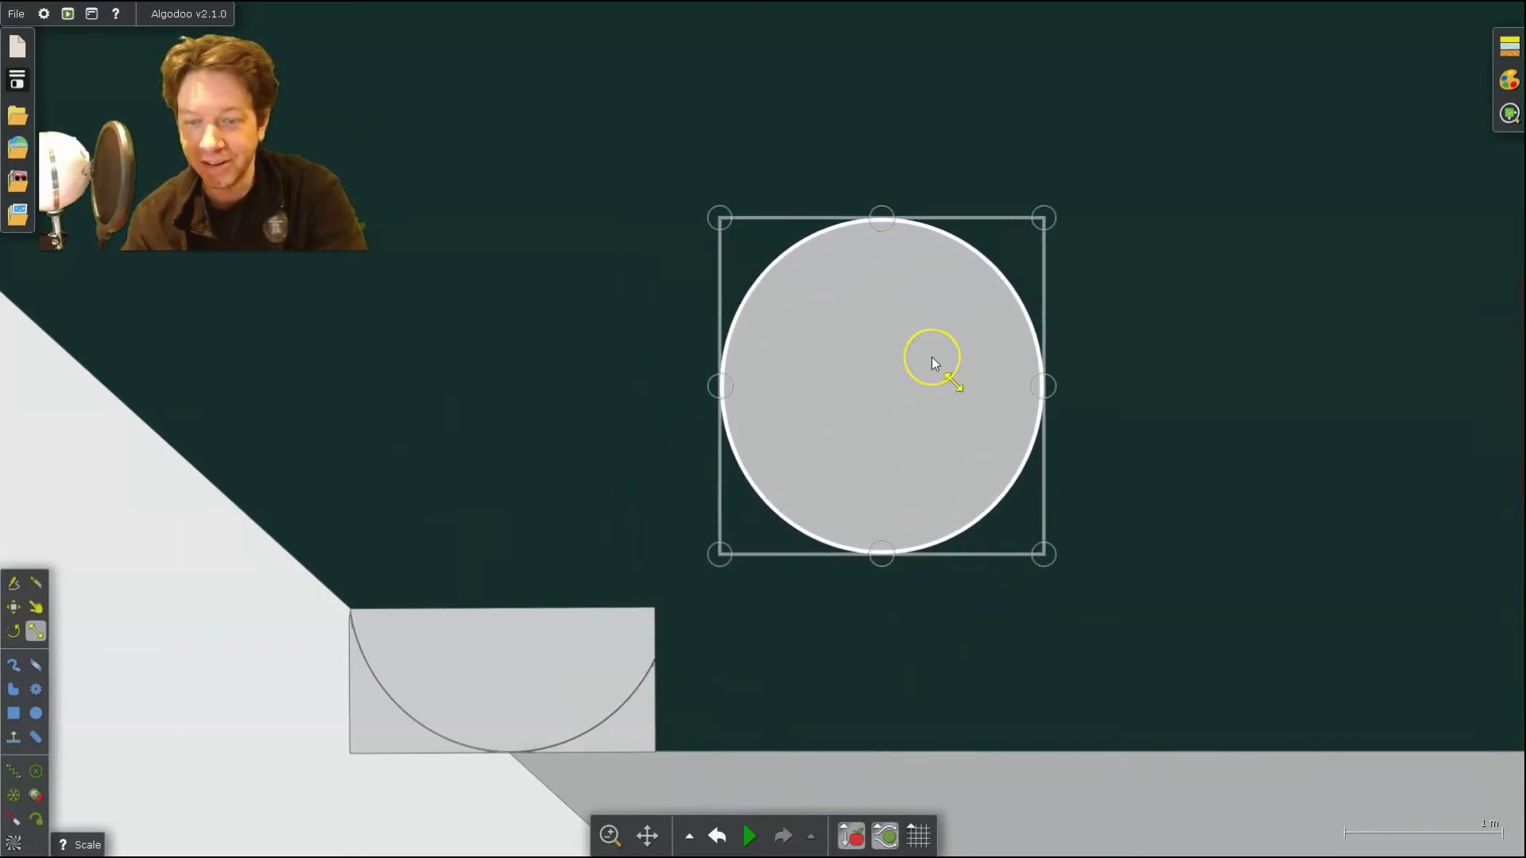
pyautogui.press('Delete')
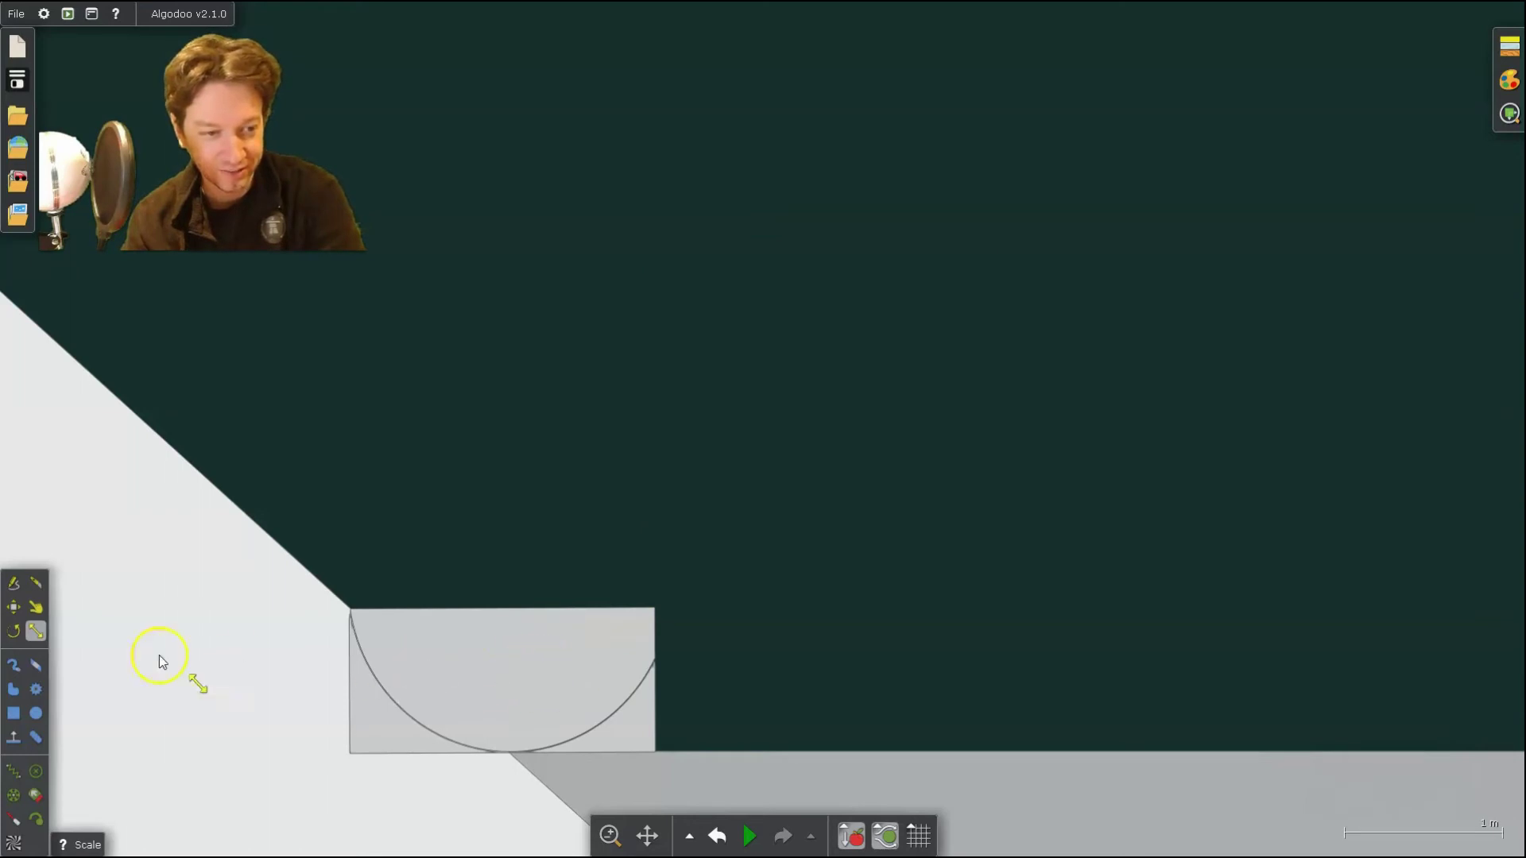
# - Pull the cut-out round segment clear of the block and slide the remaining curved piece right along the ground
pyautogui.click(14, 582)
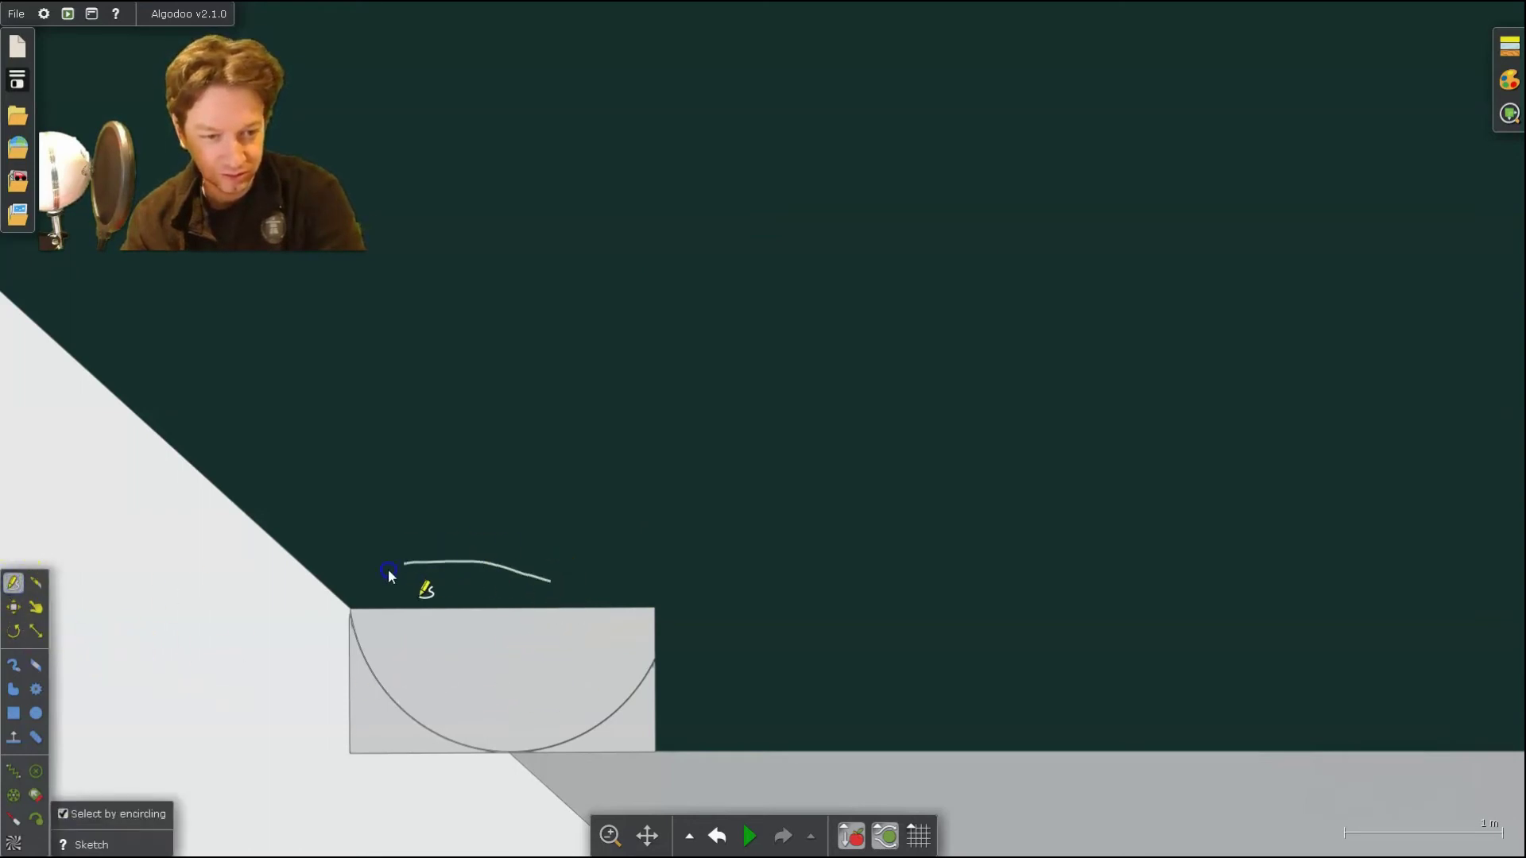
pyautogui.moveTo(349, 605)
pyautogui.mouseDown()
pyautogui.moveTo(398, 715)
pyautogui.moveTo(551, 770)
pyautogui.moveTo(671, 647)
pyautogui.moveTo(533, 578)
pyautogui.mouseUp()
pyautogui.moveTo(522, 663)
pyautogui.mouseDown()
pyautogui.moveTo(780, 474)
pyautogui.moveTo(895, 482)
pyautogui.mouseUp()
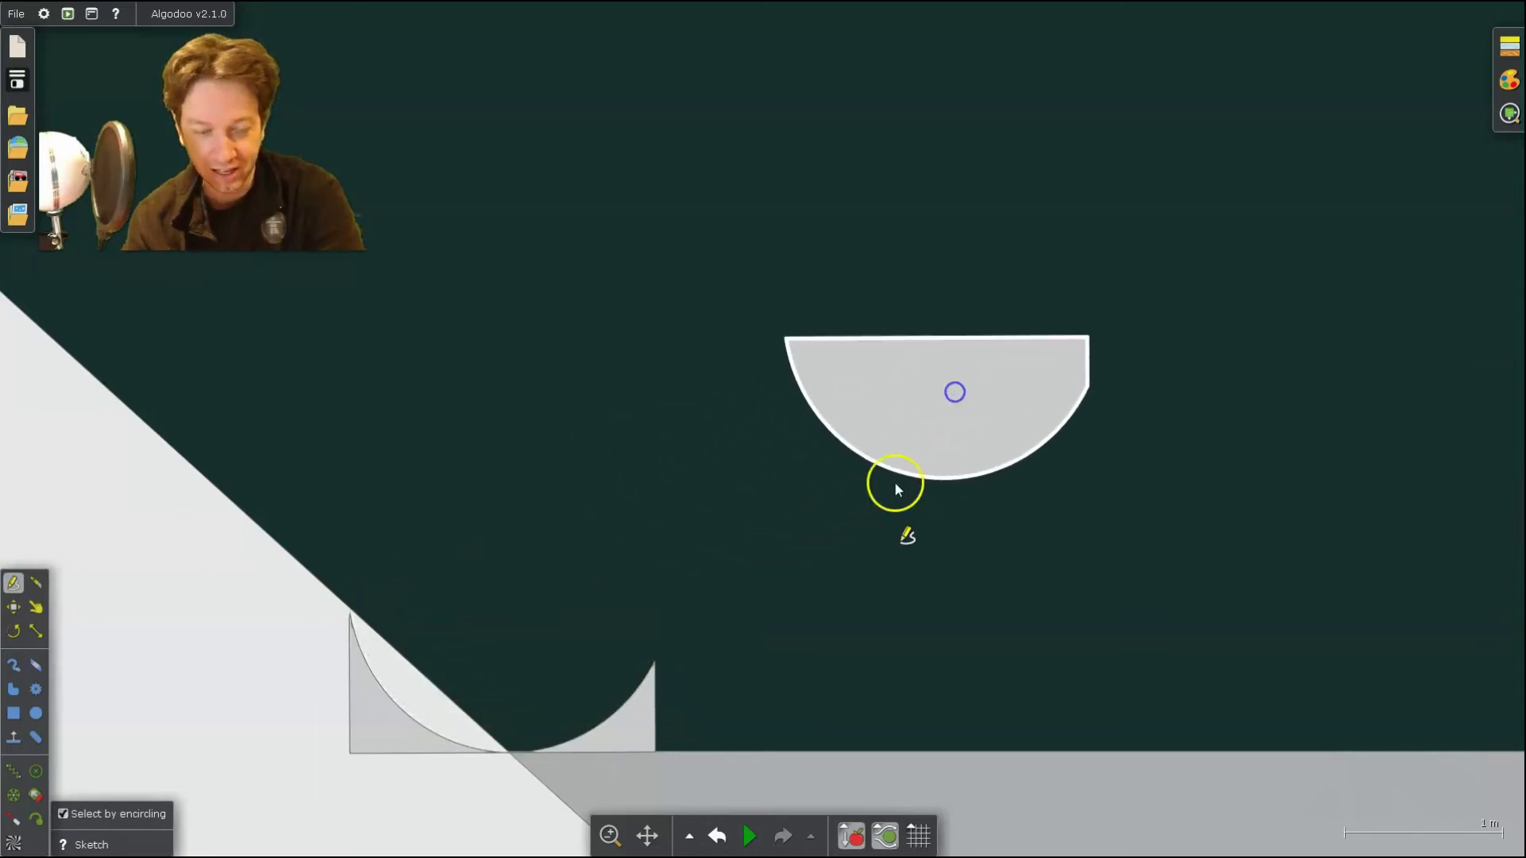
pyautogui.click(628, 738)
pyautogui.moveTo(628, 737); pyautogui.dragTo(680, 731)
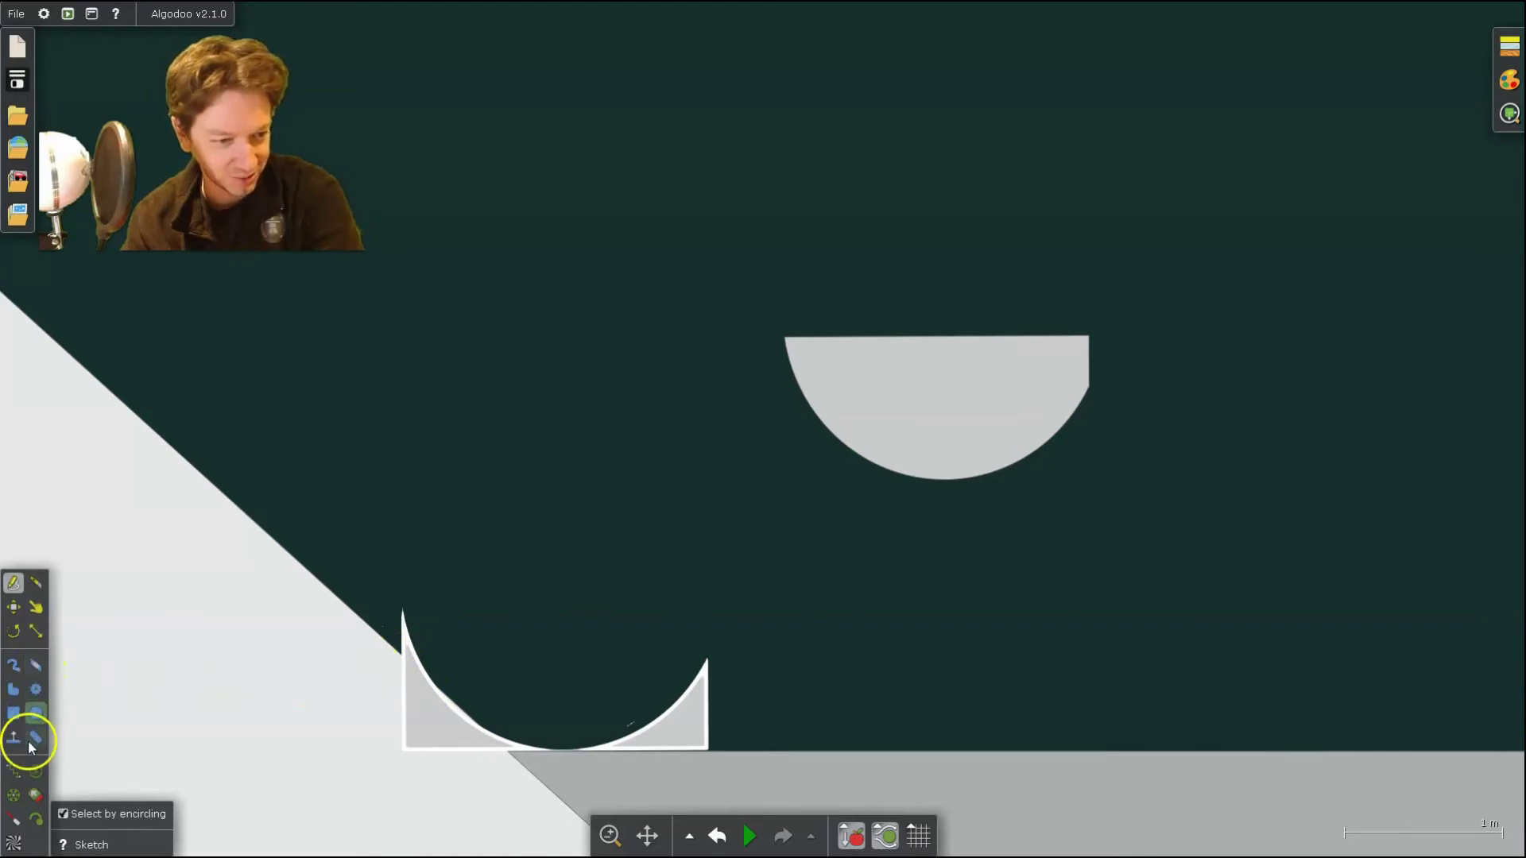
# - Slice off the curved piece's tip that protrudes above the ramp surface with the Knife tool, following the slope
pyautogui.press('k')
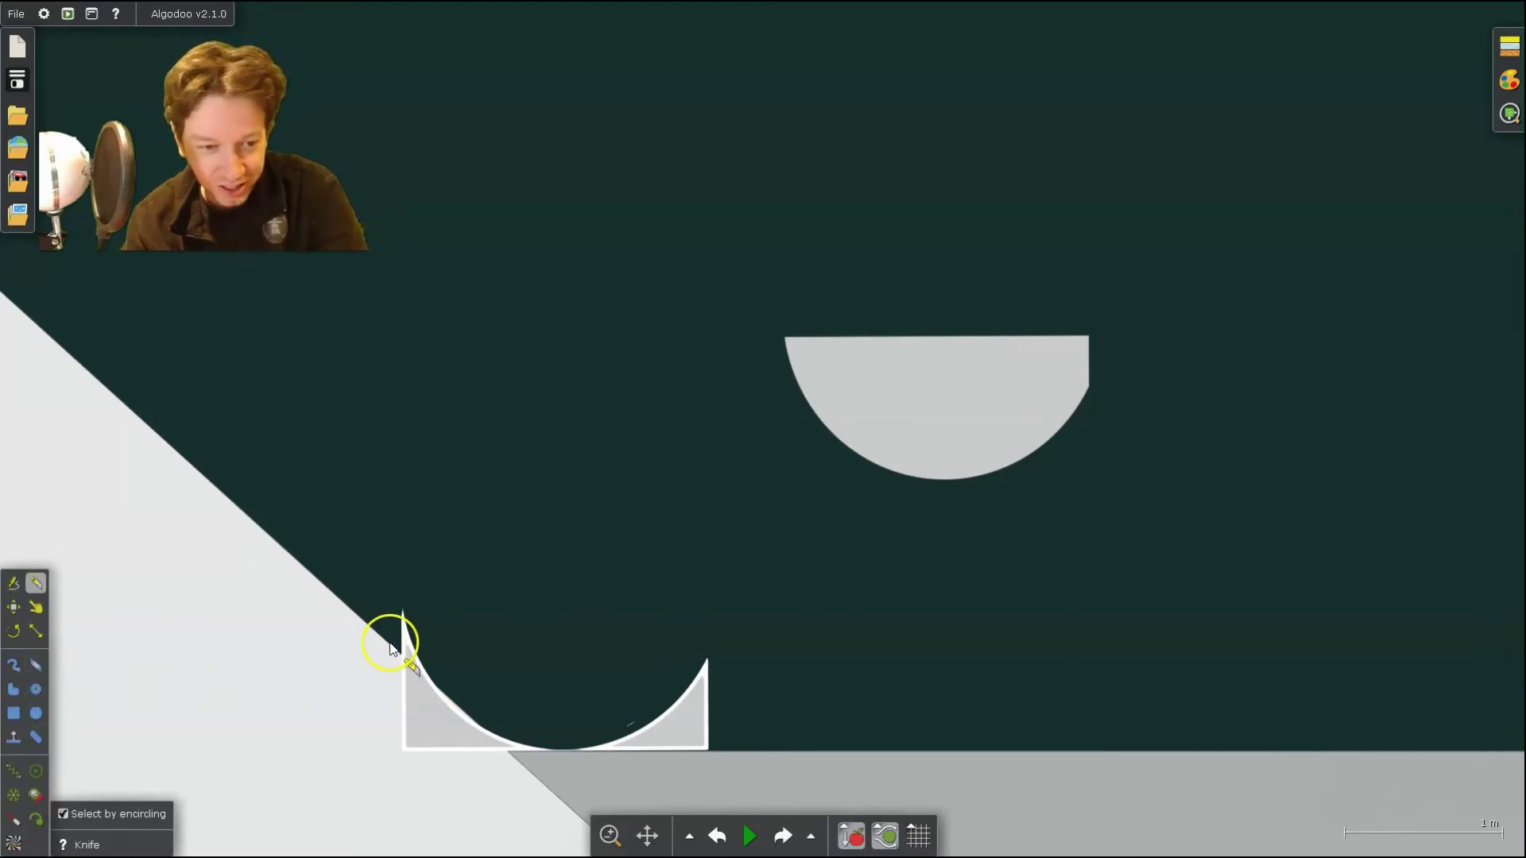
pyautogui.moveTo(393, 648); pyautogui.dragTo(405, 660)
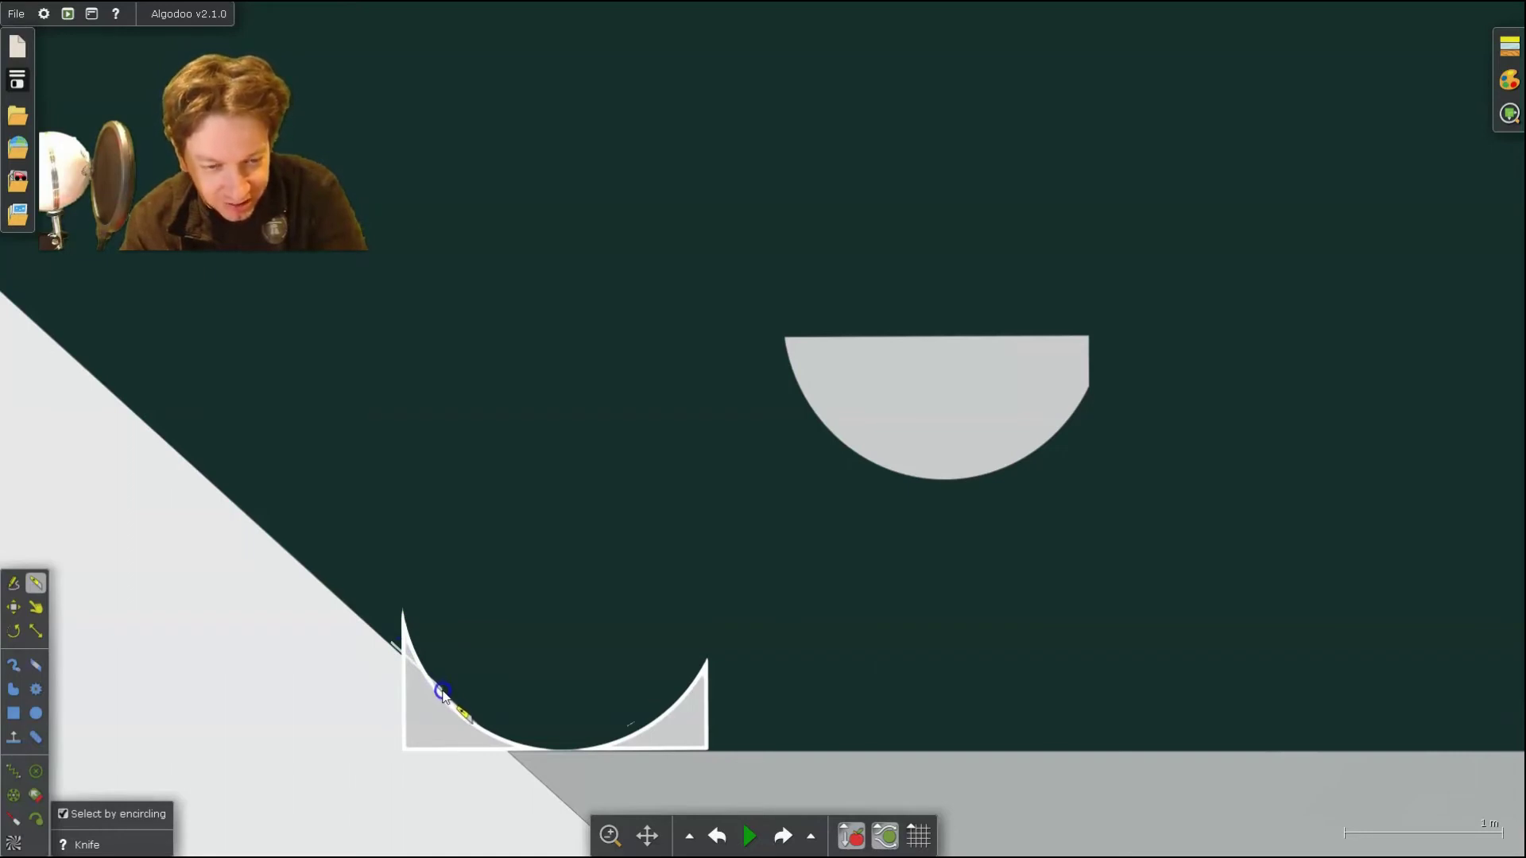
pyautogui.moveTo(433, 674); pyautogui.dragTo(409, 652)
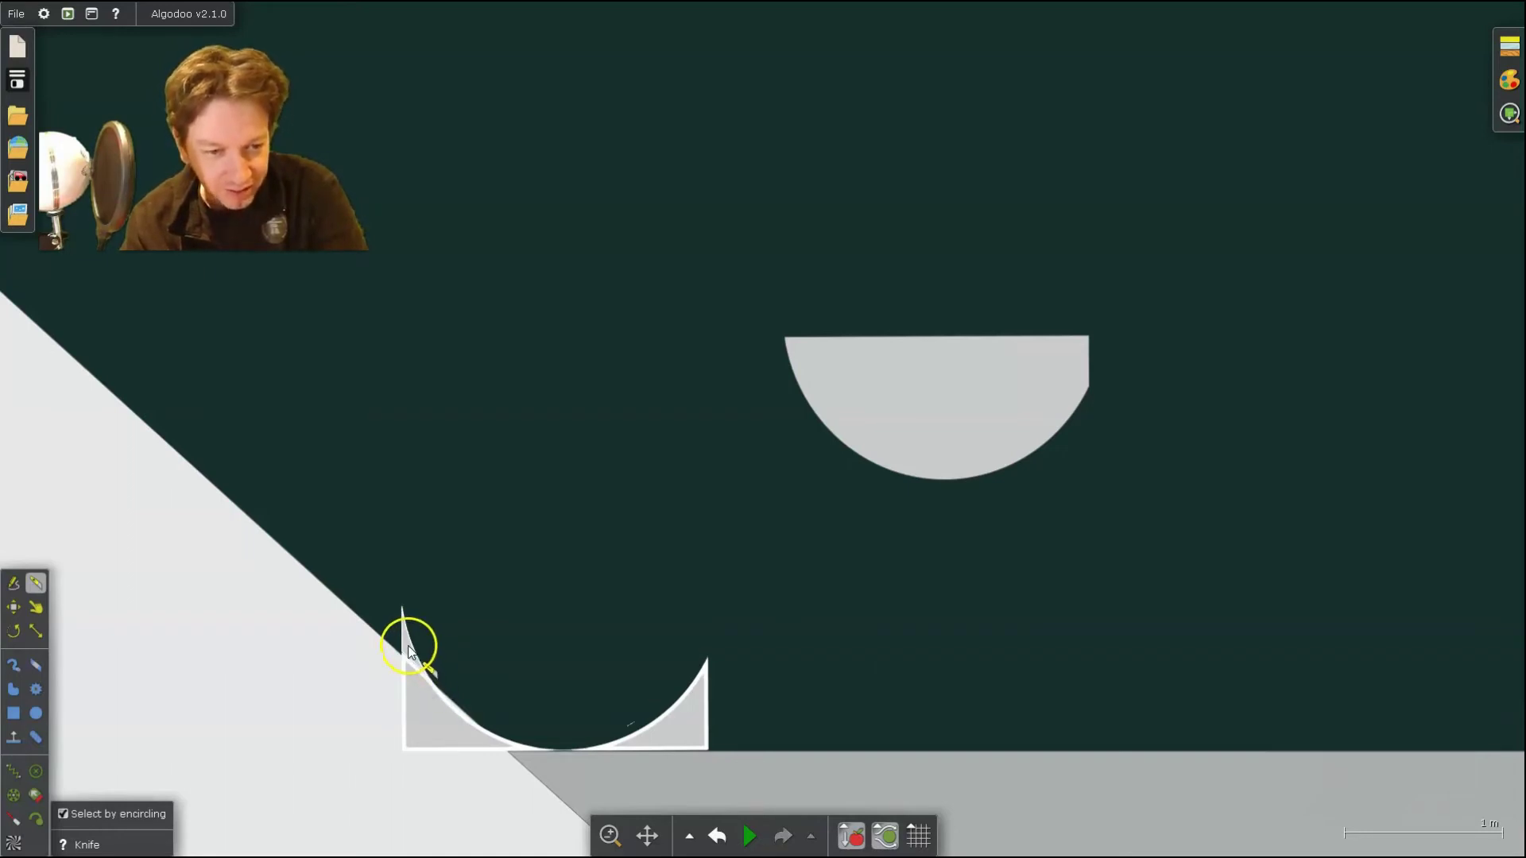
# - Remove the sliced-off tip from the curved piece and delete the leftover round segment
pyautogui.click(16, 585)
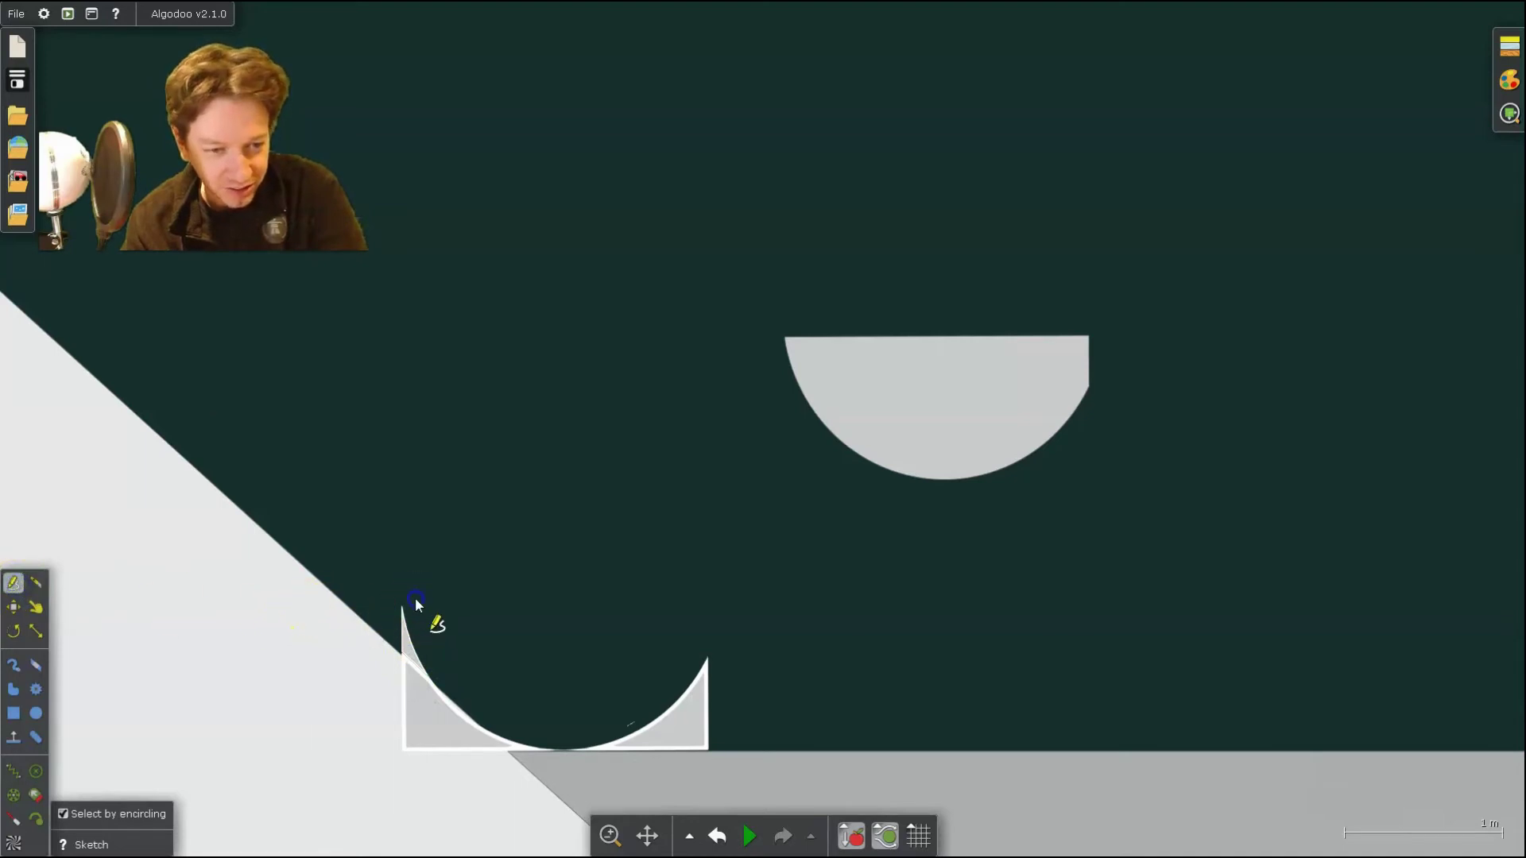
pyautogui.moveTo(403, 662)
pyautogui.mouseDown()
pyautogui.moveTo(436, 624)
pyautogui.moveTo(408, 633)
pyautogui.moveTo(416, 623)
pyautogui.moveTo(616, 461)
pyautogui.moveTo(895, 554)
pyautogui.moveTo(971, 554)
pyautogui.mouseUp()
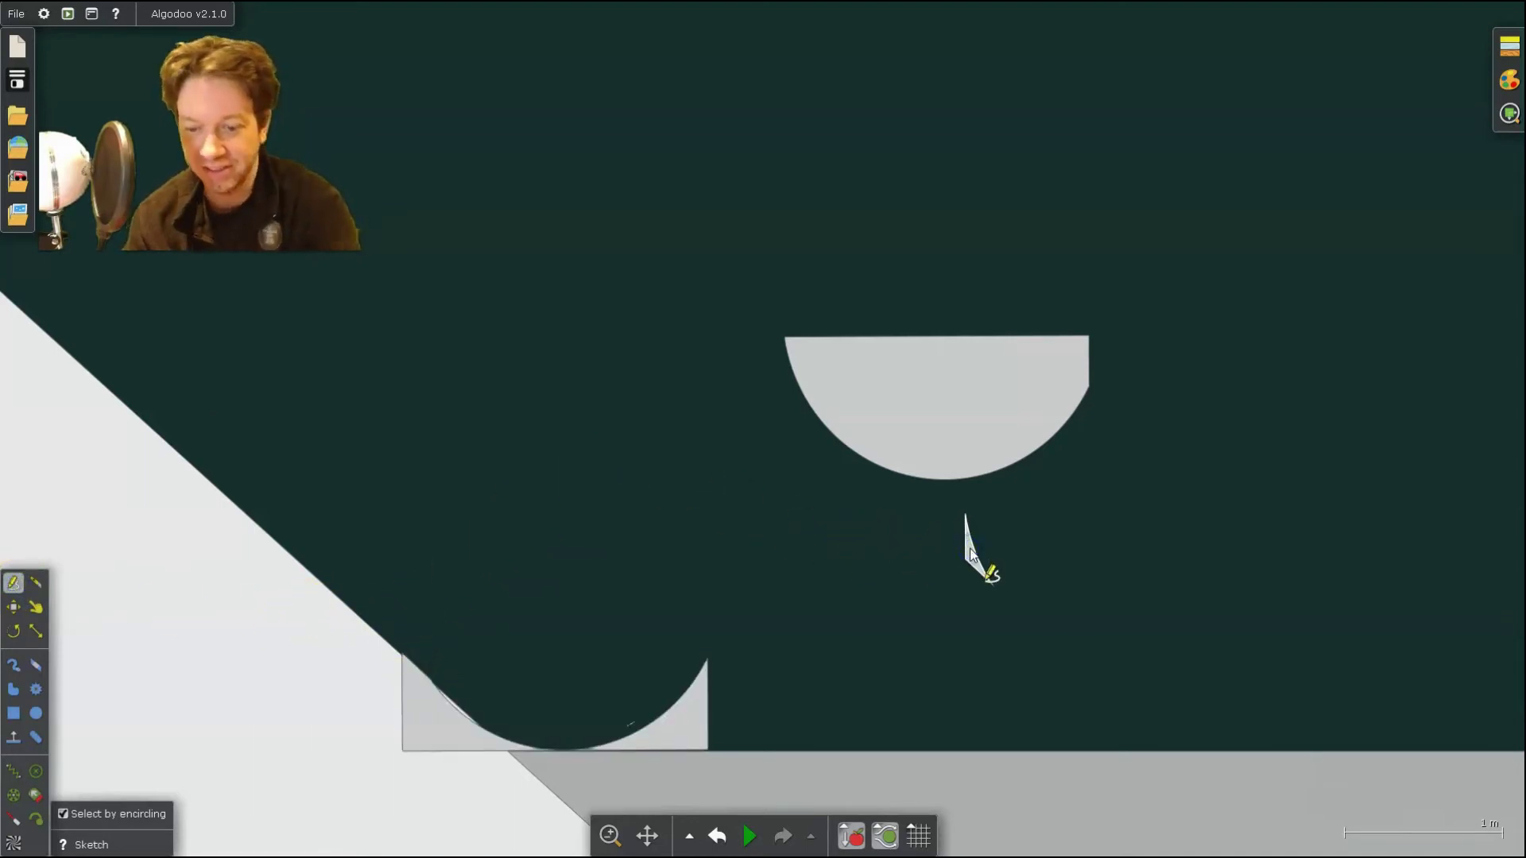
pyautogui.click(943, 408)
pyautogui.press('Delete')
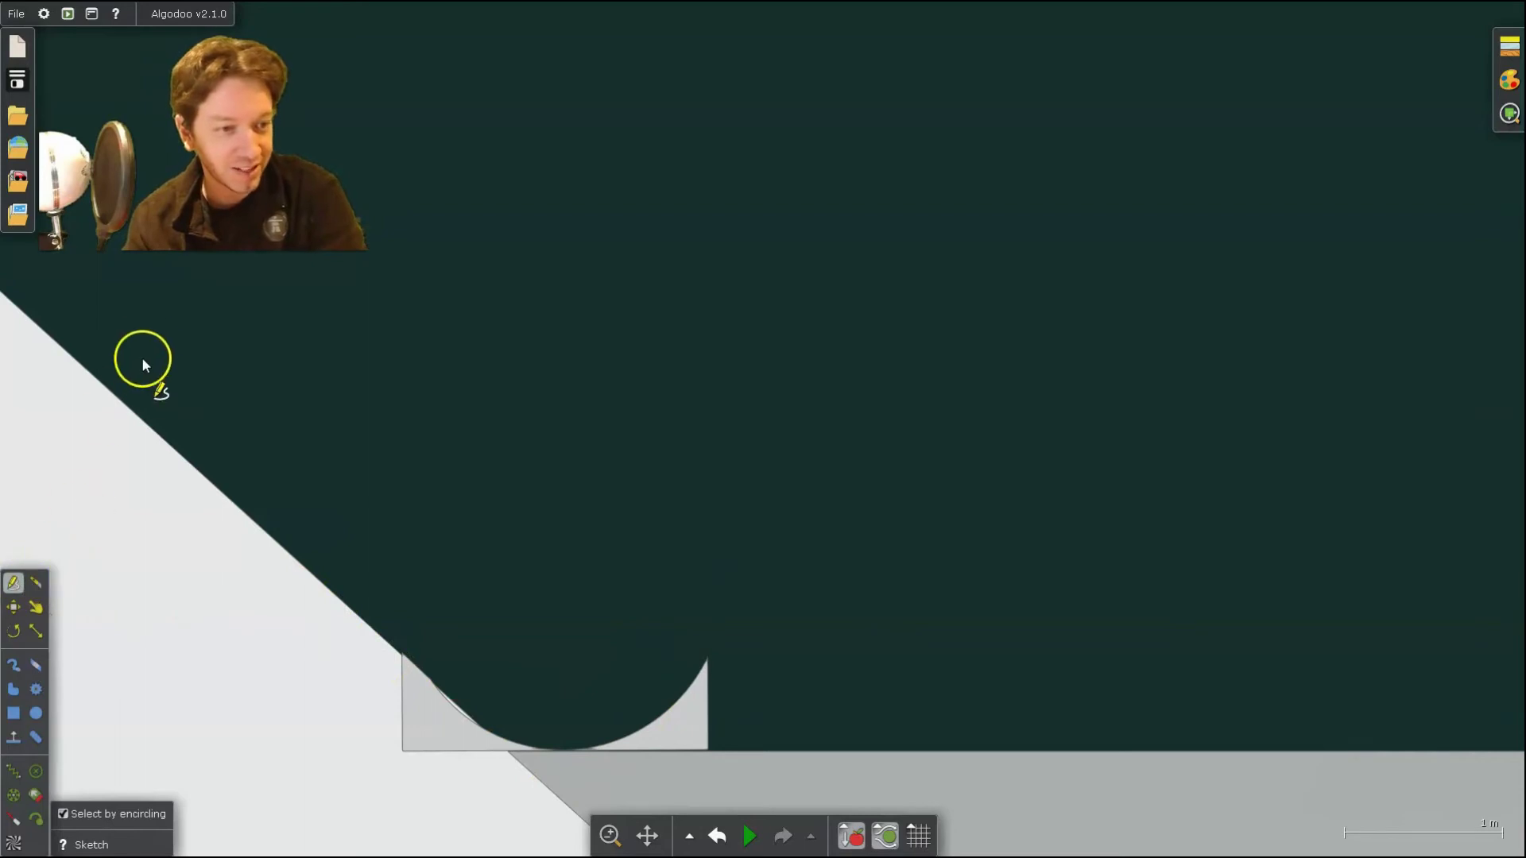
# - Sketch a small ball on the upper part of the ramp and fixate the curved piece at its ramp-side end
pyautogui.moveTo(139, 394); pyautogui.dragTo(165, 350)
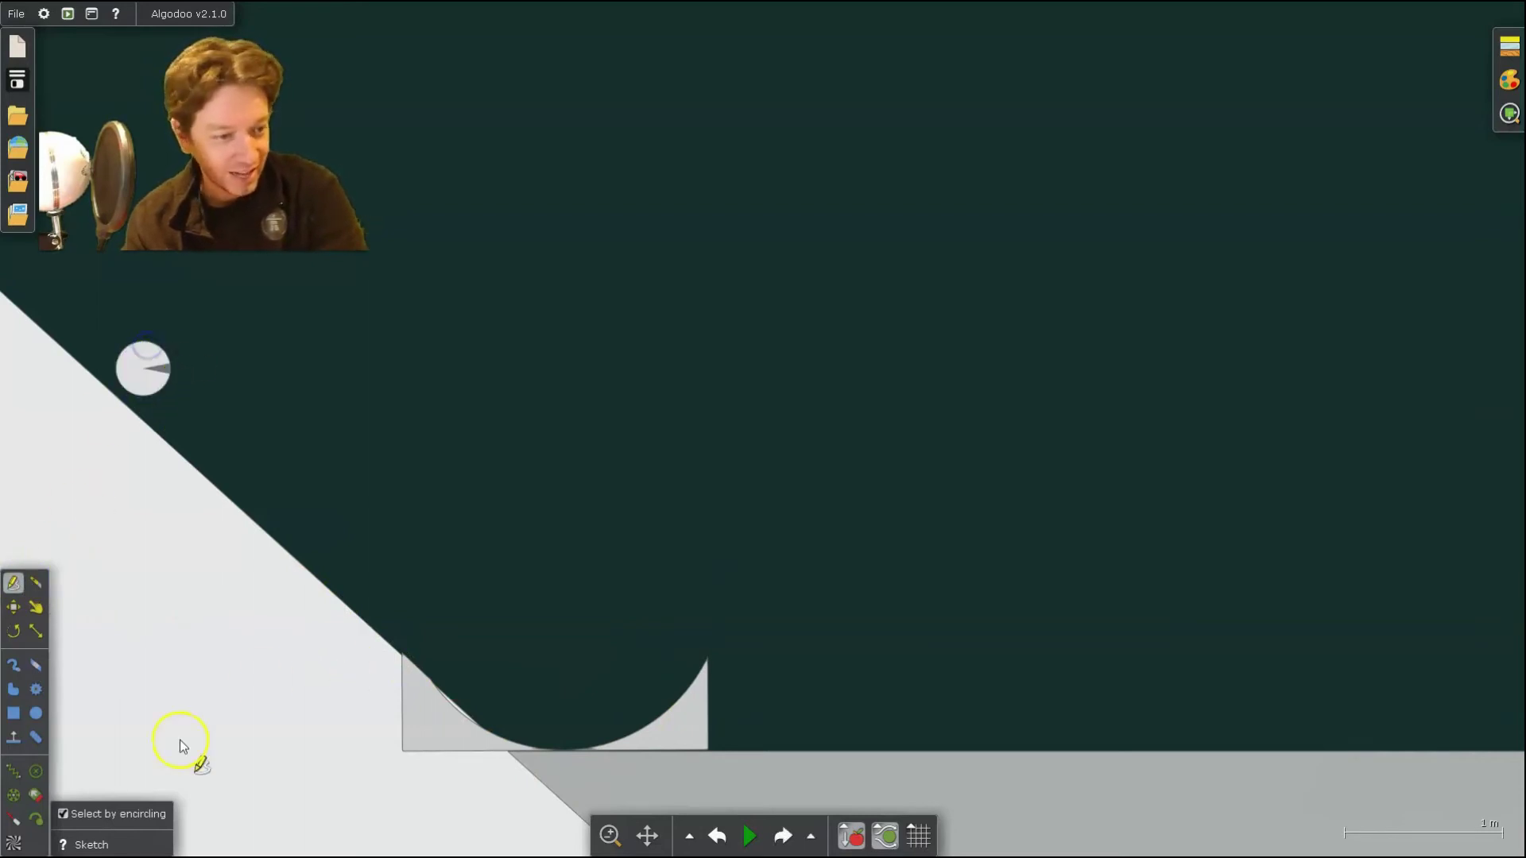
pyautogui.click(37, 772)
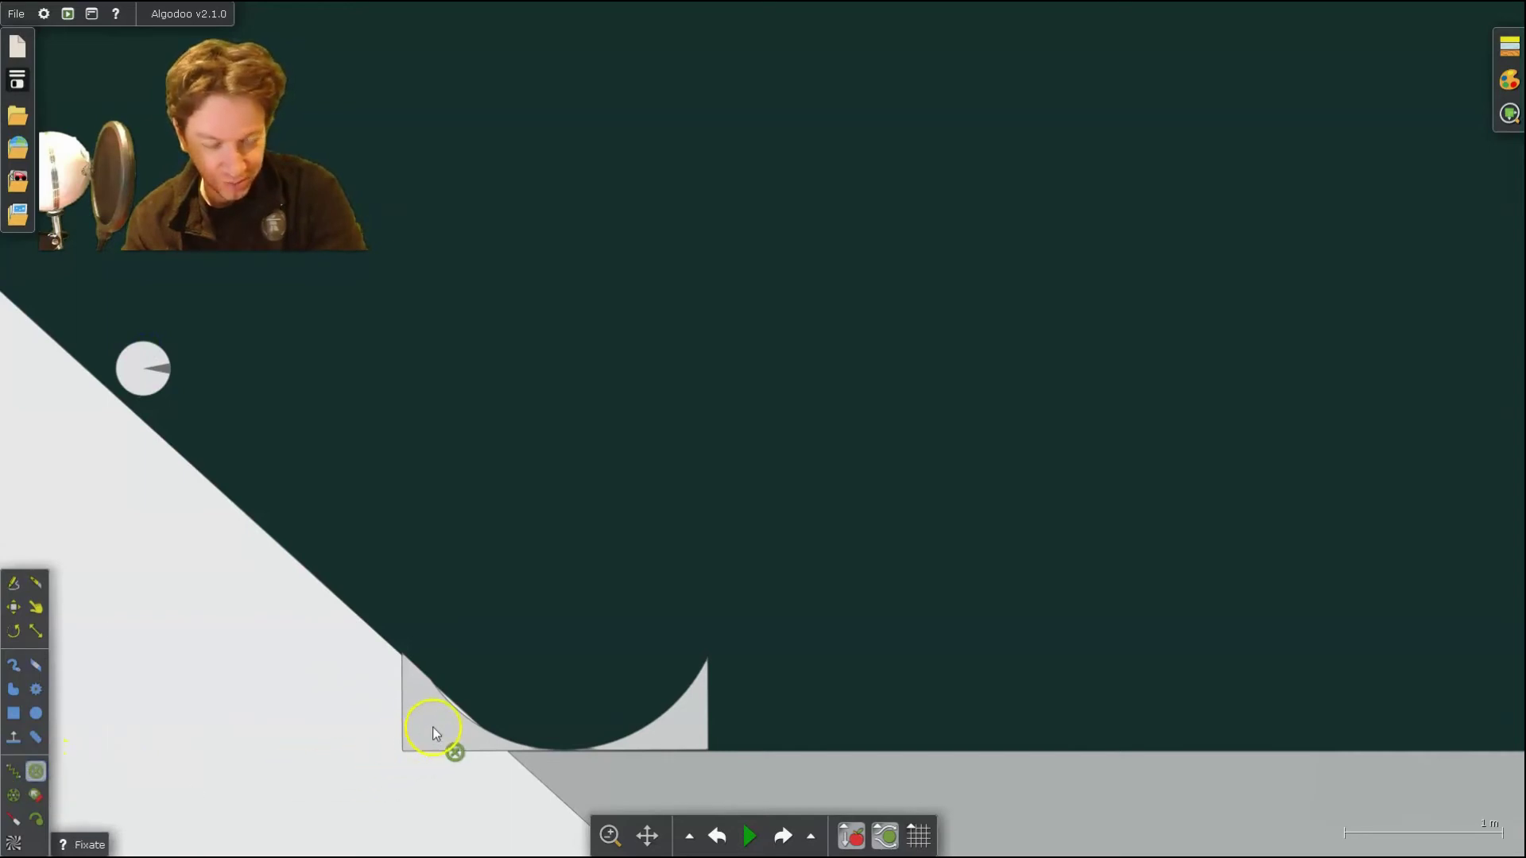
pyautogui.click(433, 727)
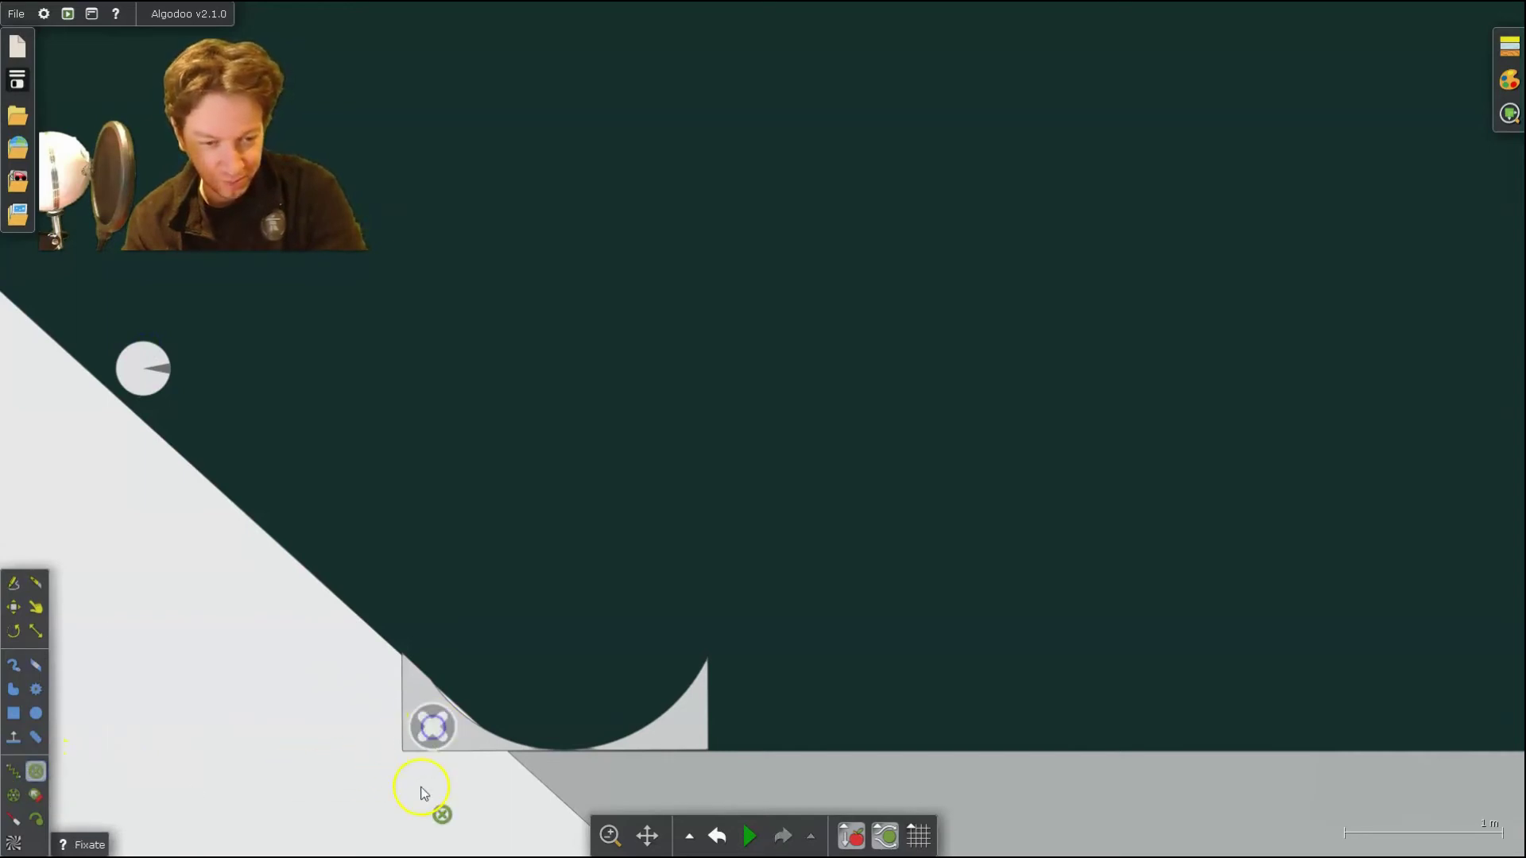
# - Run the simulation with the ball on the ramp, try nudging the curved piece, and undo back to the starting positions
pyautogui.click(753, 839)
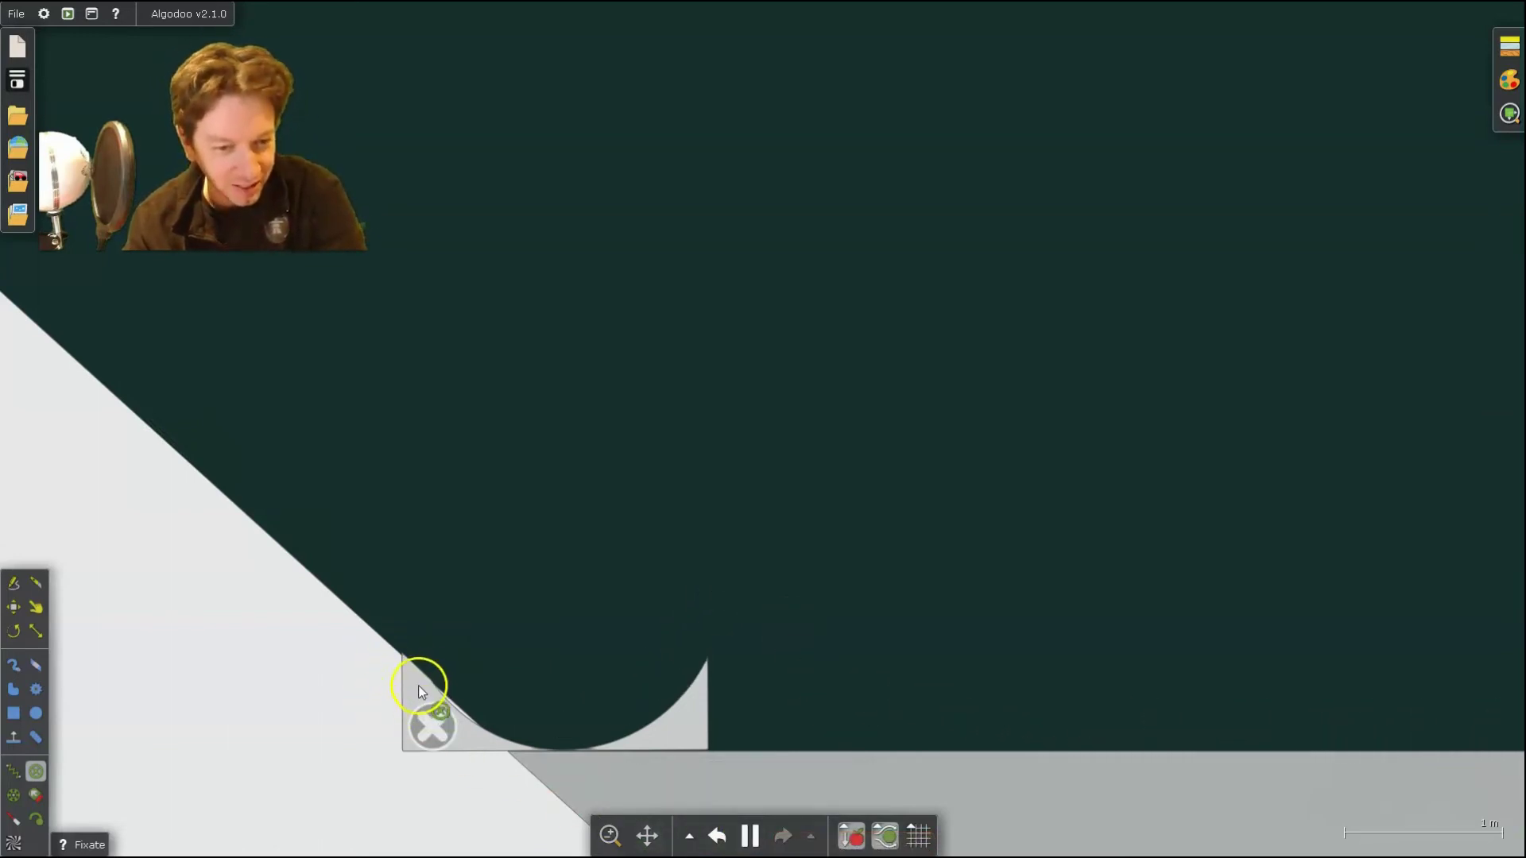
pyautogui.click(14, 585)
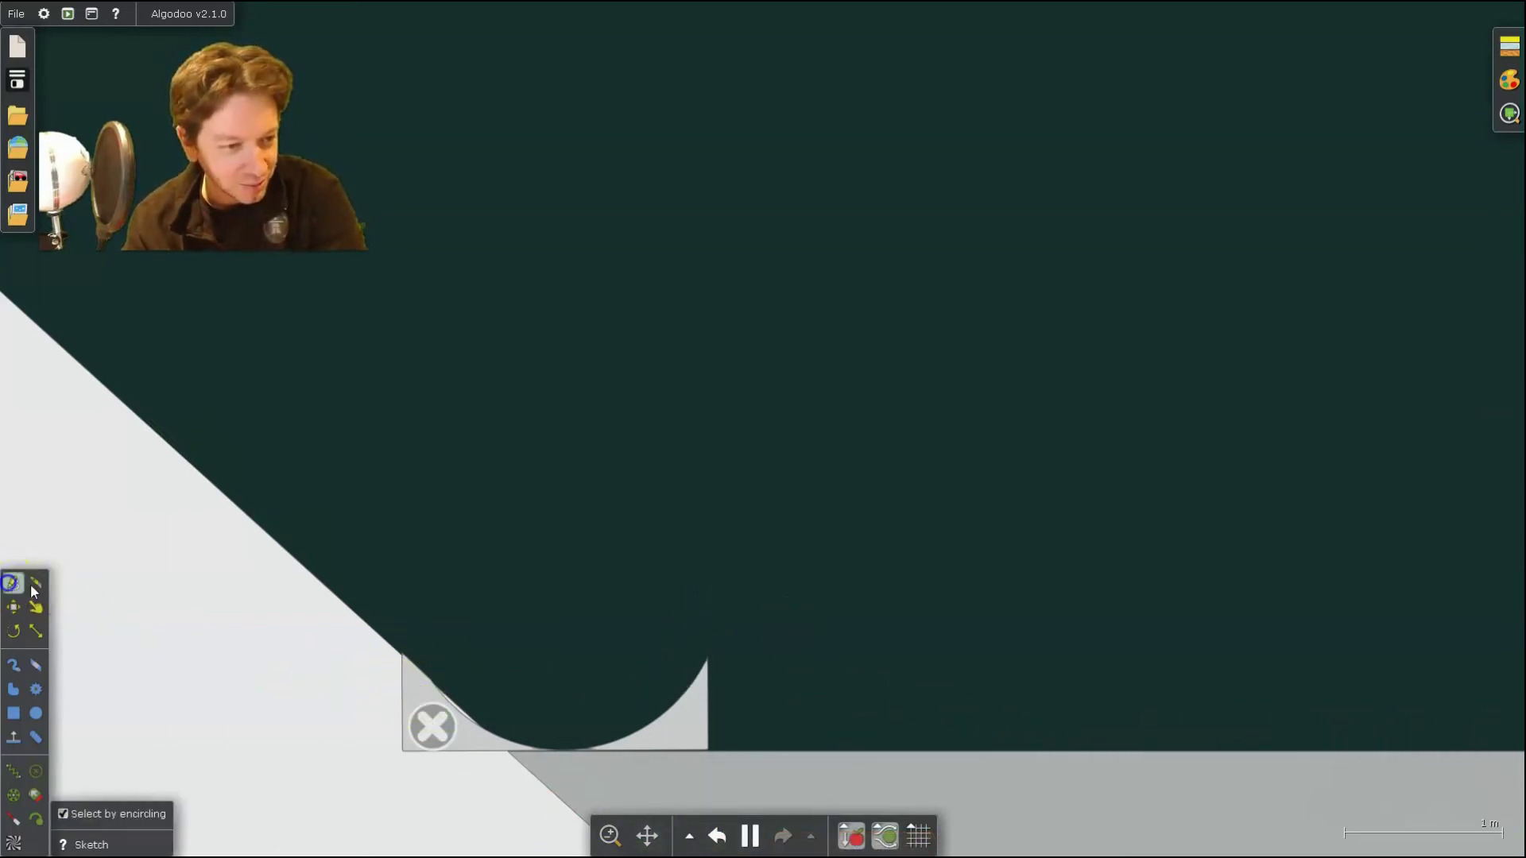
pyautogui.click(680, 733)
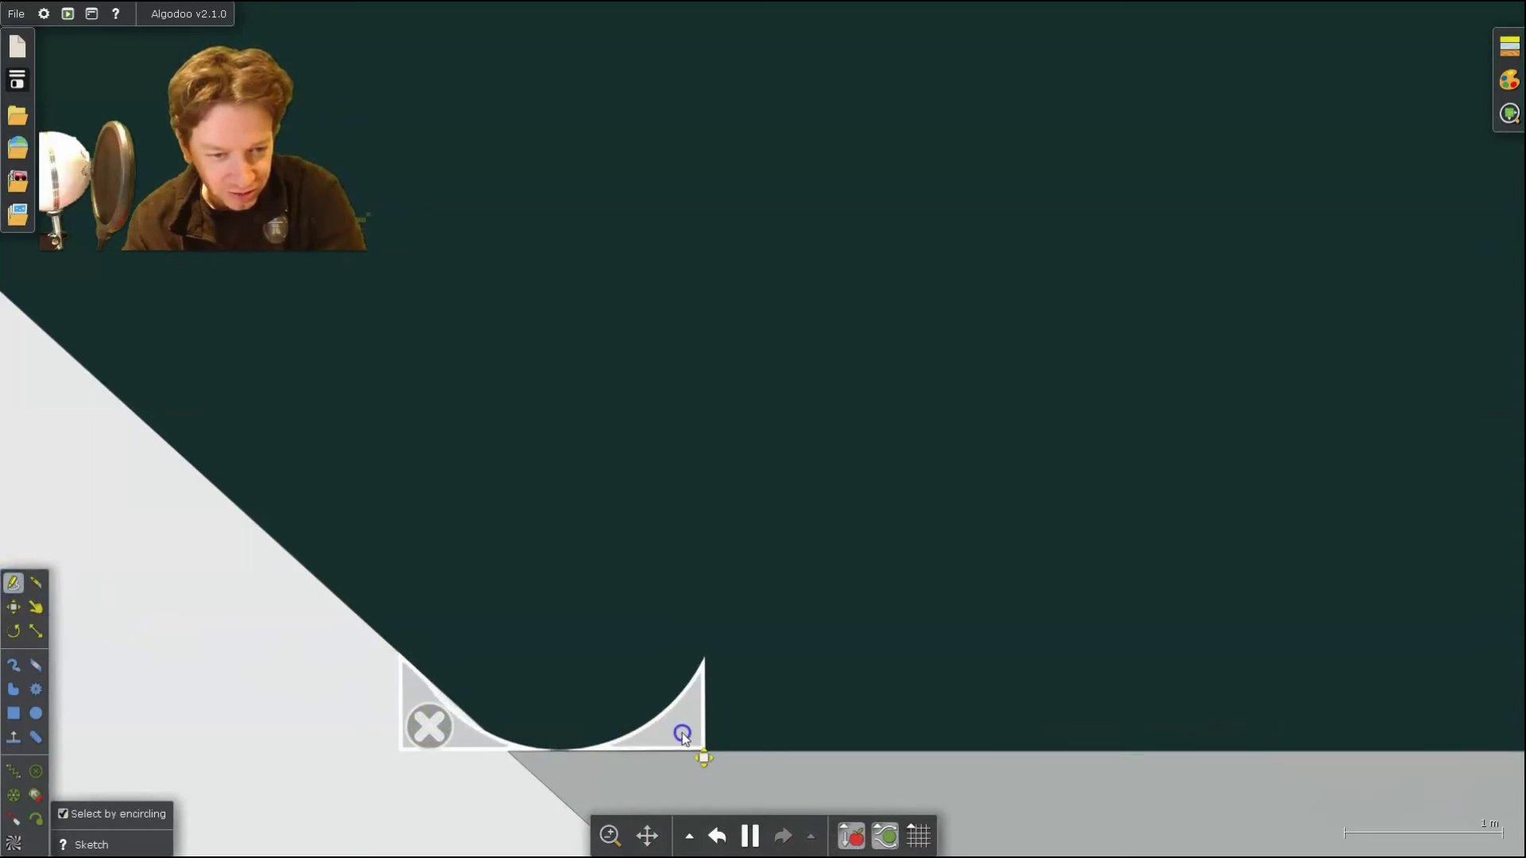
pyautogui.click(720, 836)
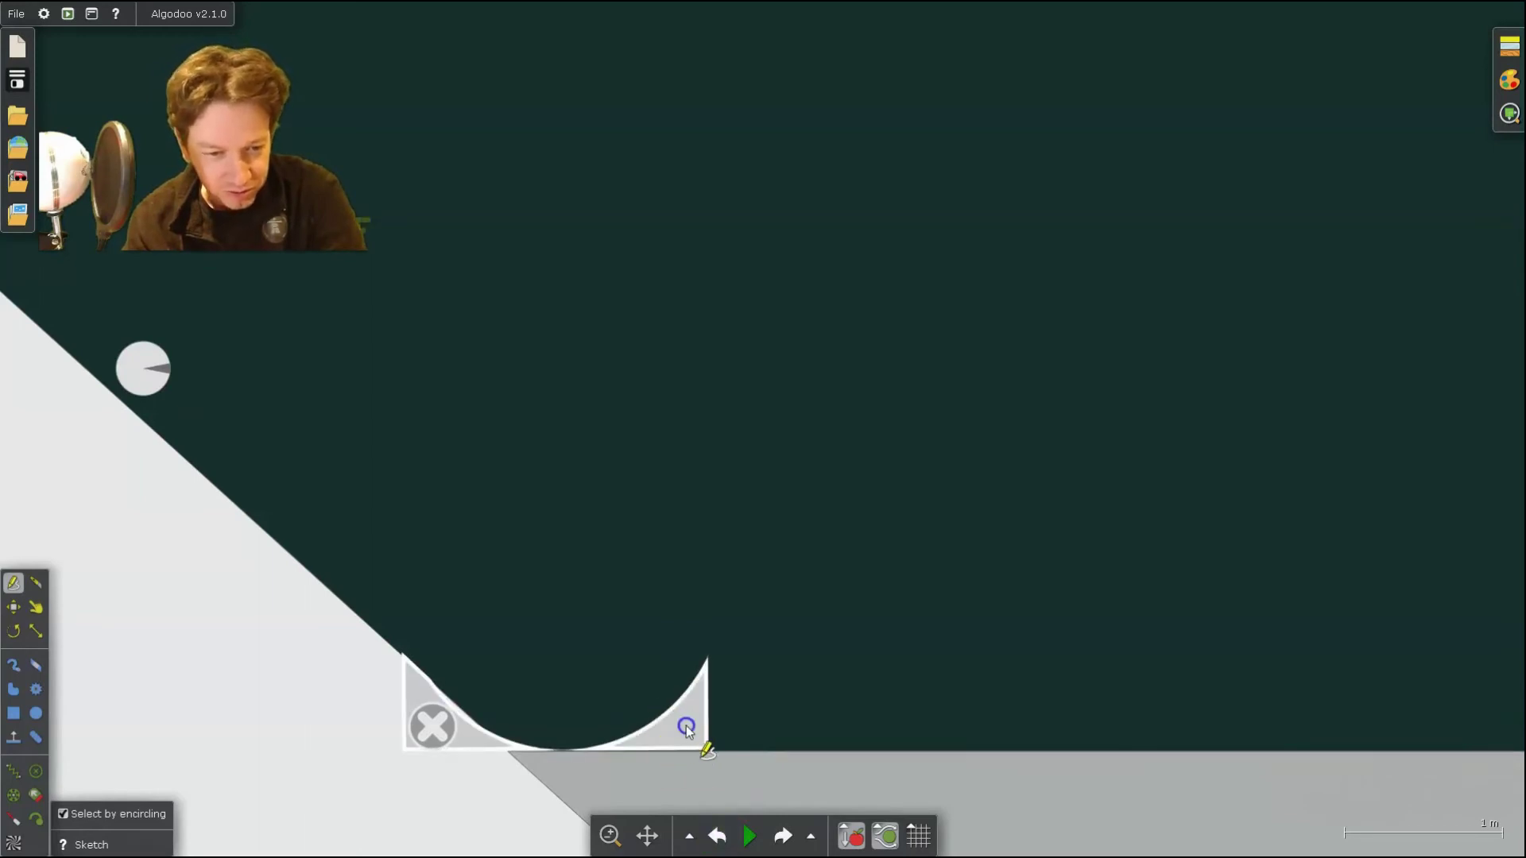
# - Nudge the curved piece slightly toward the ramp and run the simulation until the ball has flown off the kicker, pausing it there
pyautogui.moveTo(686, 726); pyautogui.dragTo(683, 726)
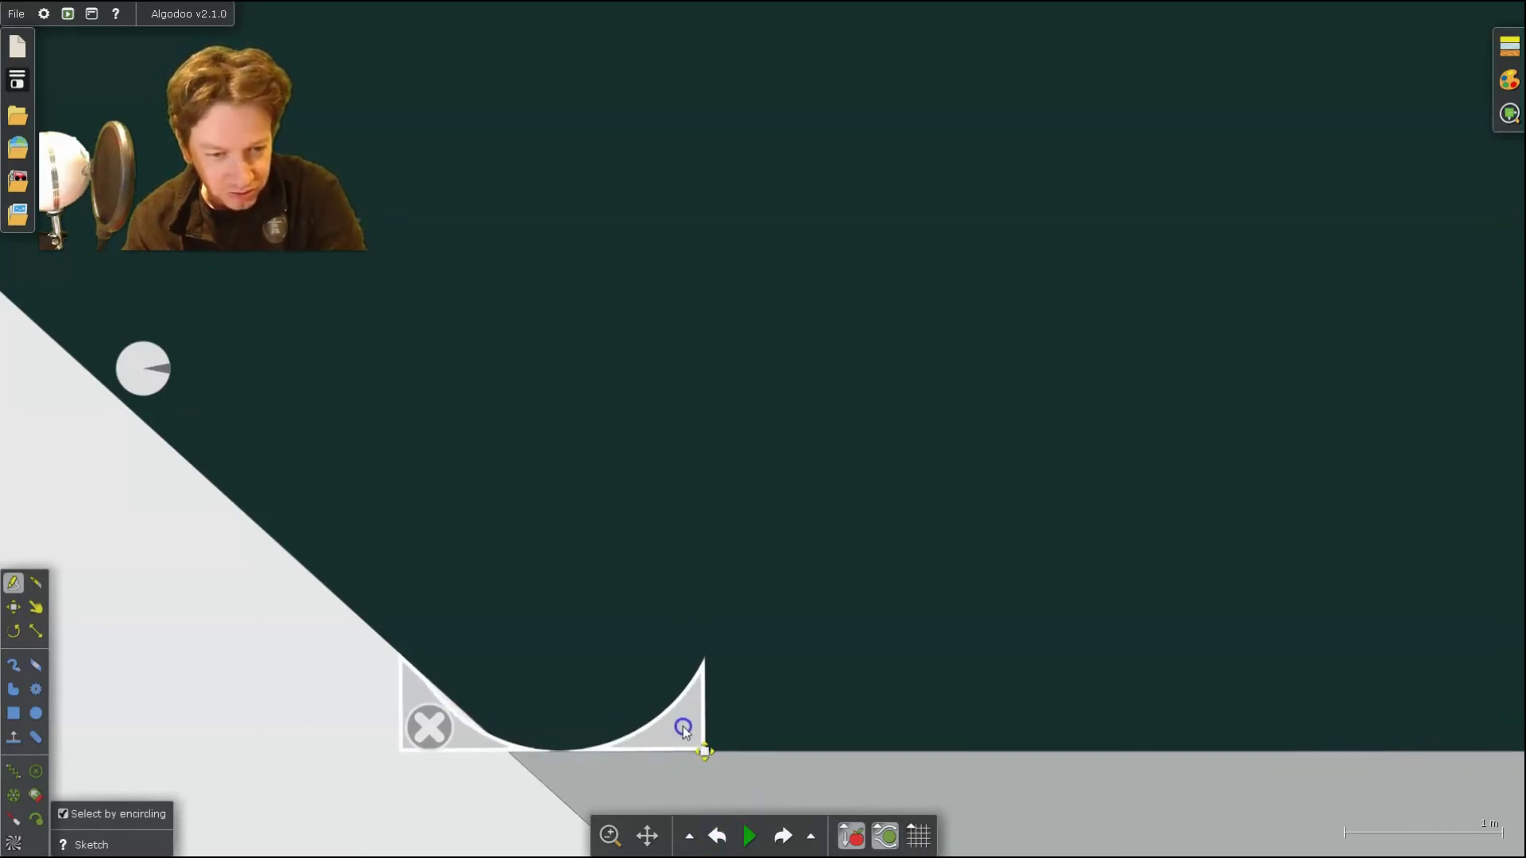
pyautogui.click(750, 836)
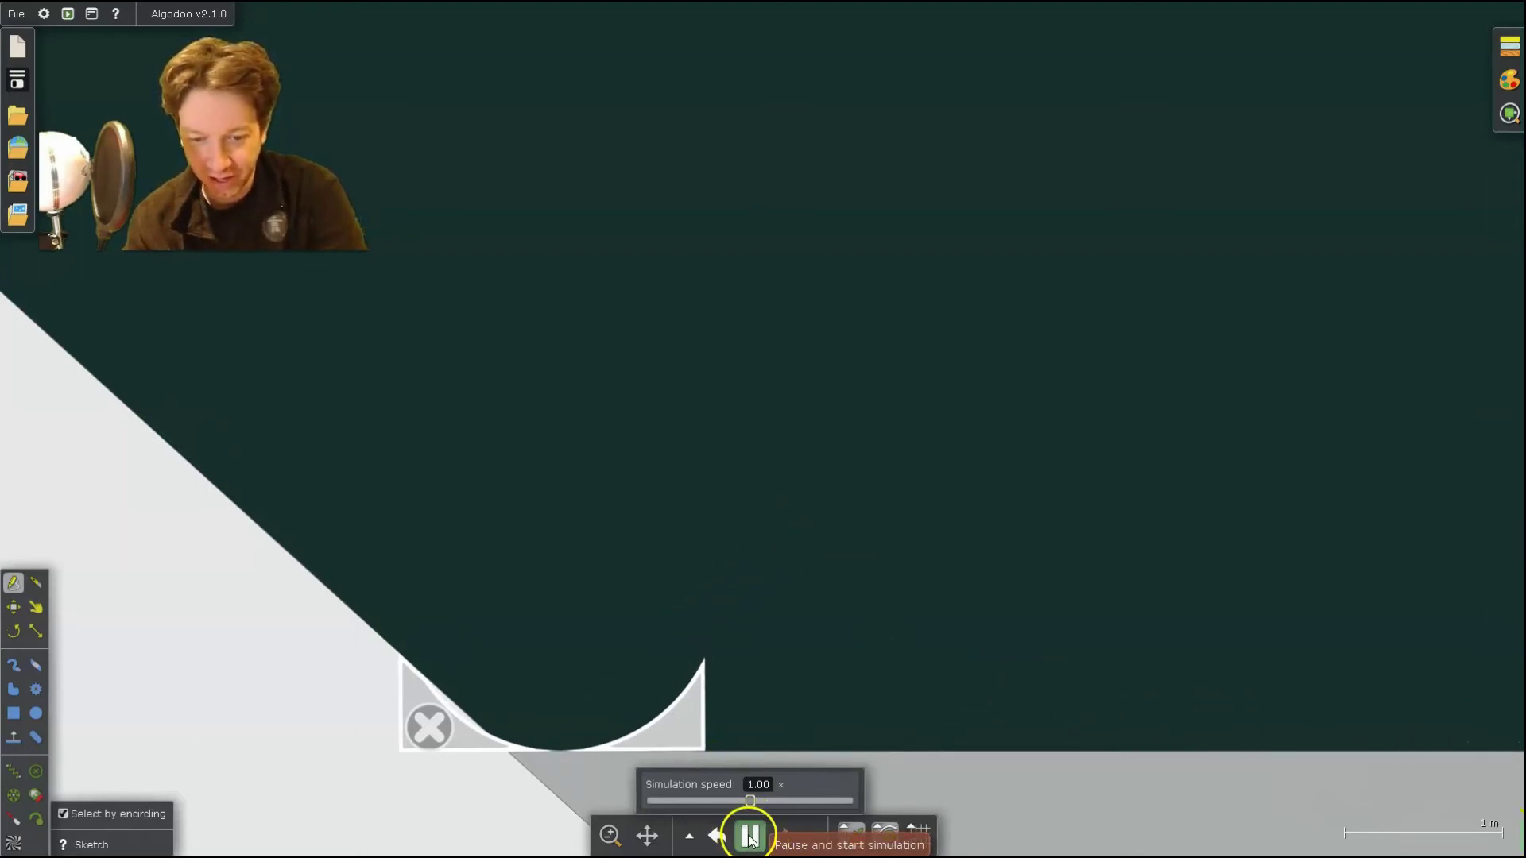
pyautogui.click(749, 838)
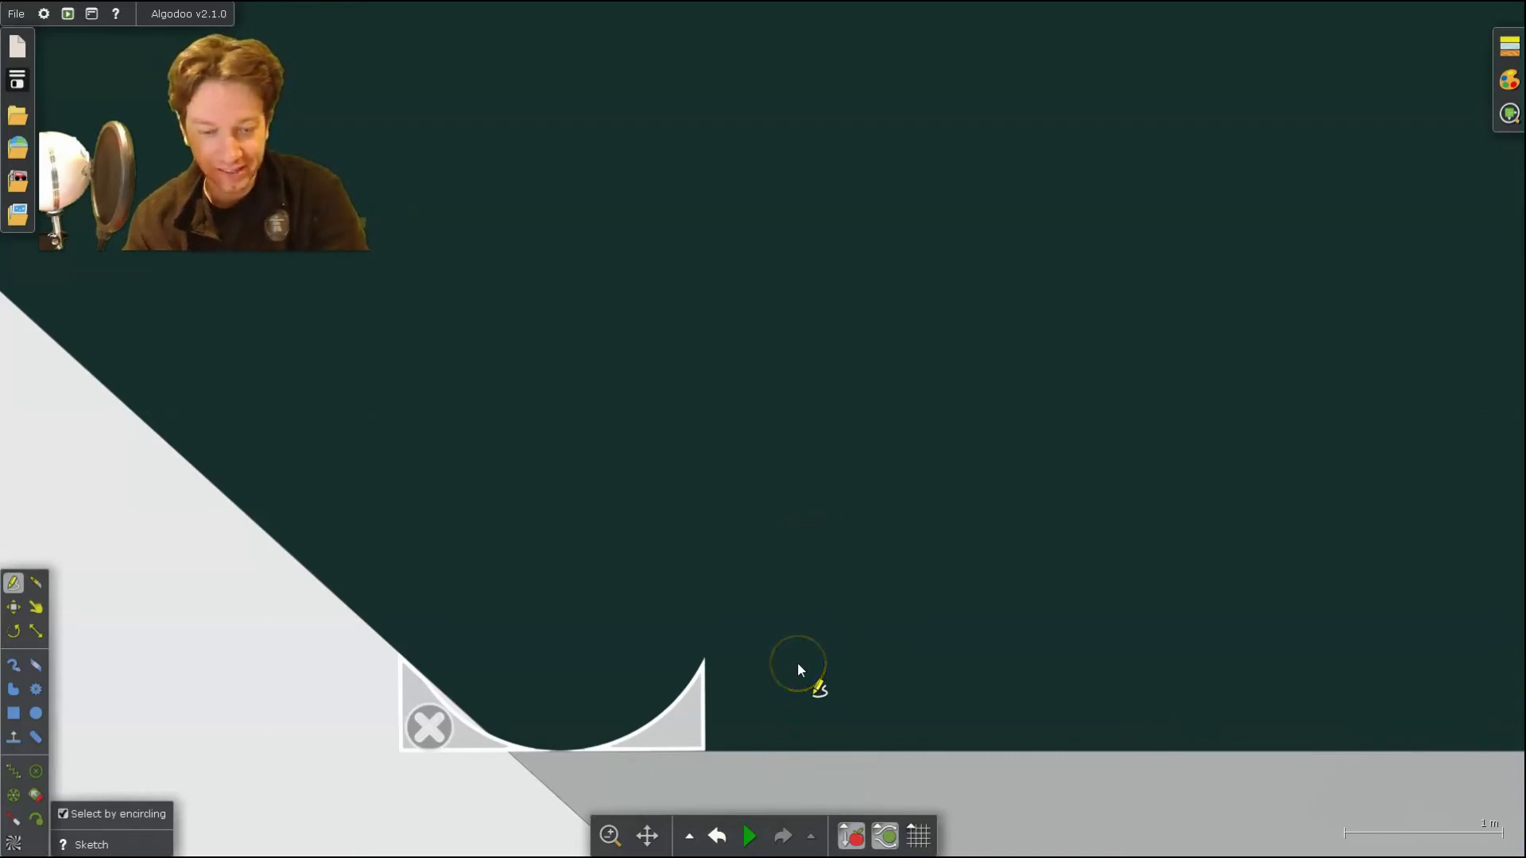
# - Draw a thin horizontal box about 5 m long from the kicker's tip and add ruler markings to it
pyautogui.click(710, 661)
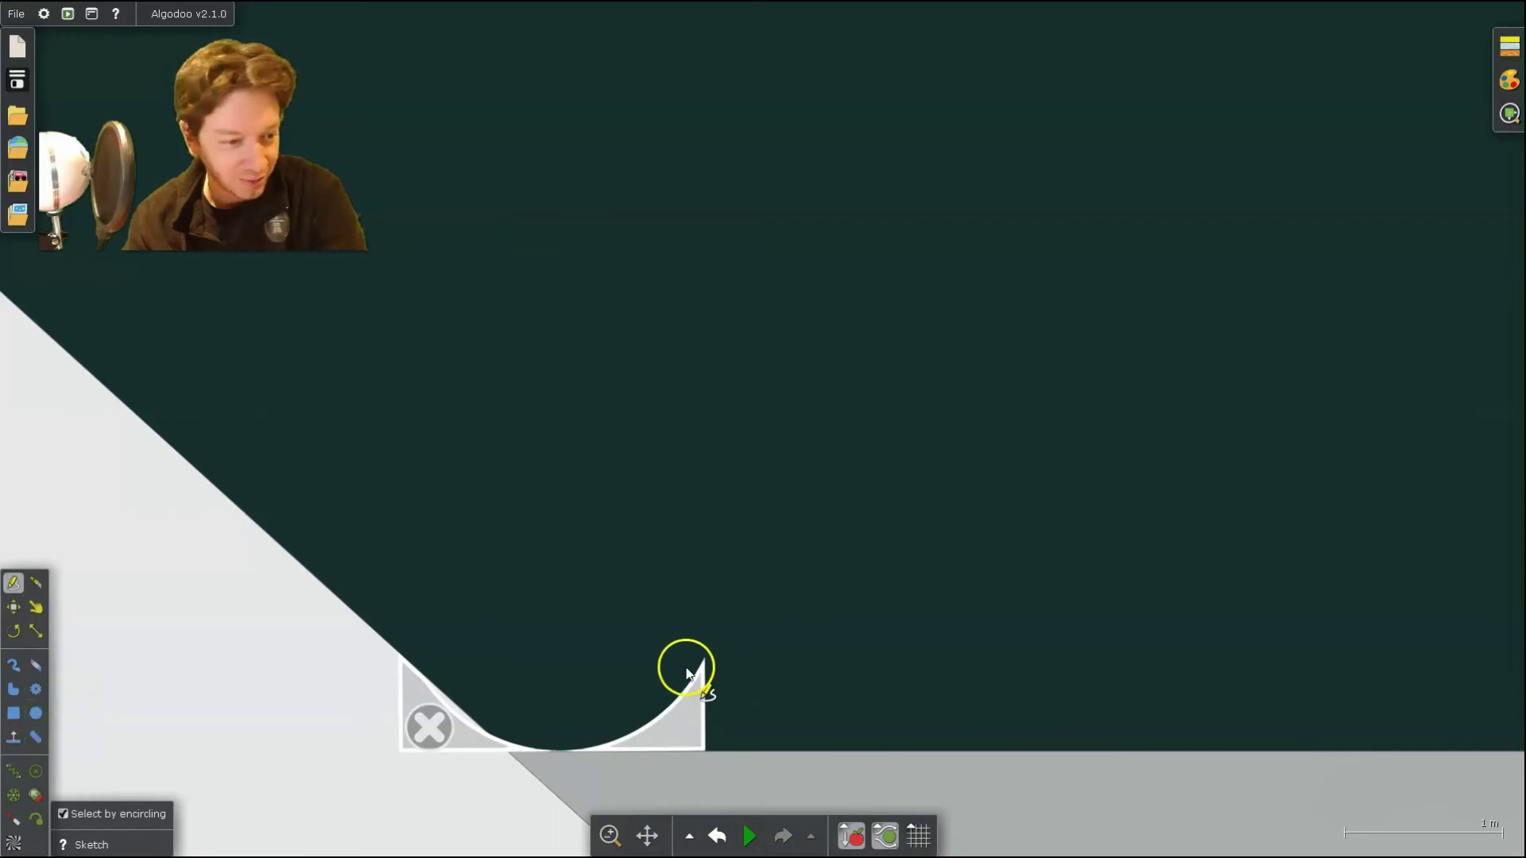
pyautogui.click(14, 713)
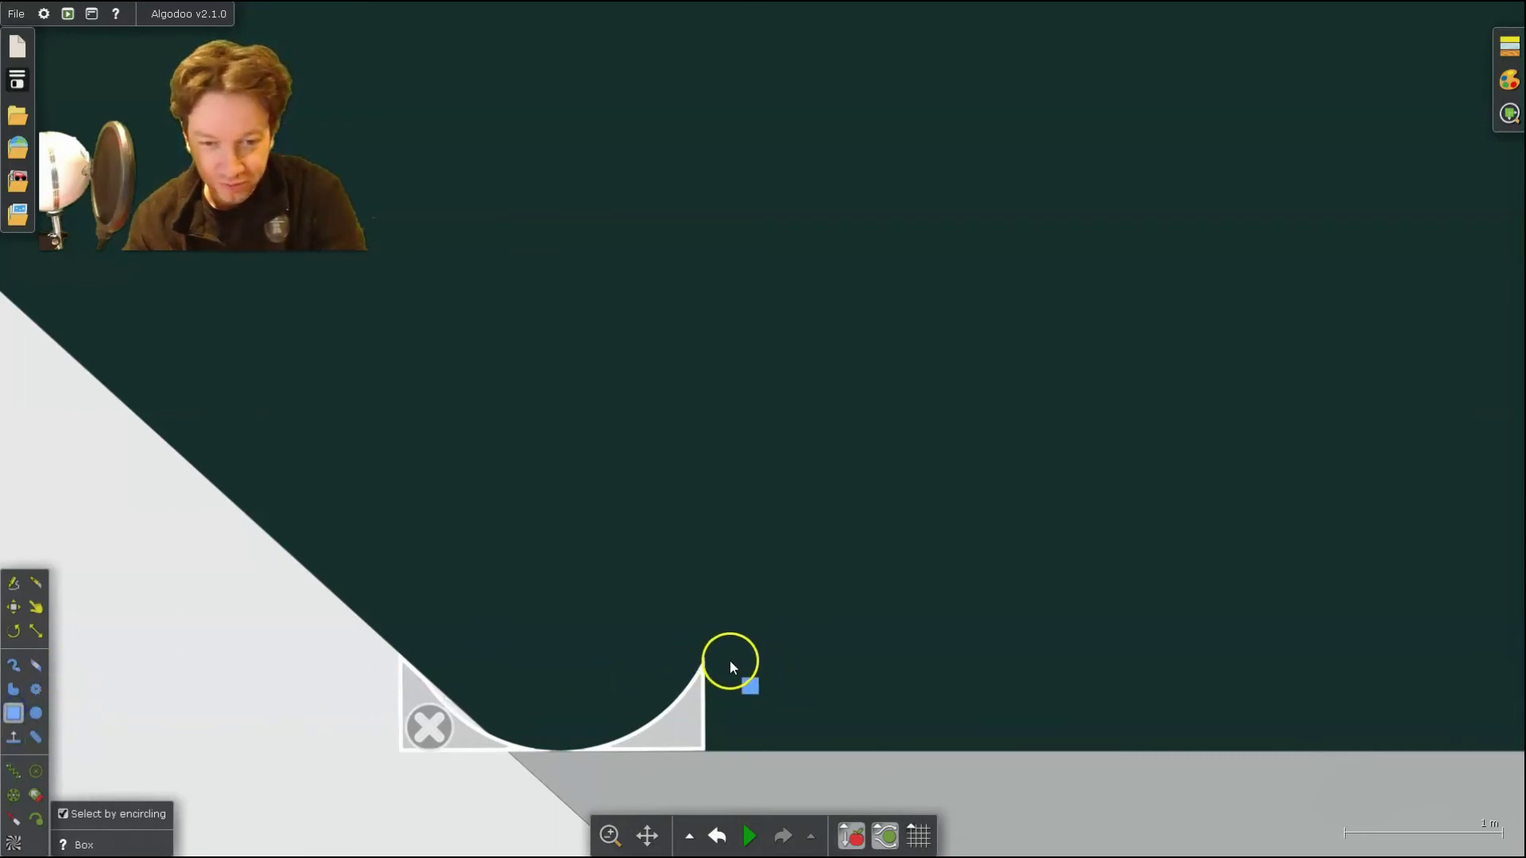
pyautogui.moveTo(706, 658); pyautogui.dragTo(1511, 677)
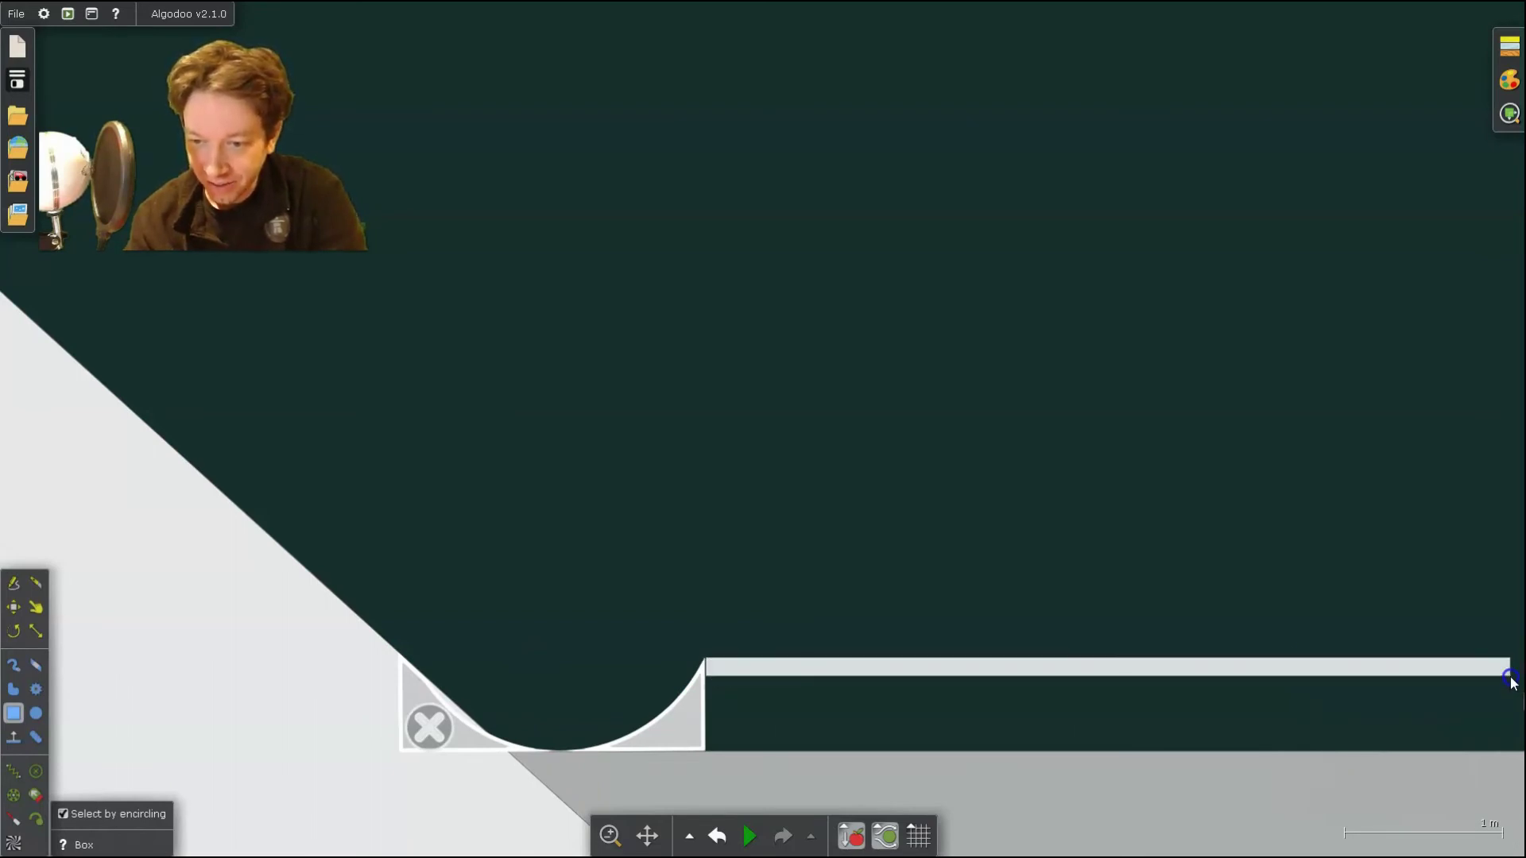
pyautogui.rightClick(872, 666)
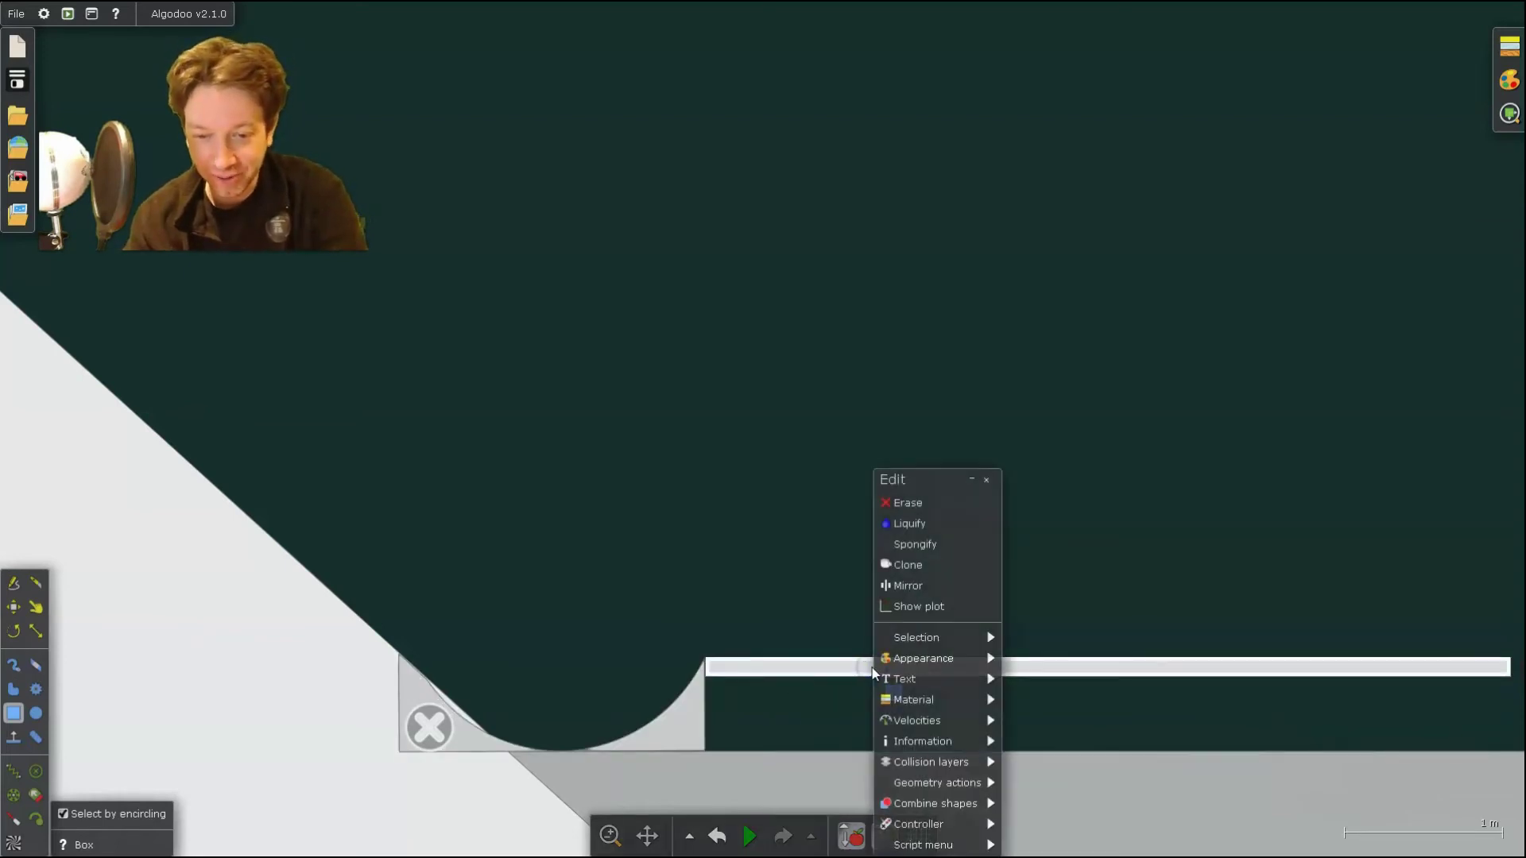
pyautogui.moveTo(971, 665)
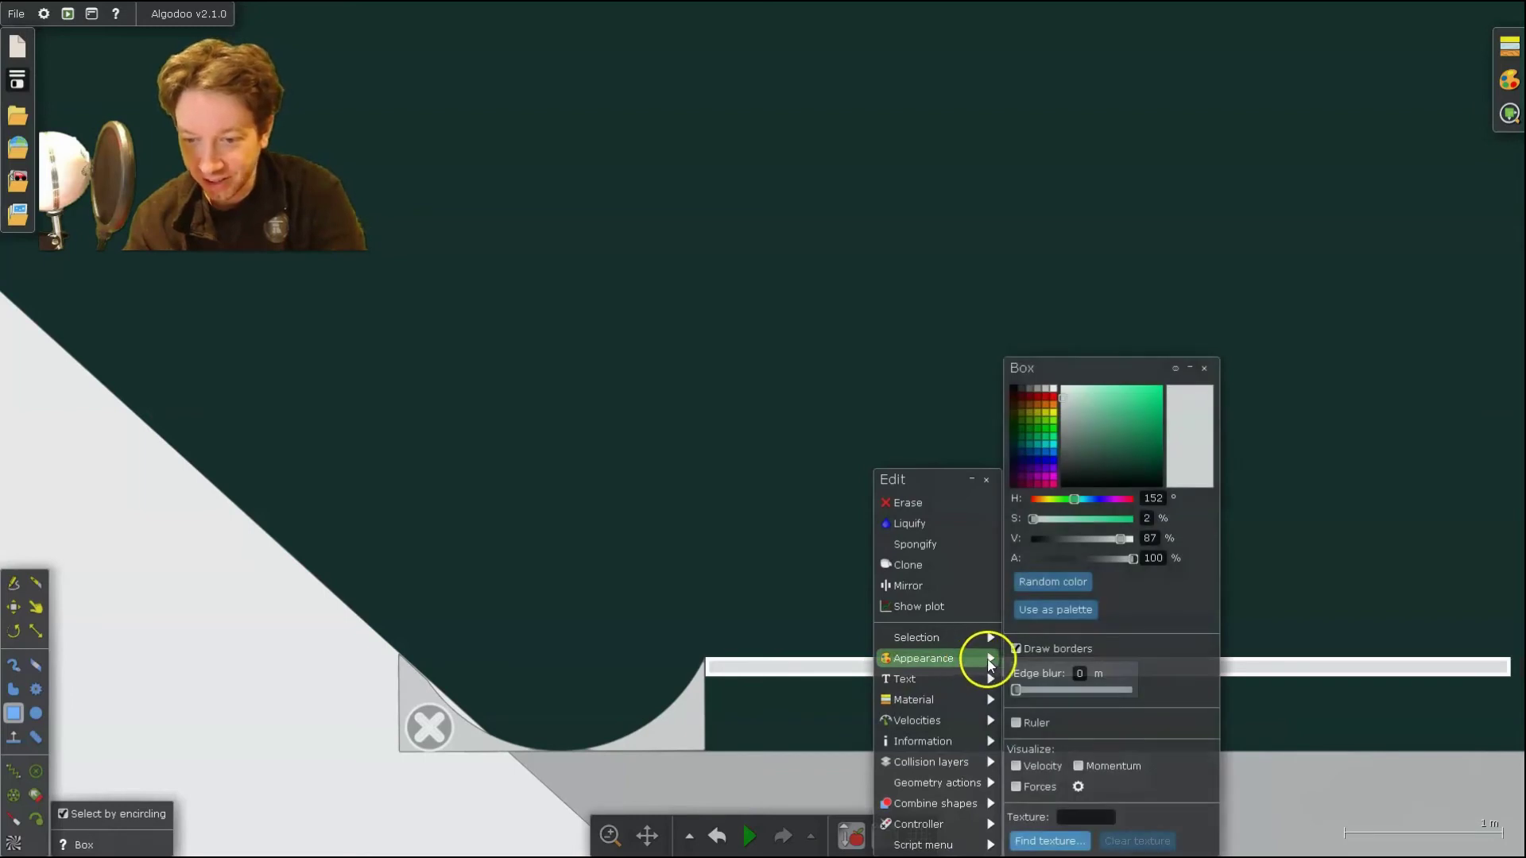
pyautogui.click(1021, 723)
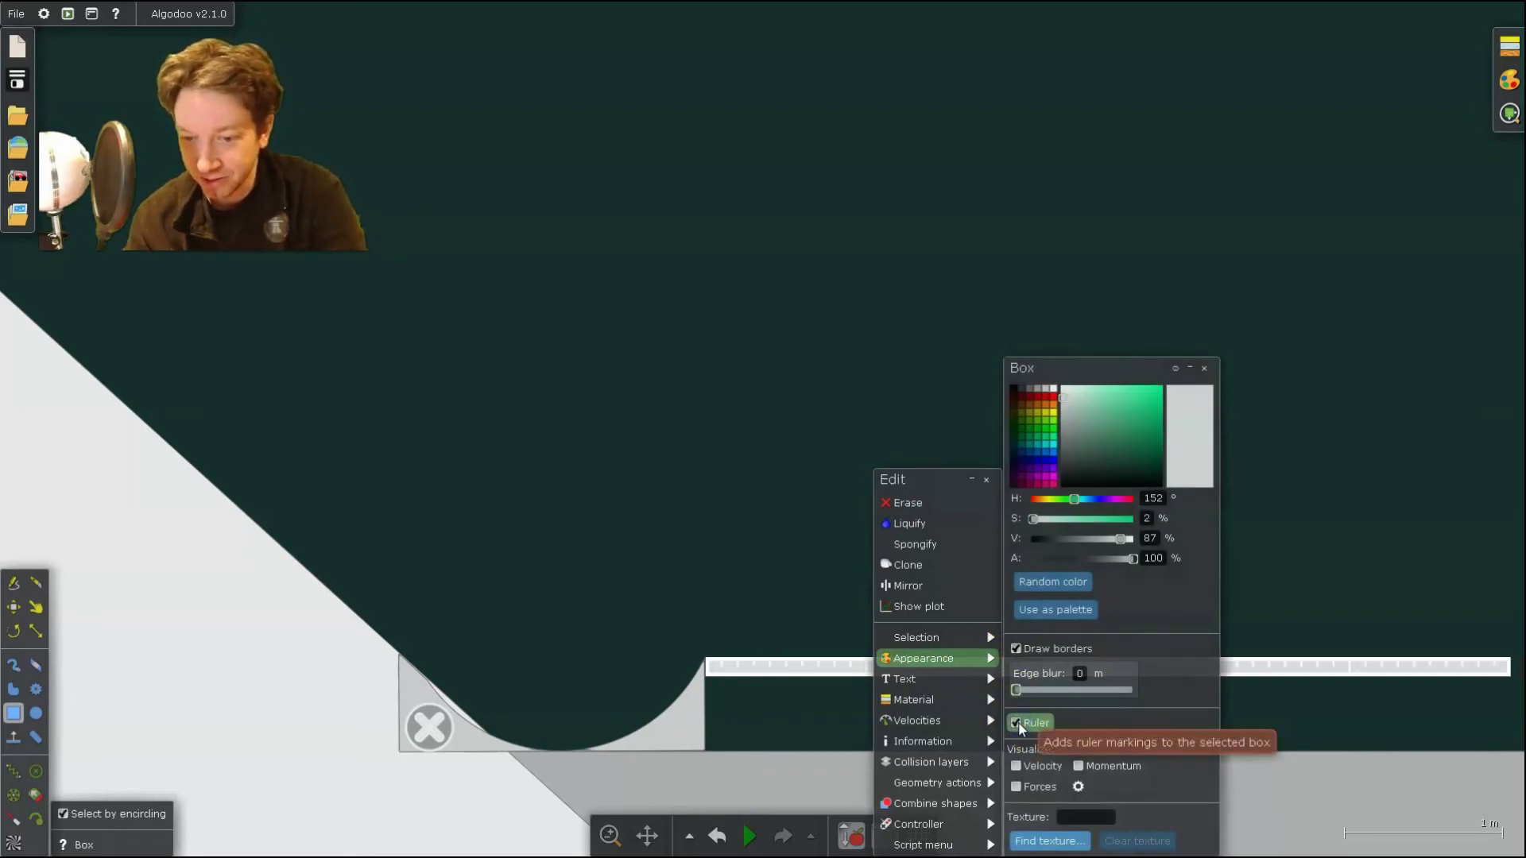
# - Recolour the ruler box black and close its appearance and edit windows
pyautogui.click(1172, 641)
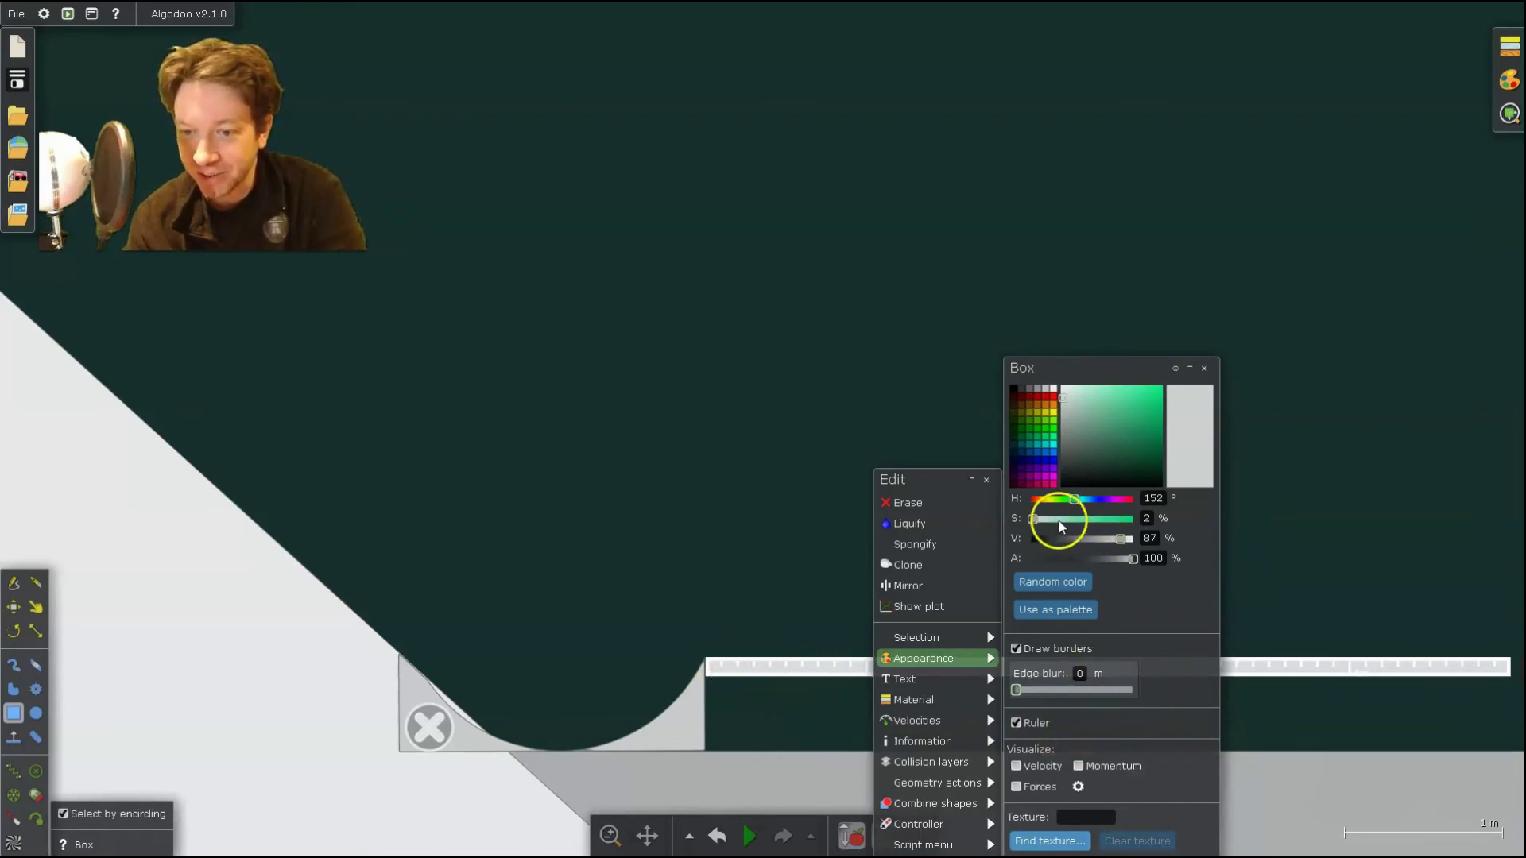
pyautogui.click(1016, 391)
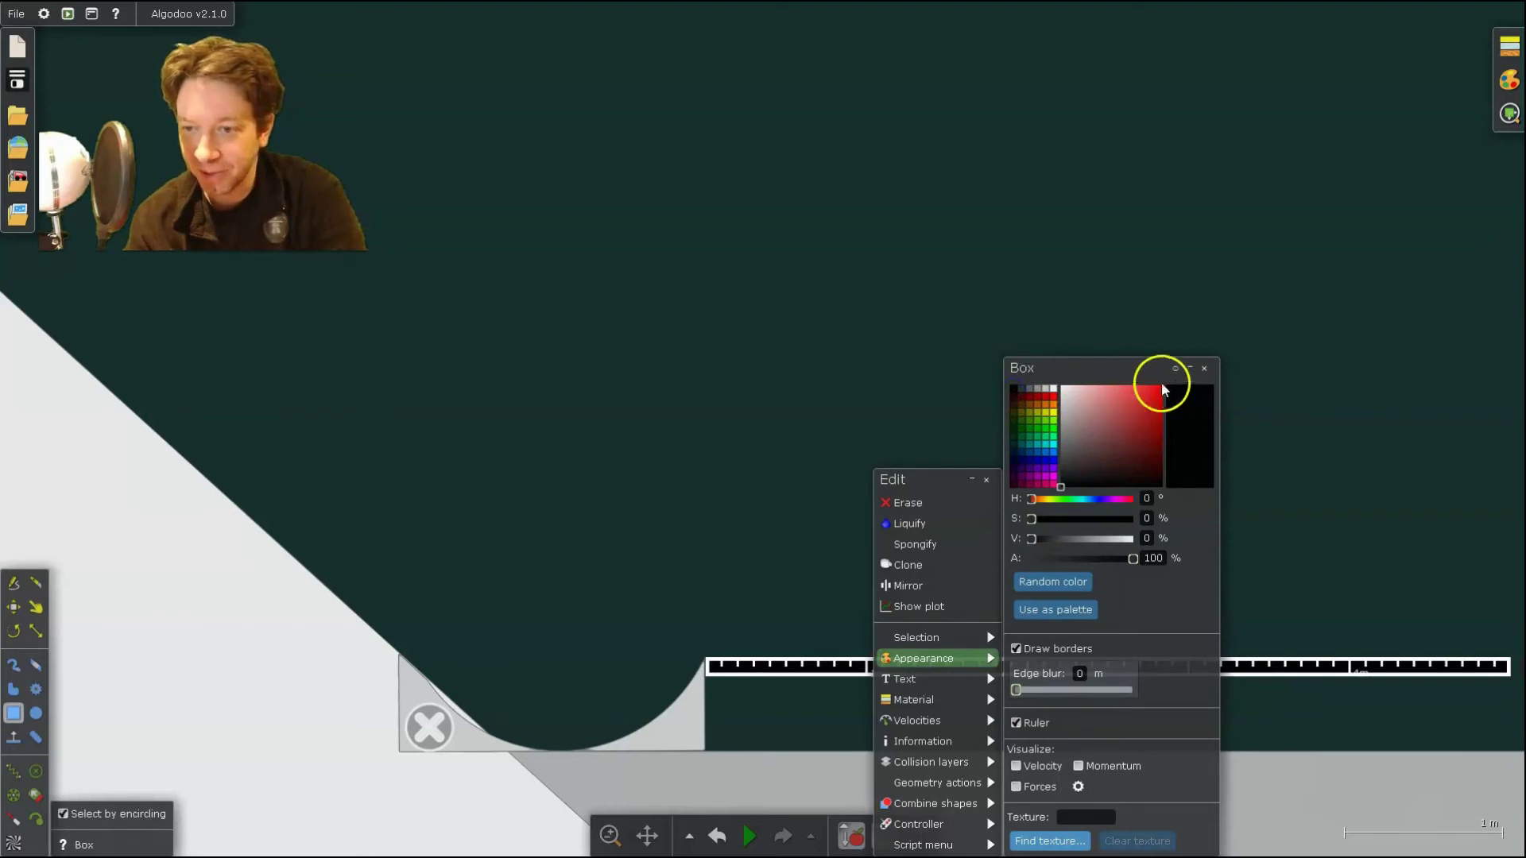
pyautogui.click(1204, 368)
pyautogui.click(986, 480)
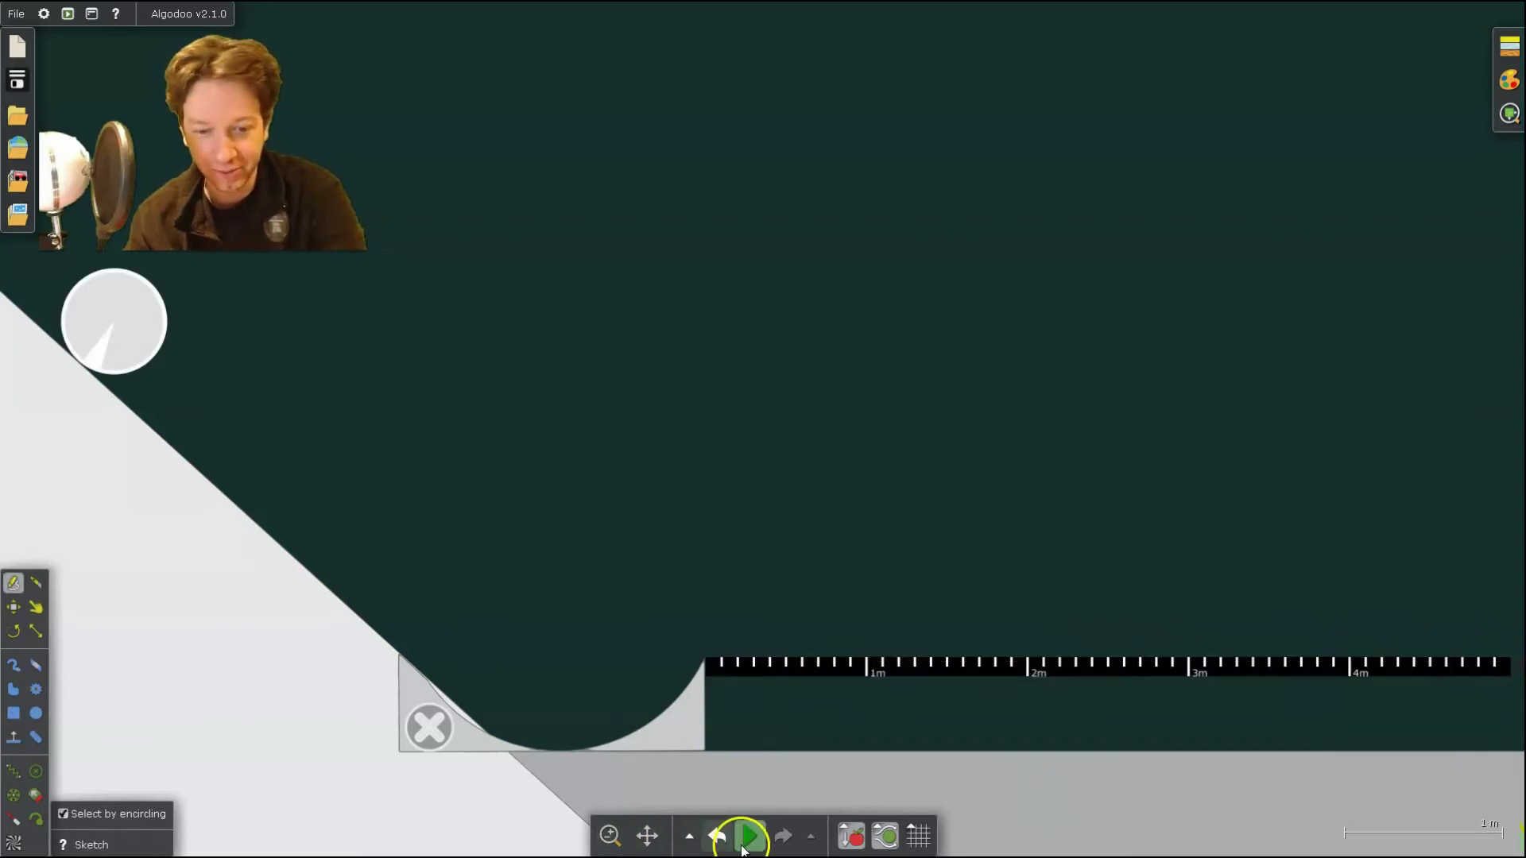
# - Test-run the ball over the loose ruler, undo back to the starting positions, and fixate the ruler just before its 2 m mark
pyautogui.click(747, 836)
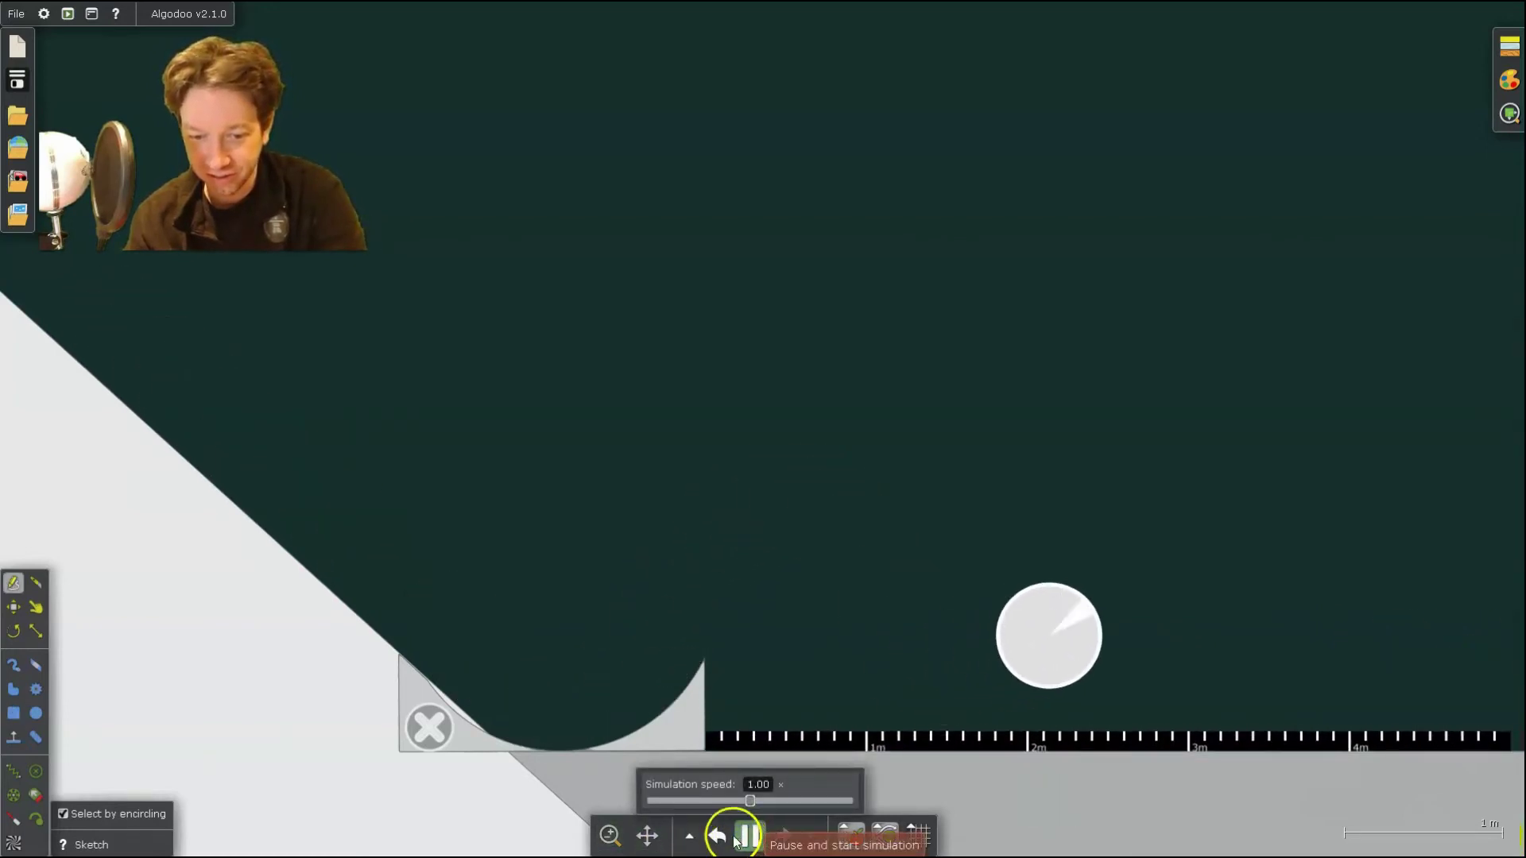
pyautogui.click(720, 836)
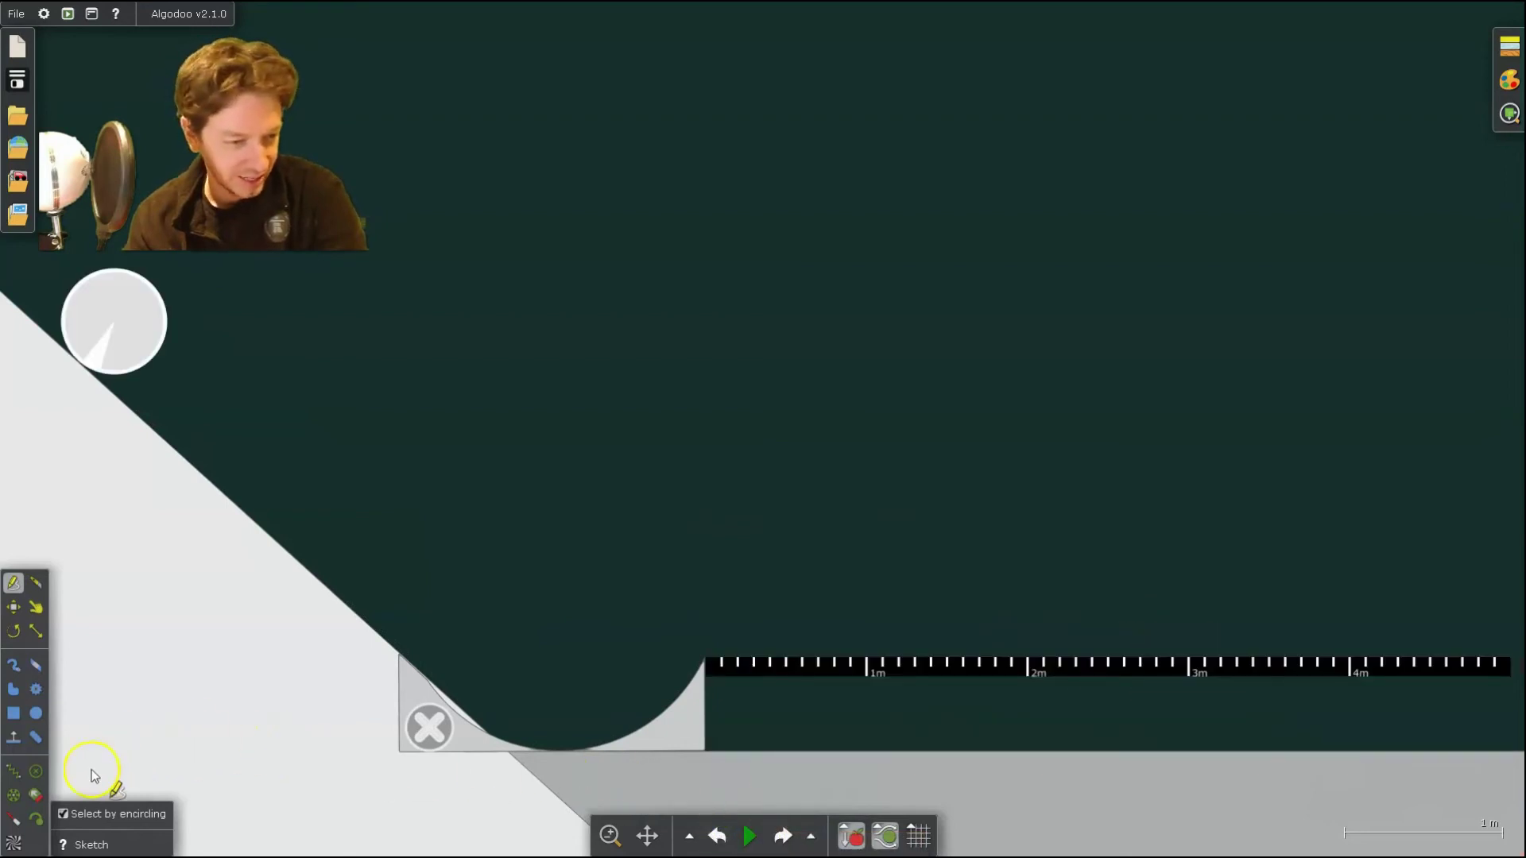
pyautogui.click(35, 771)
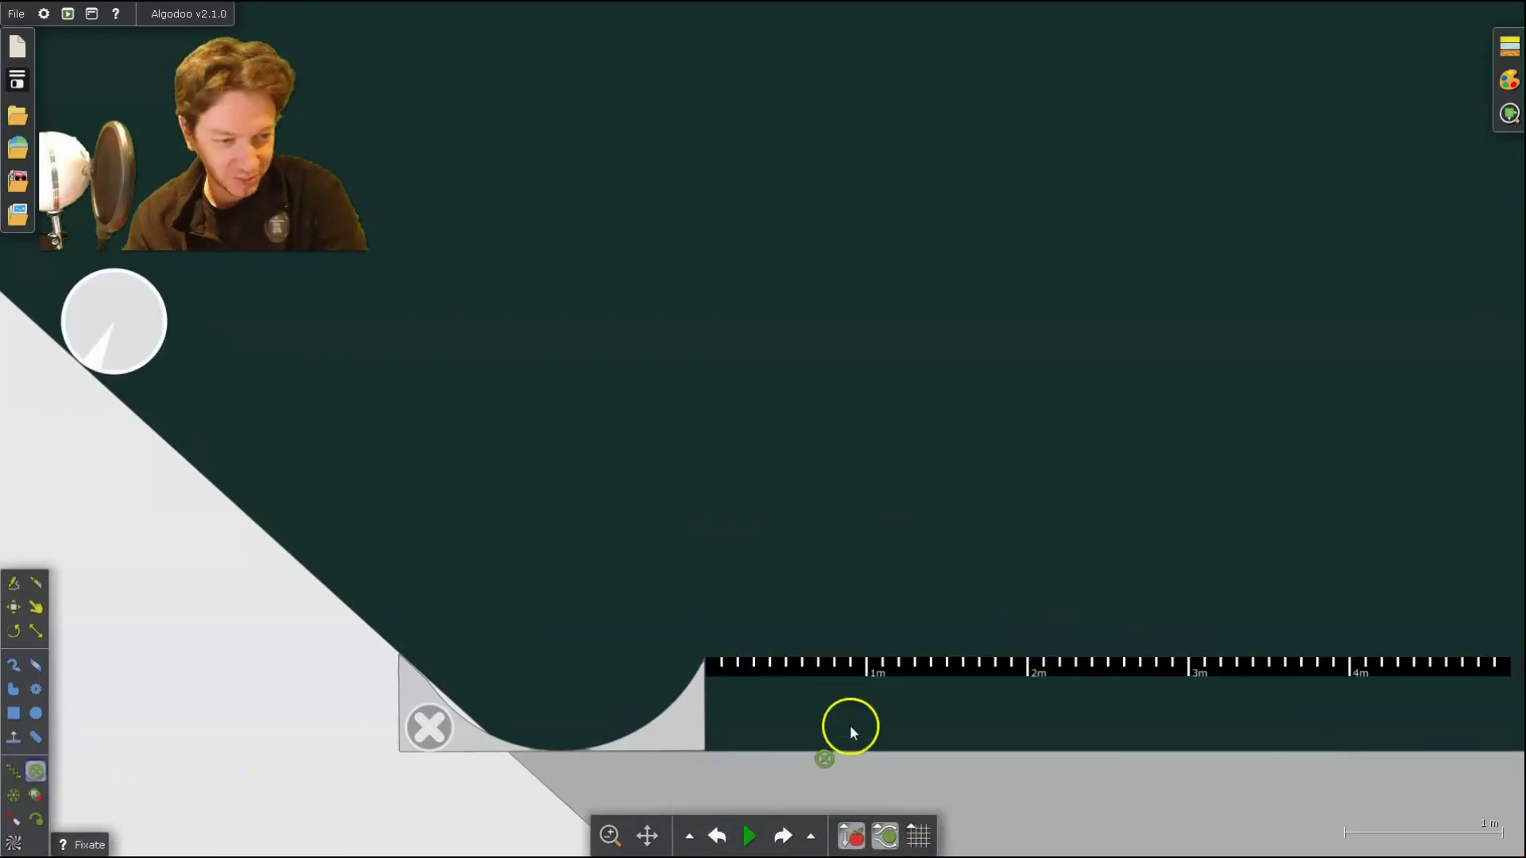
pyautogui.click(1011, 668)
# - Run the simulation until the ball crosses the fixated ruler, pause it, and undo back to the starting positions
pyautogui.click(747, 836)
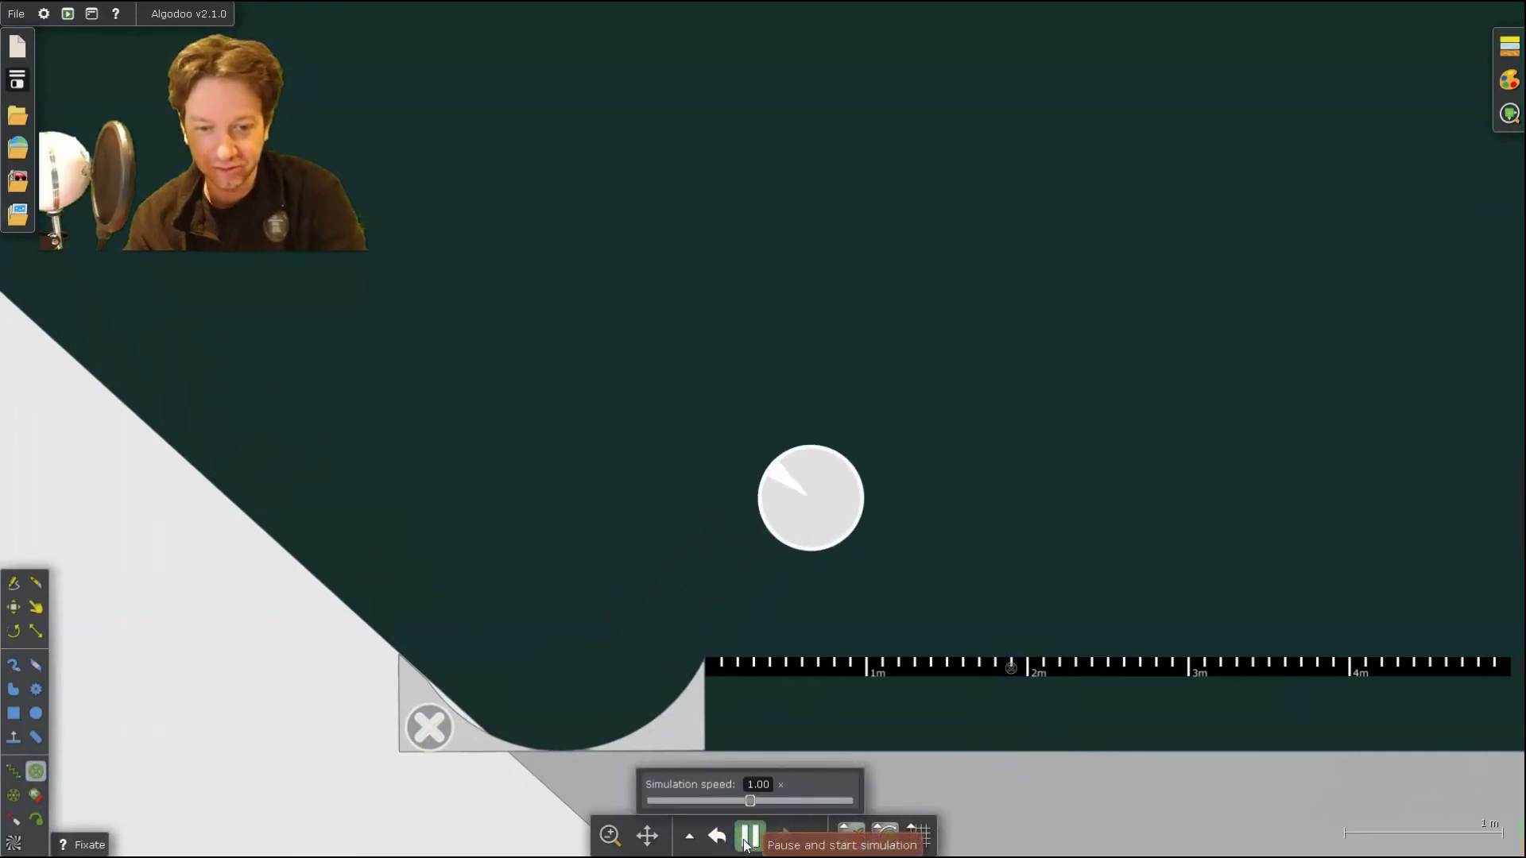
pyautogui.click(748, 836)
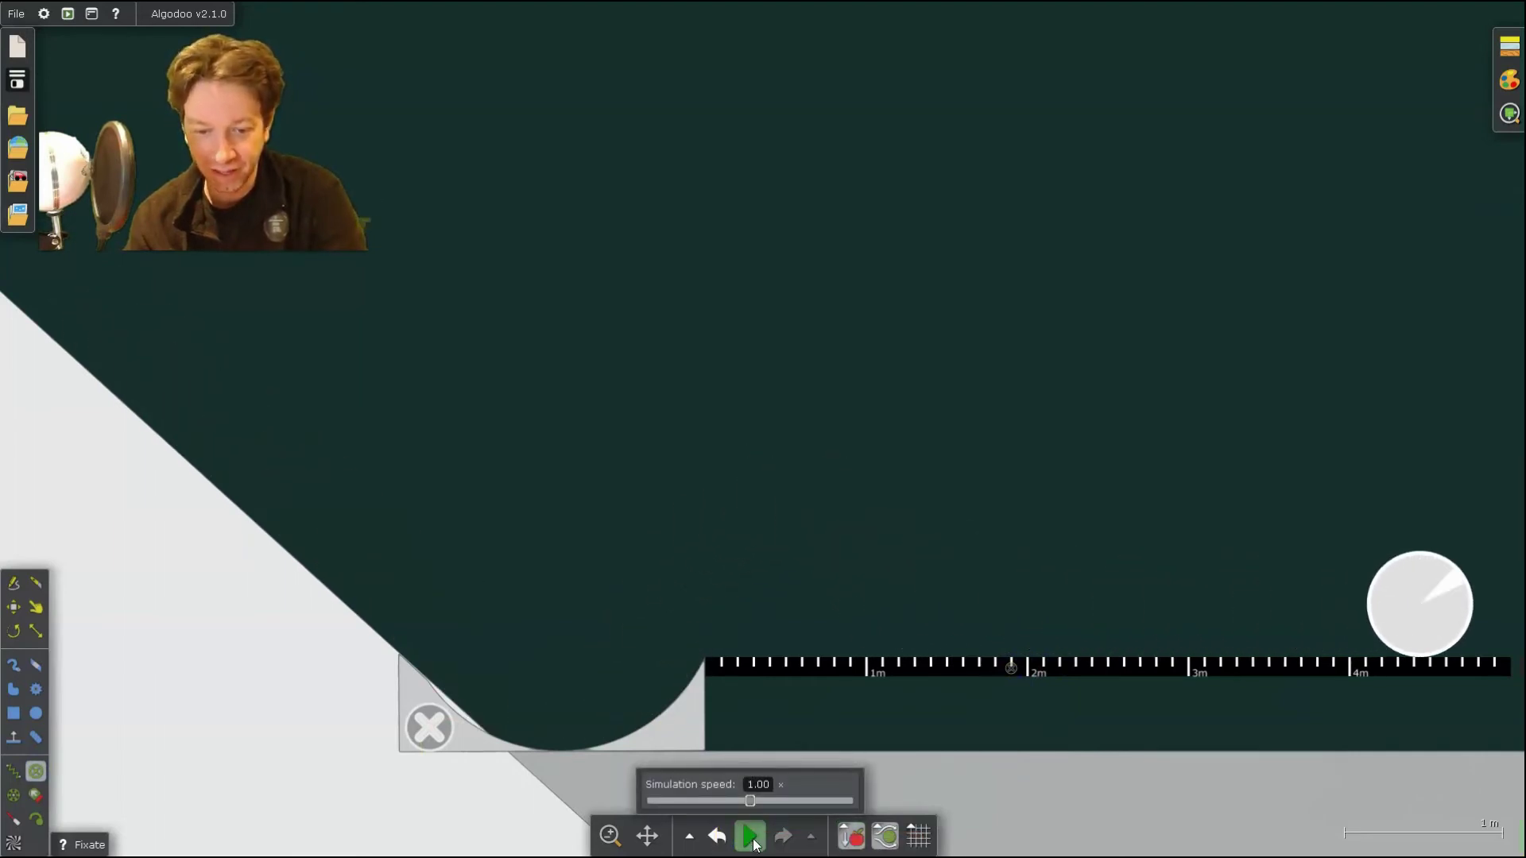
pyautogui.click(717, 838)
pyautogui.click(717, 838)
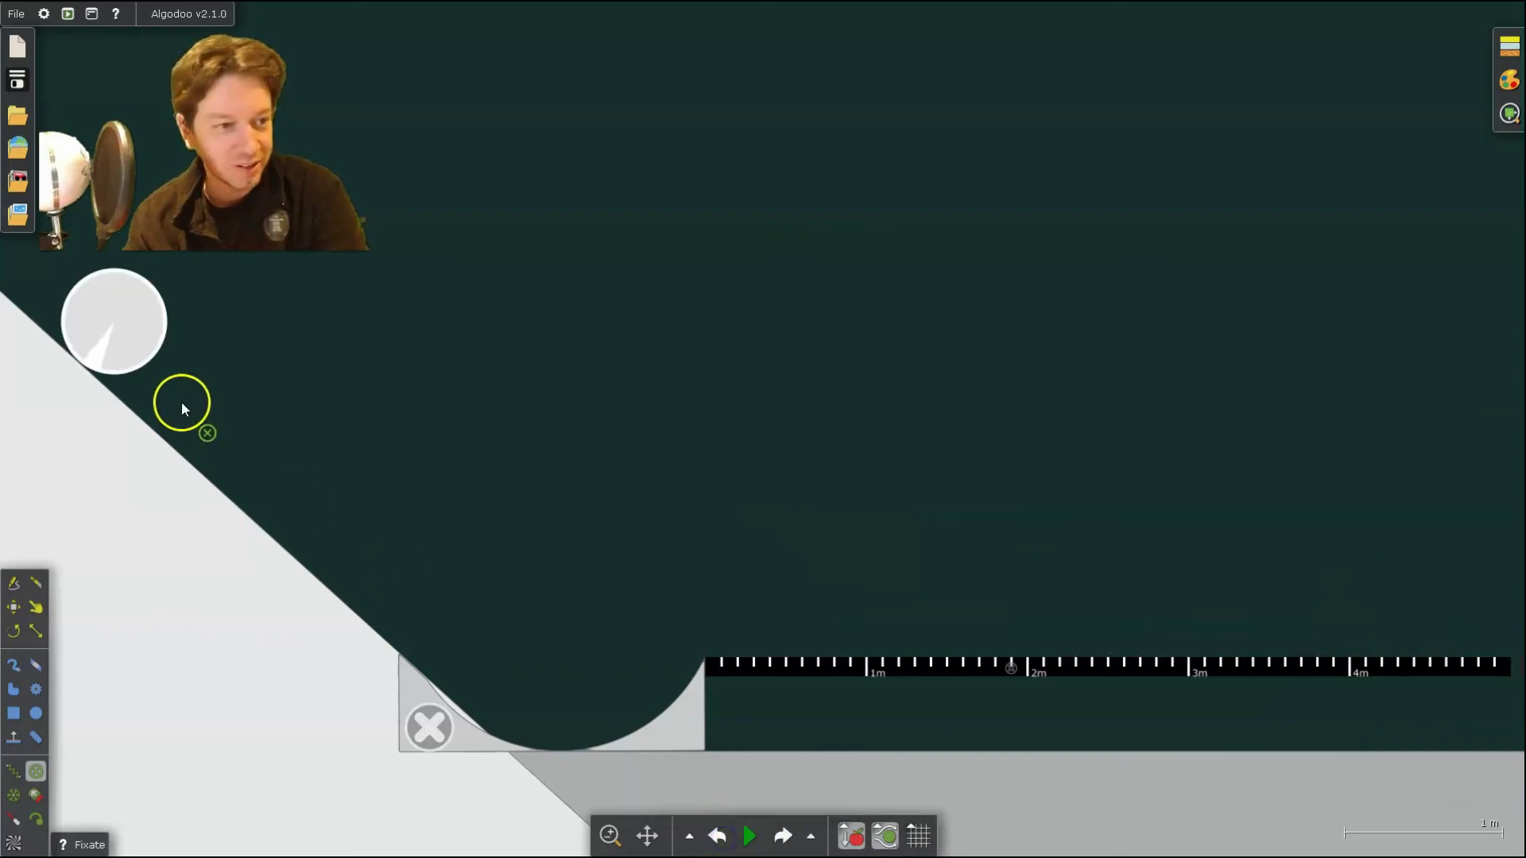
# - Try fixating the ball in place on the upper part of the ramp
pyautogui.click(132, 319)
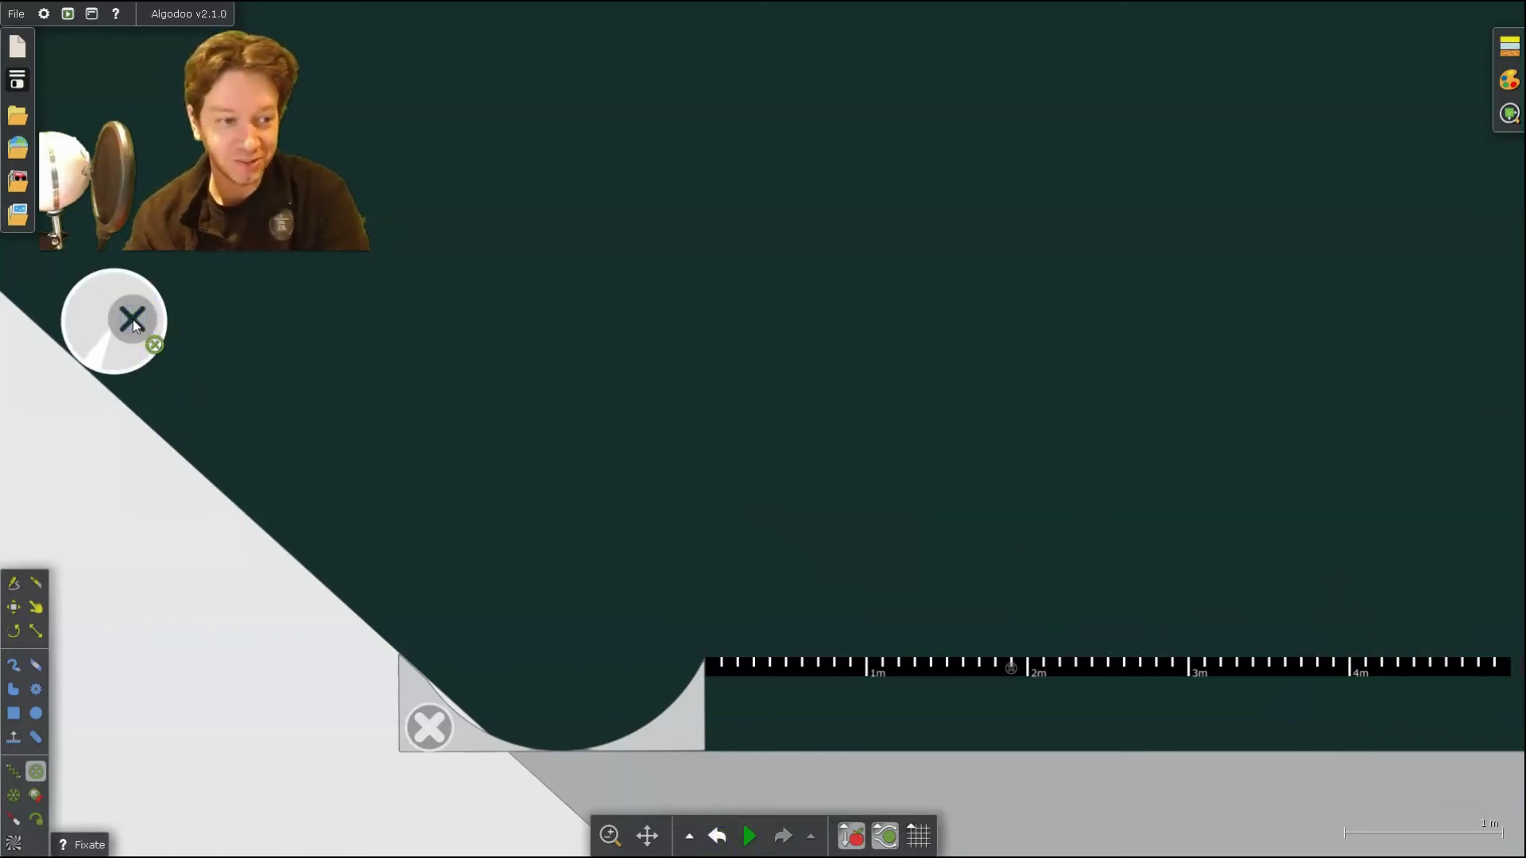
pyautogui.click(13, 582)
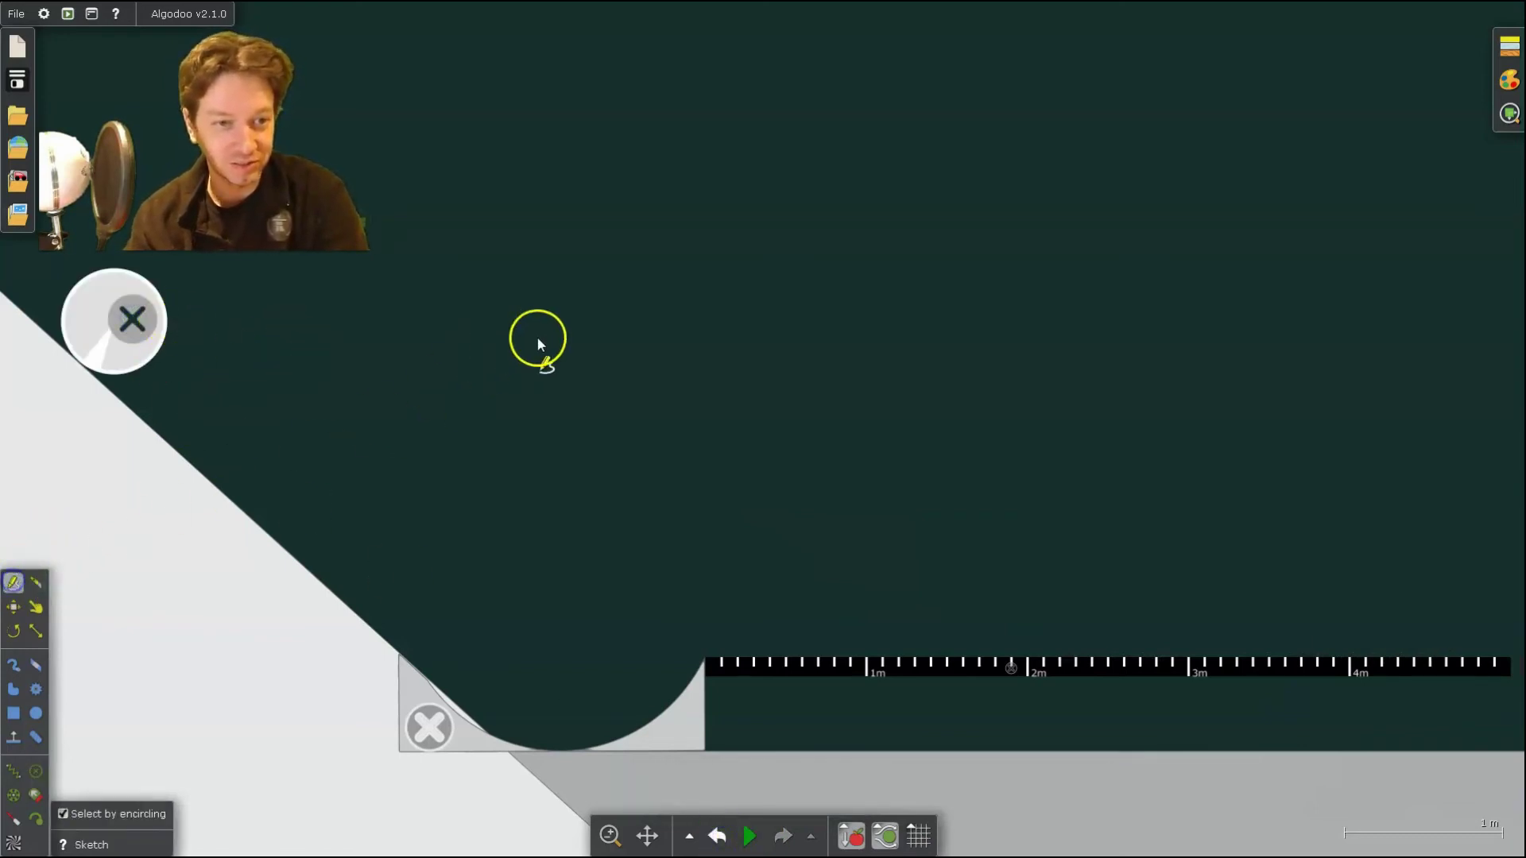
pyautogui.rightClick(137, 337)
# - Turn on velocity vectors with values, angles and components shown, and dismiss the ball's edit options
pyautogui.click(1510, 113)
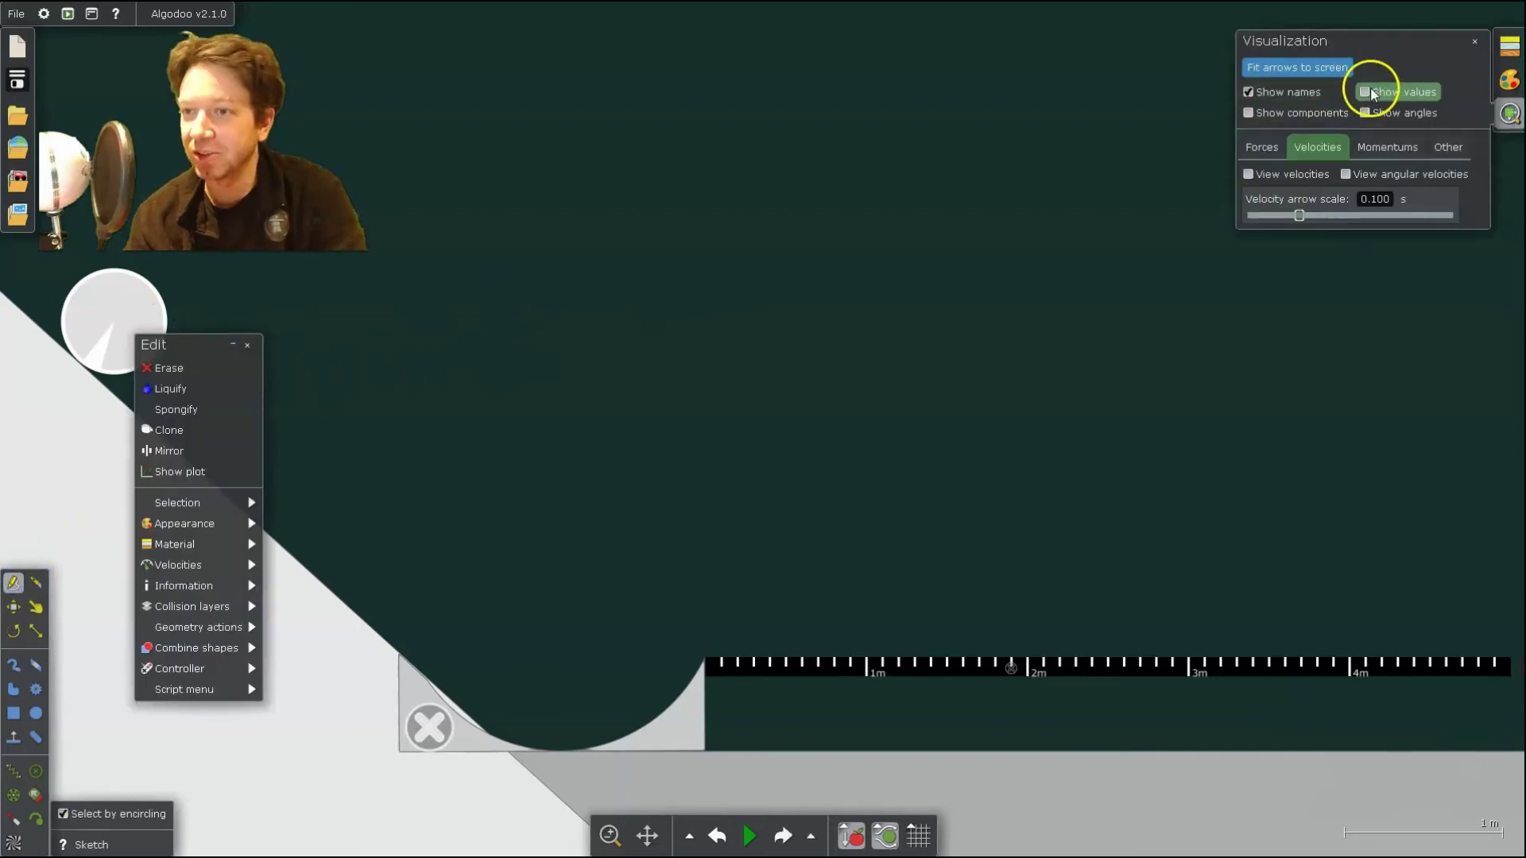
pyautogui.click(1368, 93)
pyautogui.click(1365, 112)
pyautogui.click(1270, 175)
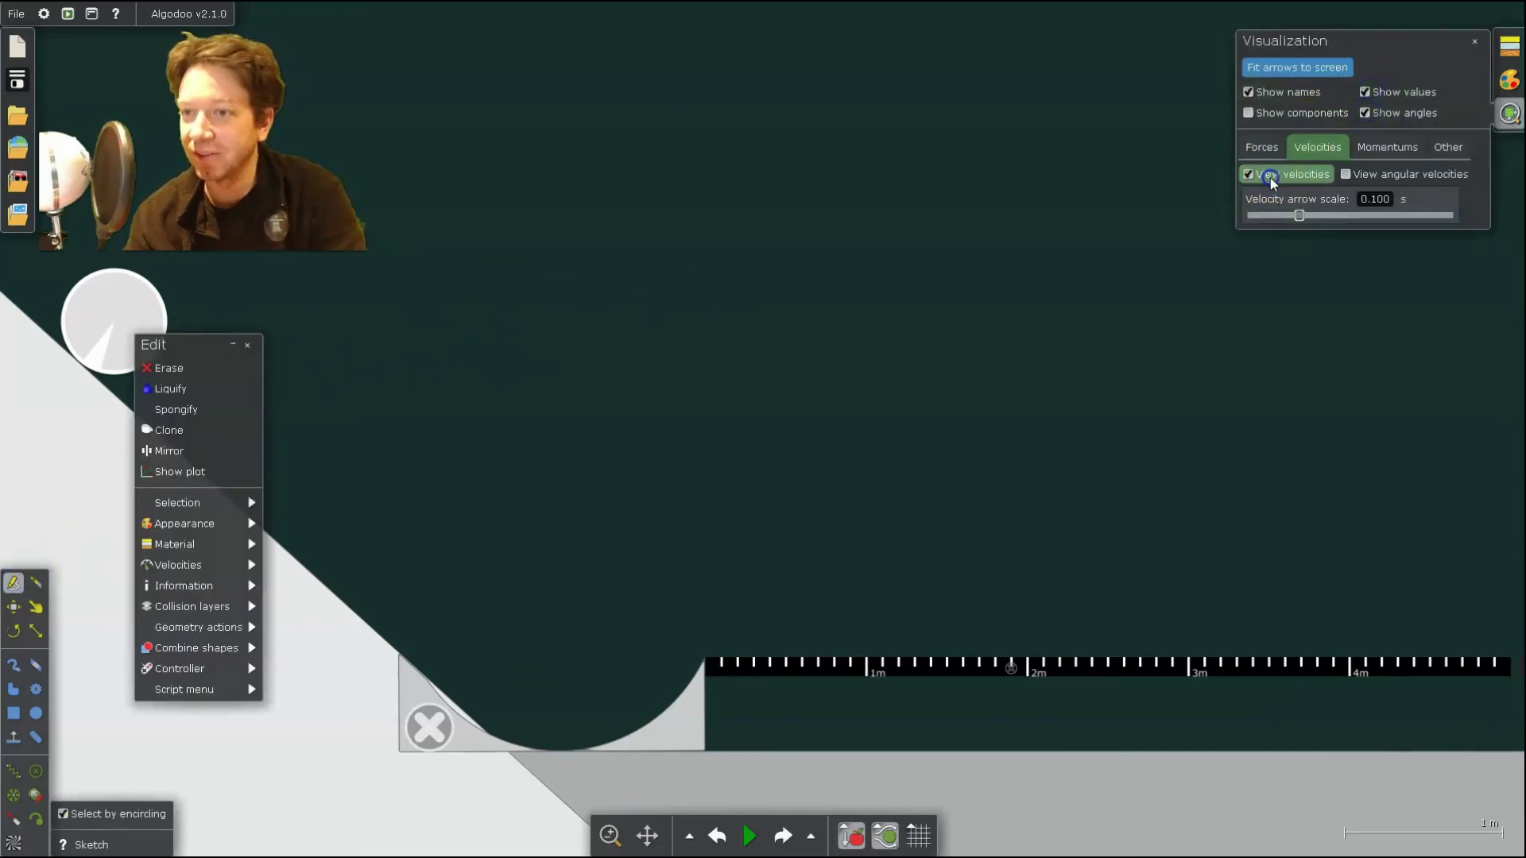
pyautogui.click(1248, 113)
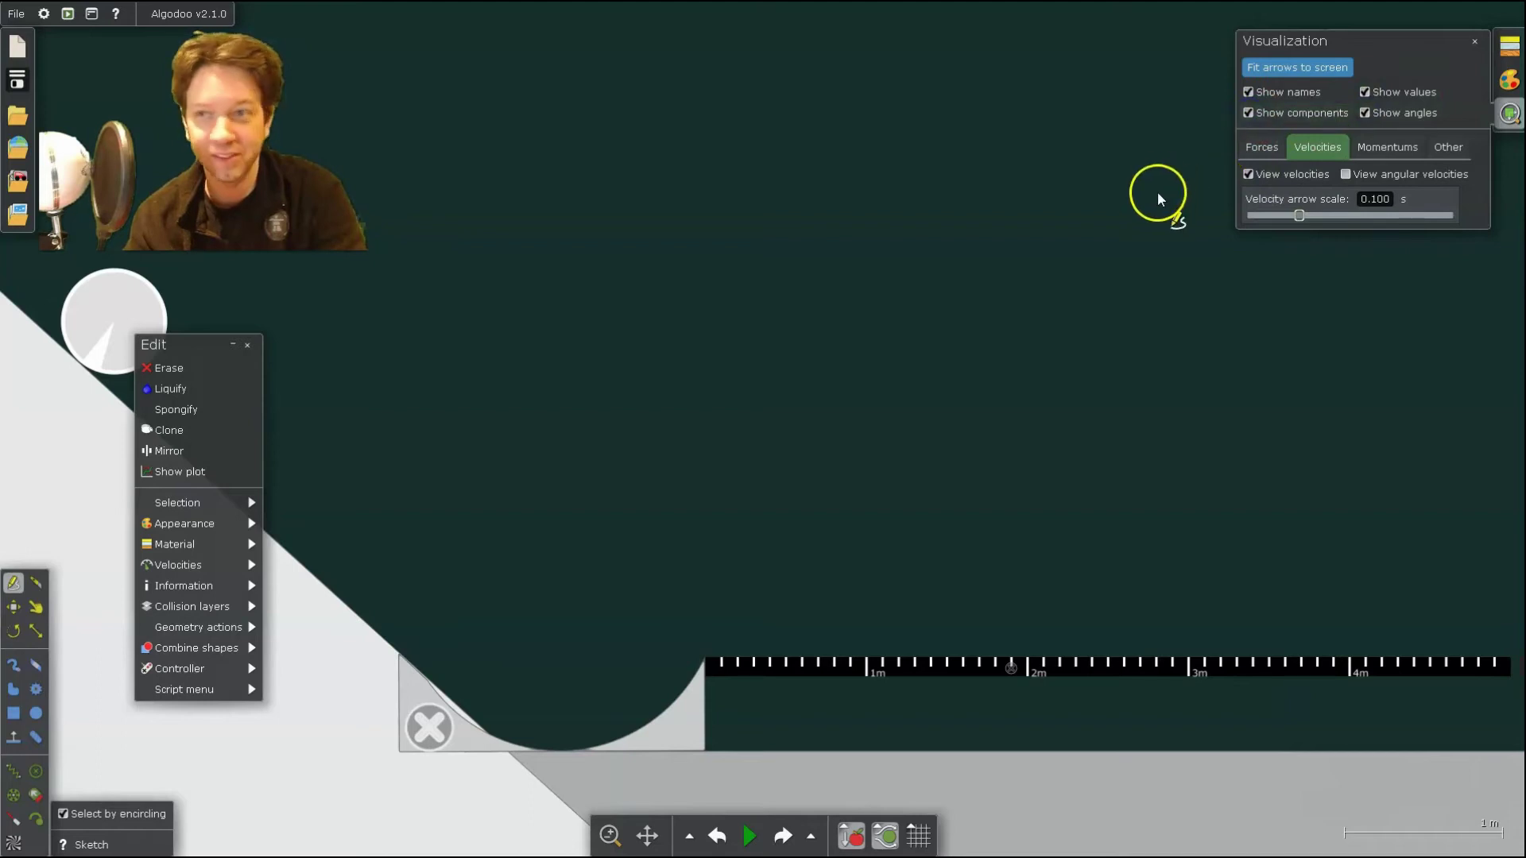
pyautogui.click(637, 305)
# - Run the ball down the ramp, pause it on the ruler to examine its velocity arrow, and undo back to the start
pyautogui.click(750, 836)
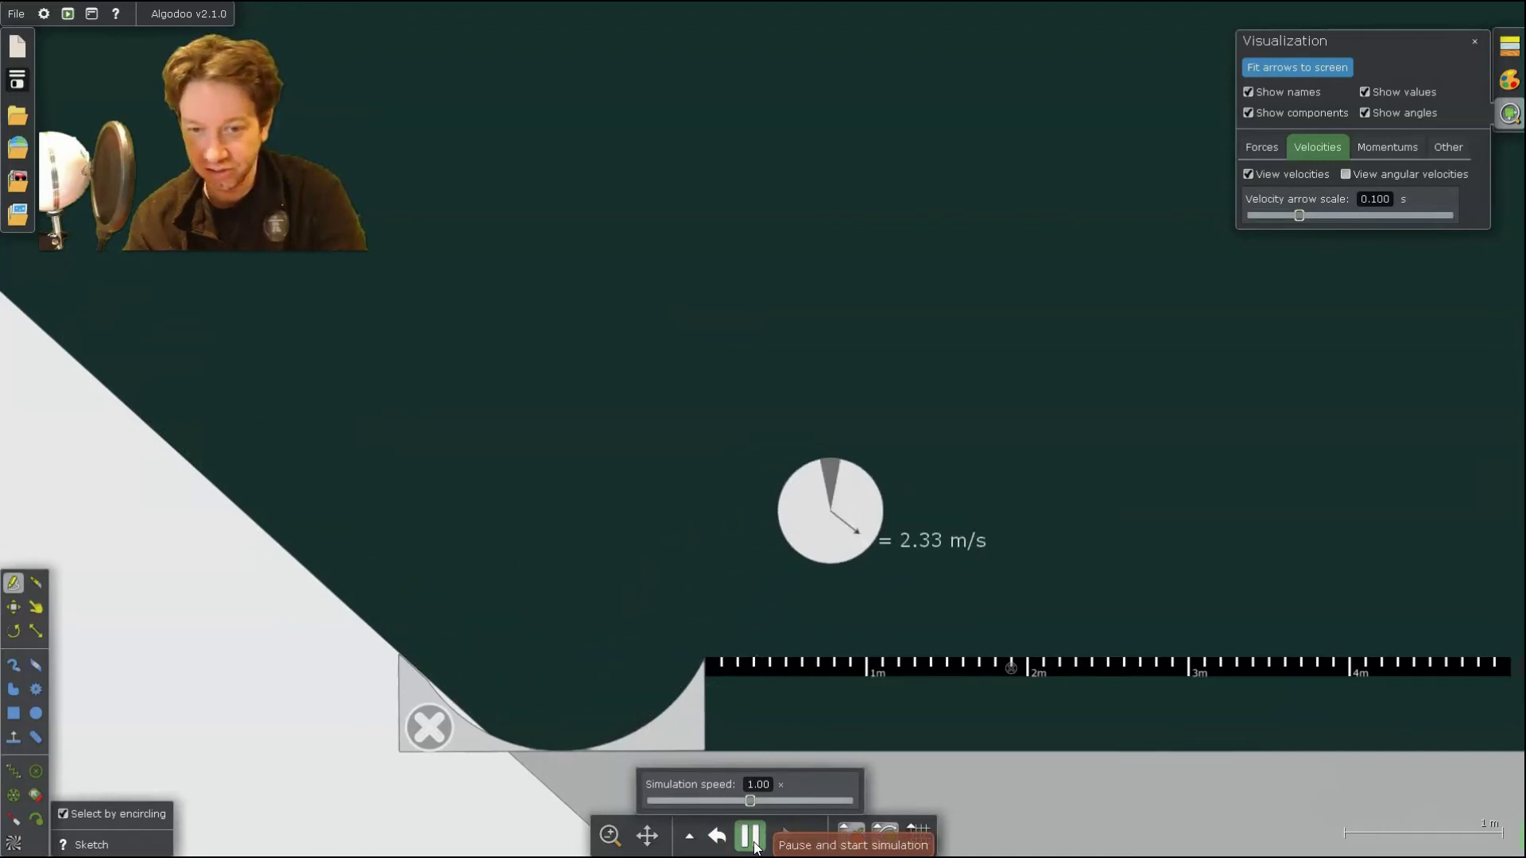
pyautogui.click(752, 844)
pyautogui.click(1224, 622)
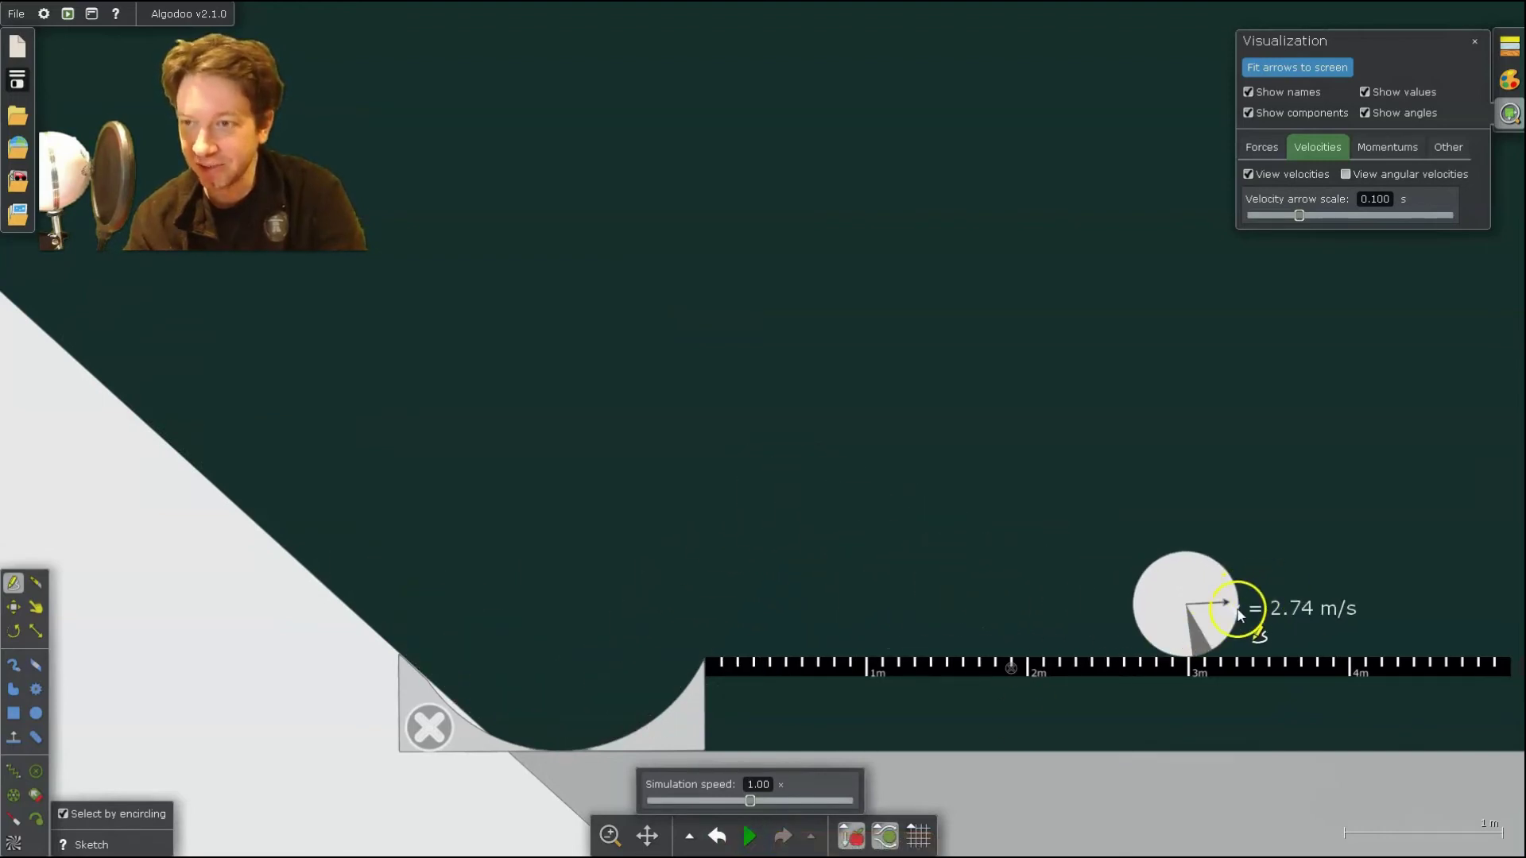
pyautogui.click(716, 836)
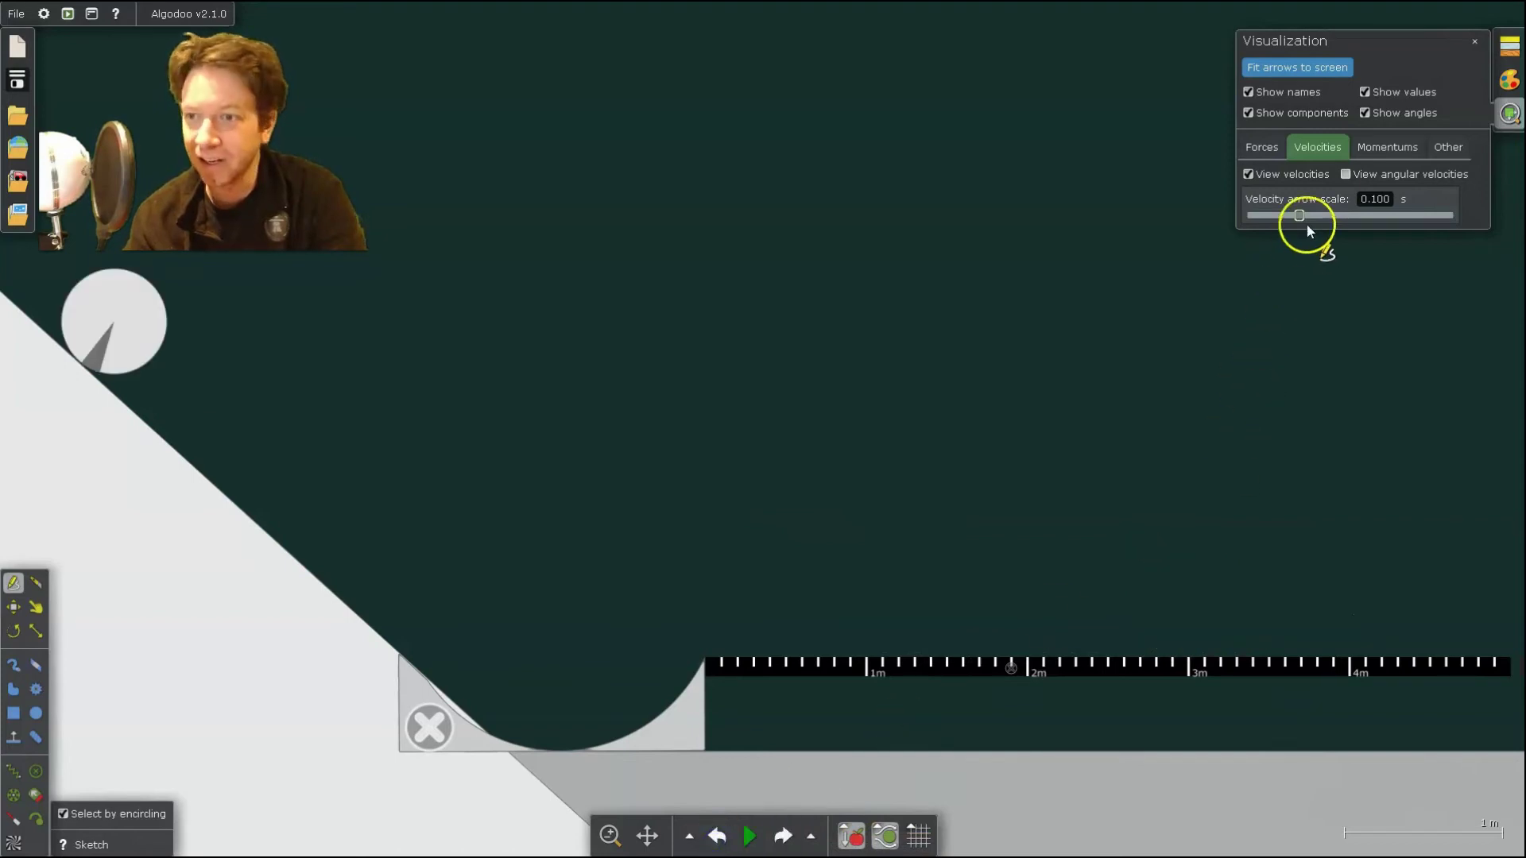
# - Set the velocity arrow scale to 0.52 s, run the ball over the kicker to check the arrows, and undo back to the start
pyautogui.moveTo(1298, 213); pyautogui.dragTo(1318, 212)
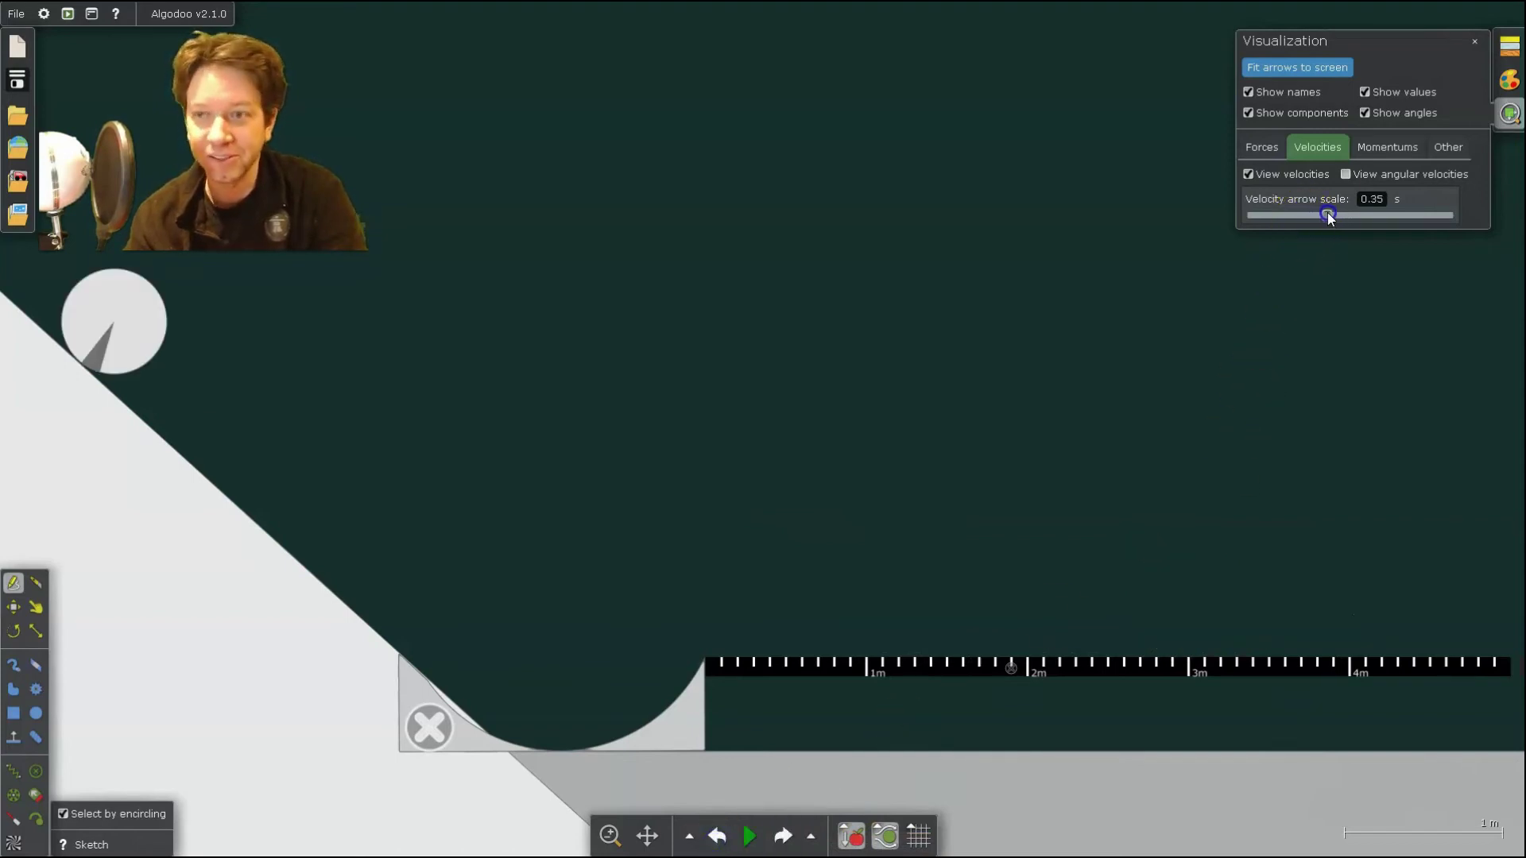
pyautogui.click(750, 836)
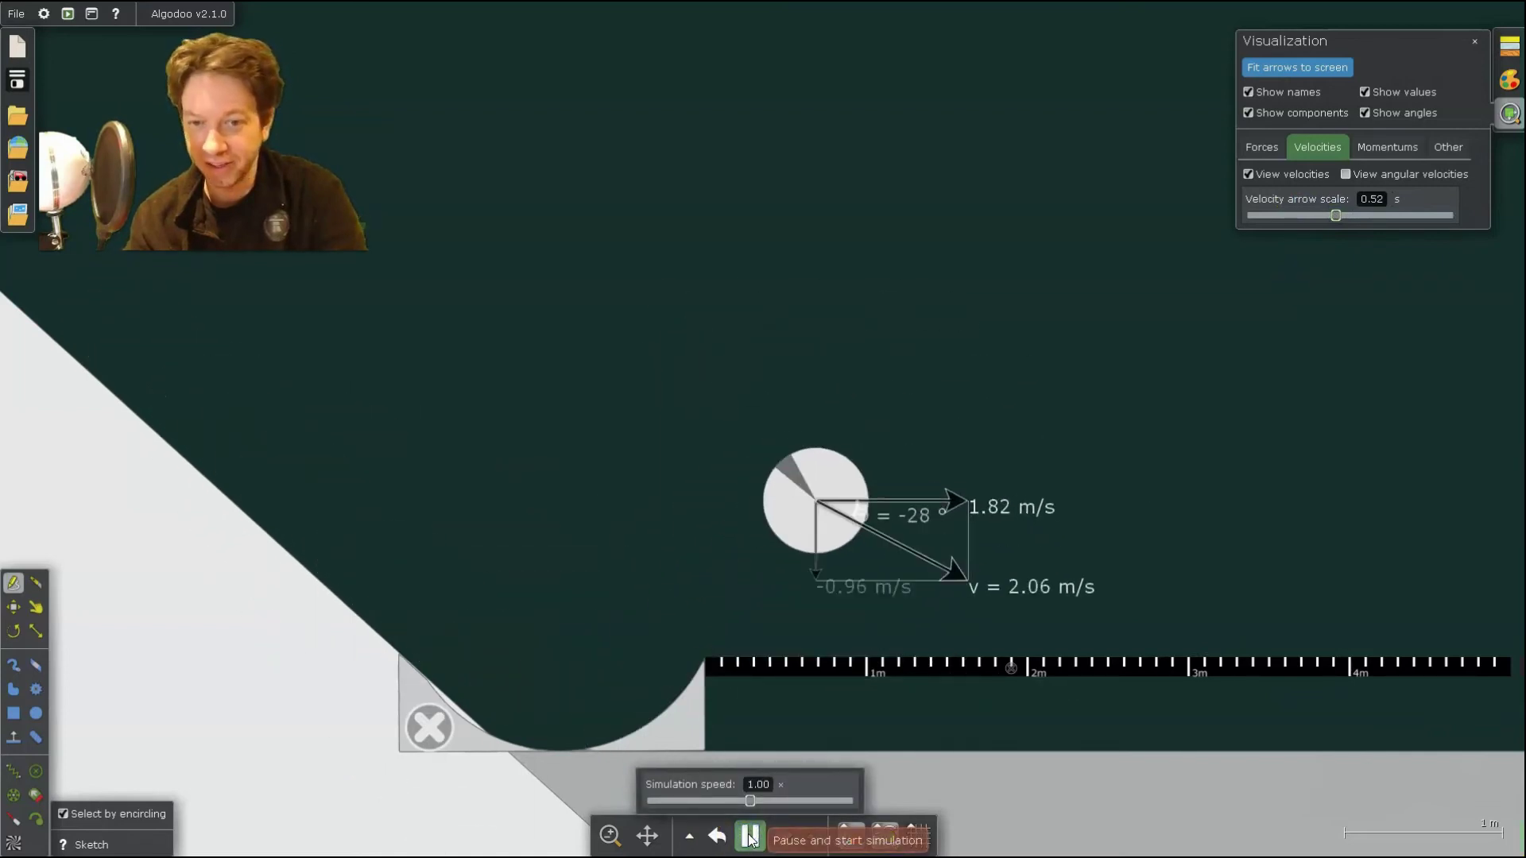
pyautogui.click(751, 837)
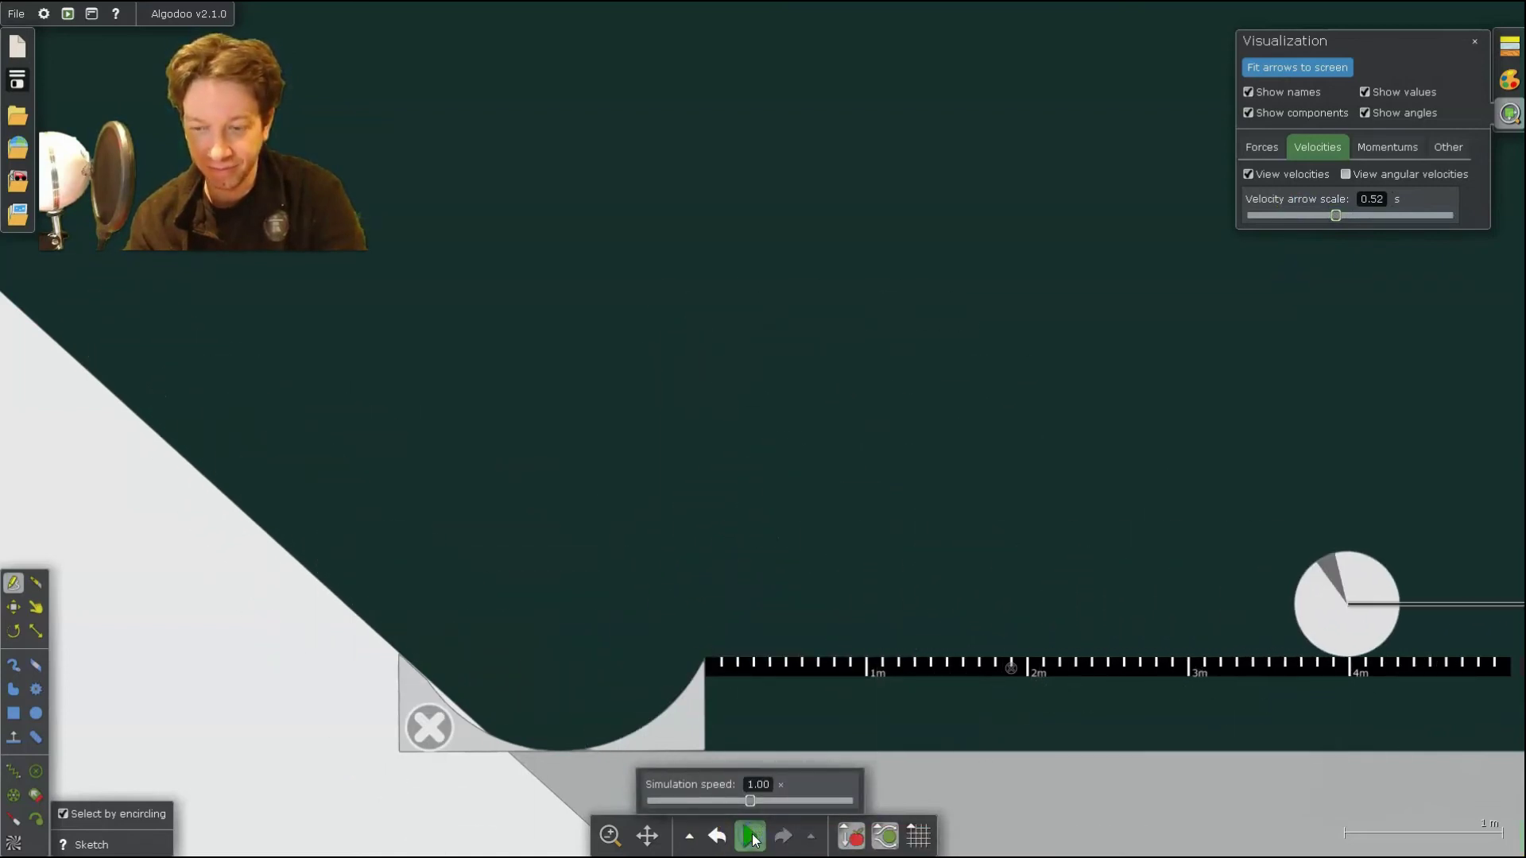
pyautogui.click(716, 835)
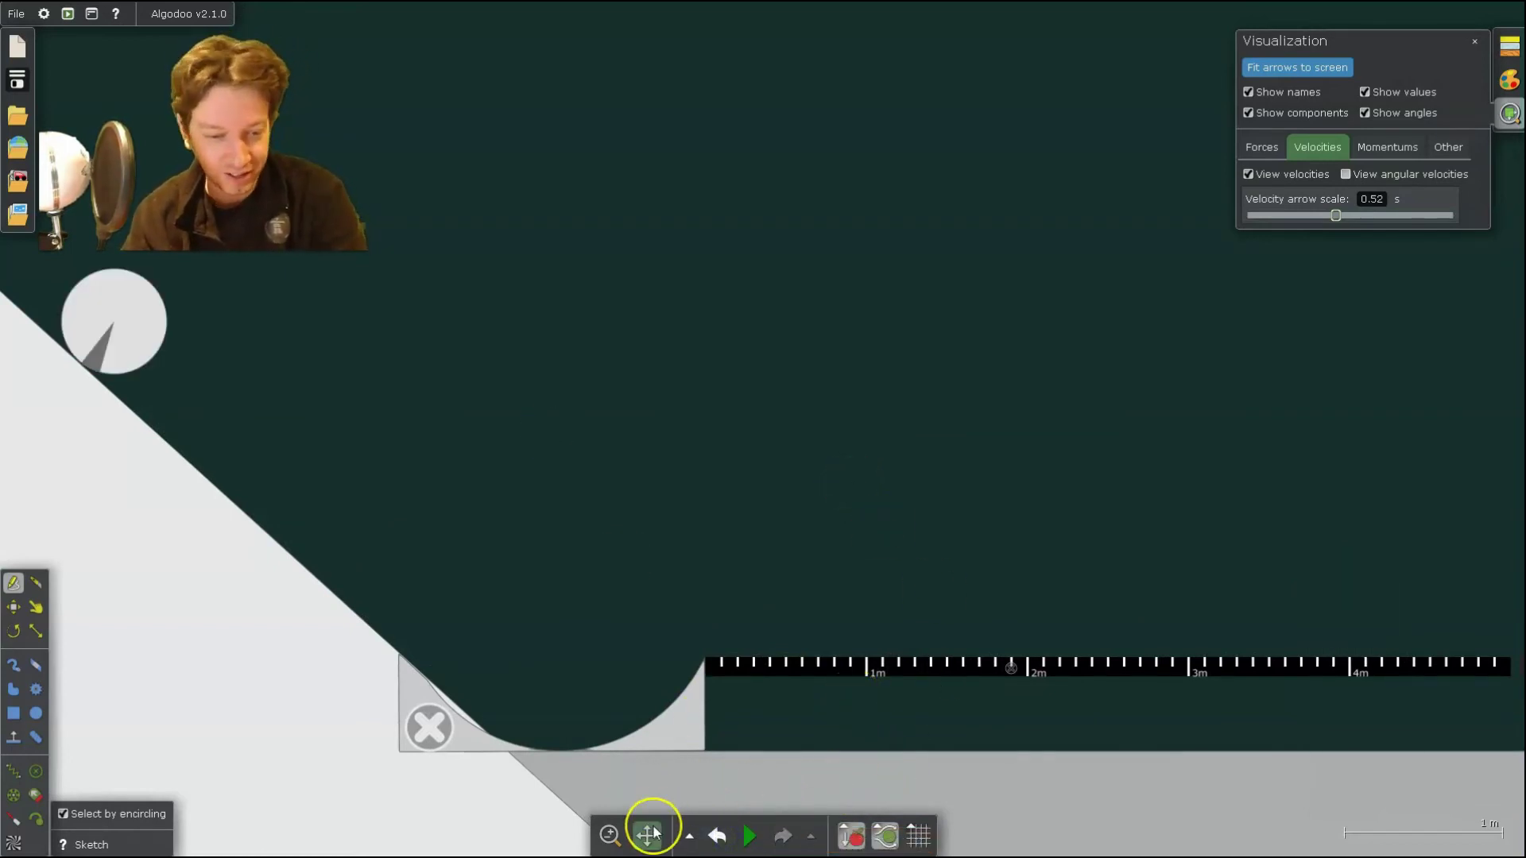
# - Move the ball higher up the ramp with the zoom at 0.60, run the simulation, and pause it past the ruler's end
pyautogui.click(610, 836)
pyautogui.moveTo(625, 807); pyautogui.dragTo(616, 802)
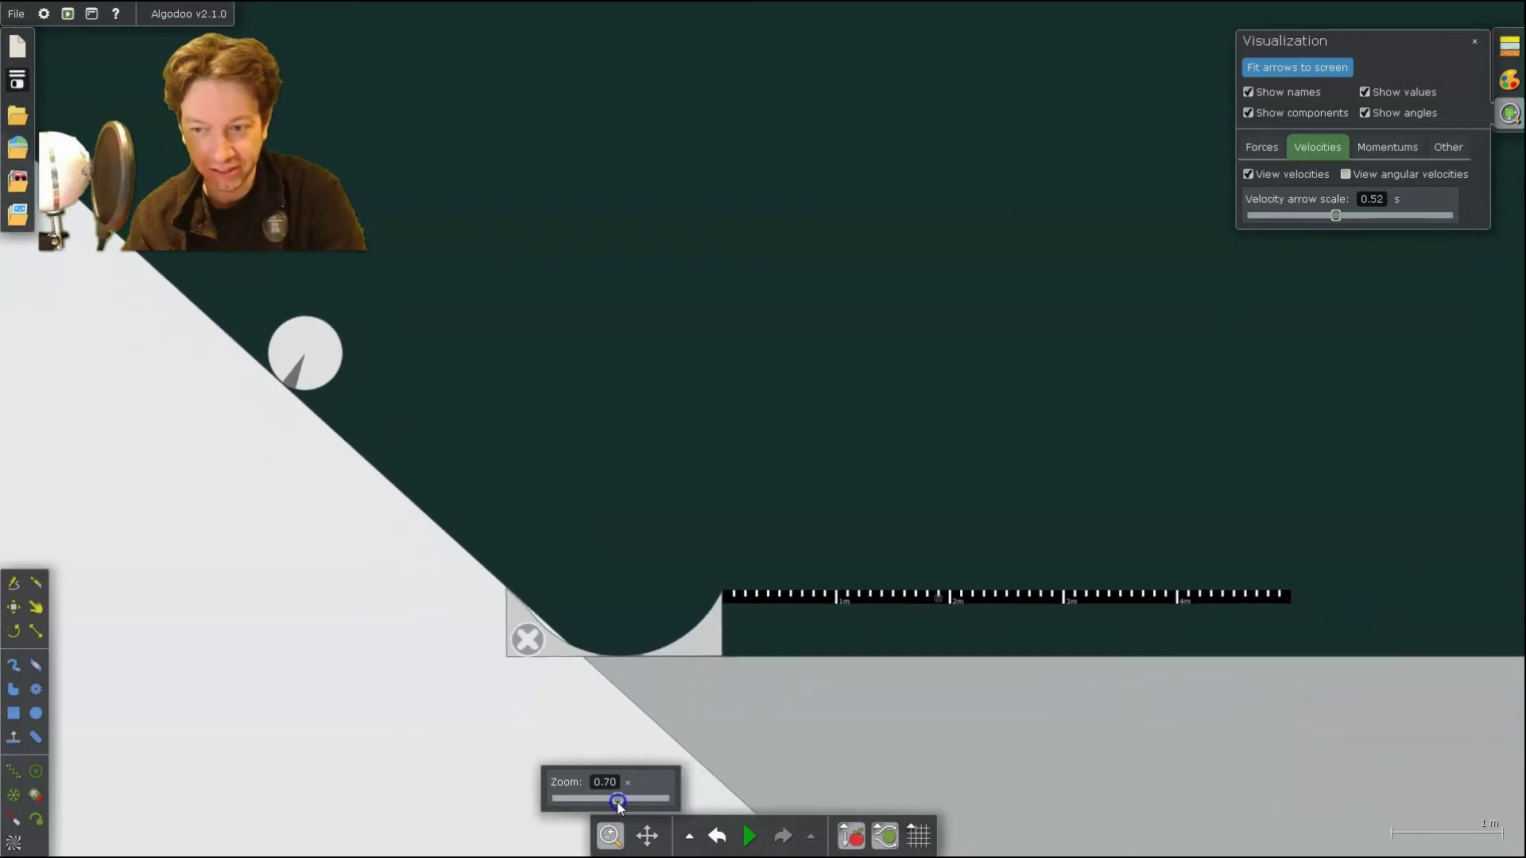
pyautogui.click(609, 577)
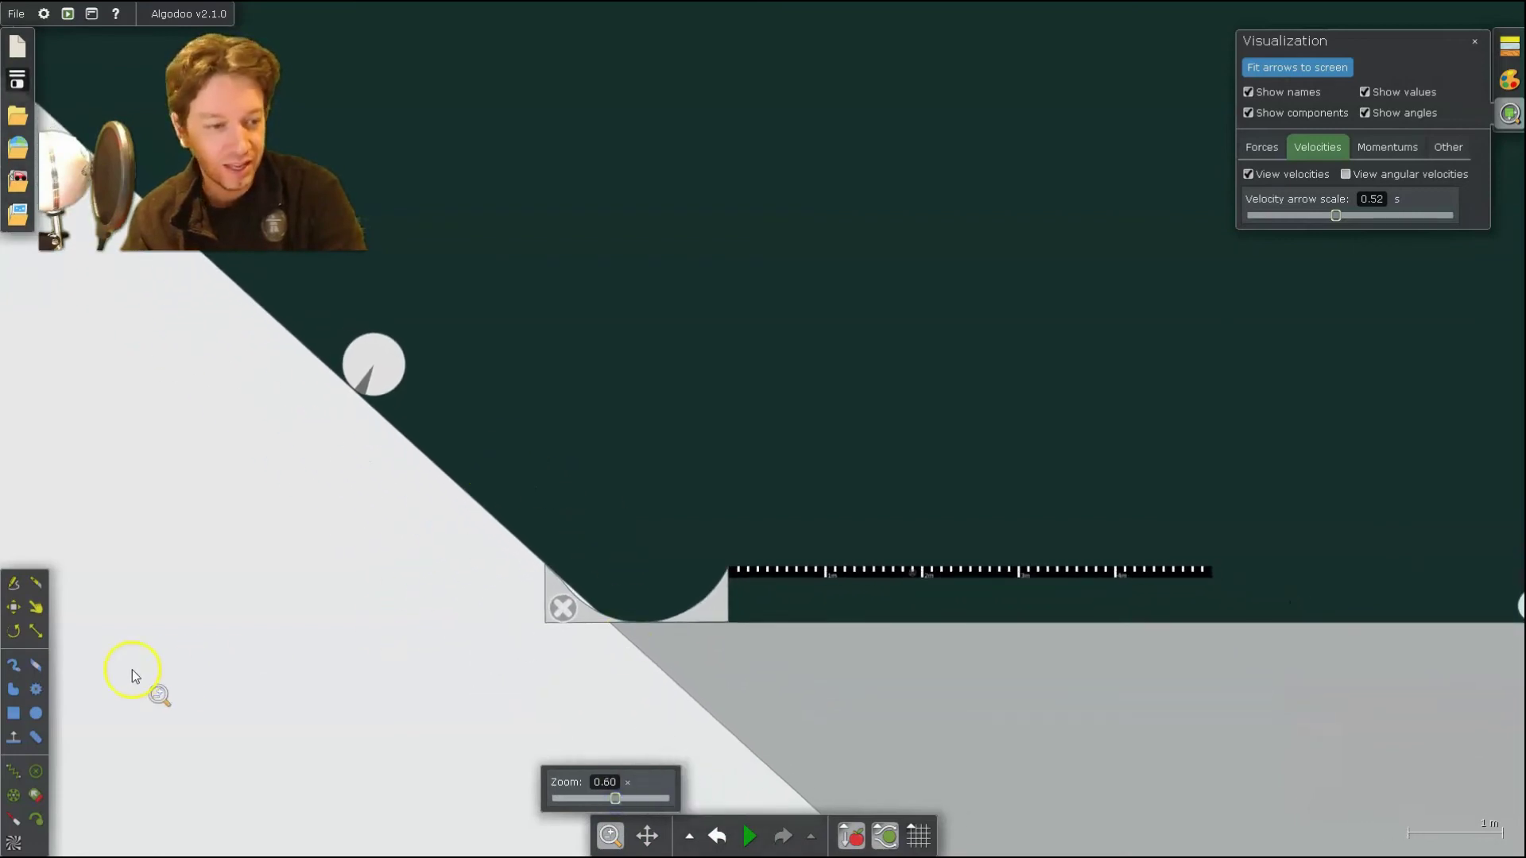
pyautogui.click(13, 584)
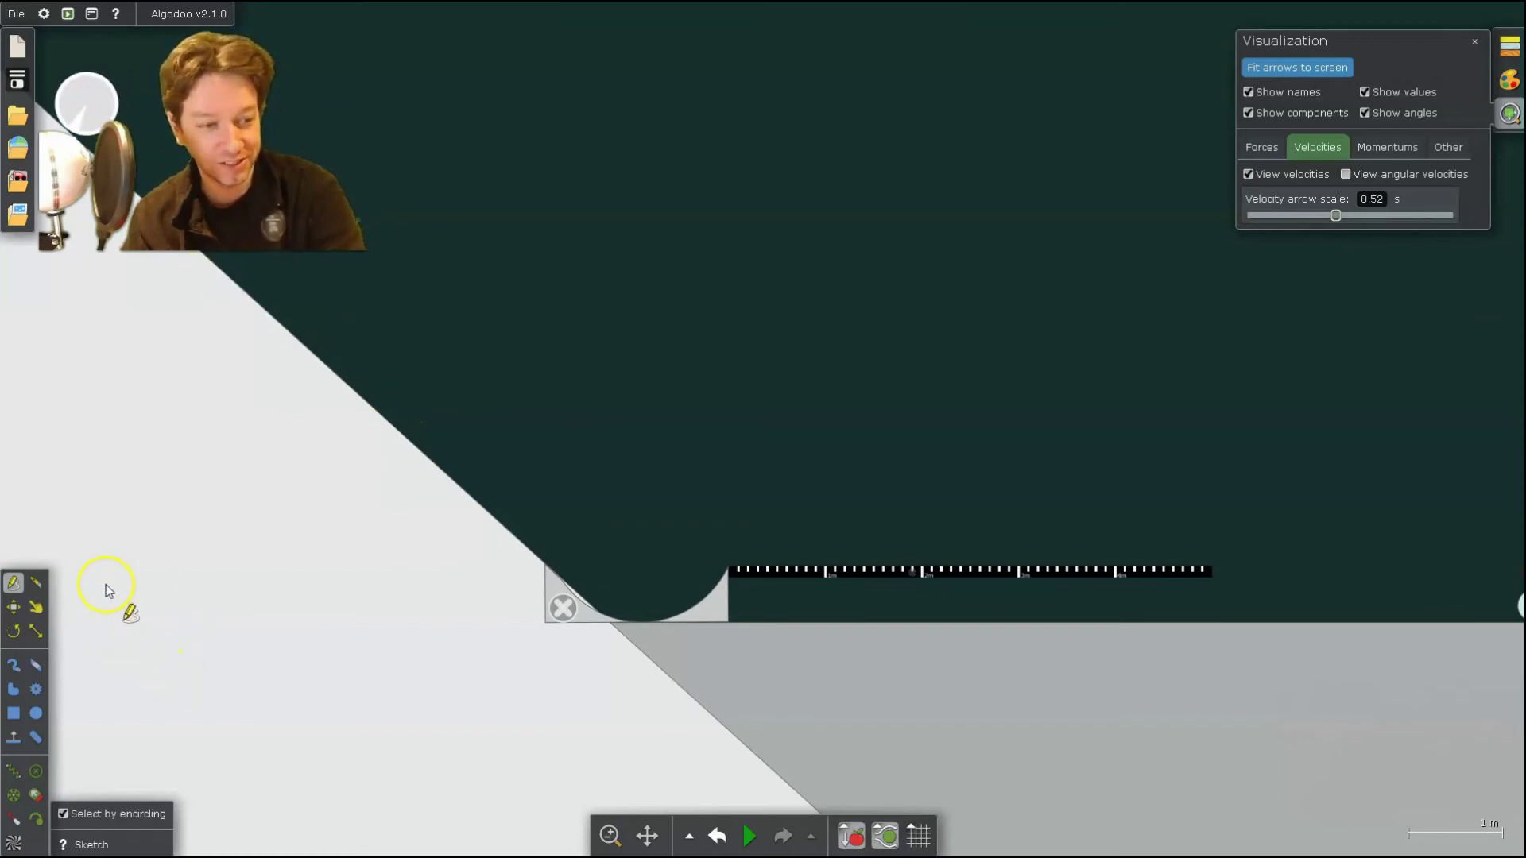
pyautogui.click(749, 836)
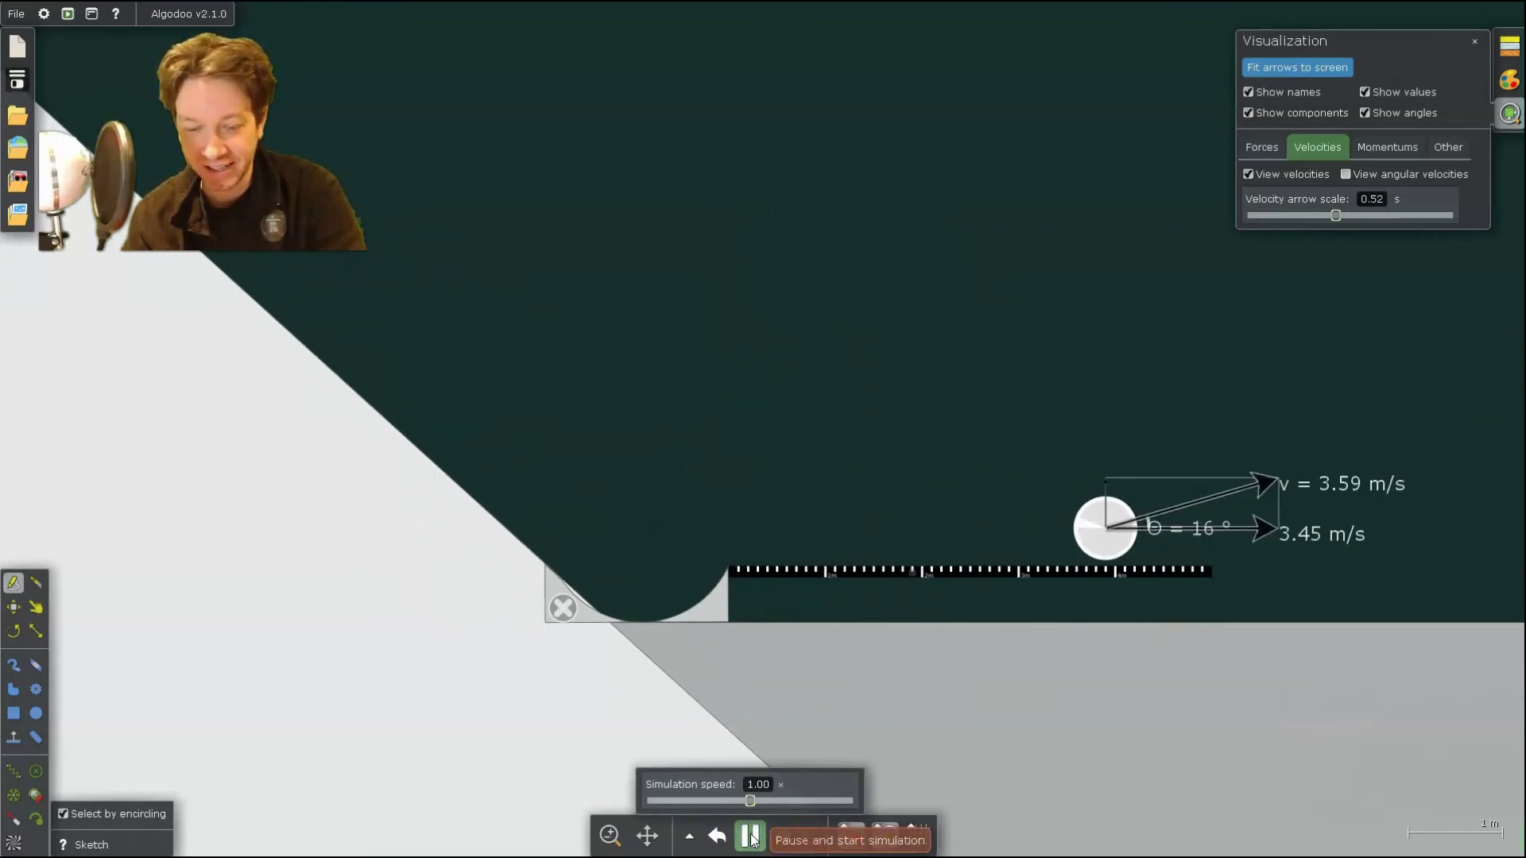
pyautogui.click(751, 836)
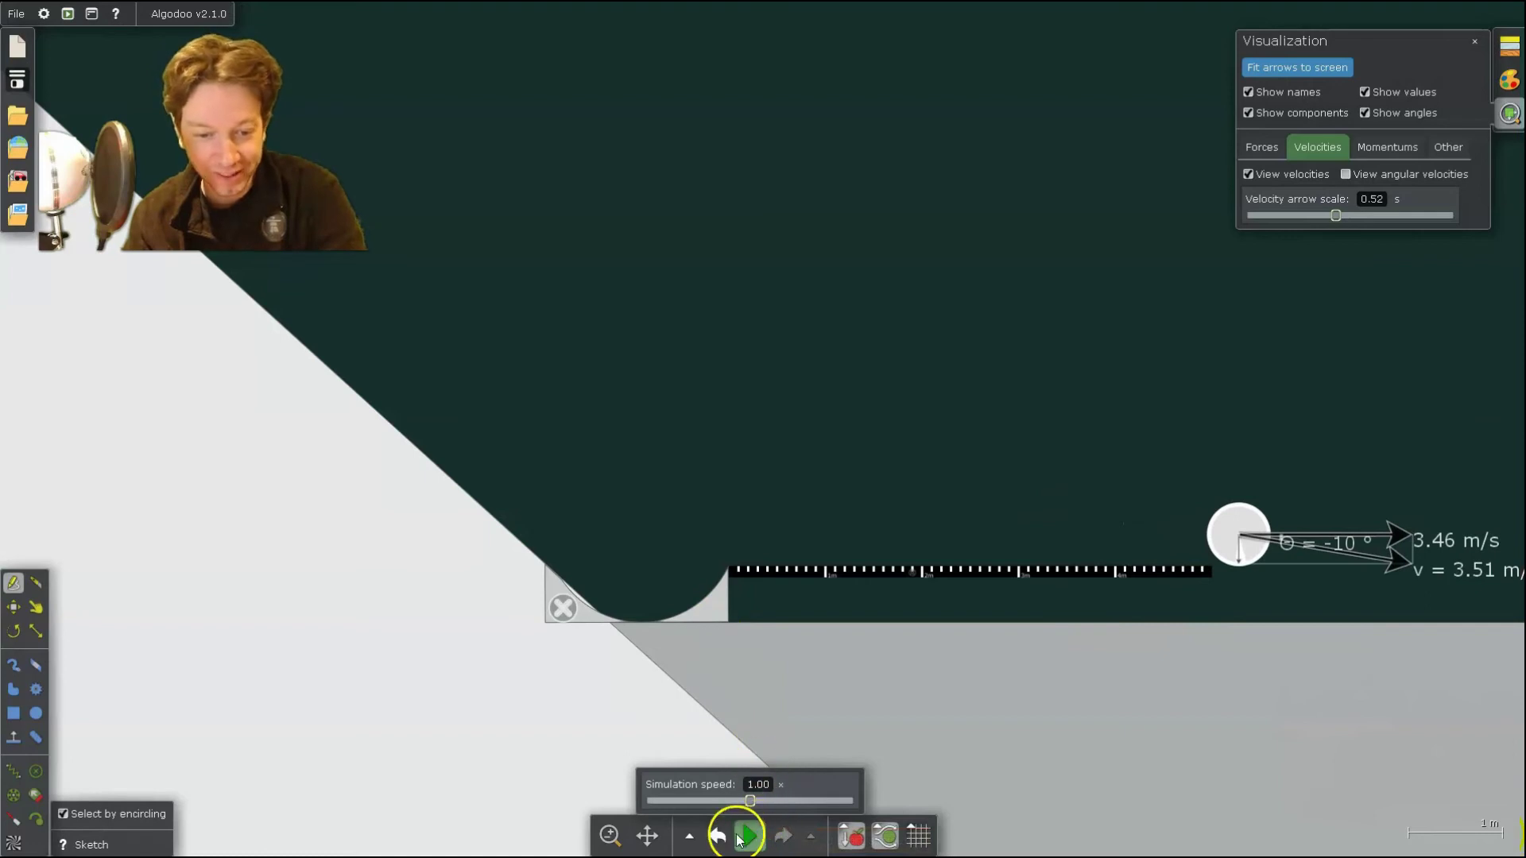
# - Undo the last run back to the start, rerun the ball down the ramp, and pause it just before the kicker
pyautogui.click(725, 834)
pyautogui.click(749, 836)
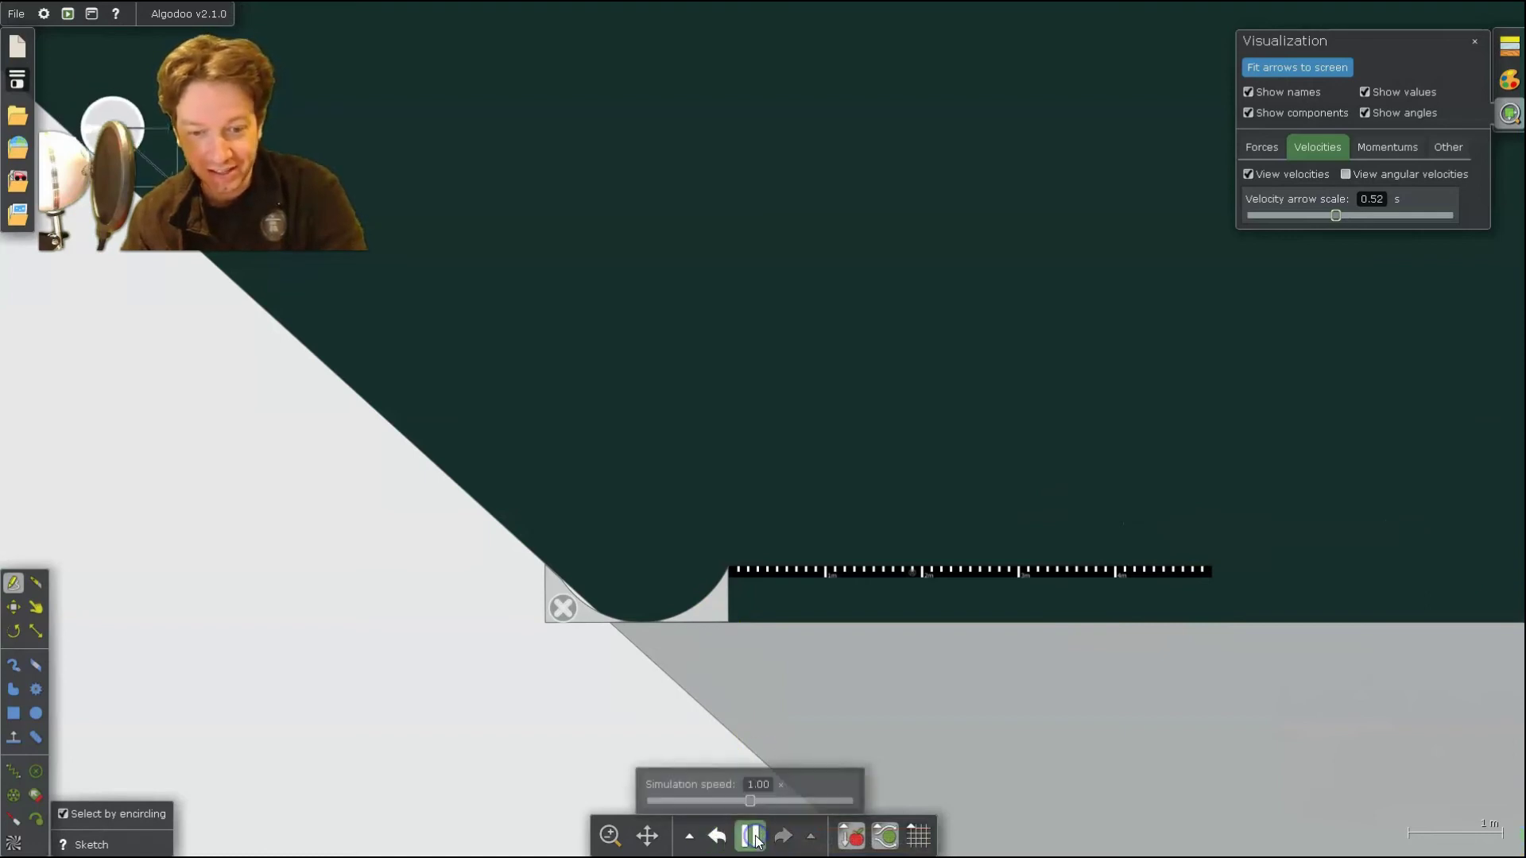
pyautogui.click(750, 836)
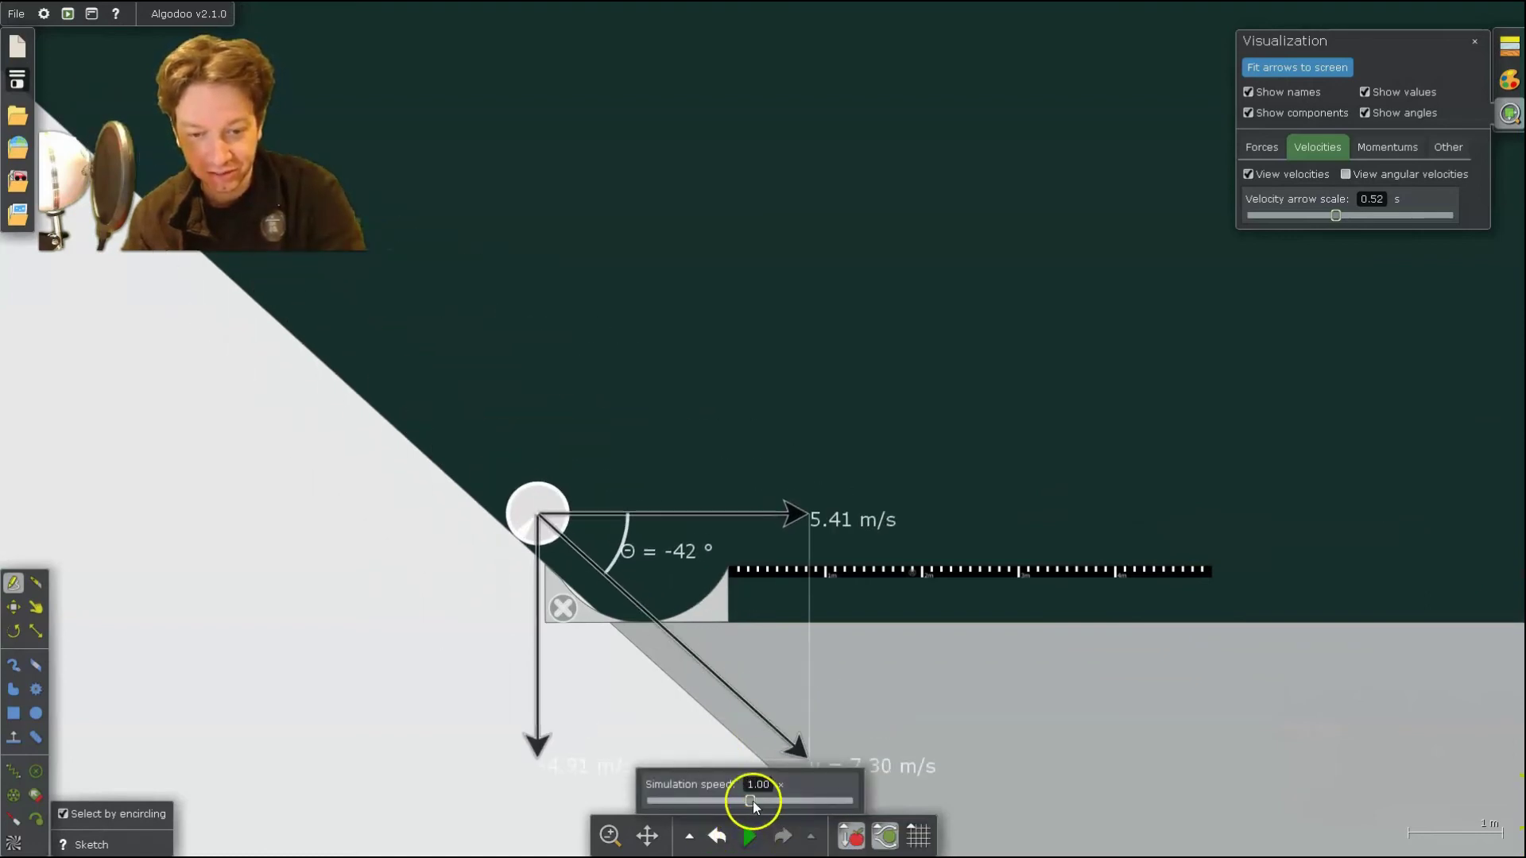
# - Set the simulation speed to 0.250 and run the ball through the kicker, repeating the run to pause it right at the exit
pyautogui.moveTo(752, 803); pyautogui.dragTo(700, 803)
pyautogui.click(749, 836)
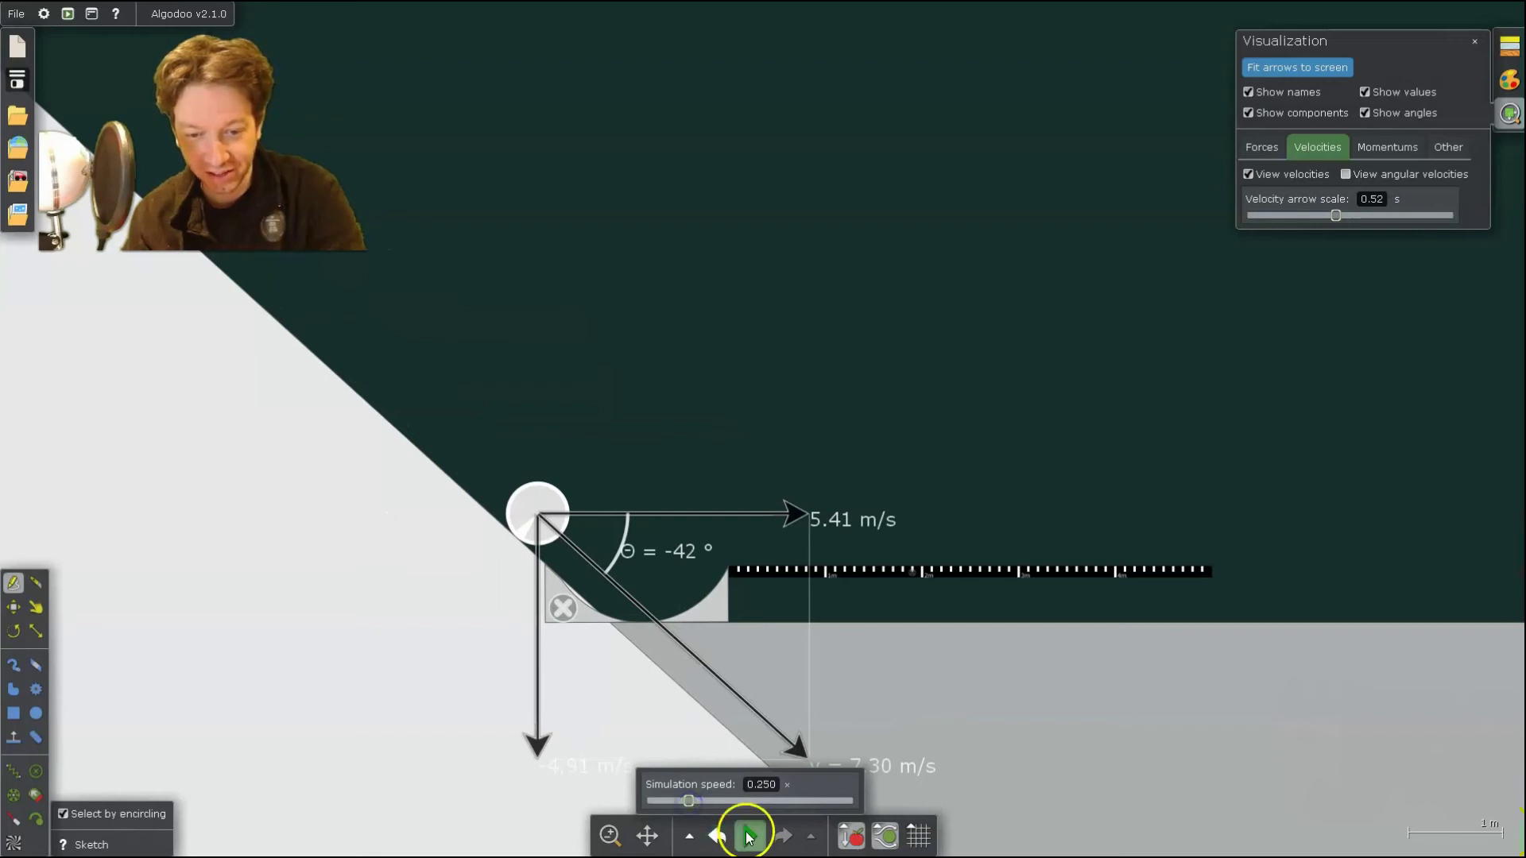
pyautogui.click(749, 836)
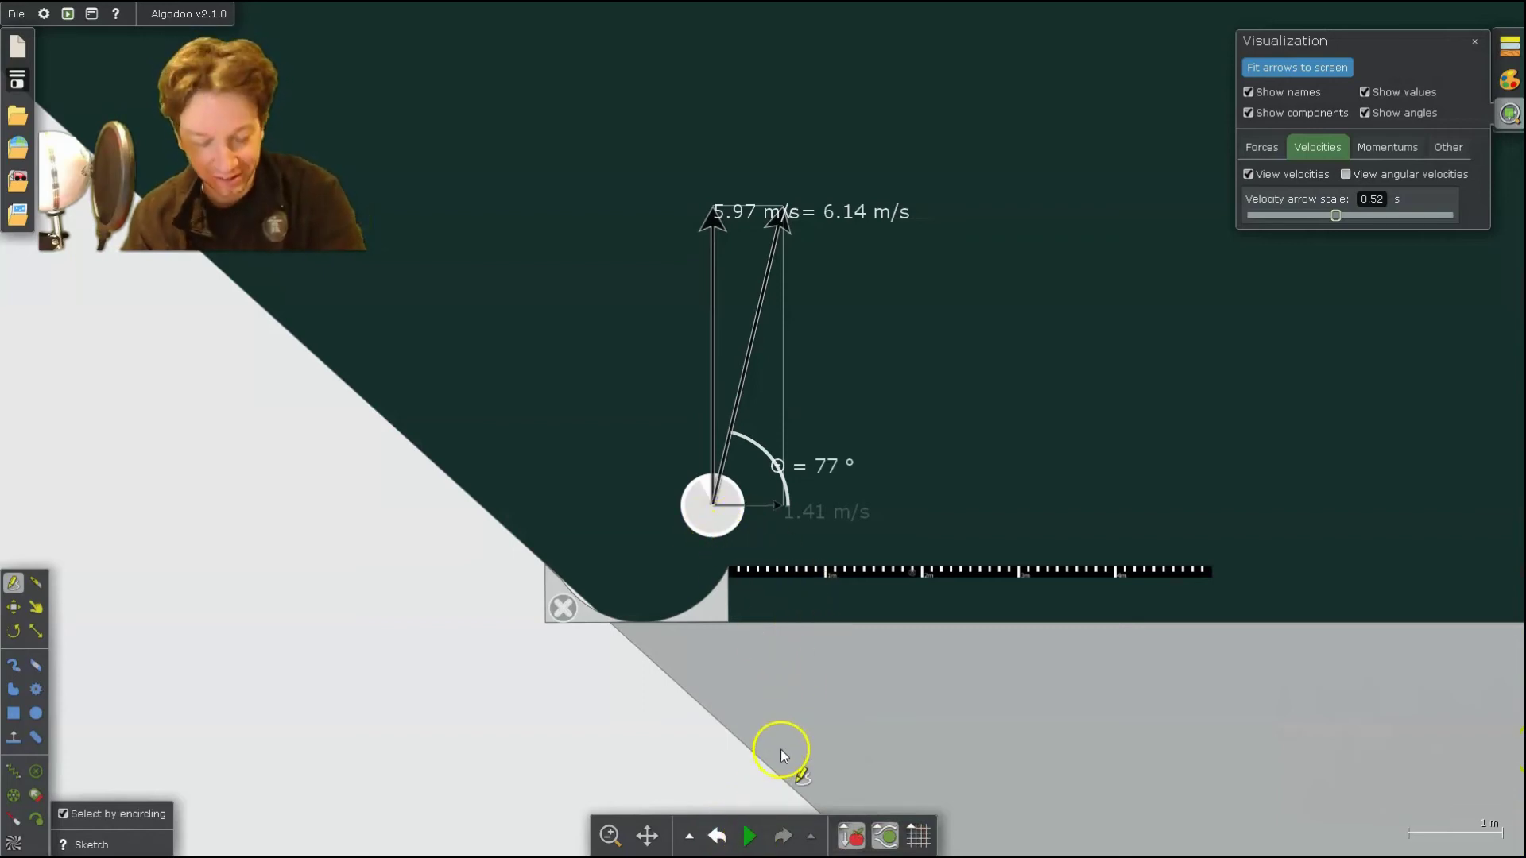
pyautogui.click(750, 838)
pyautogui.click(750, 839)
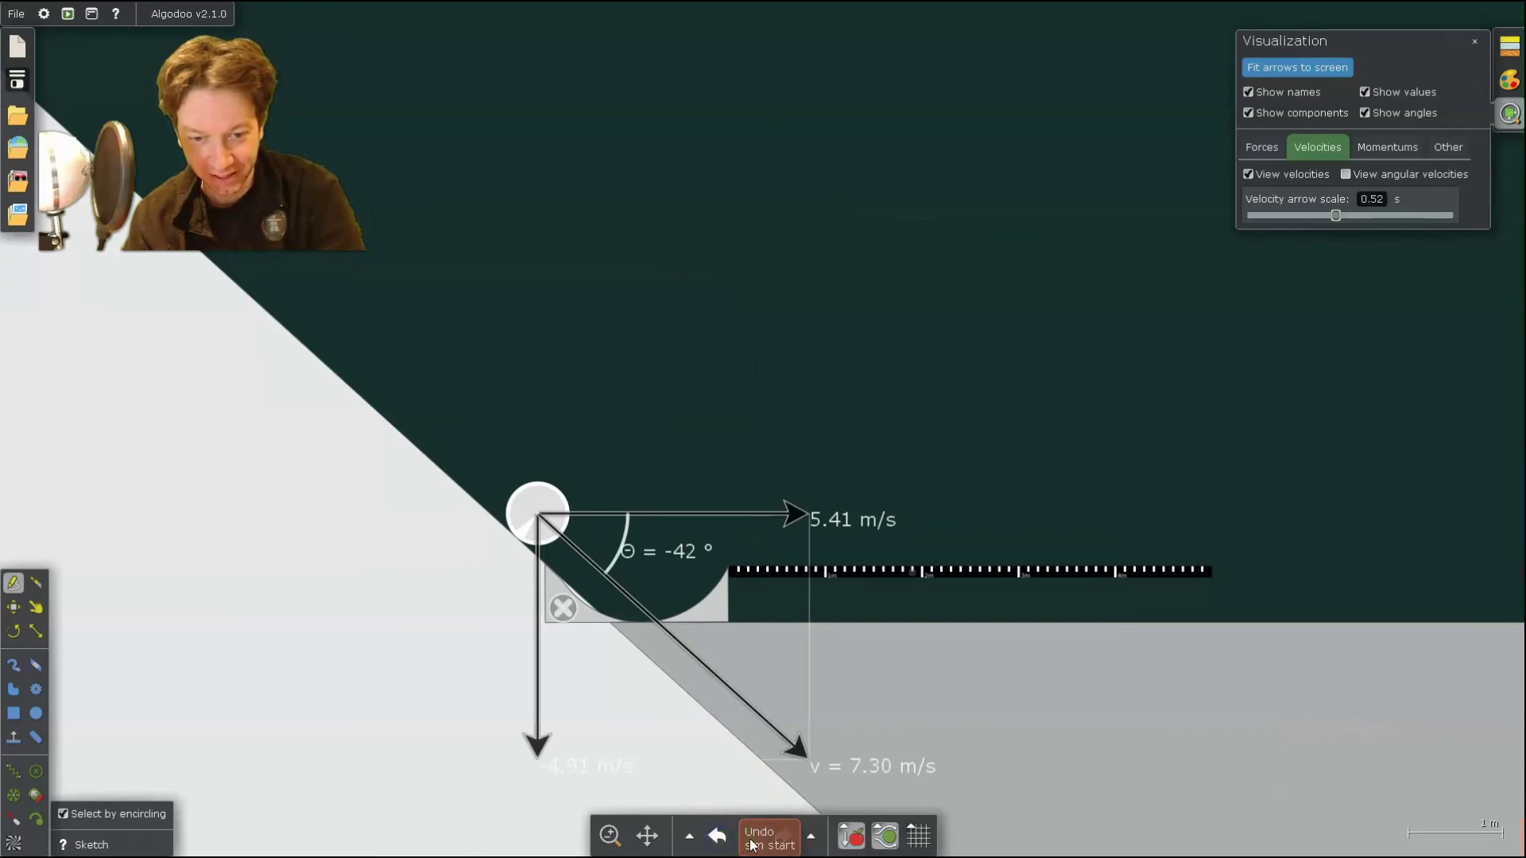
pyautogui.click(755, 834)
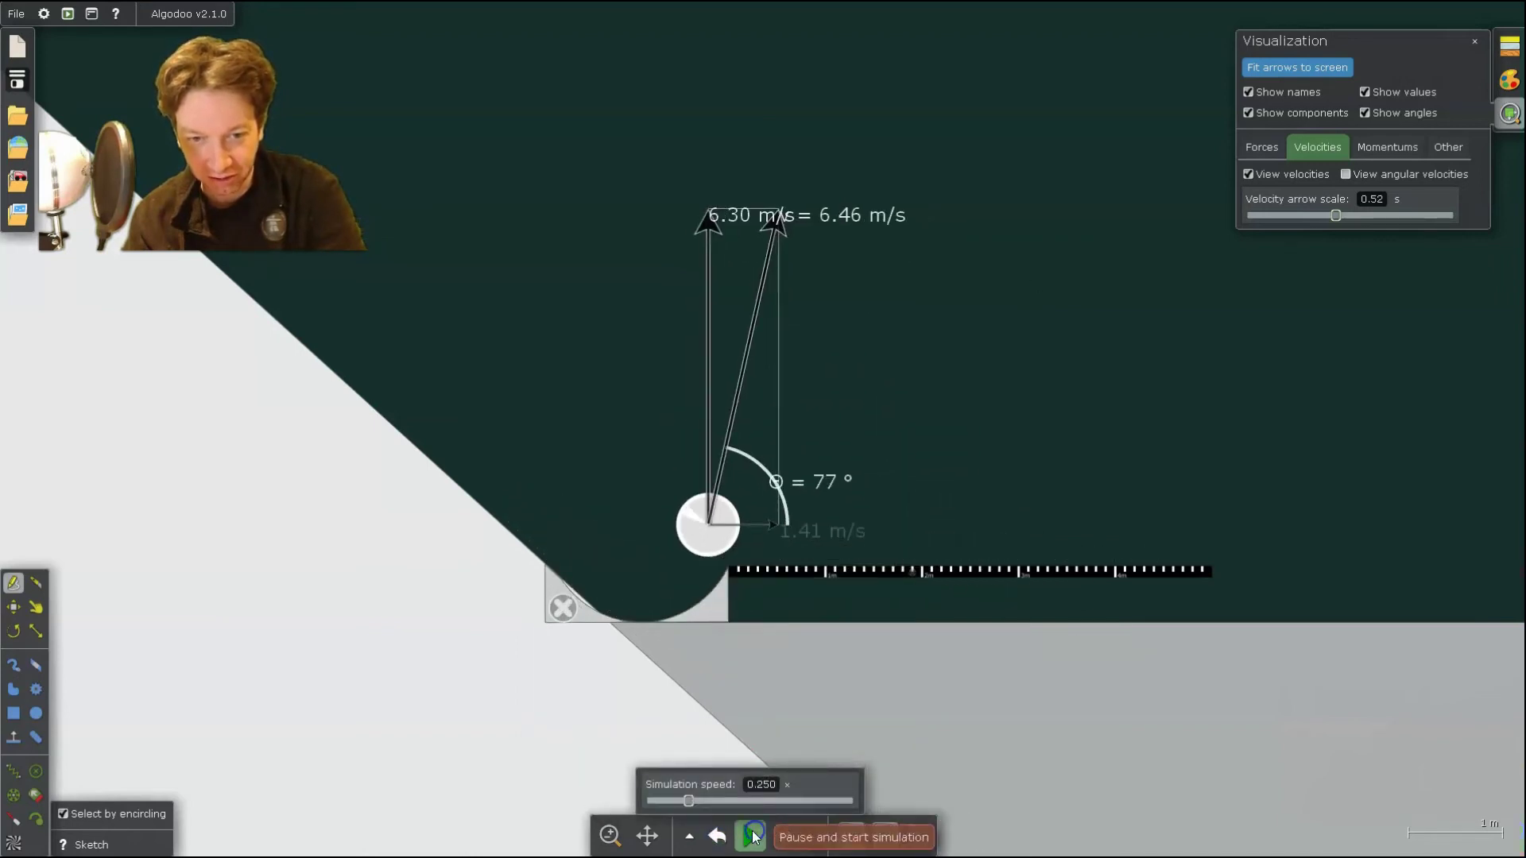
pyautogui.click(757, 831)
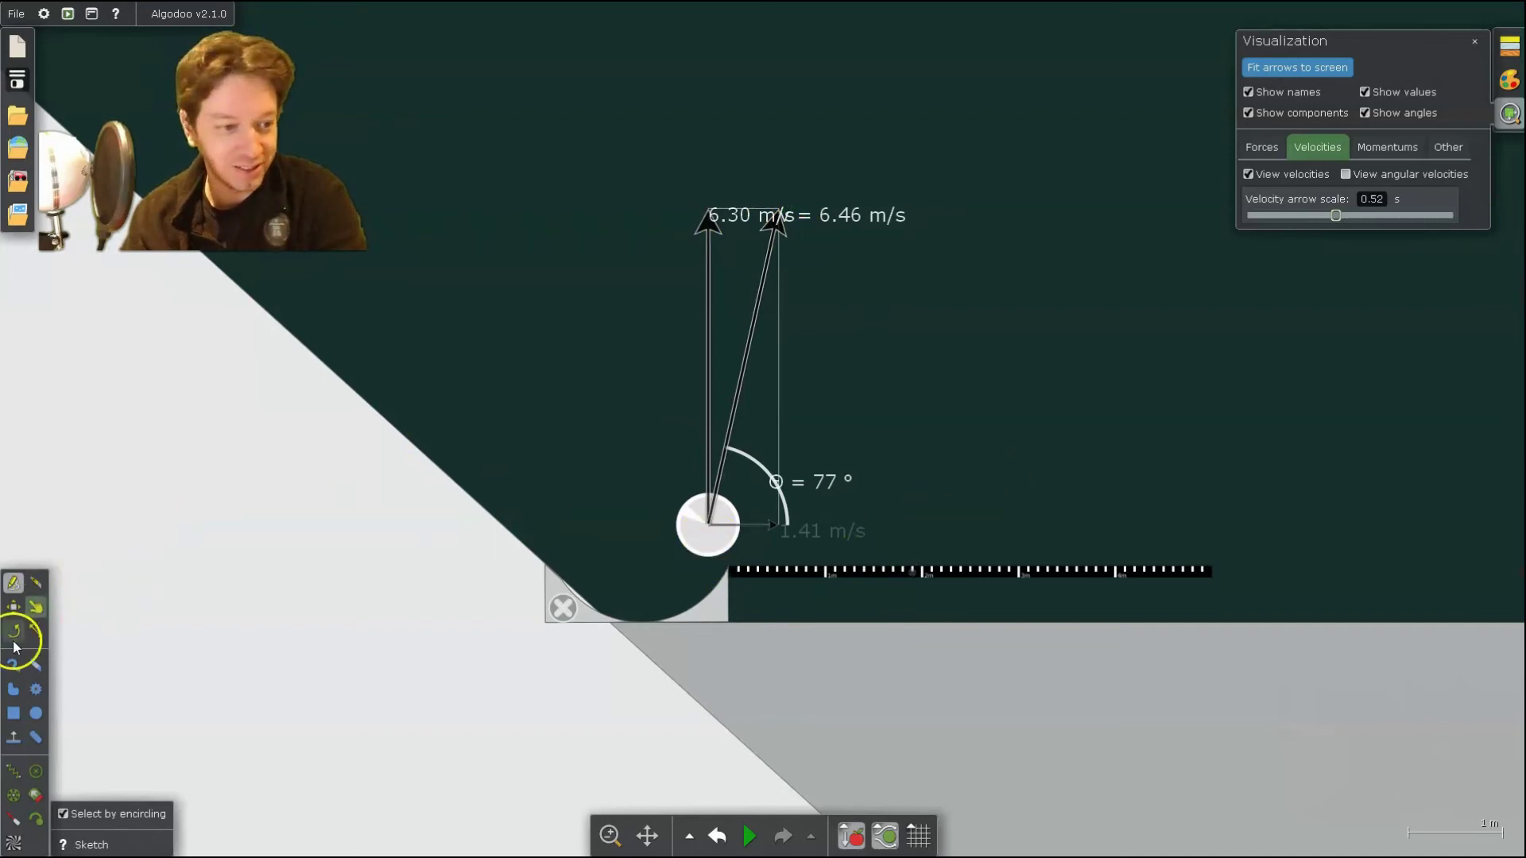
# - Draw a second circle the size of the ball and place it above the ruler, level with the paused ball
pyautogui.click(36, 714)
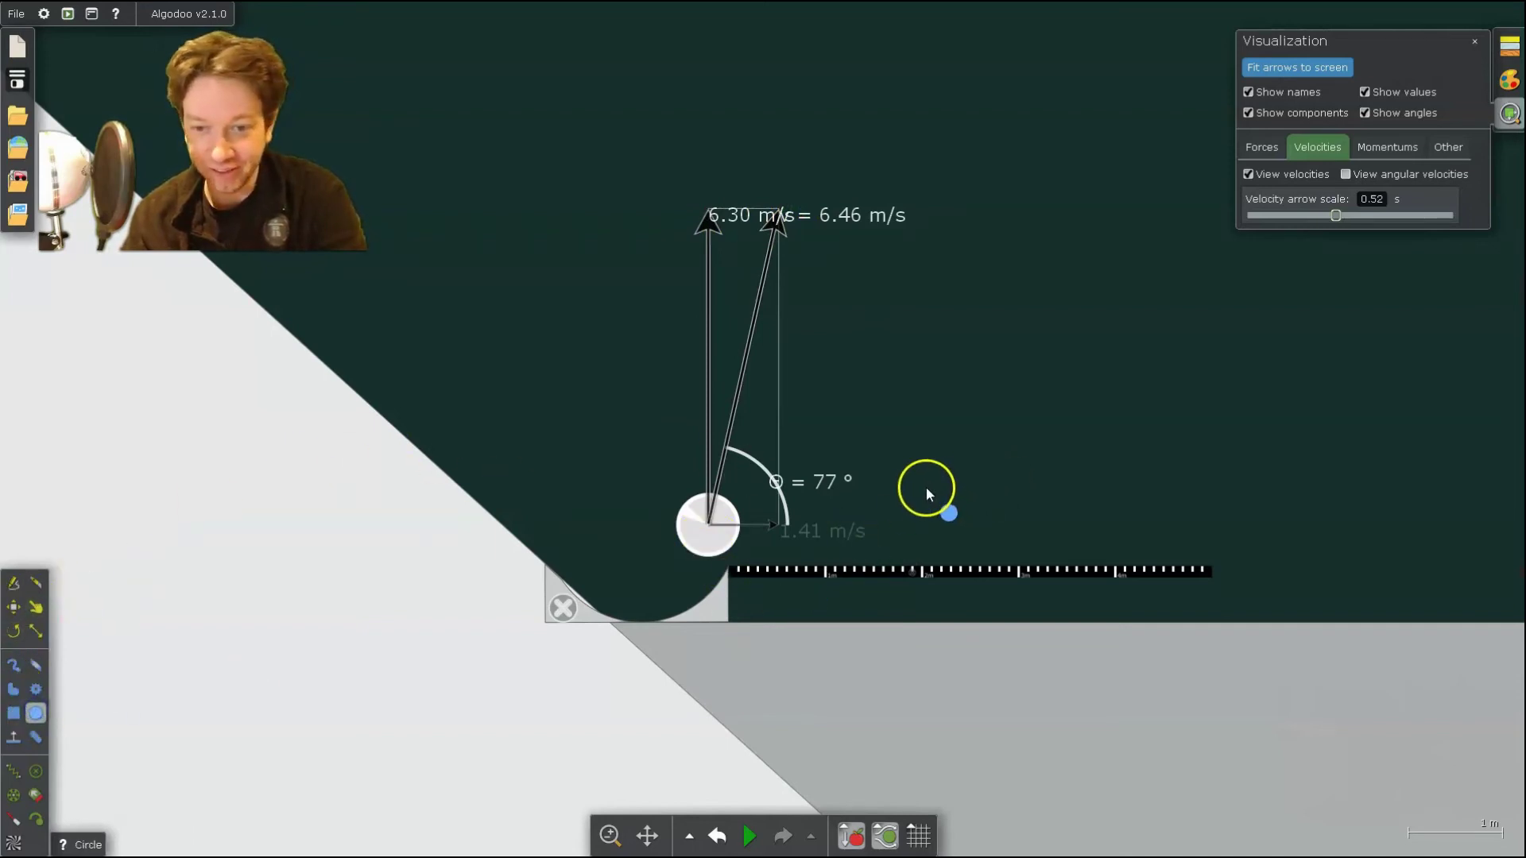
pyautogui.moveTo(927, 488); pyautogui.dragTo(951, 507)
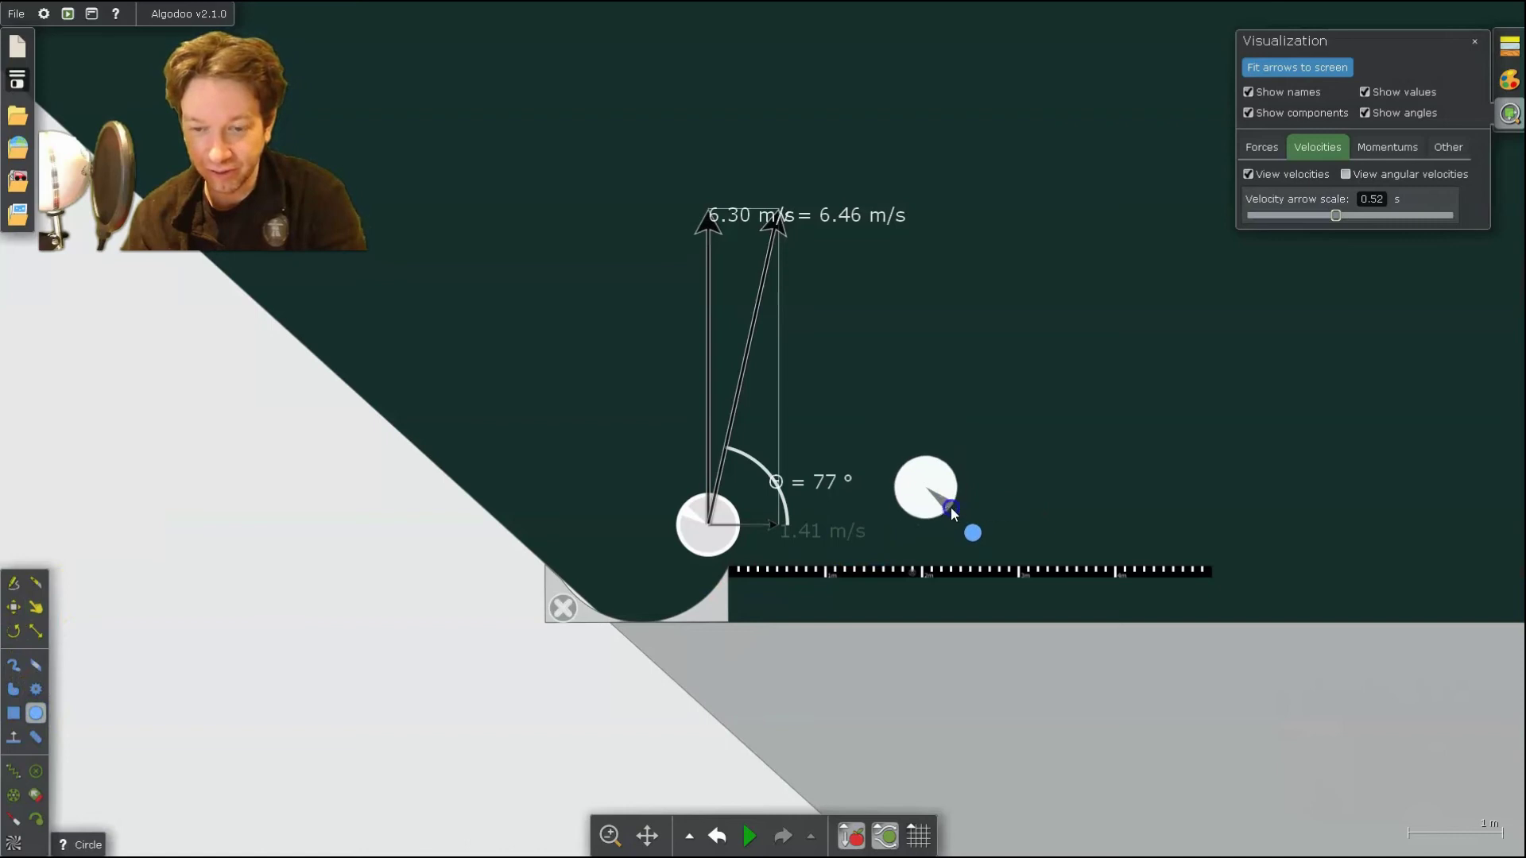
pyautogui.click(13, 583)
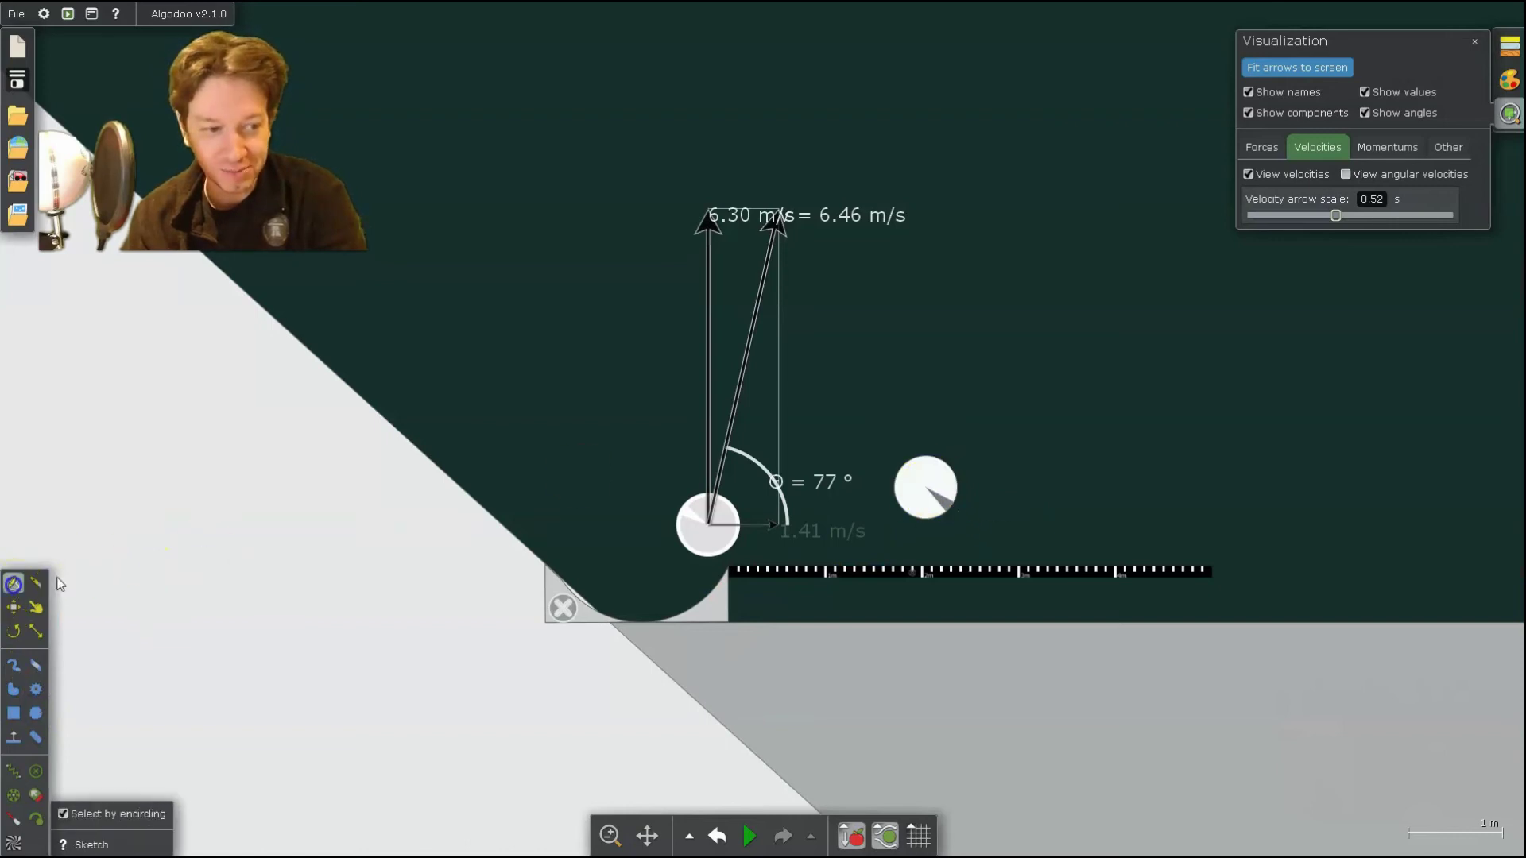
pyautogui.click(931, 489)
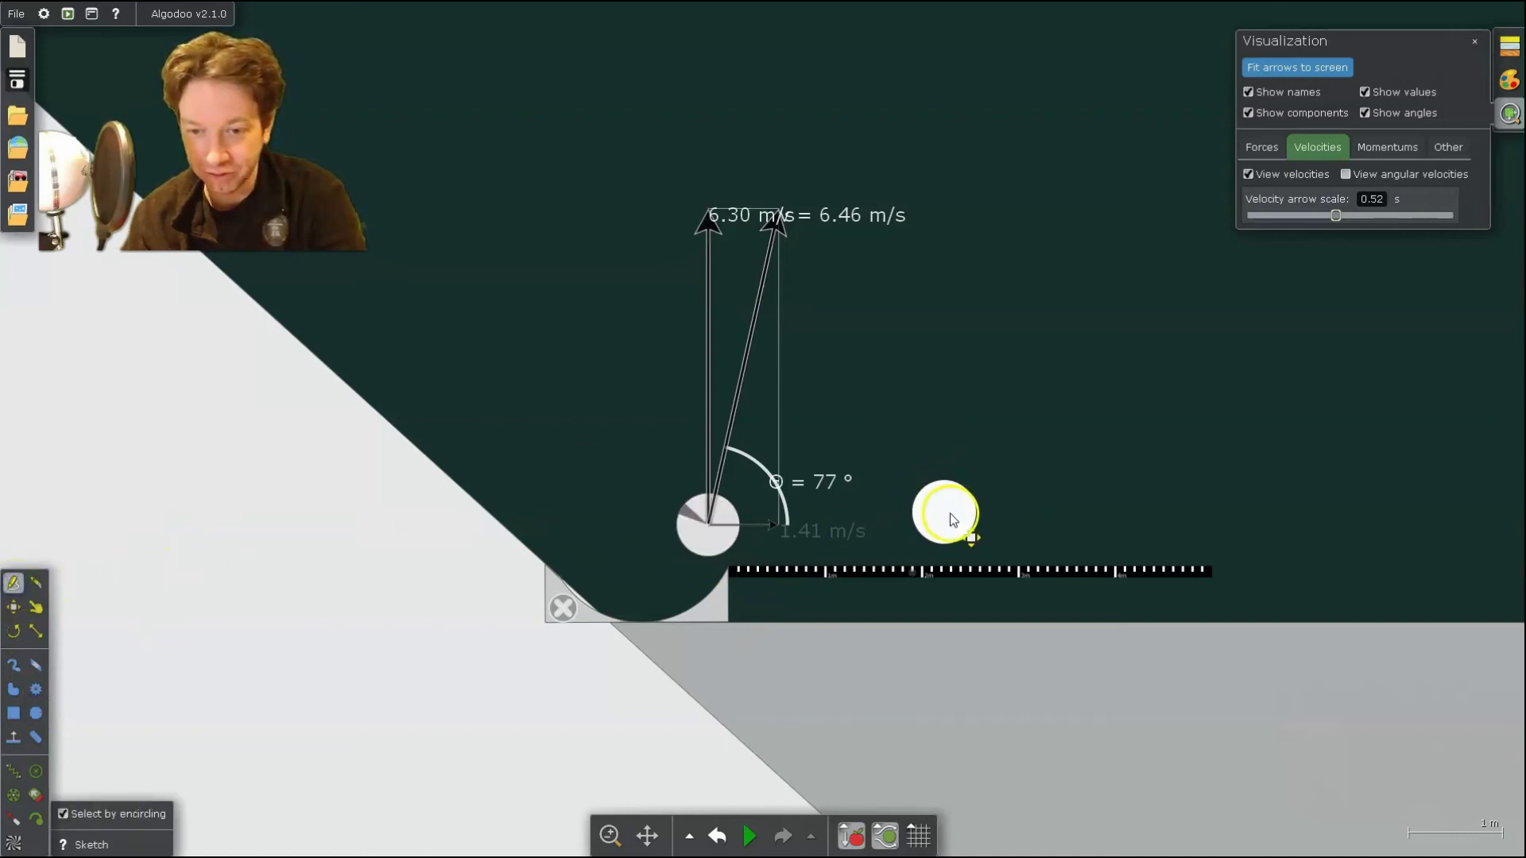
pyautogui.moveTo(953, 520); pyautogui.dragTo(985, 528)
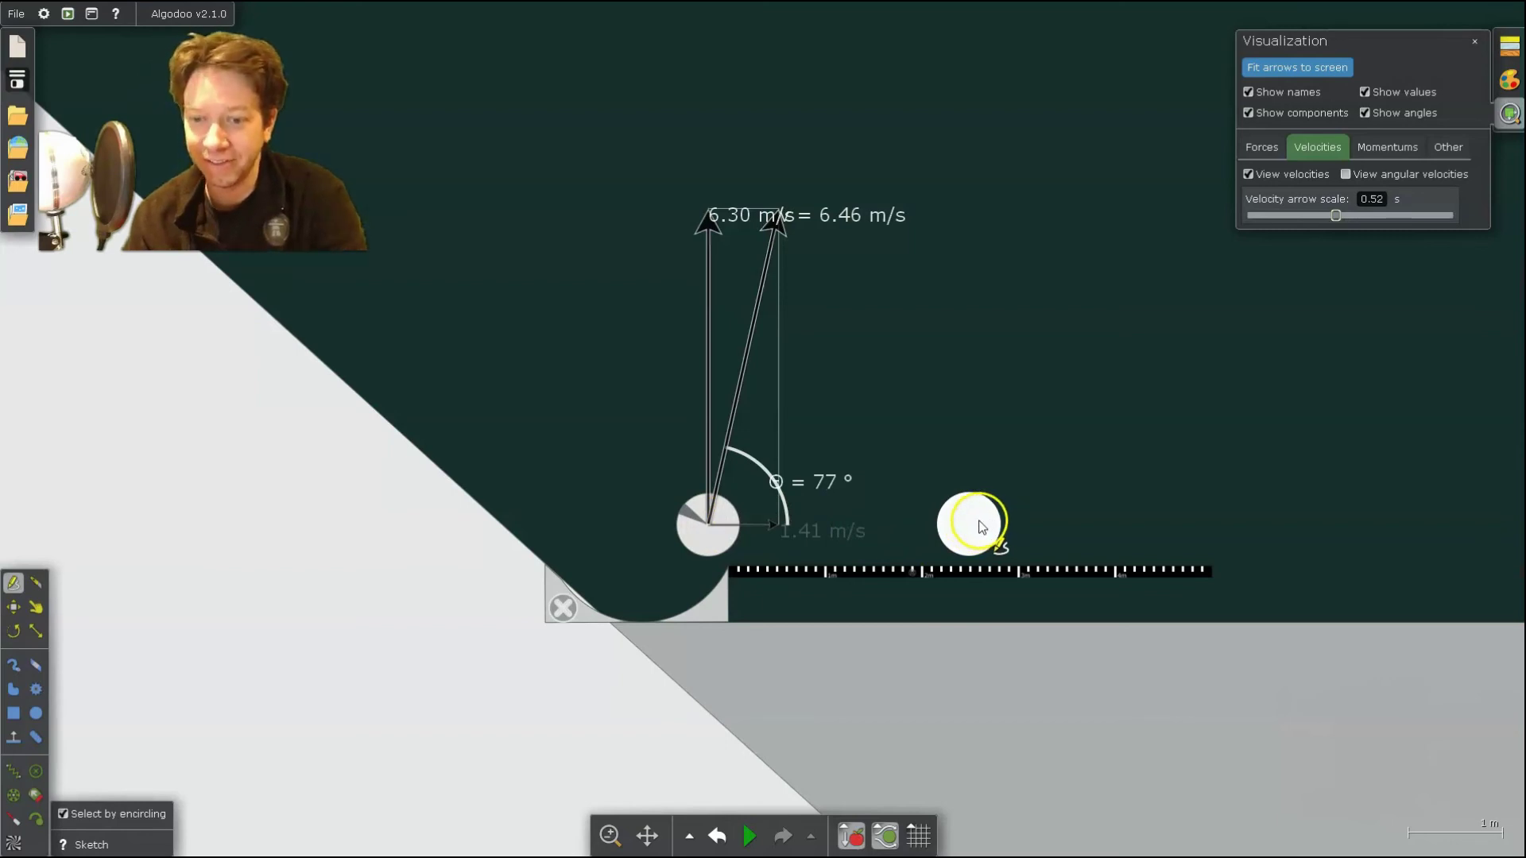
# - Set the second circle's vertical velocity to 6.3 m/s and dismiss its edit options
pyautogui.rightClick(979, 525)
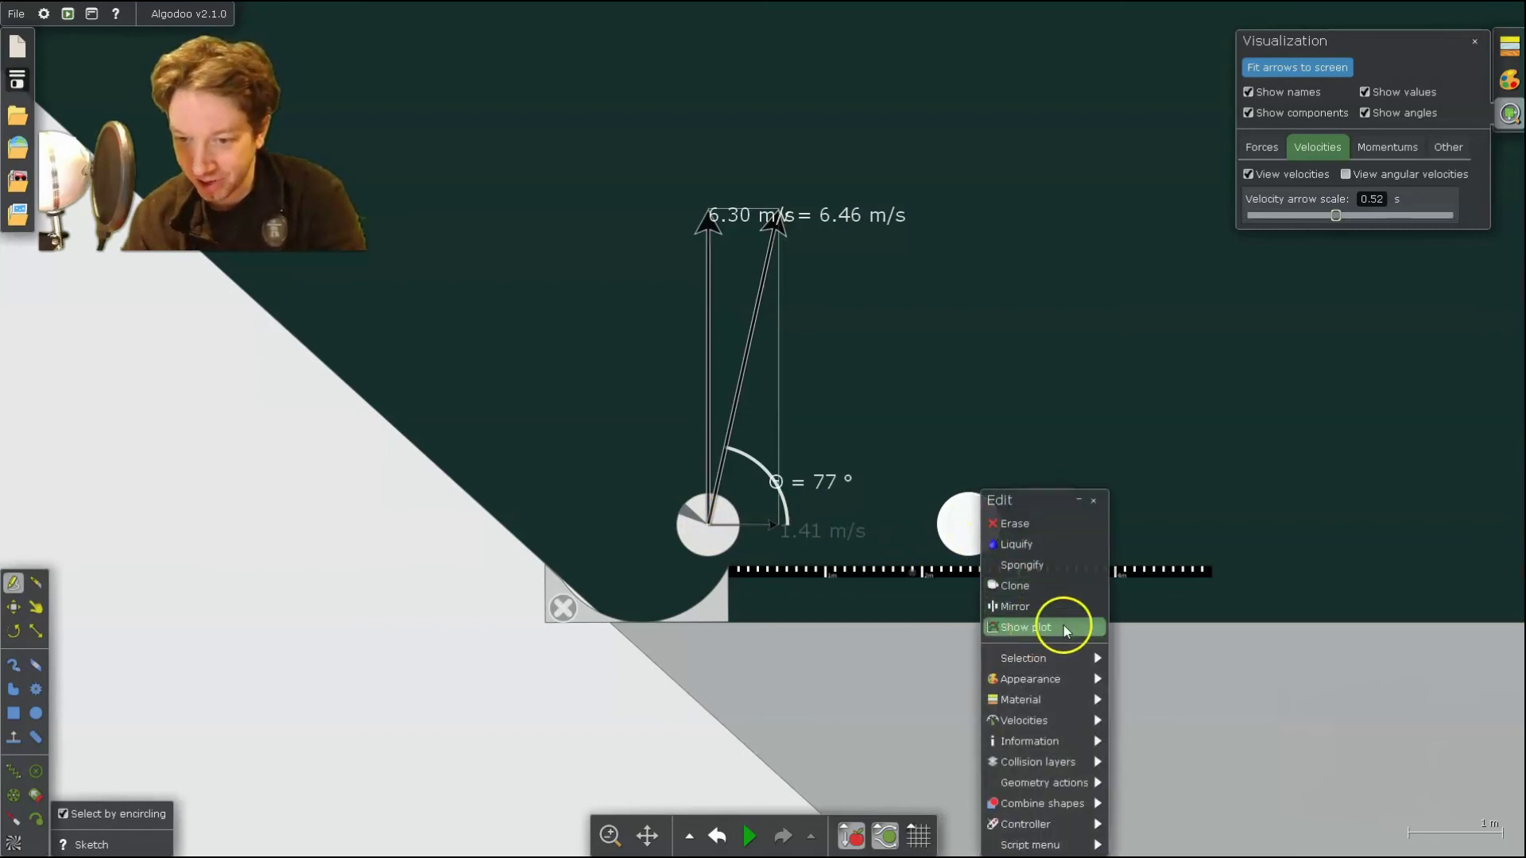
pyautogui.moveTo(1076, 722)
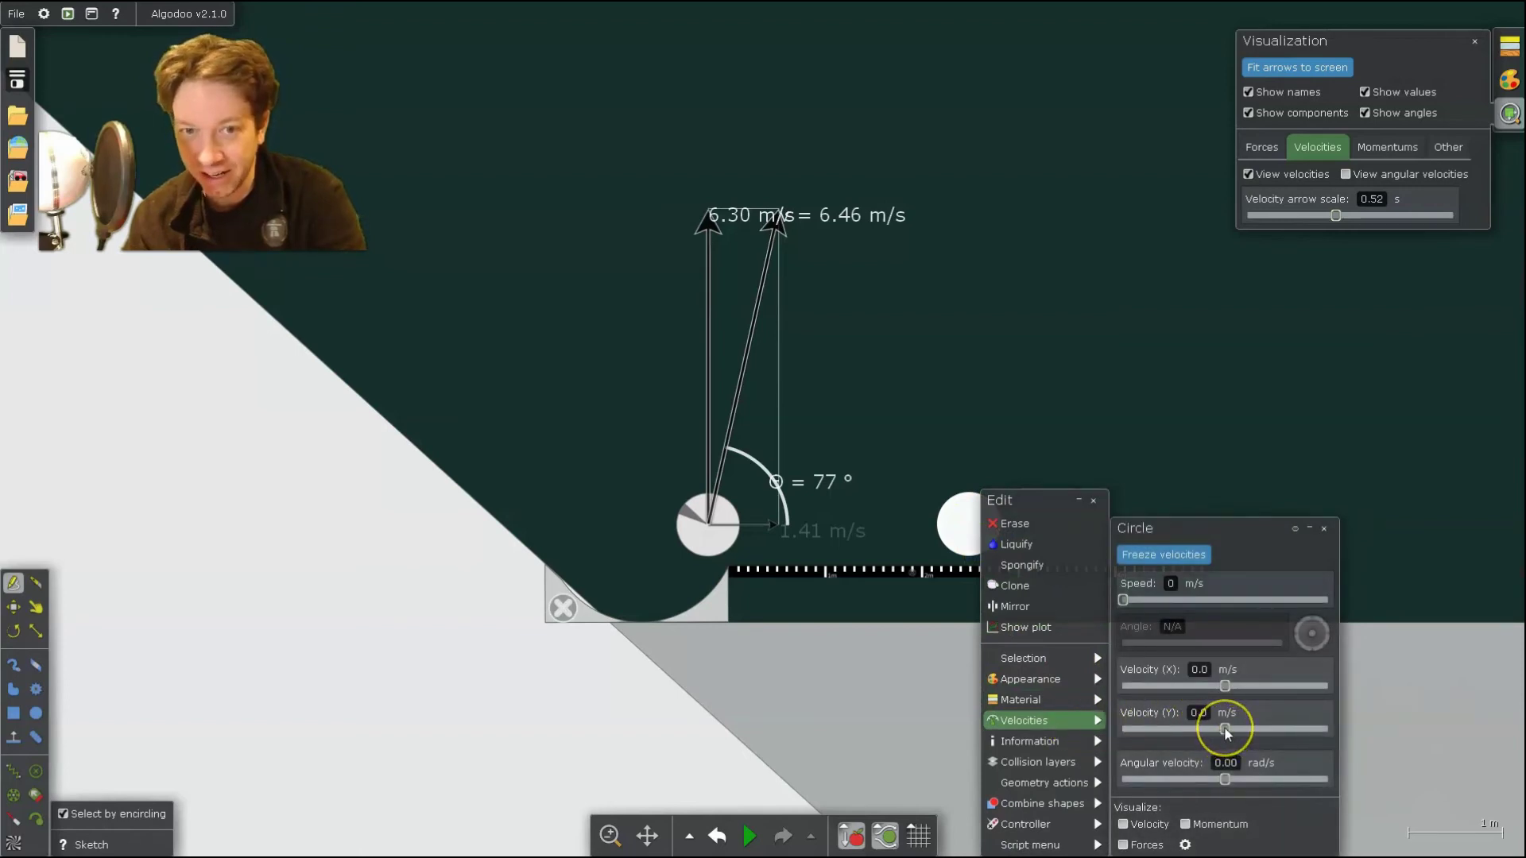
pyautogui.moveTo(1224, 730); pyautogui.dragTo(1252, 728)
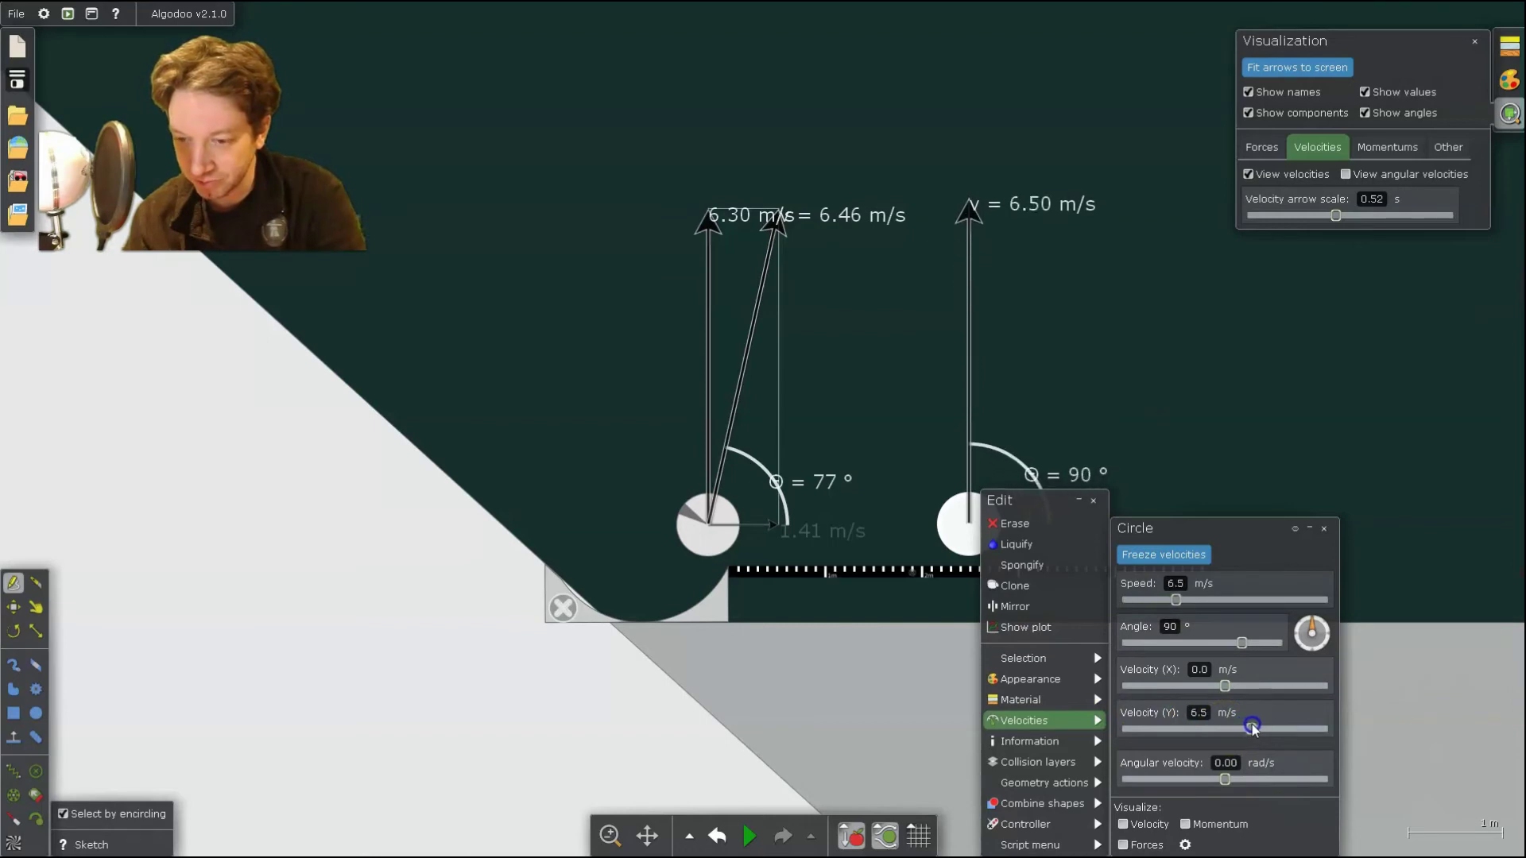
pyautogui.click(1204, 713)
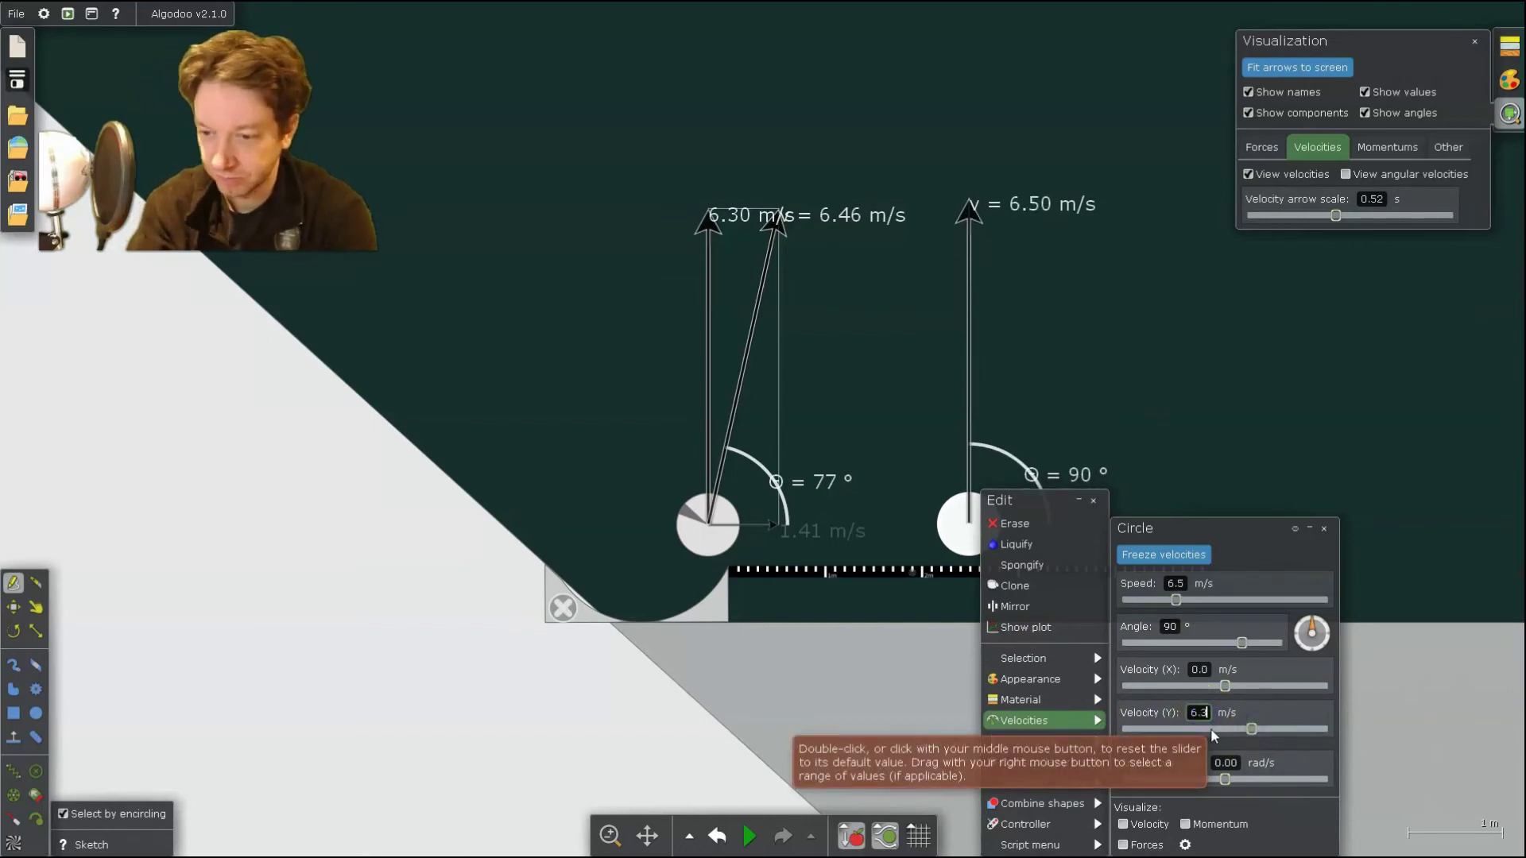
pyautogui.press('BackSpace')
pyautogui.write('3')
pyautogui.press('Return')
pyautogui.click(1235, 372)
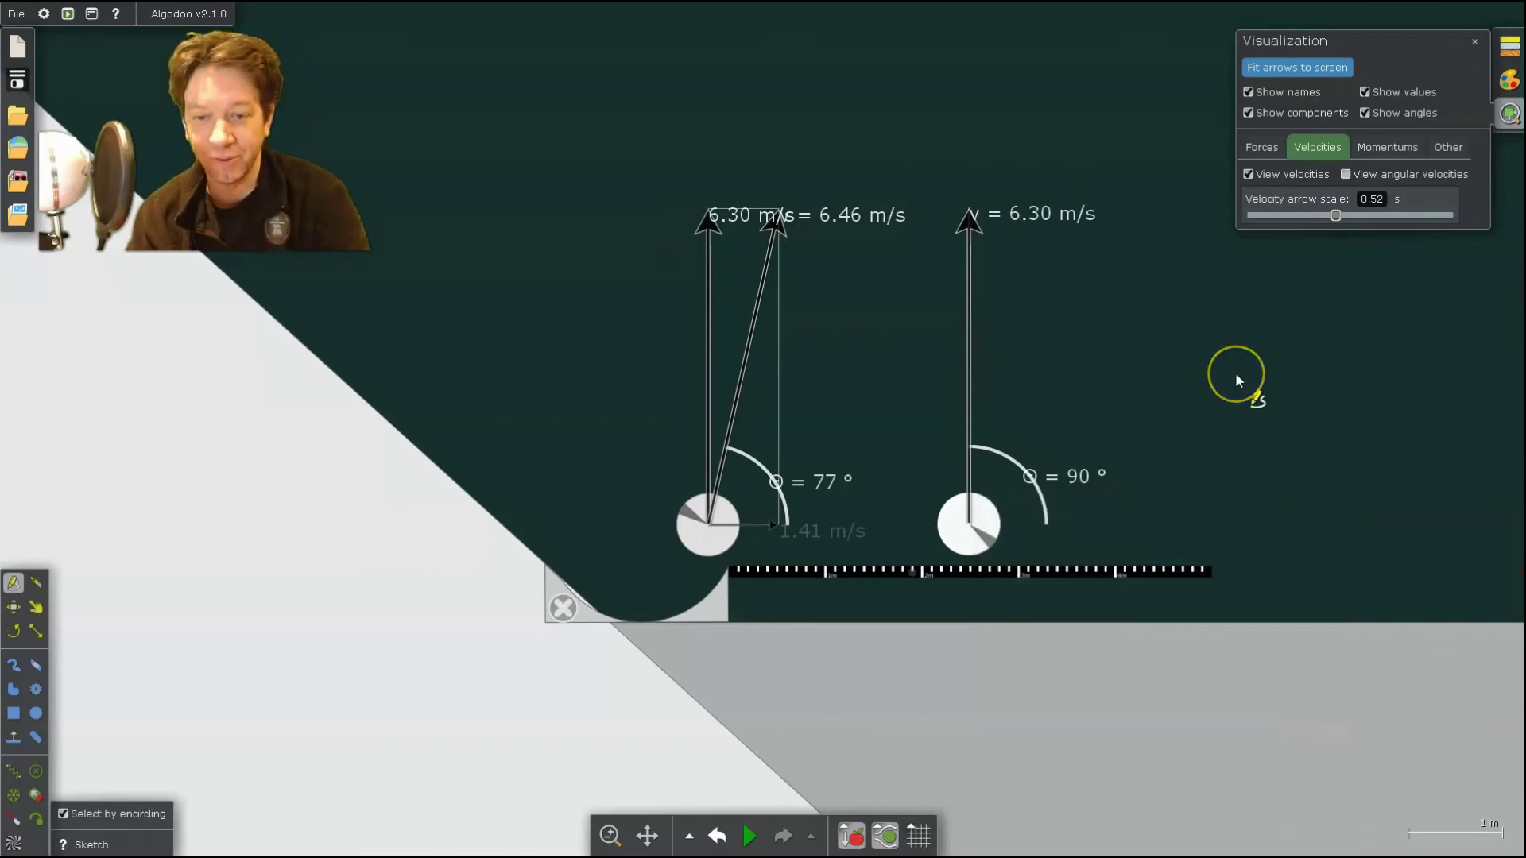
# - Run the simulation to compare both balls' motion, pause it after they land on the ruler, and undo the run
pyautogui.click(751, 837)
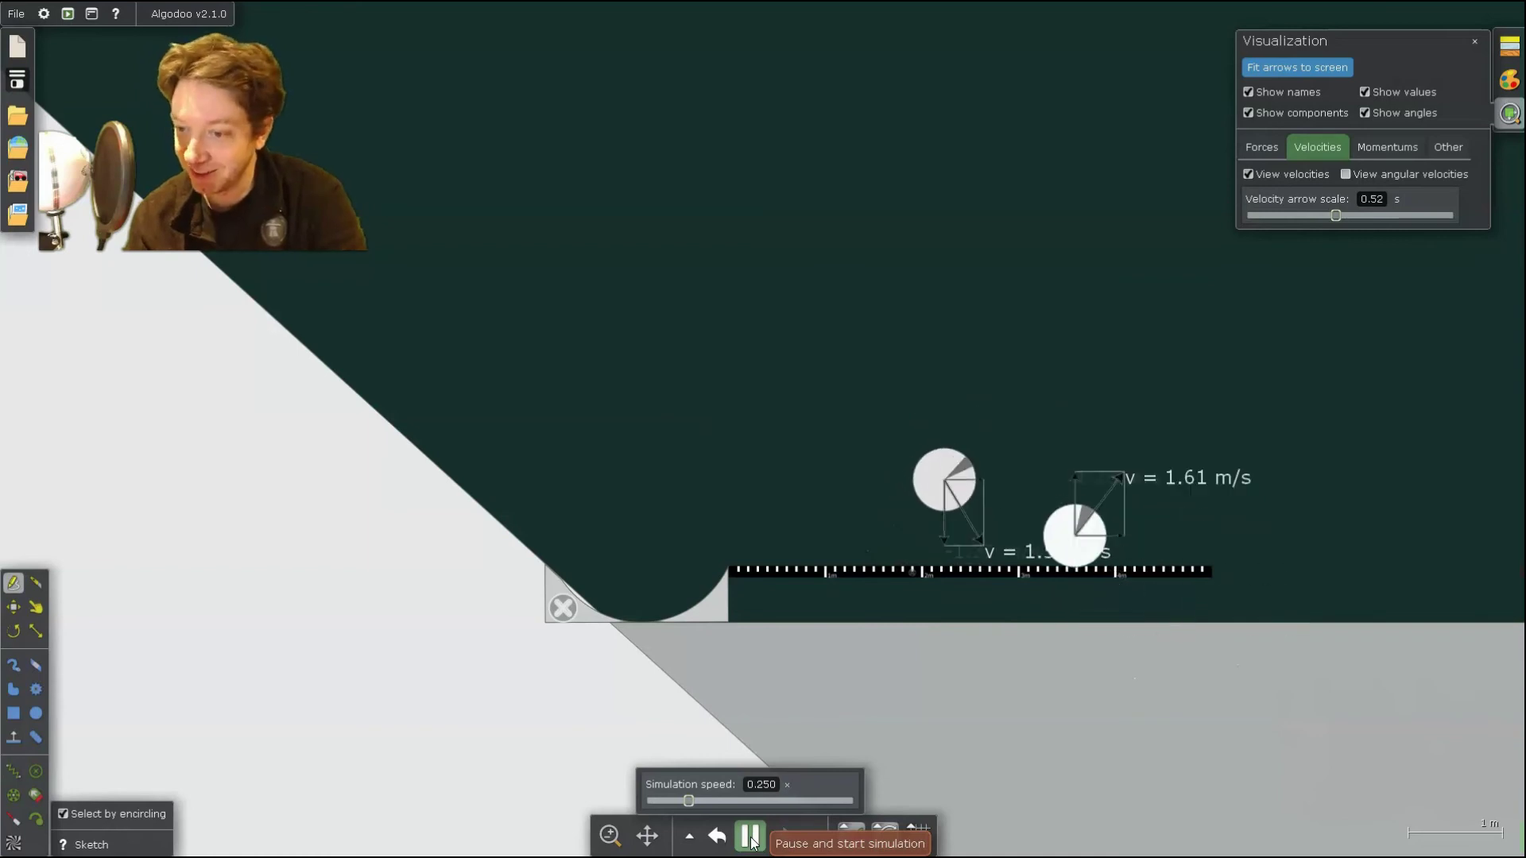
pyautogui.click(751, 843)
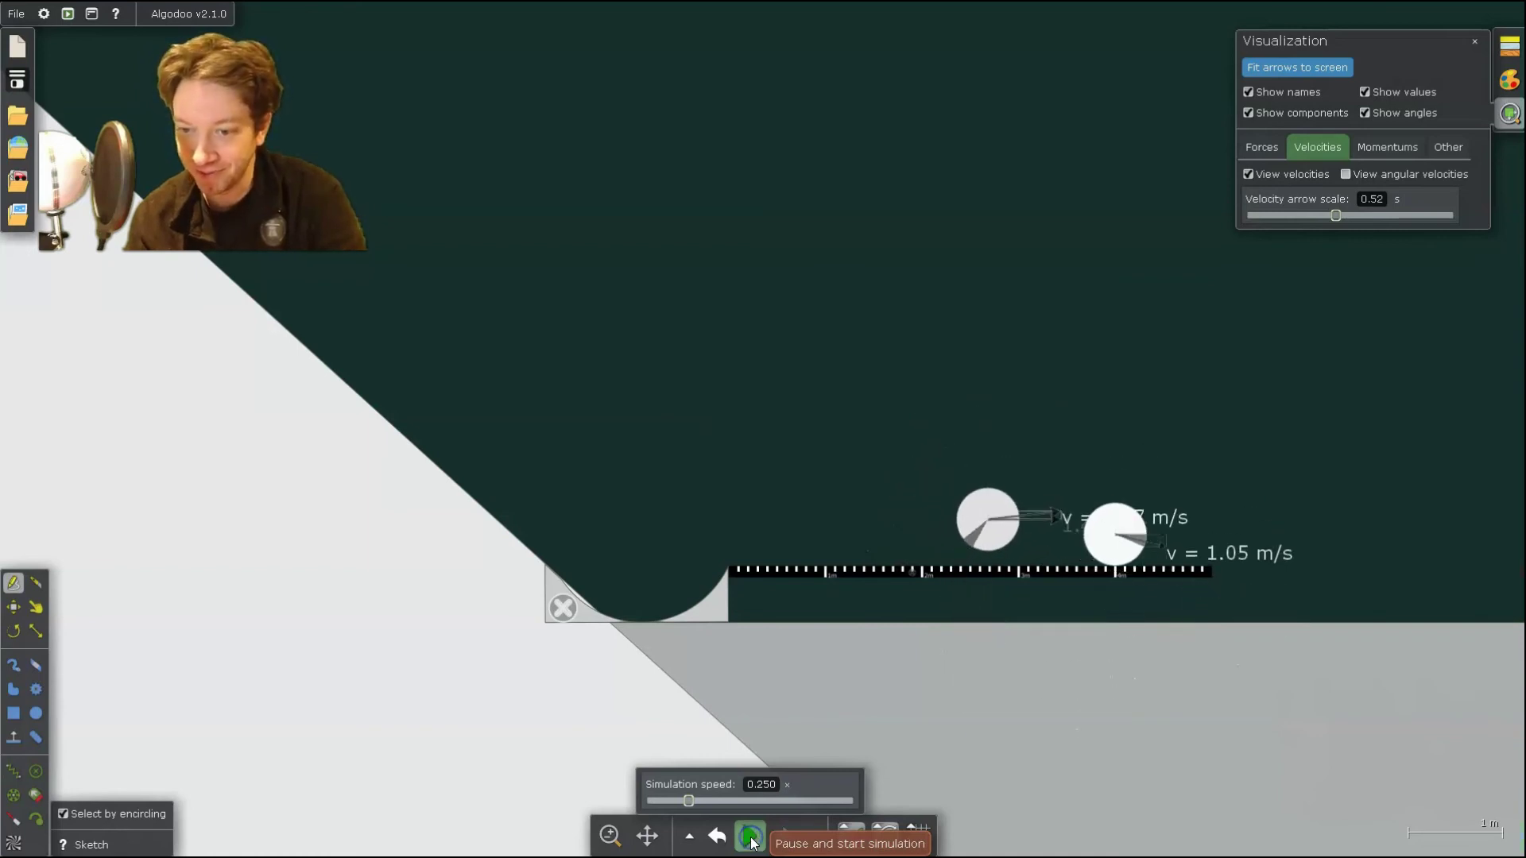
pyautogui.click(717, 838)
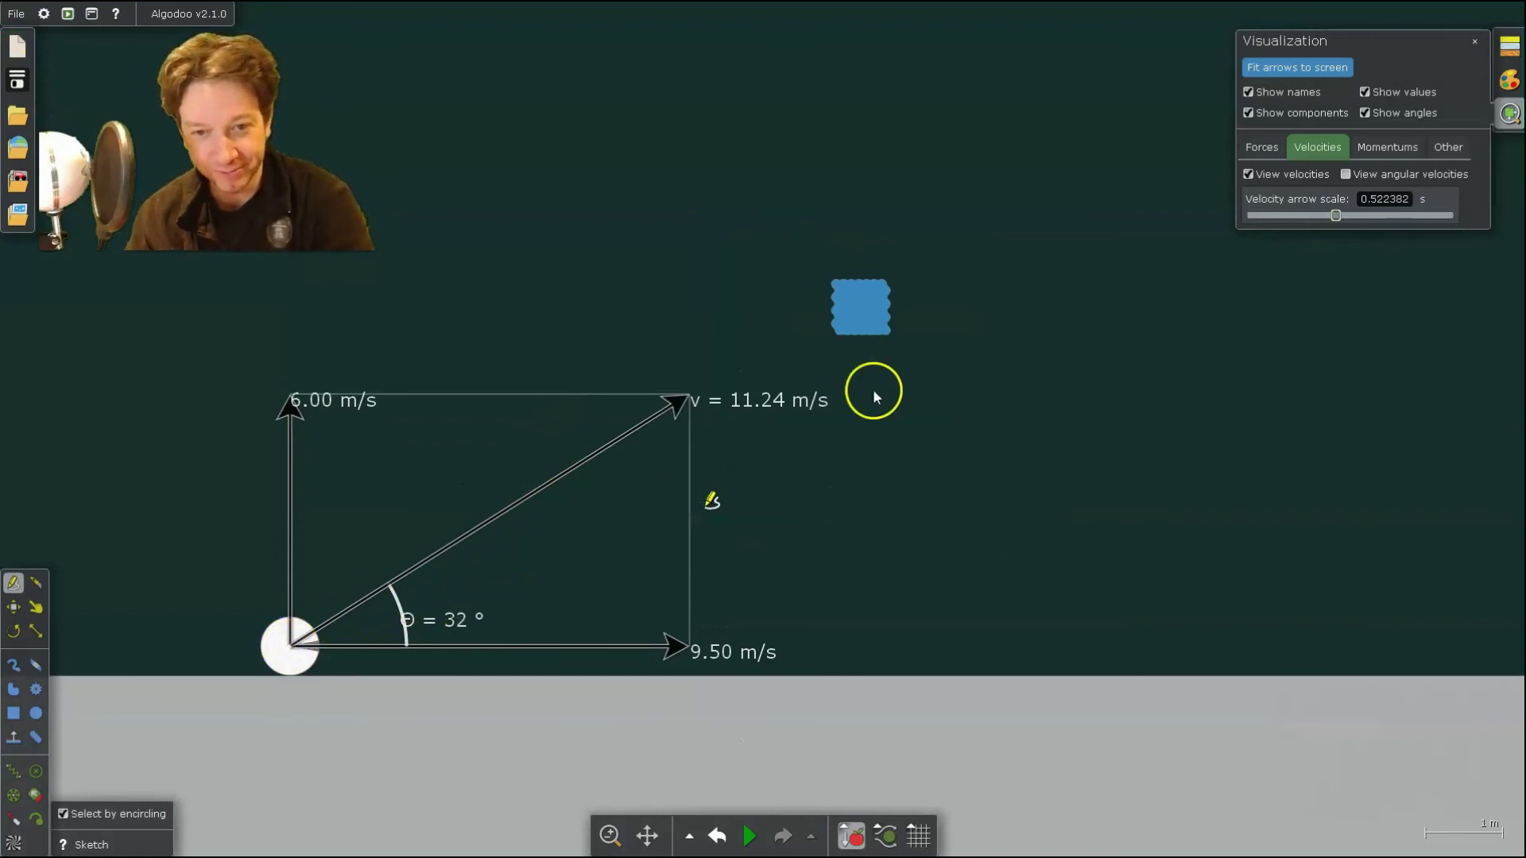
# - Erase the blue block in the air and draw a small square box near the same spot
pyautogui.moveTo(858, 295); pyautogui.dragTo(872, 311)
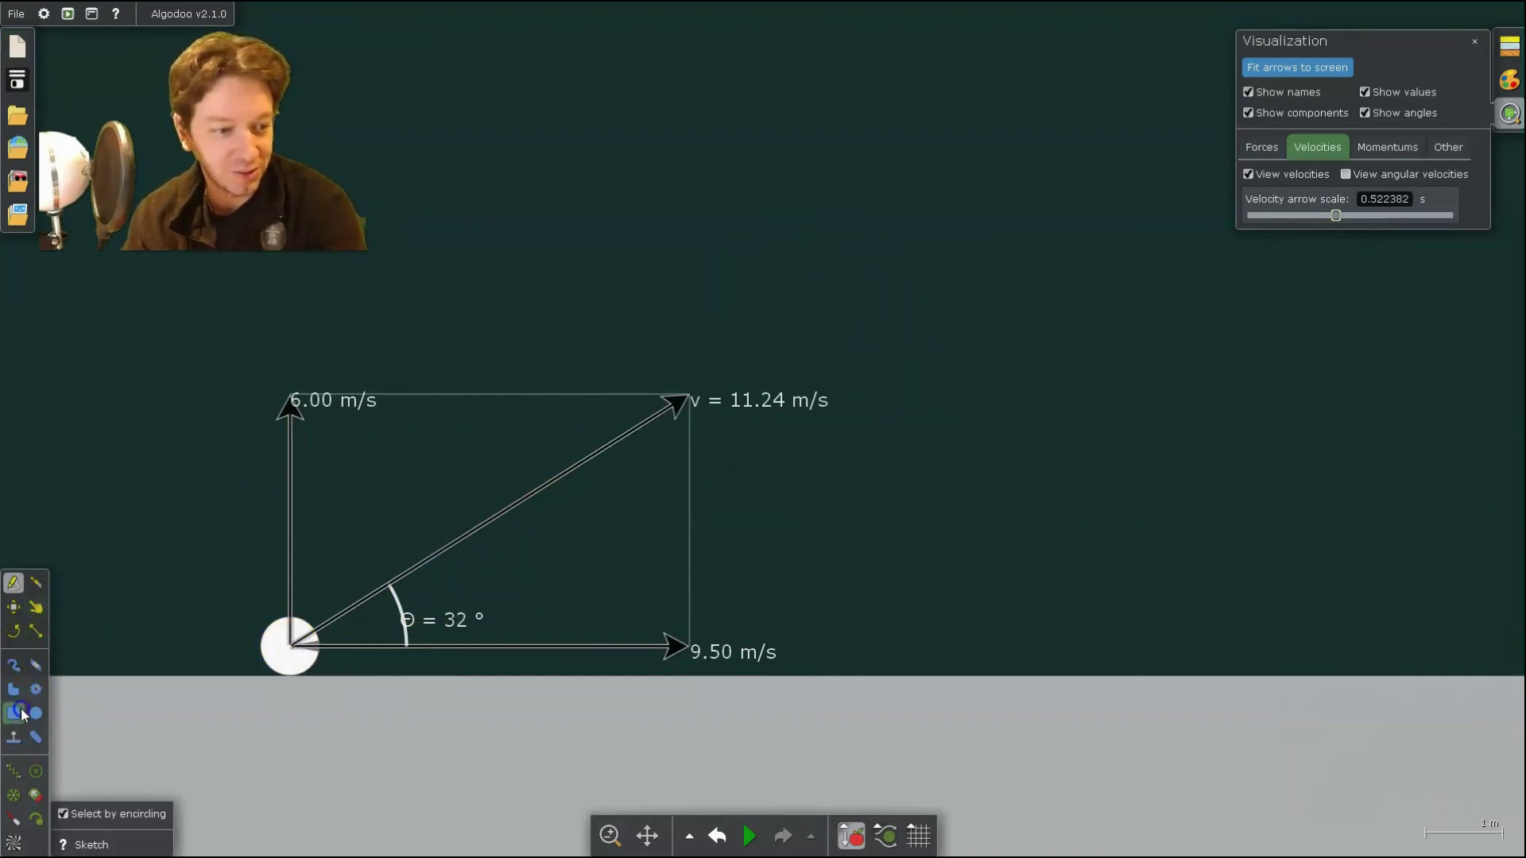
pyautogui.click(14, 713)
pyautogui.moveTo(885, 253); pyautogui.dragTo(949, 314)
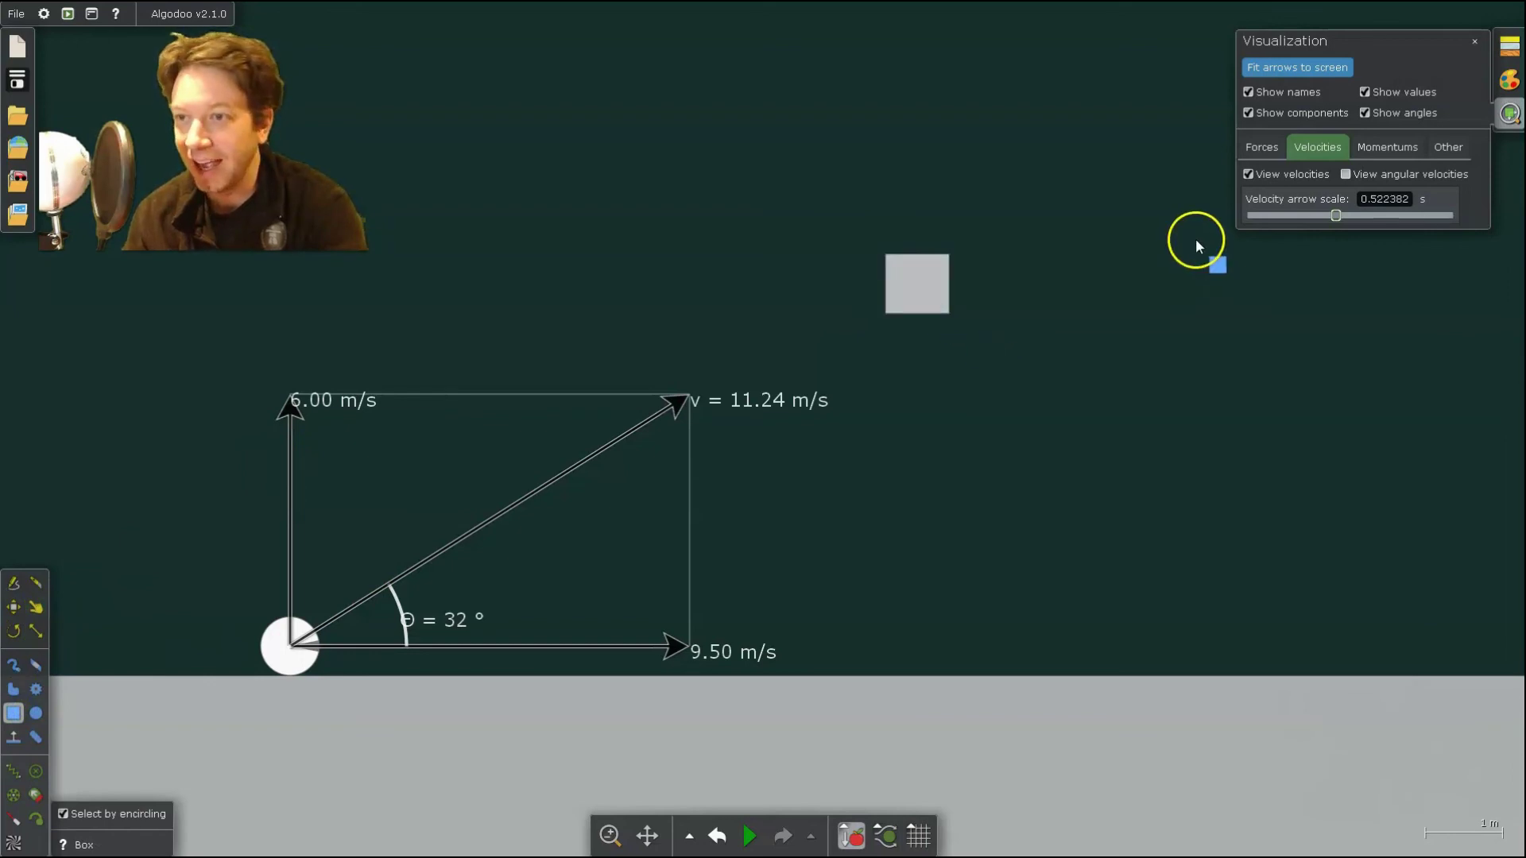
# - Choose Gold as the material for new objects, apply Gold to the square box, and dismiss the material options
pyautogui.click(1509, 47)
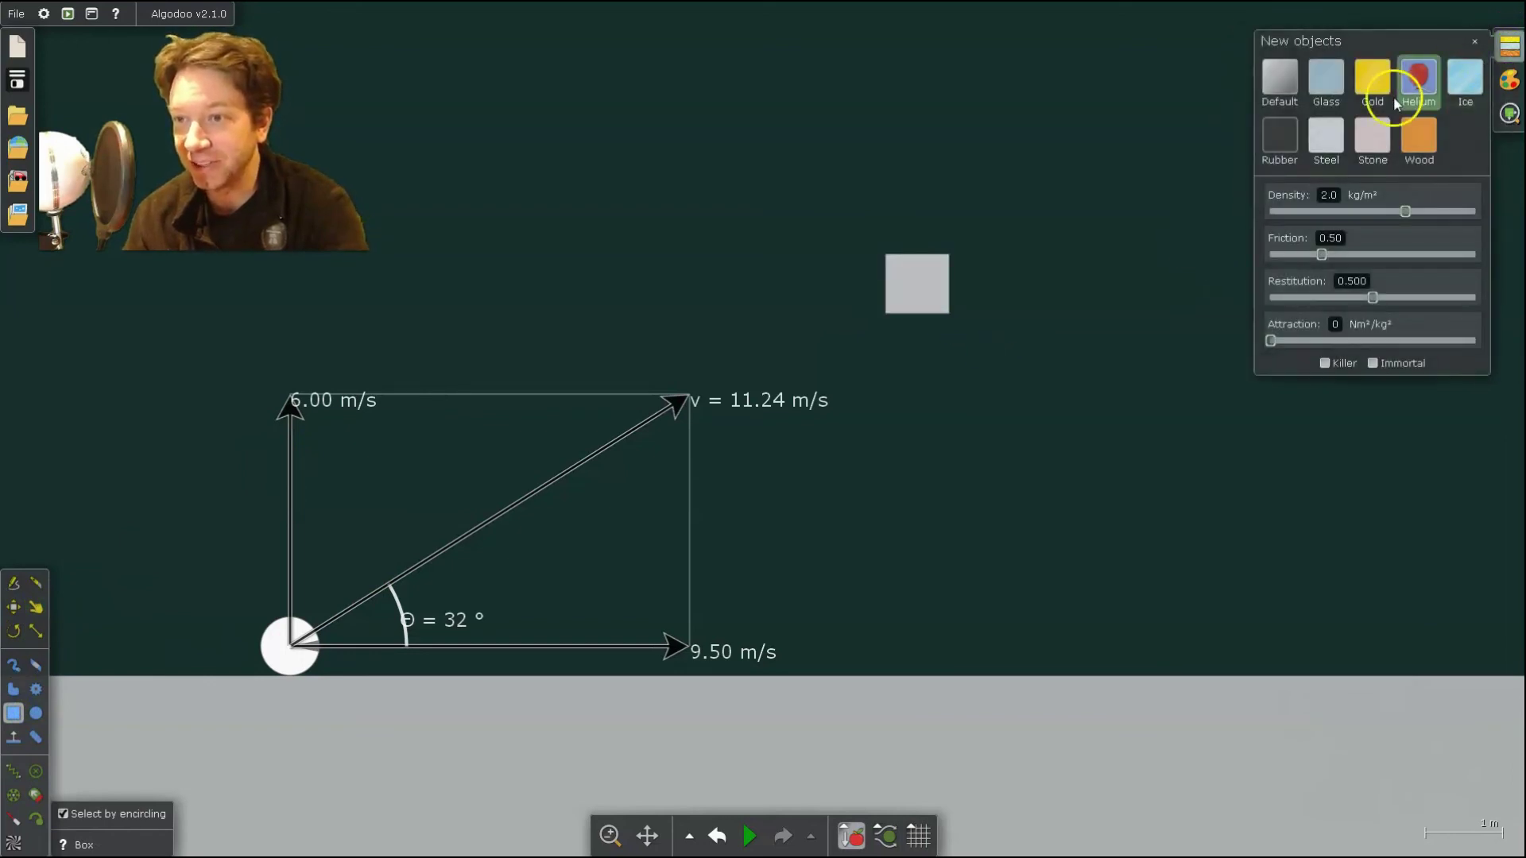
pyautogui.click(1369, 82)
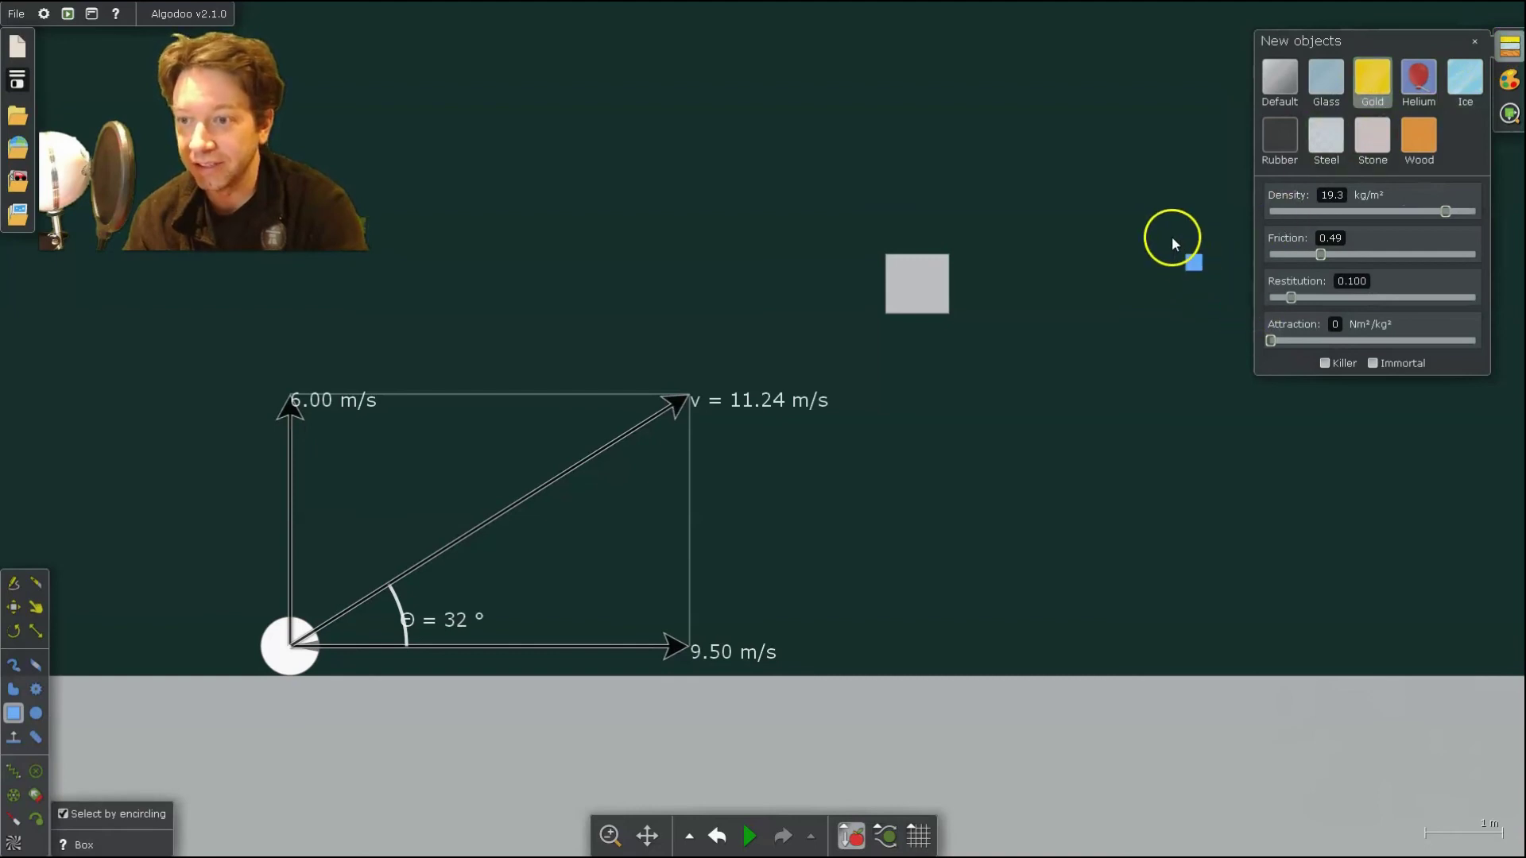
pyautogui.click(914, 286)
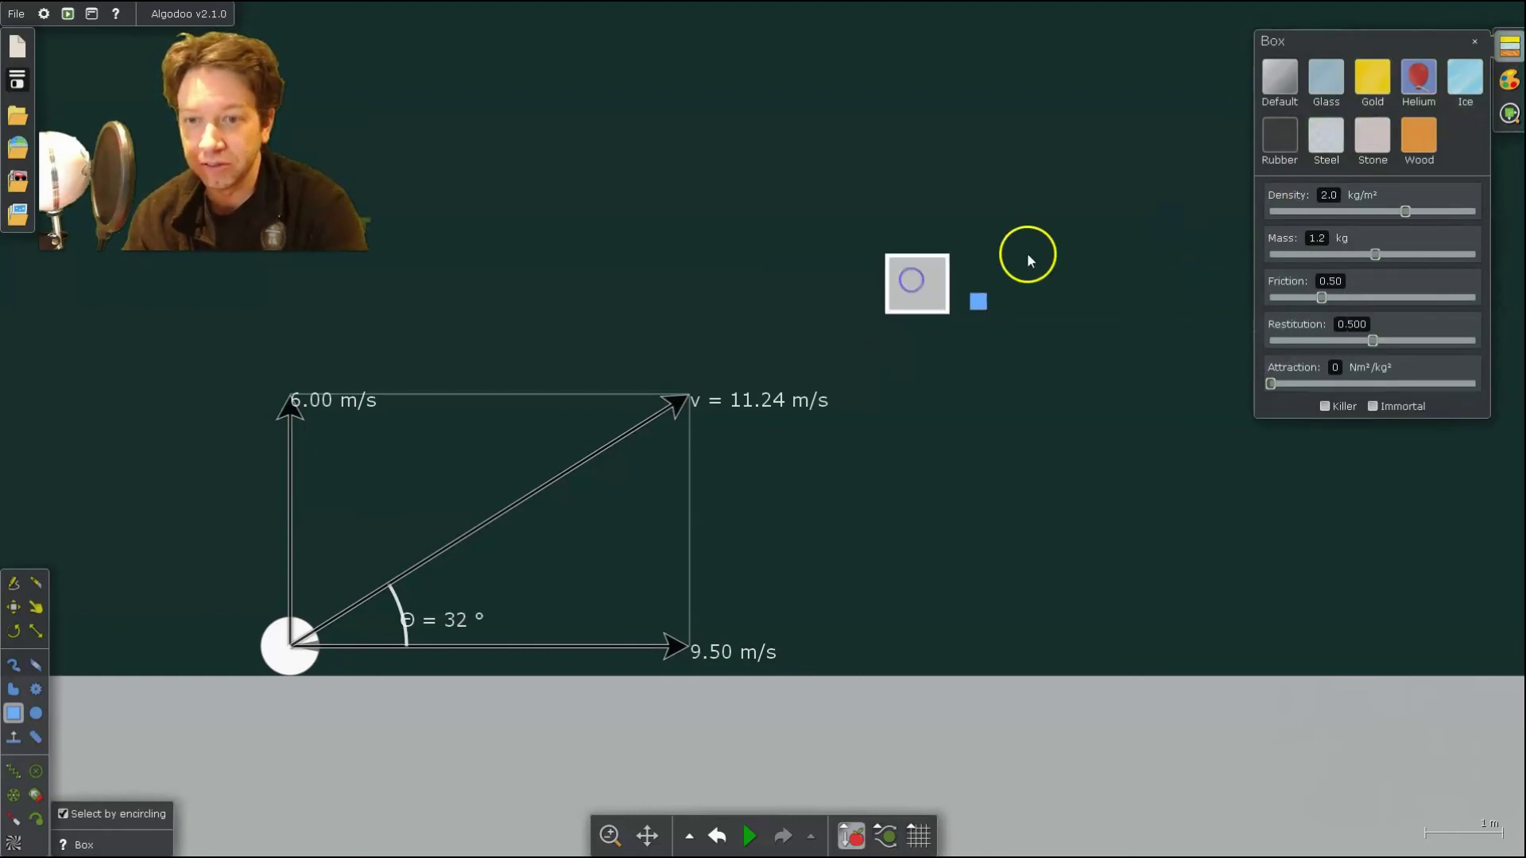
pyautogui.click(1372, 77)
pyautogui.click(1127, 218)
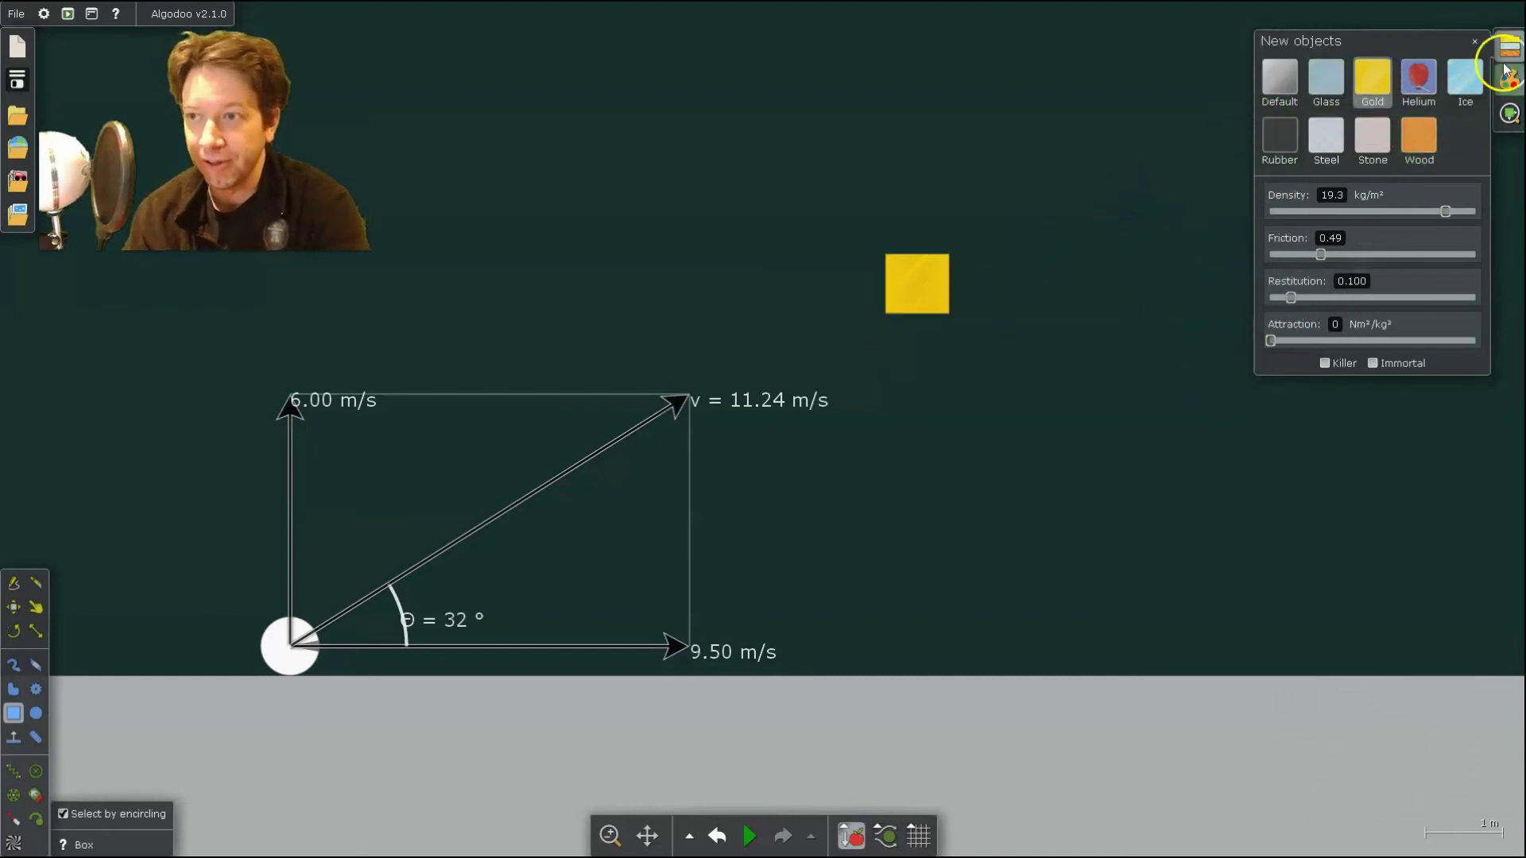
pyautogui.click(1474, 42)
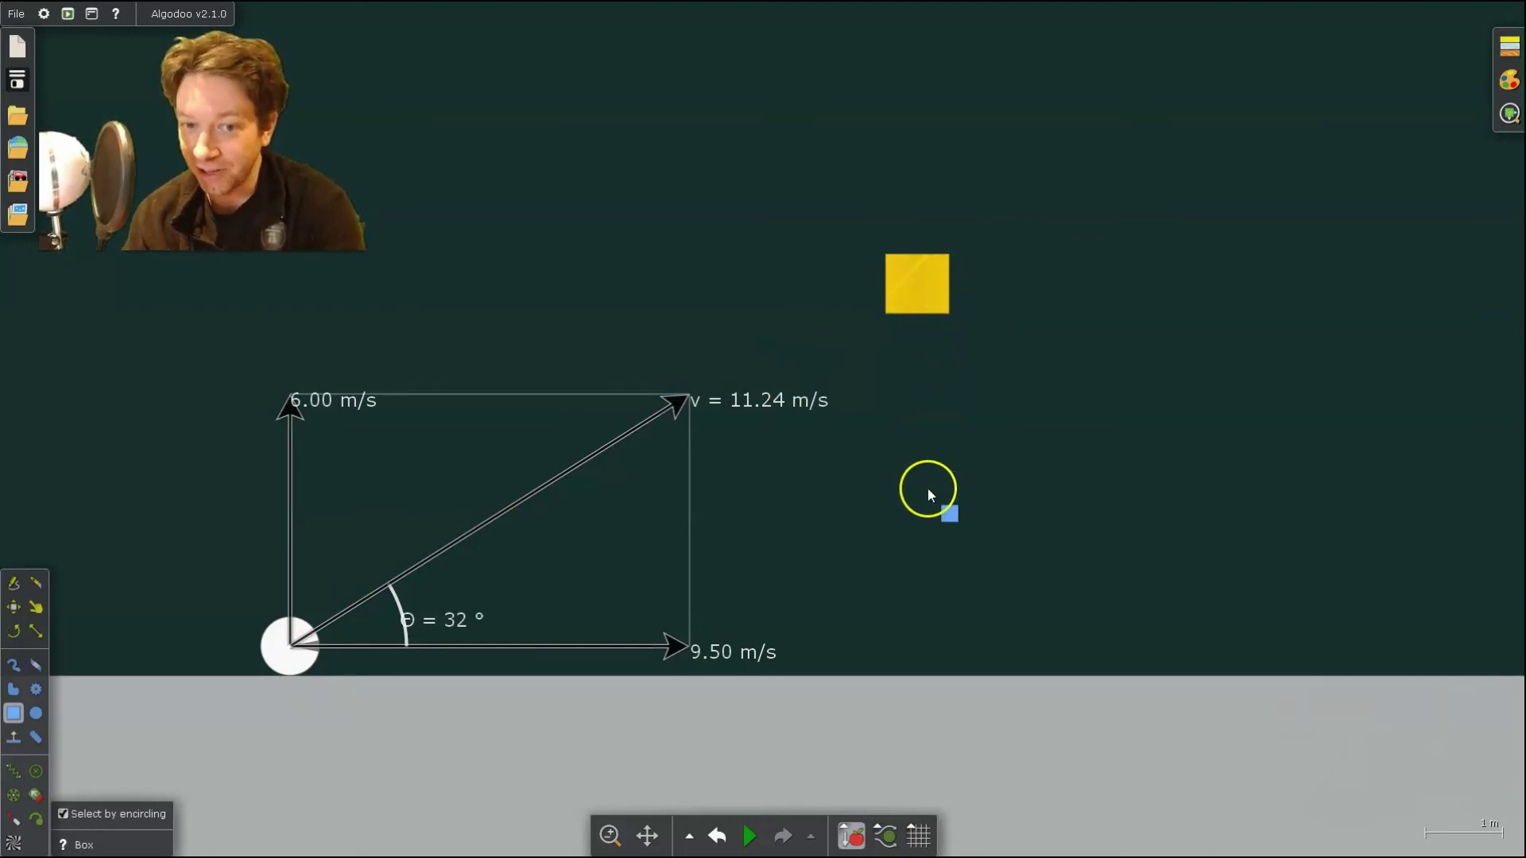
# - Set the ball's velocity to 10.5 m/s in X and 6.5 m/s in Y, and dismiss its edit options
pyautogui.rightClick(291, 647)
pyautogui.moveTo(350, 680)
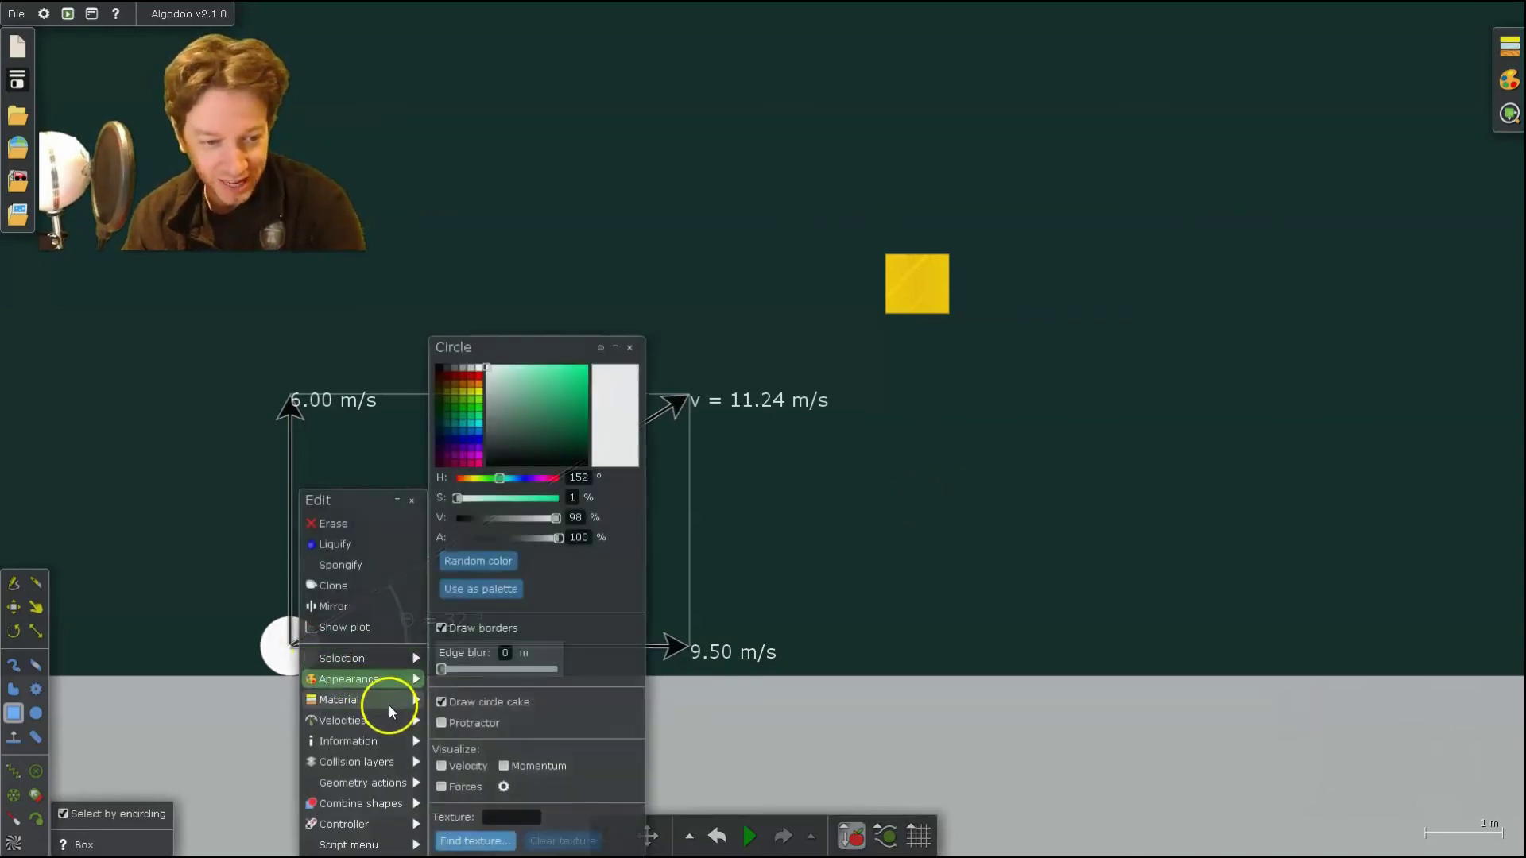
pyautogui.moveTo(398, 724)
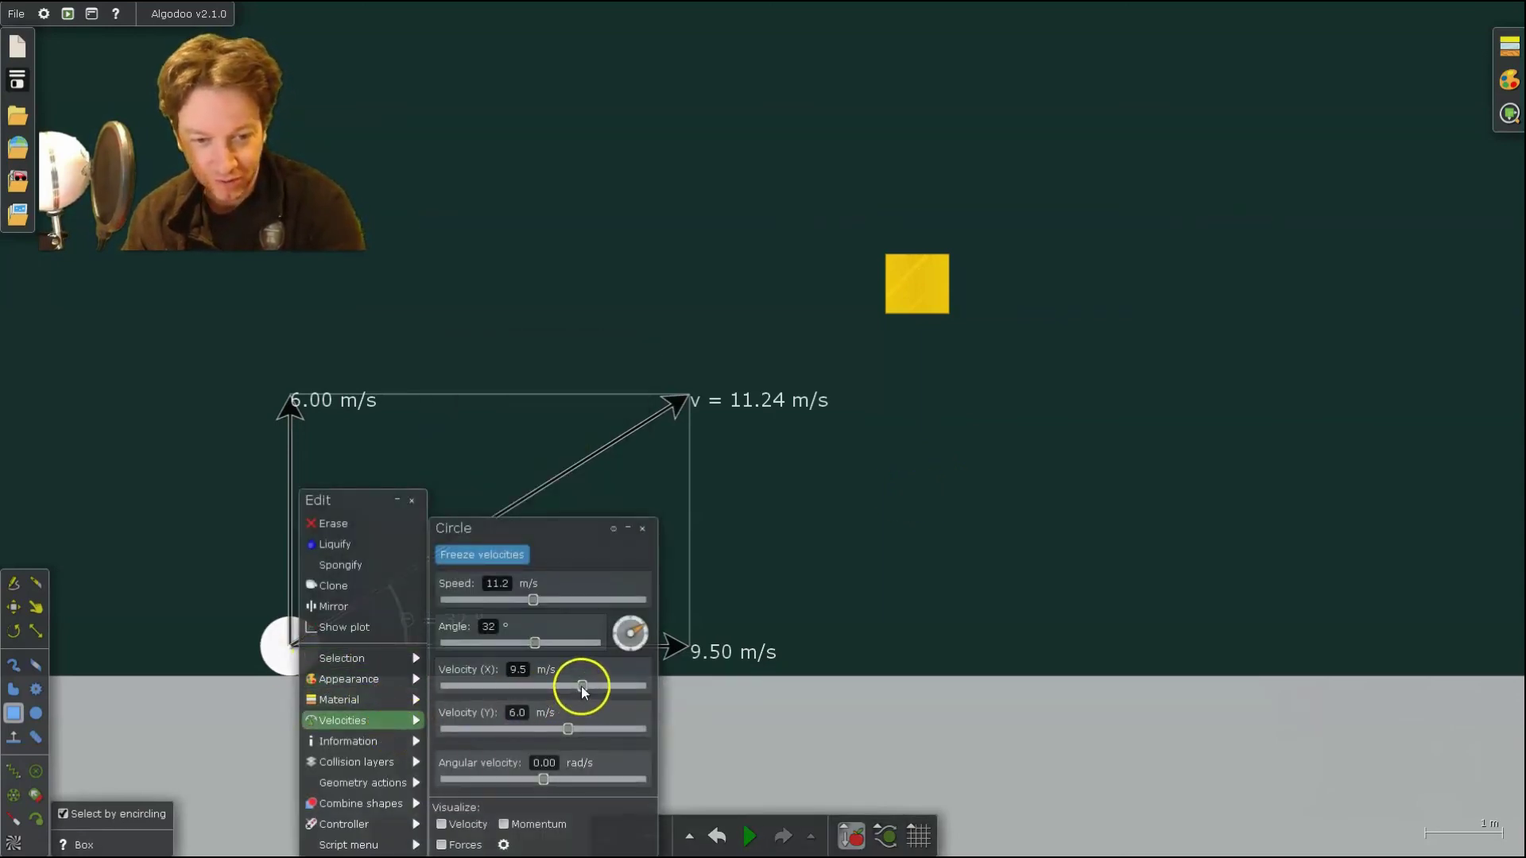
pyautogui.moveTo(582, 688); pyautogui.dragTo(572, 730)
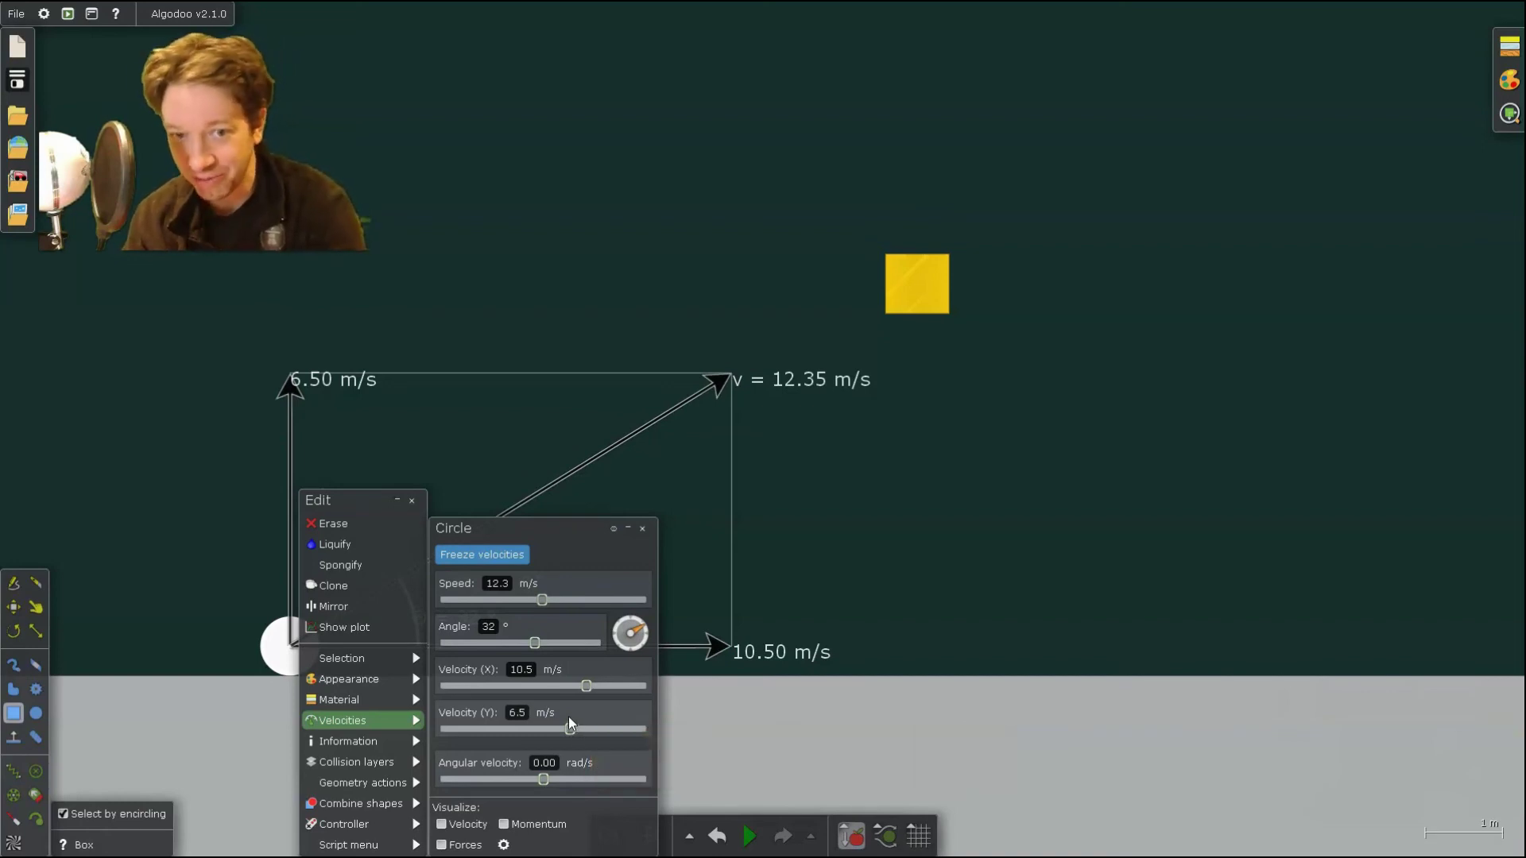
pyautogui.click(460, 287)
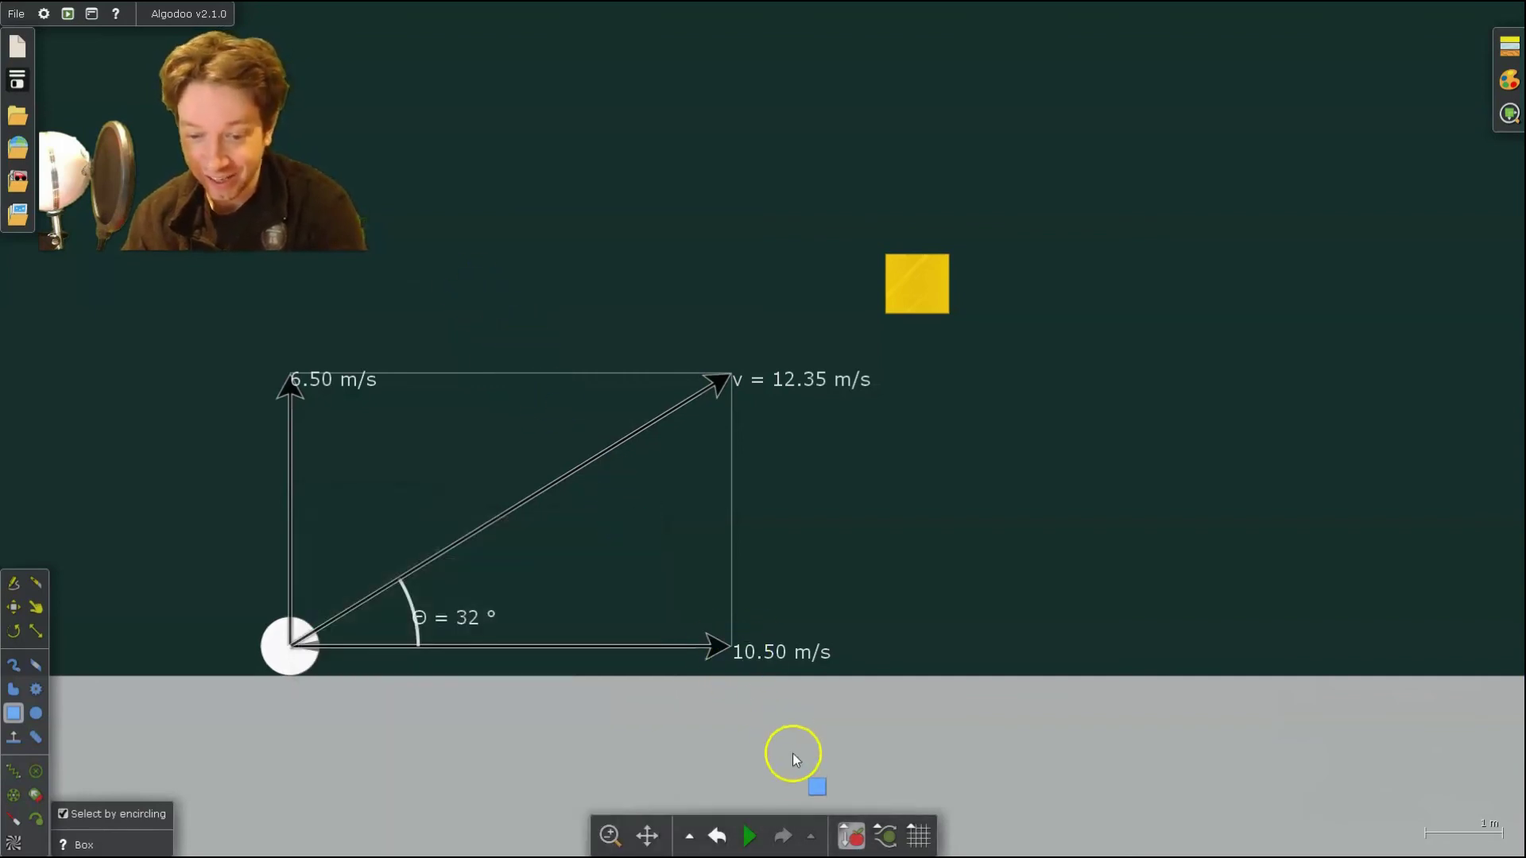
# - Switch gravity off, run the simulation to launch the ball at the gold box, and undo back to the start
pyautogui.doubleClick(851, 837)
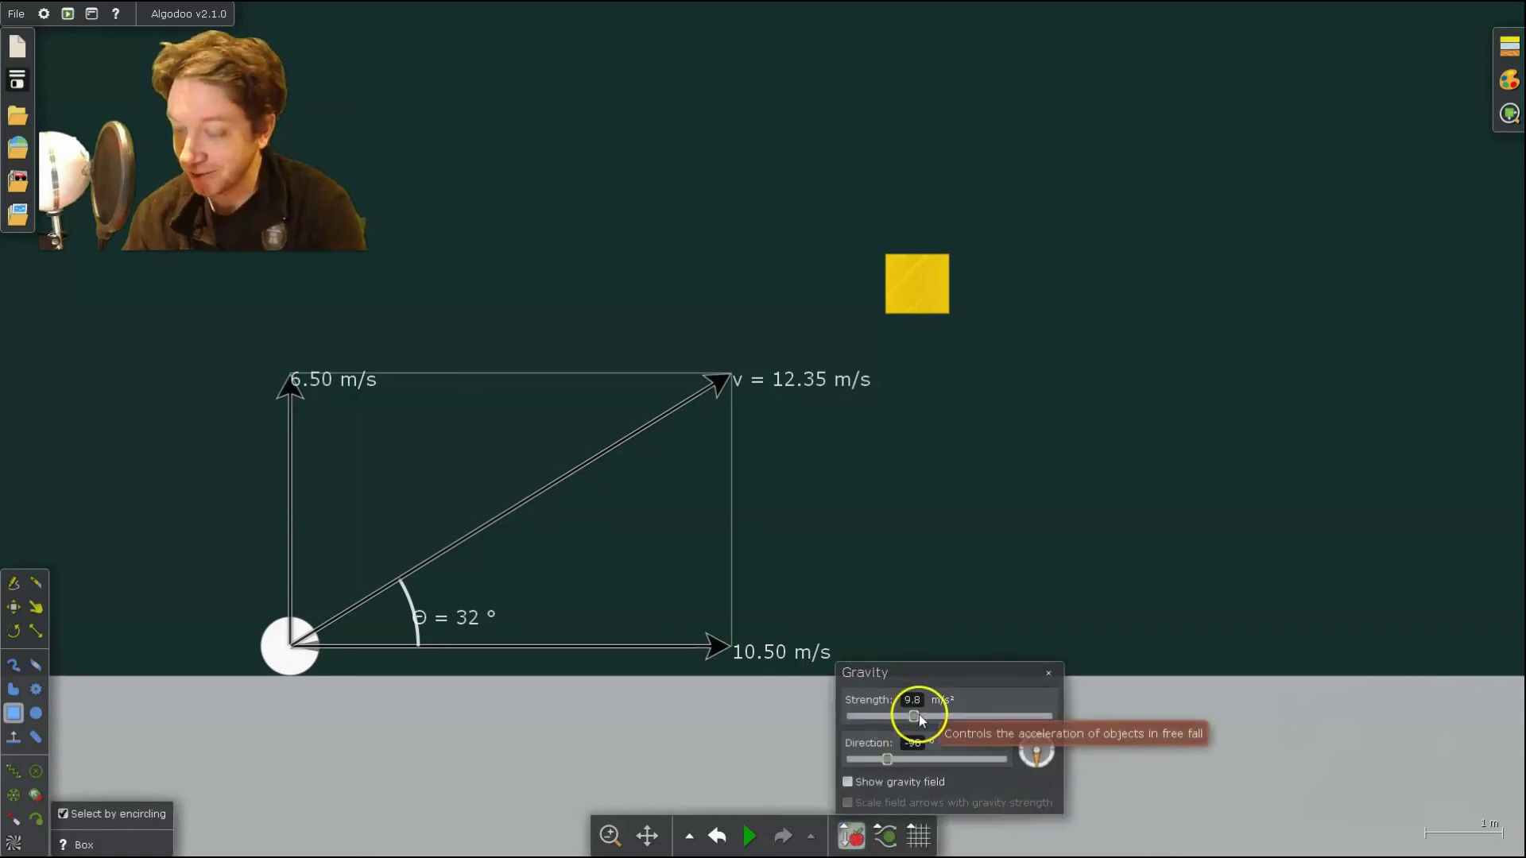
pyautogui.click(804, 773)
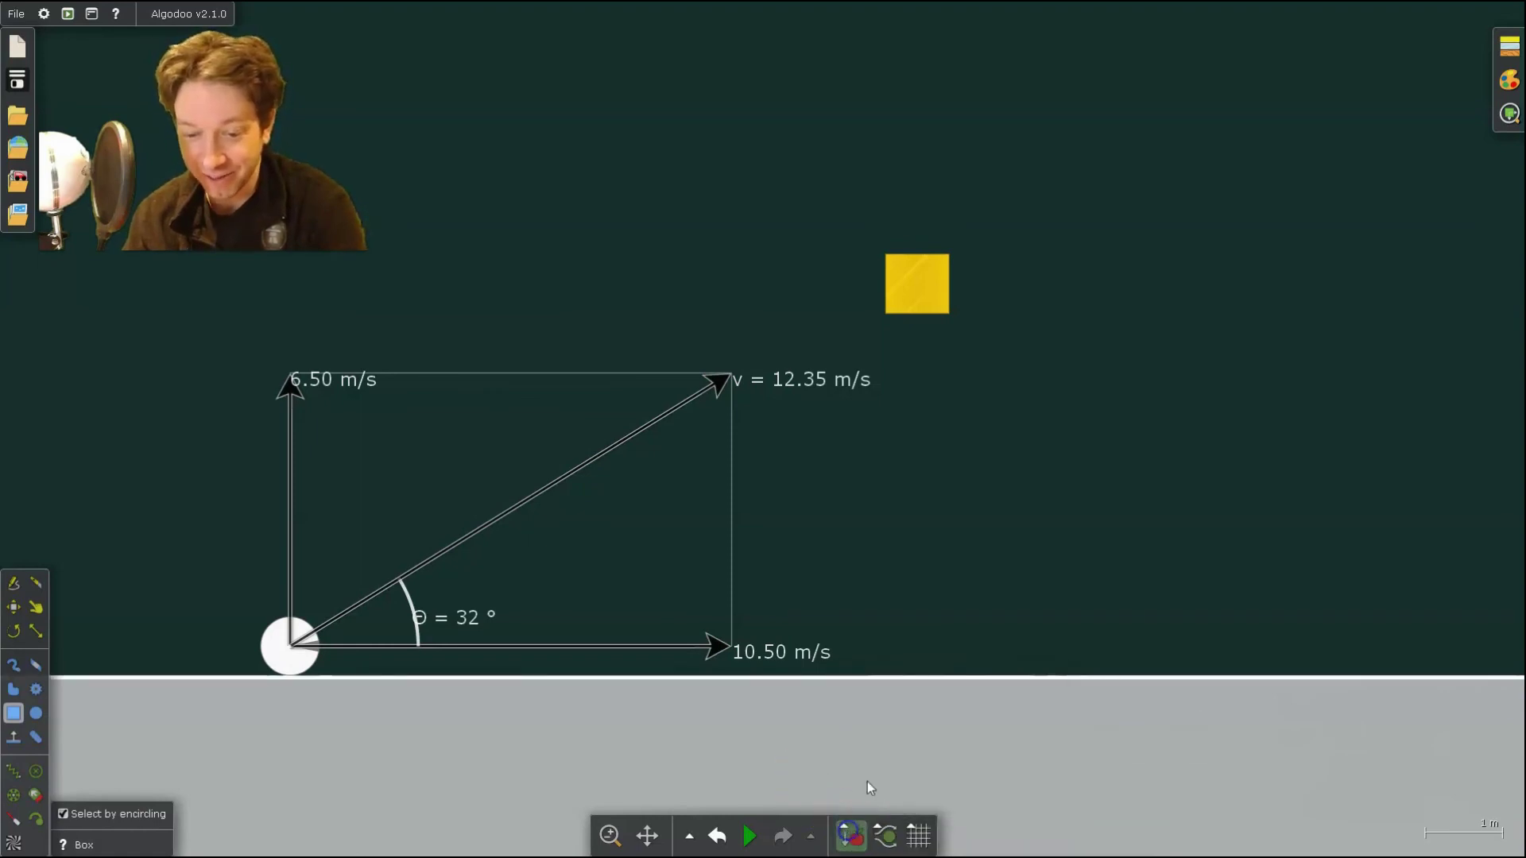
pyautogui.click(750, 836)
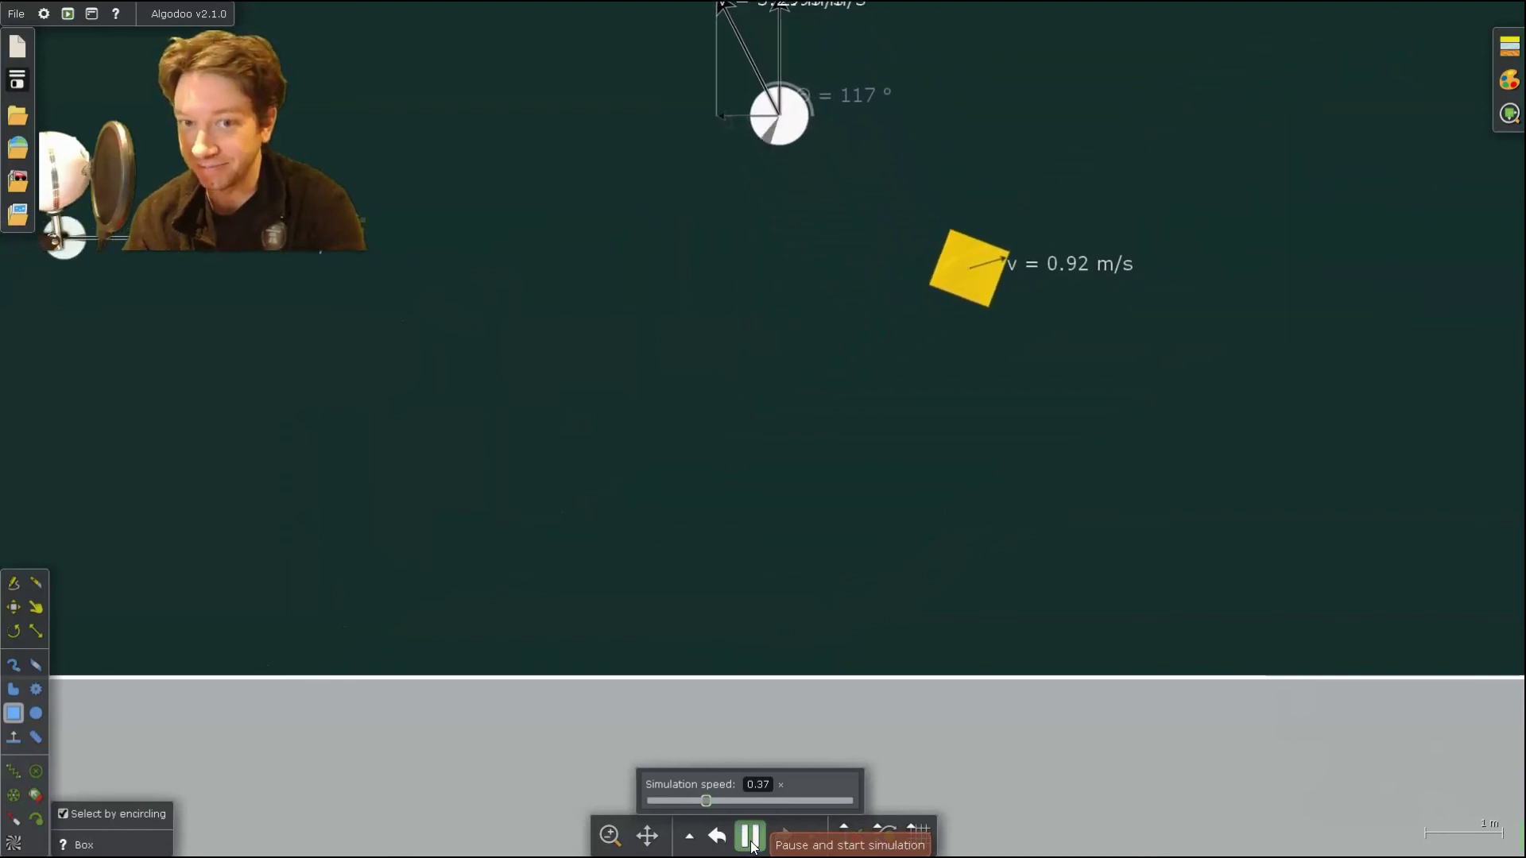
pyautogui.click(750, 837)
pyautogui.click(717, 836)
pyautogui.click(800, 657)
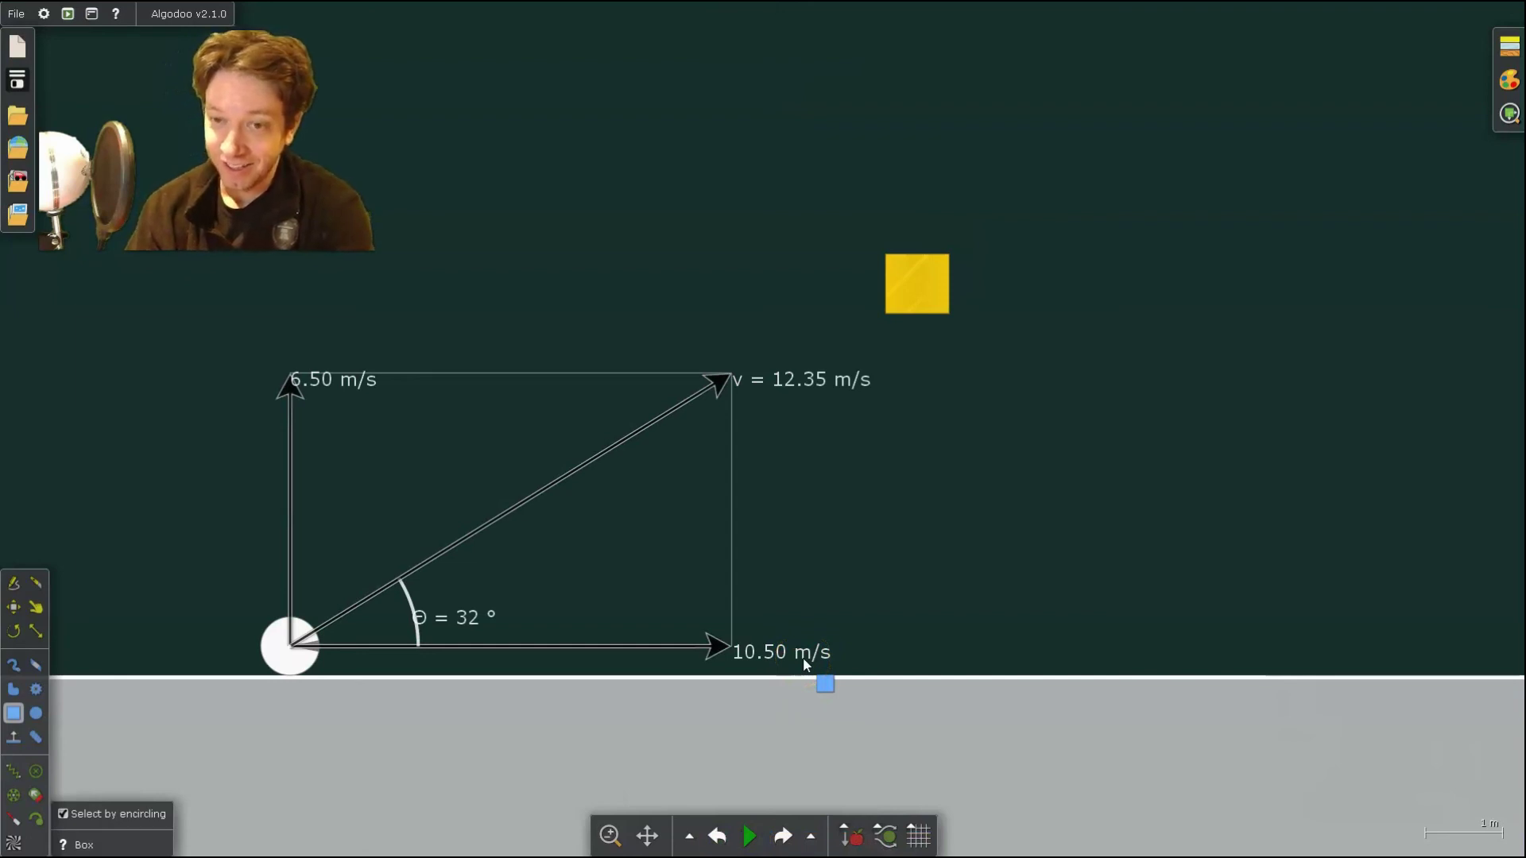
# - Switch gravity on, run the simulation to launch the ball at the gold box, and undo back to the start
pyautogui.click(845, 674)
pyautogui.click(966, 738)
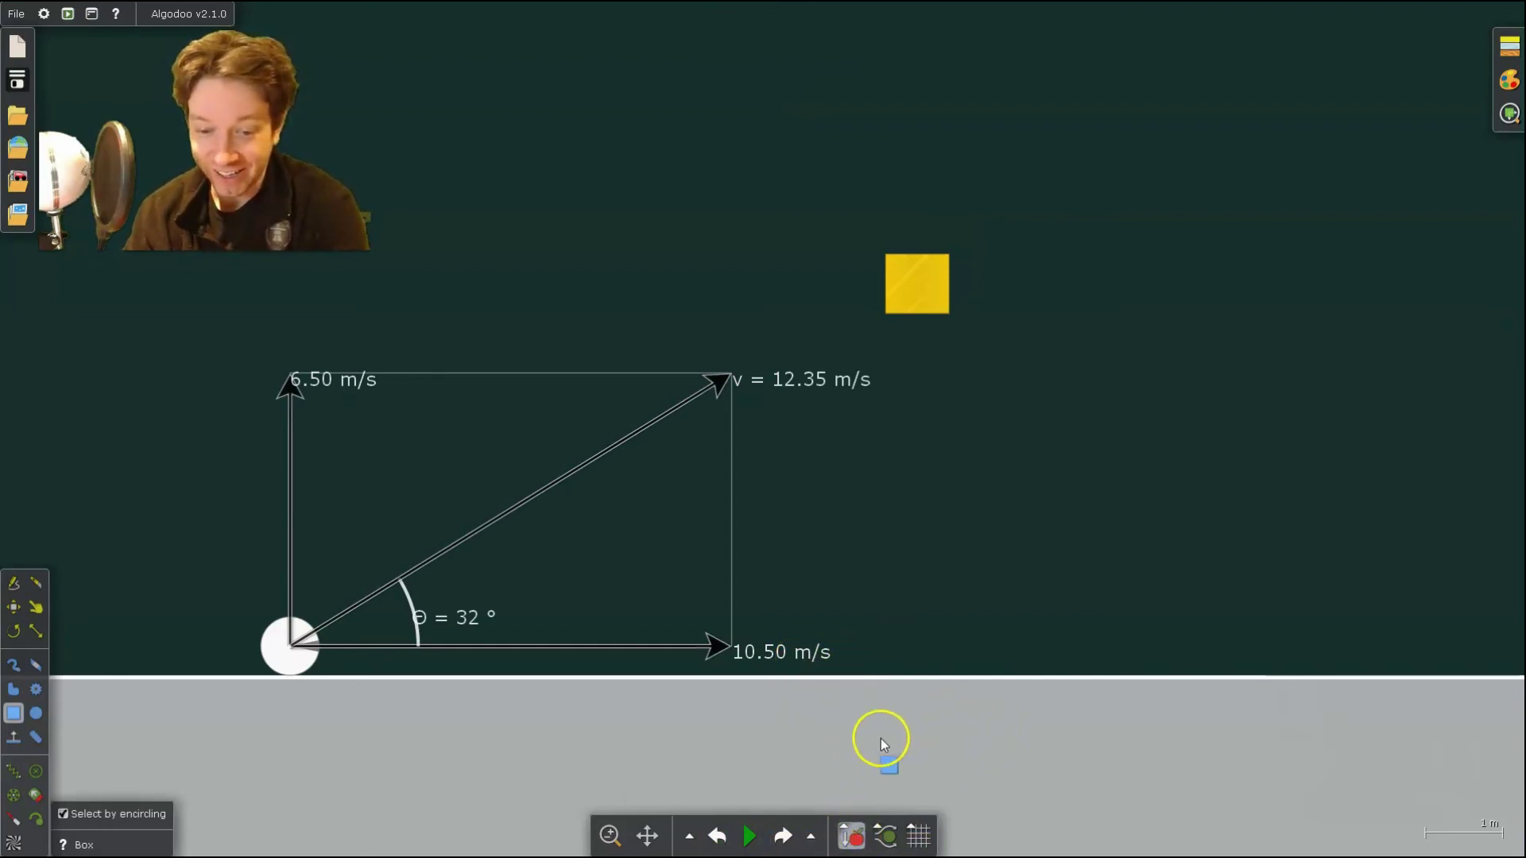
pyautogui.click(748, 836)
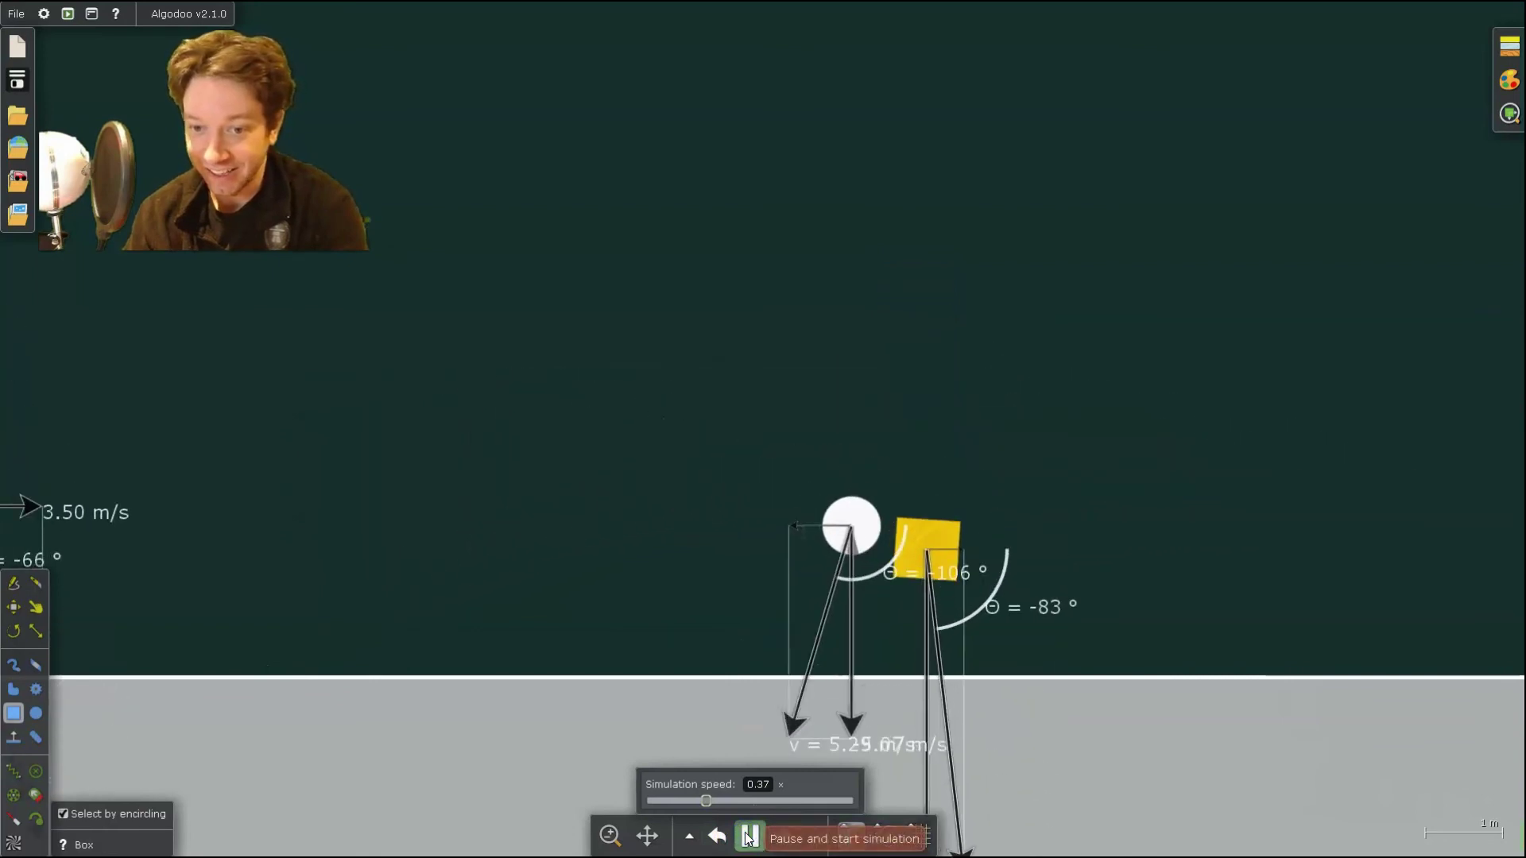
pyautogui.click(748, 836)
pyautogui.hotkey('ctrl', 'z')
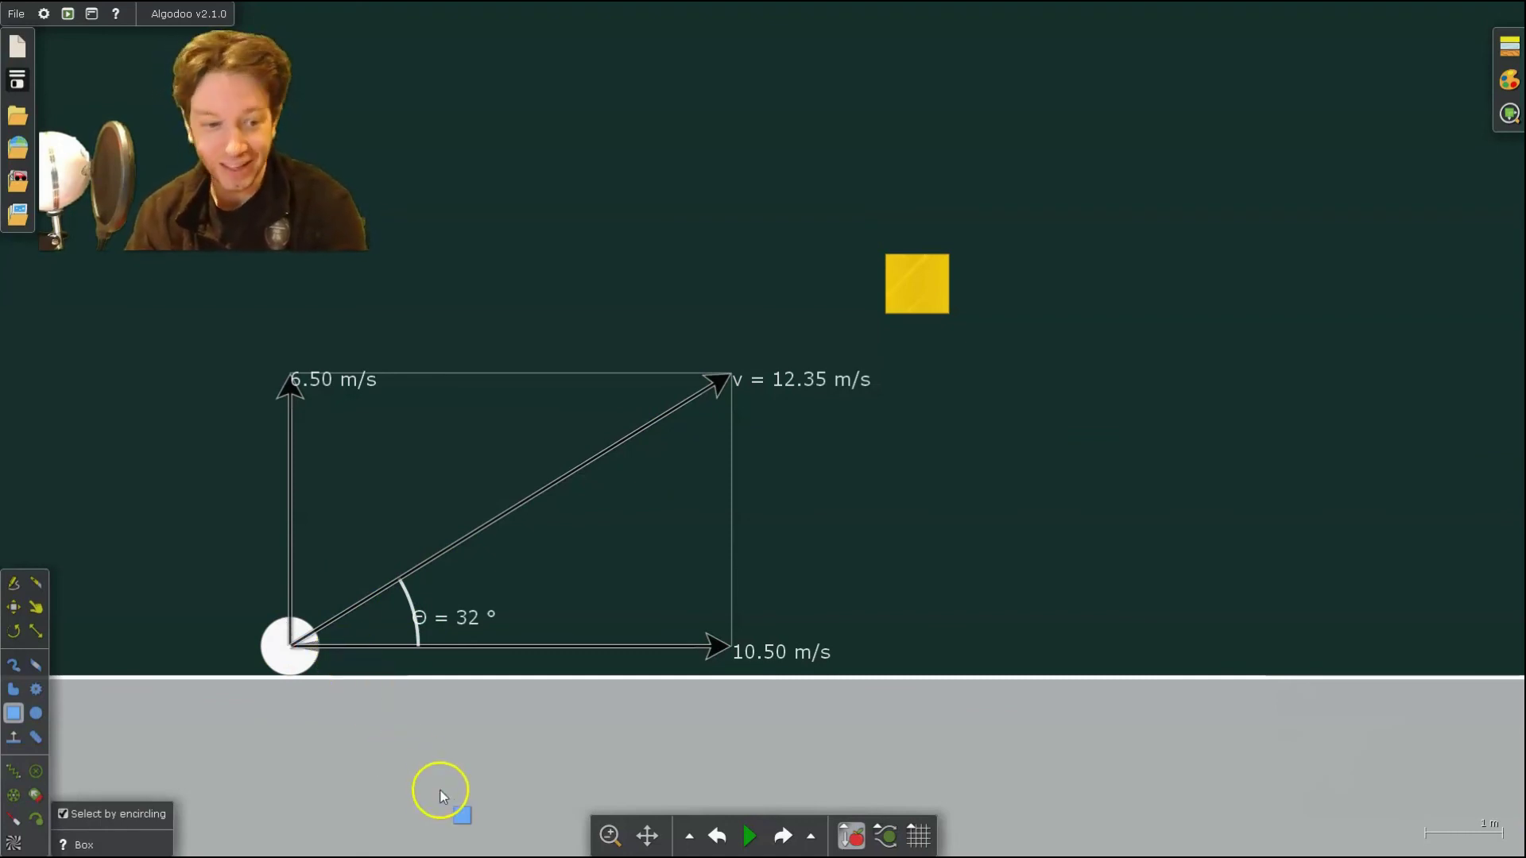
# - Liquify the gold box in the air and run the simulation to launch the ball at the resulting water
pyautogui.rightClick(899, 279)
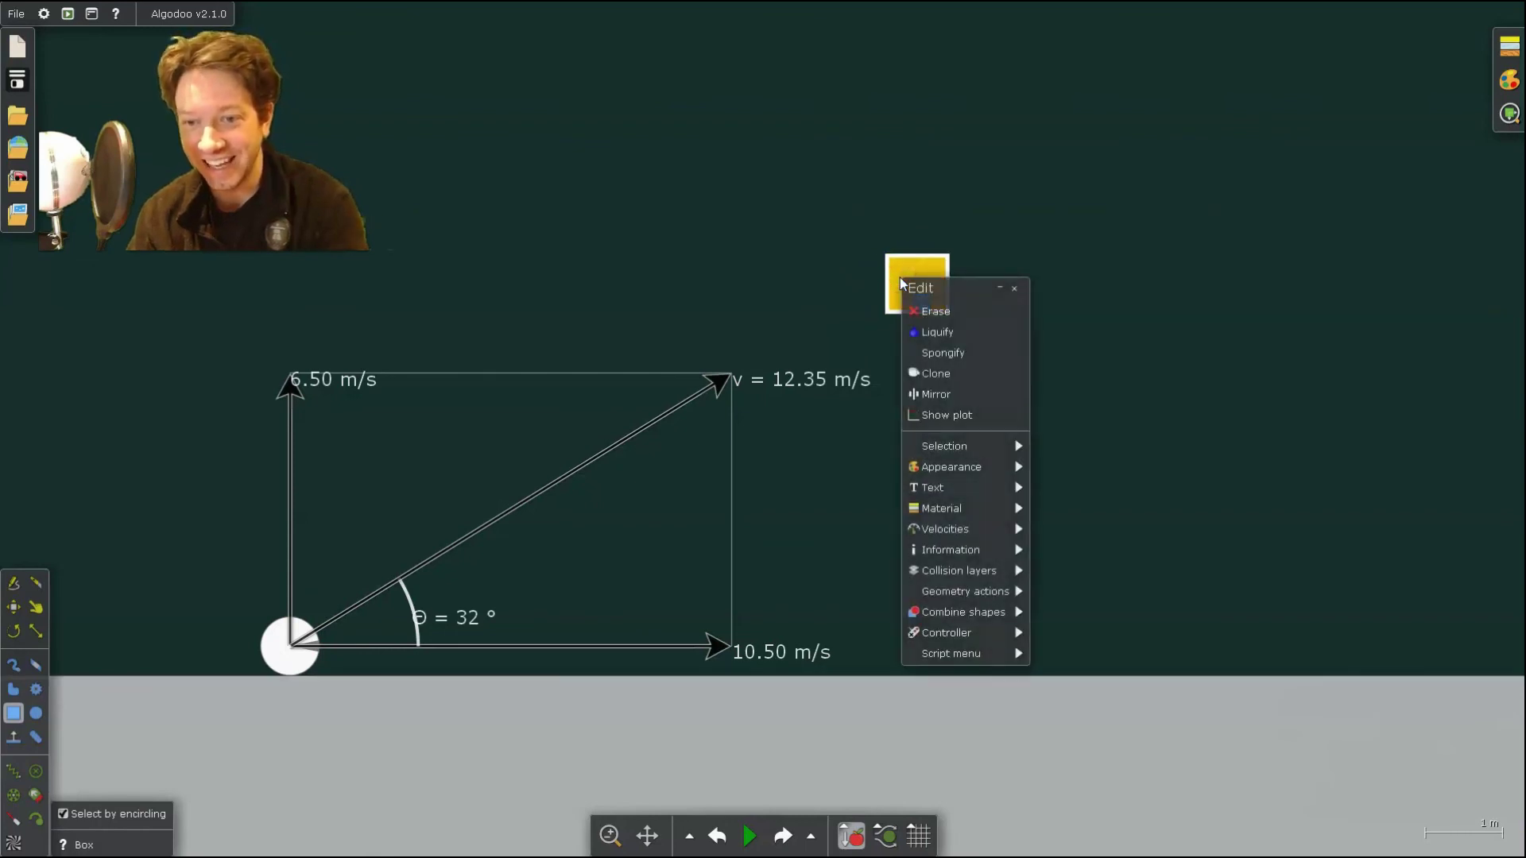
pyautogui.click(958, 332)
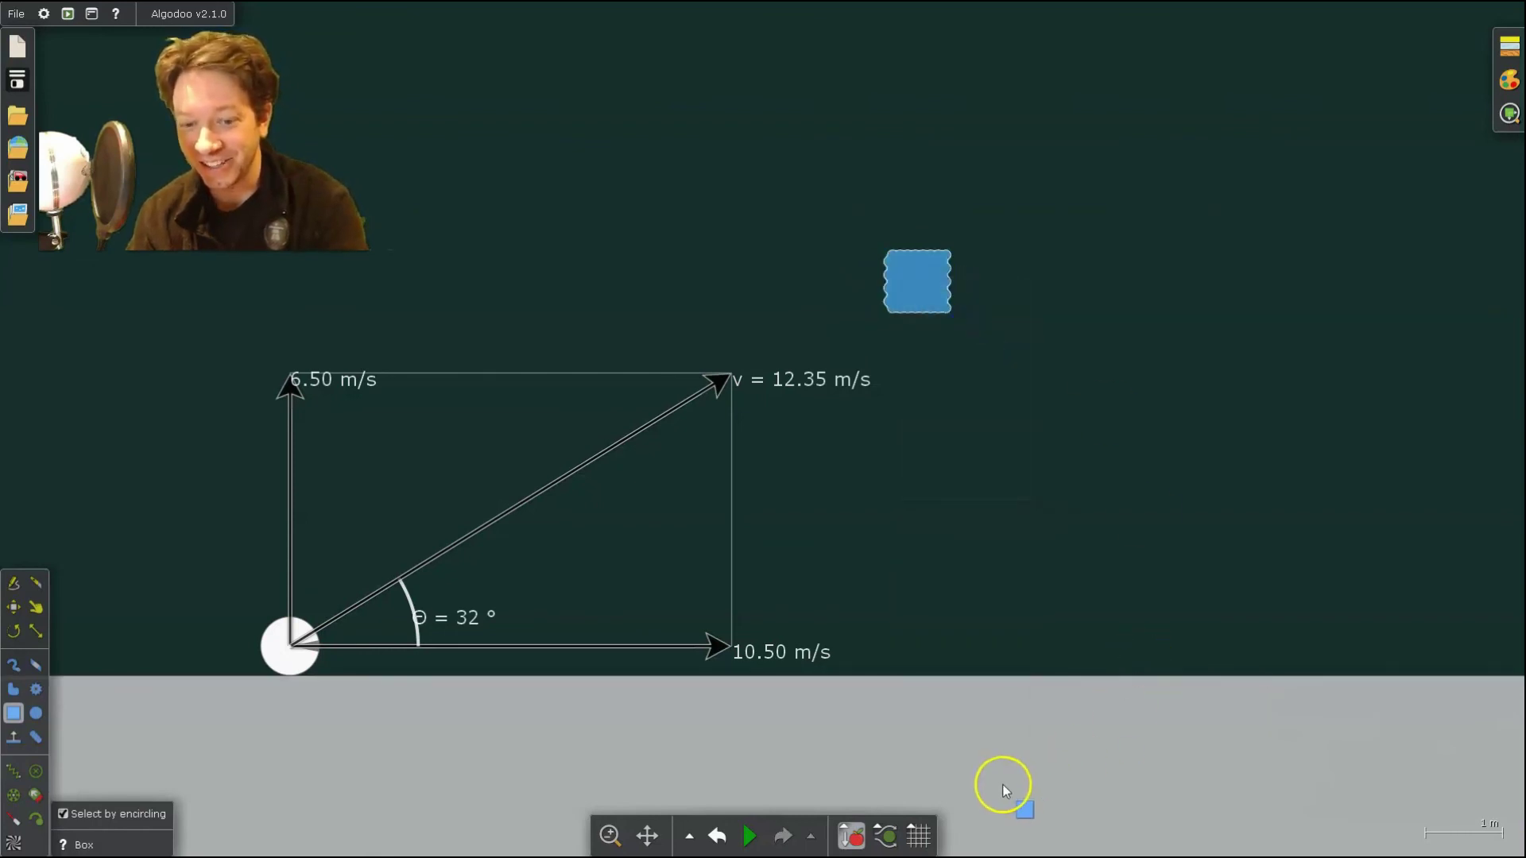
pyautogui.moveTo(750, 839)
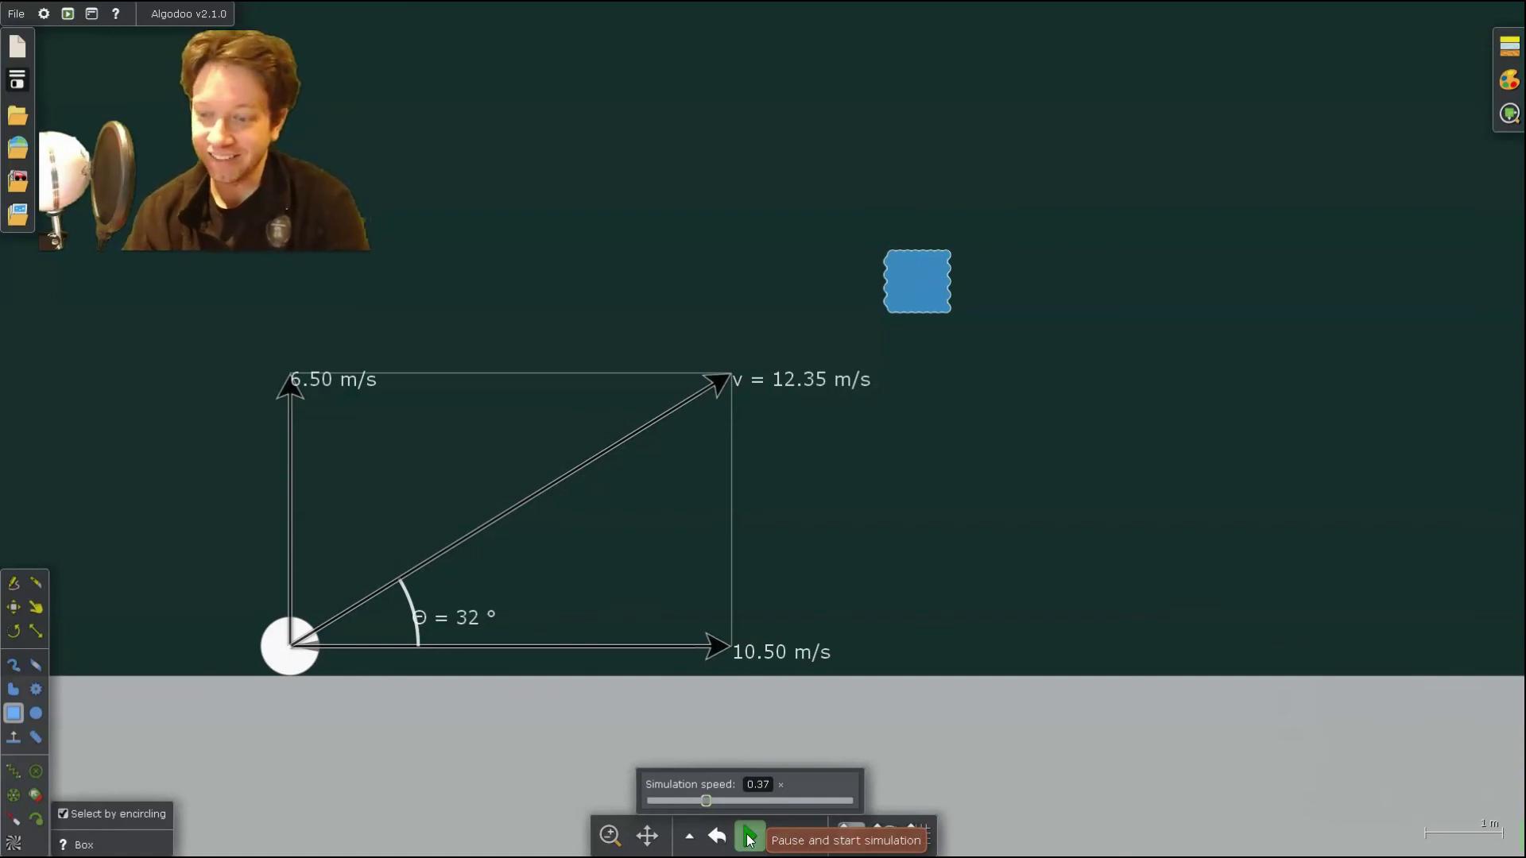
pyautogui.click(749, 836)
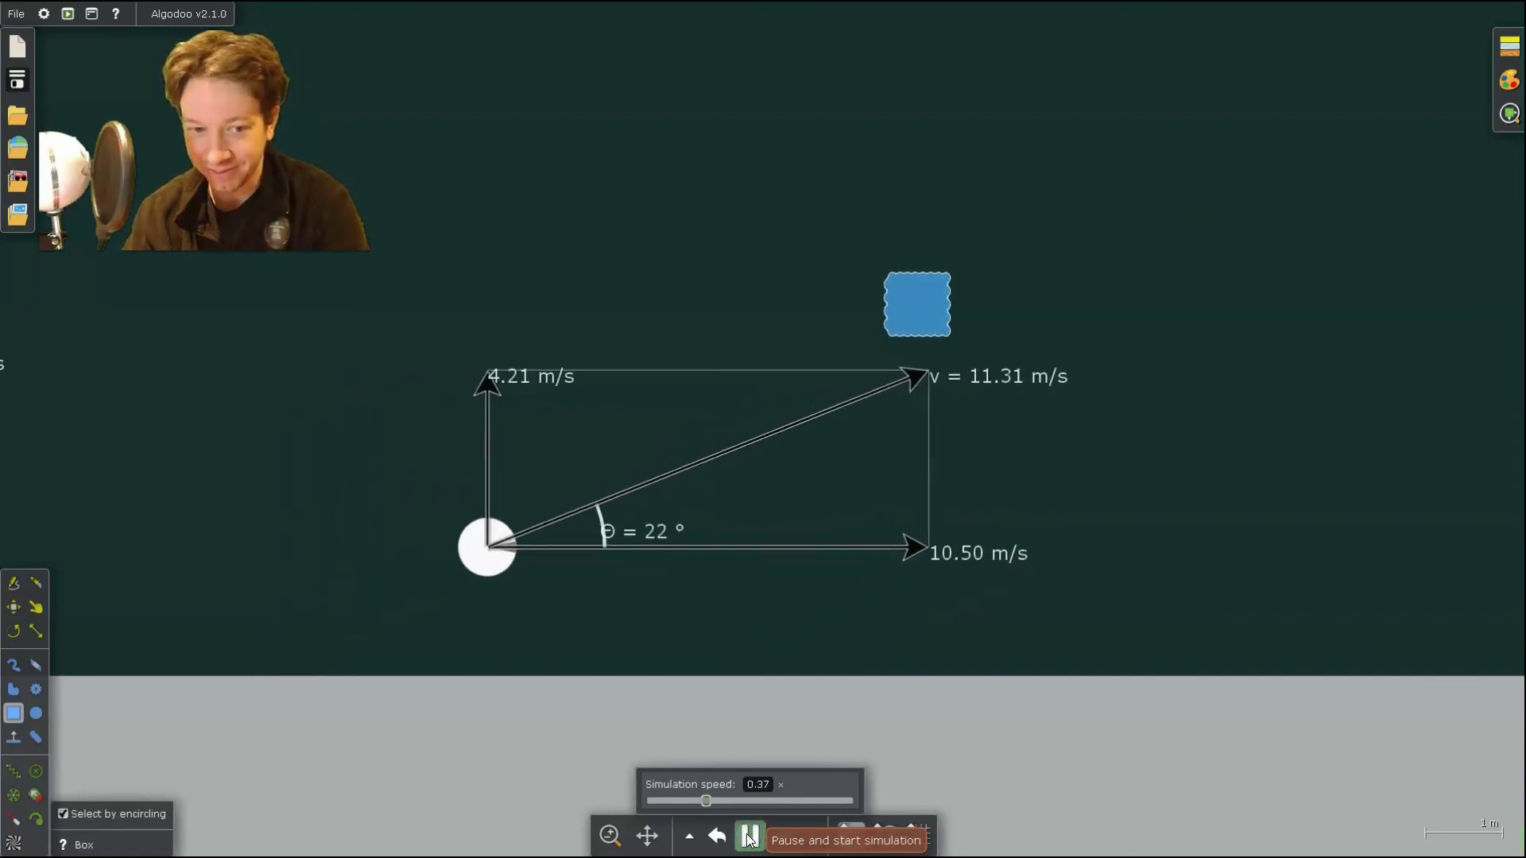